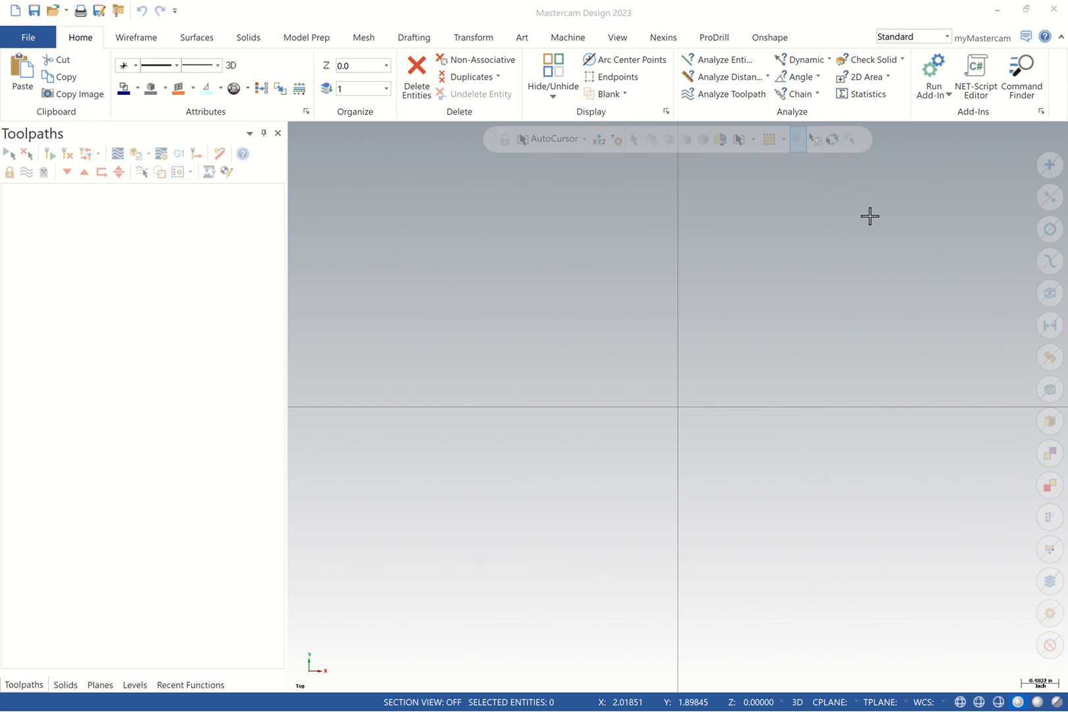
Bring SOLIDWORKS forward in Front view and display Sketch1's dimensions (75.00 length, R16.00)
double_click(968, 17)
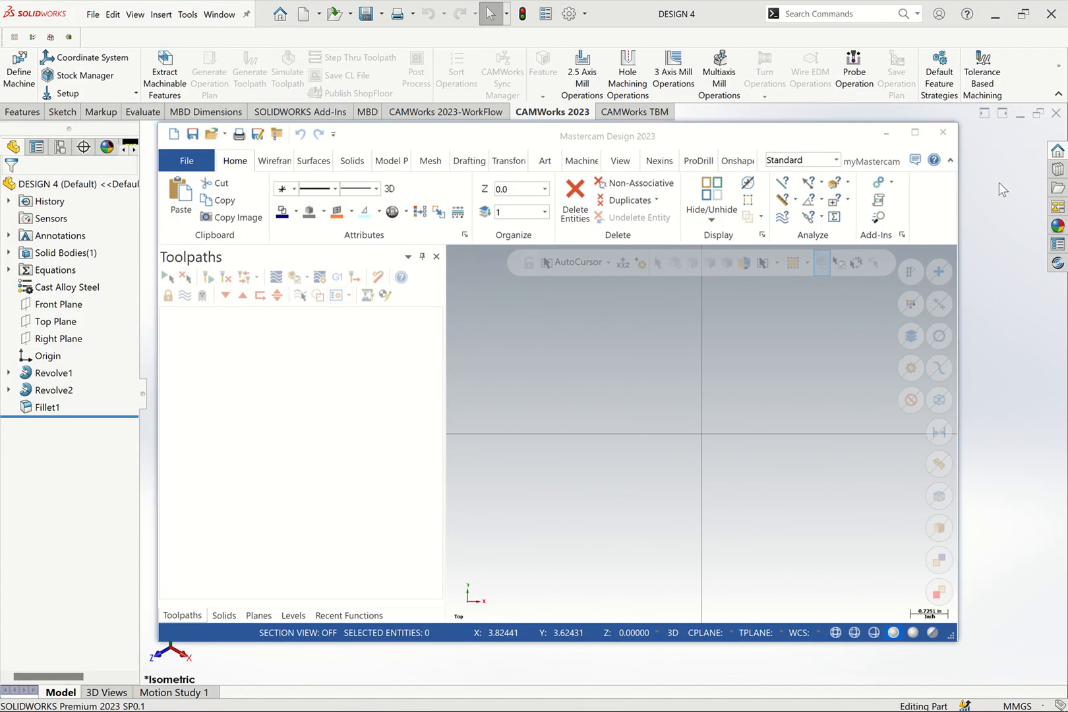
click(980, 187)
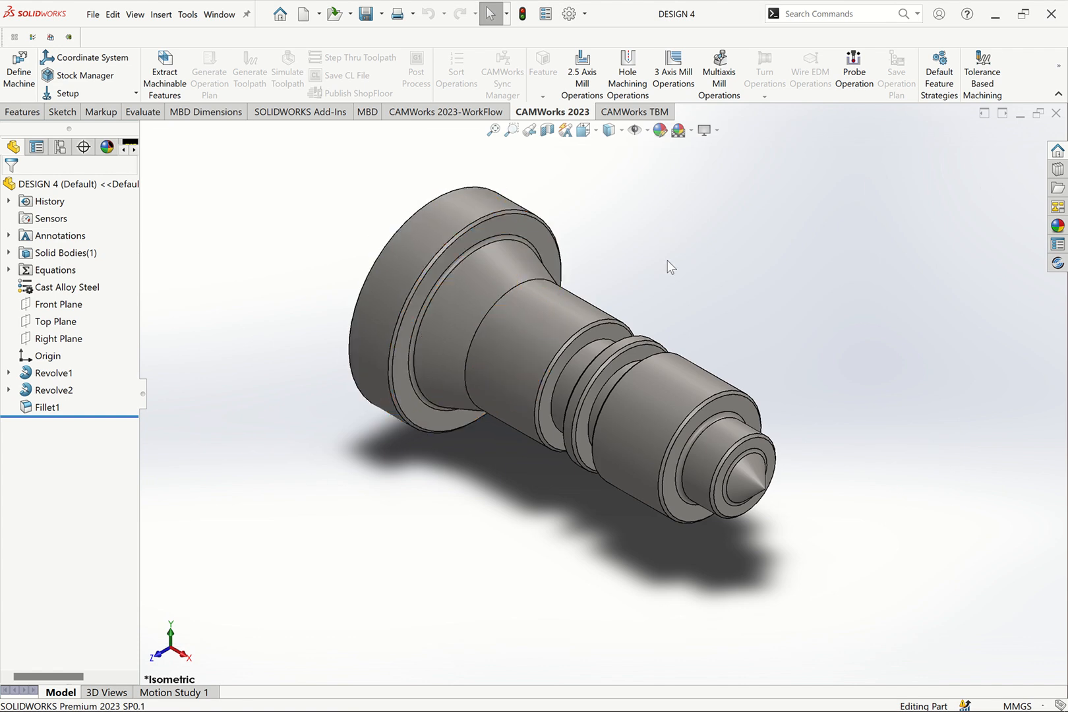
key(ctrl+1)
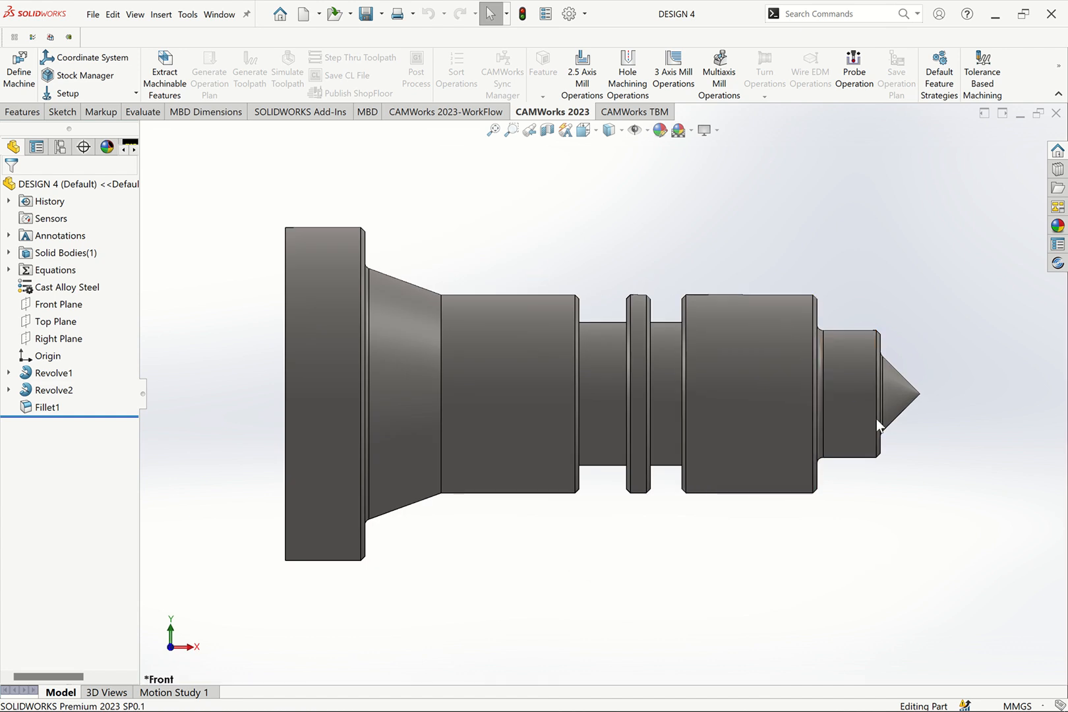
click(9, 373)
click(66, 389)
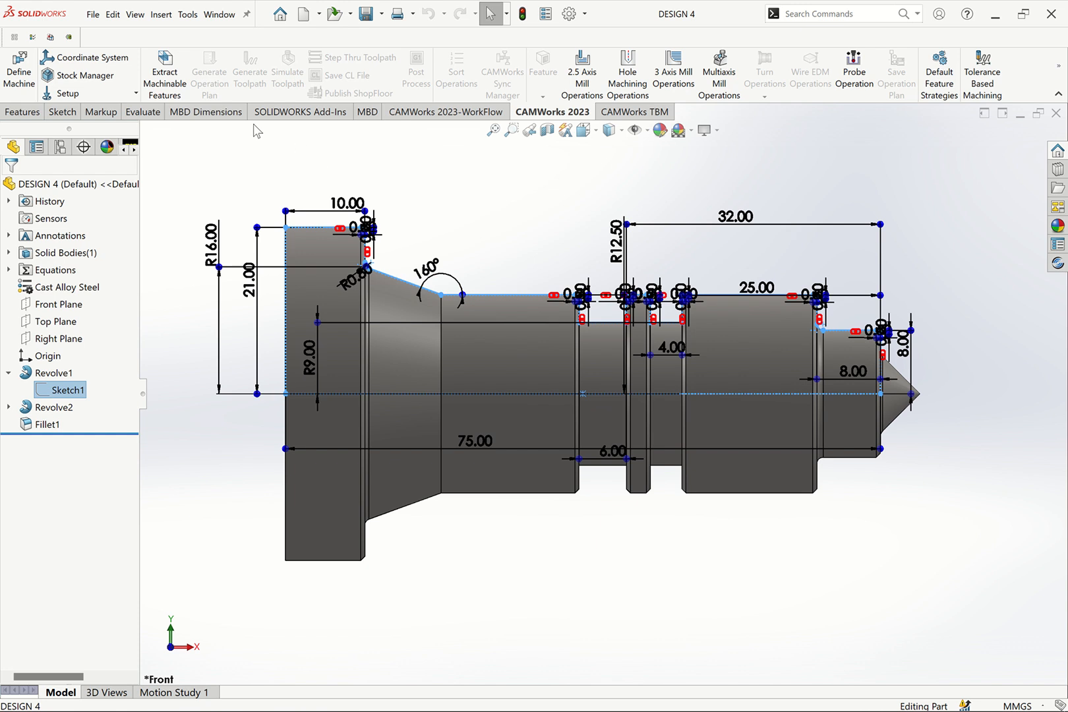
Try the Measure tool from the Evaluate tab, close it, and bring SOLIDWORKS back forward
click(140, 112)
click(101, 66)
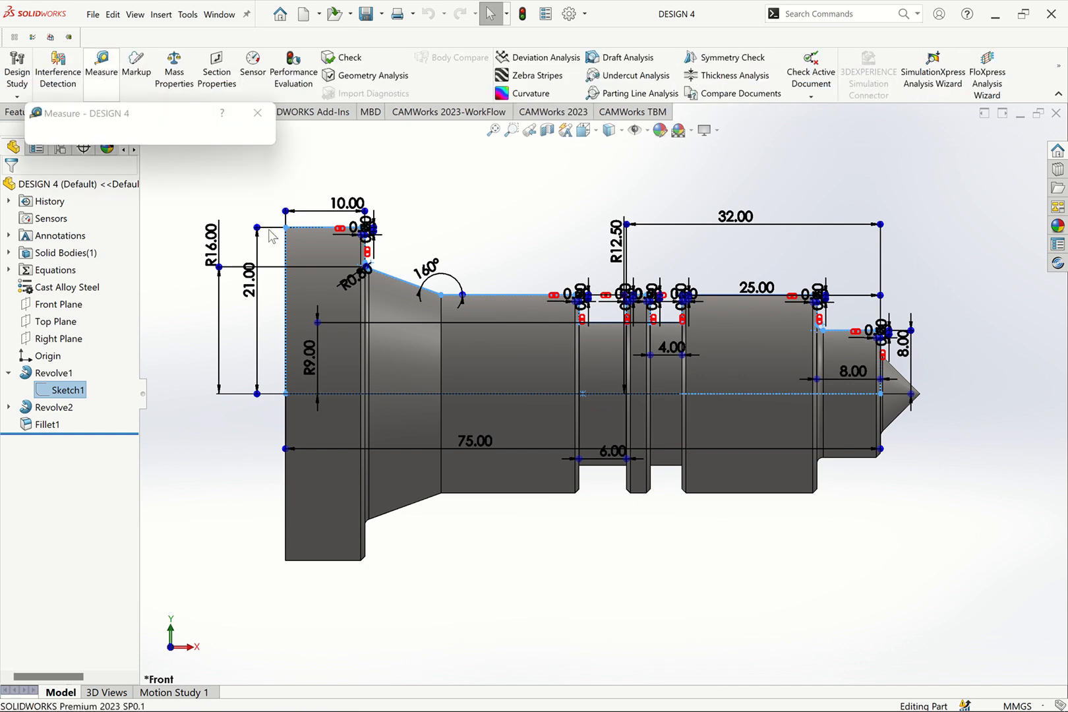
click(257, 113)
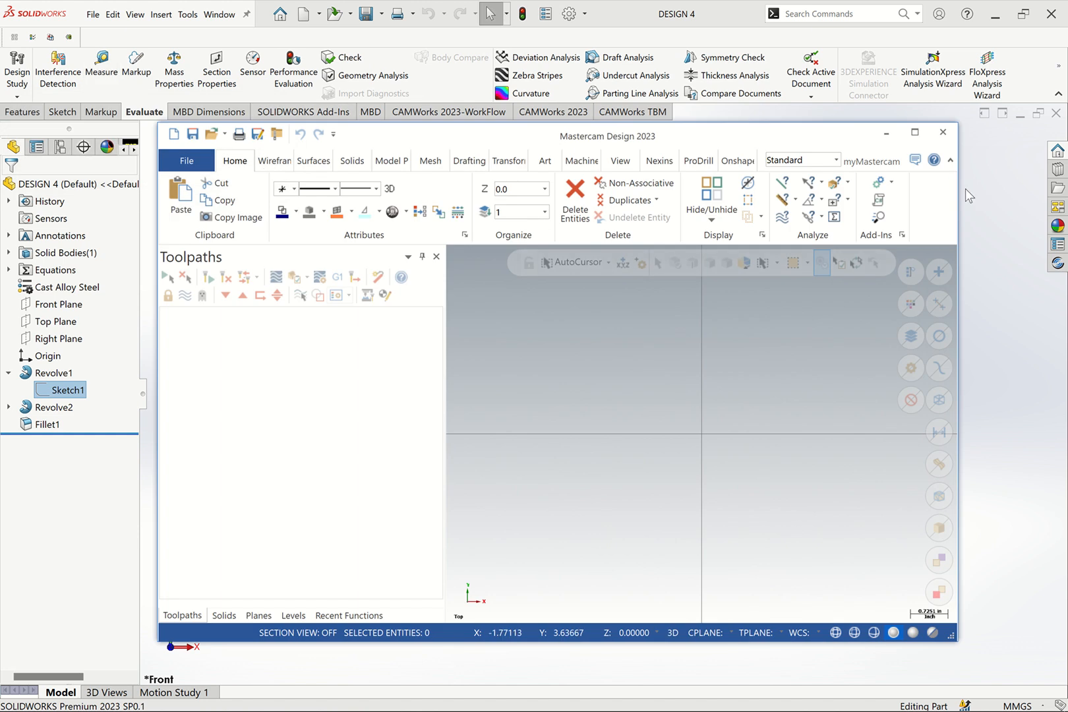
click(980, 199)
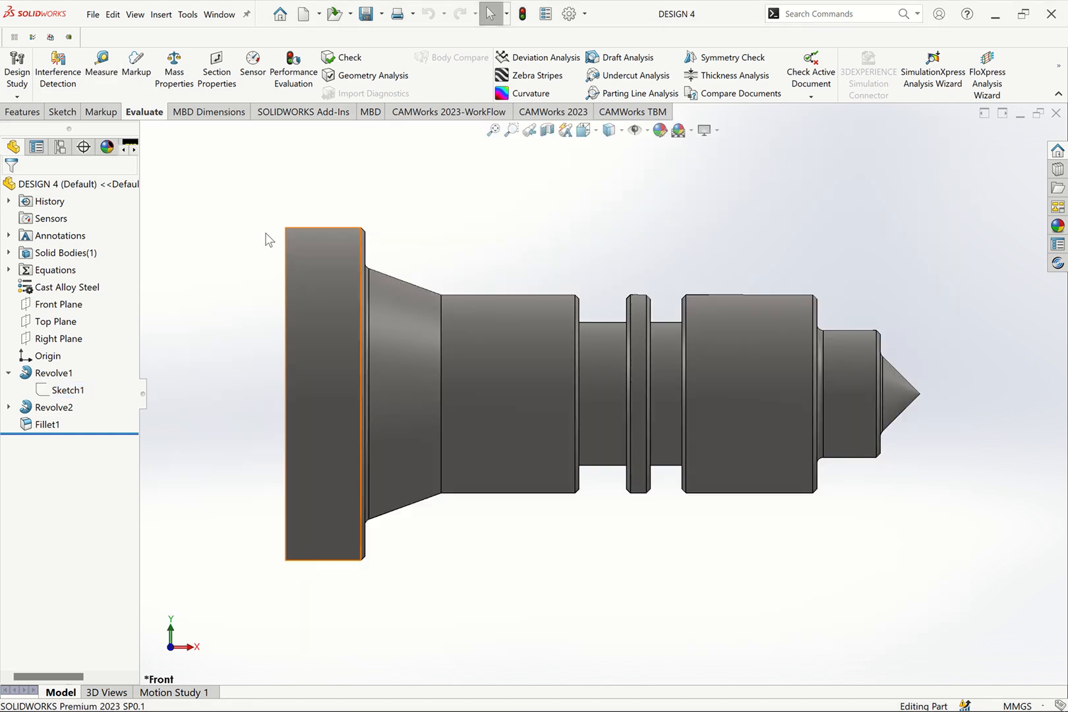
Reselect Sketch1, cancel a second measurement, and open Sketch1 for editing
click(70, 392)
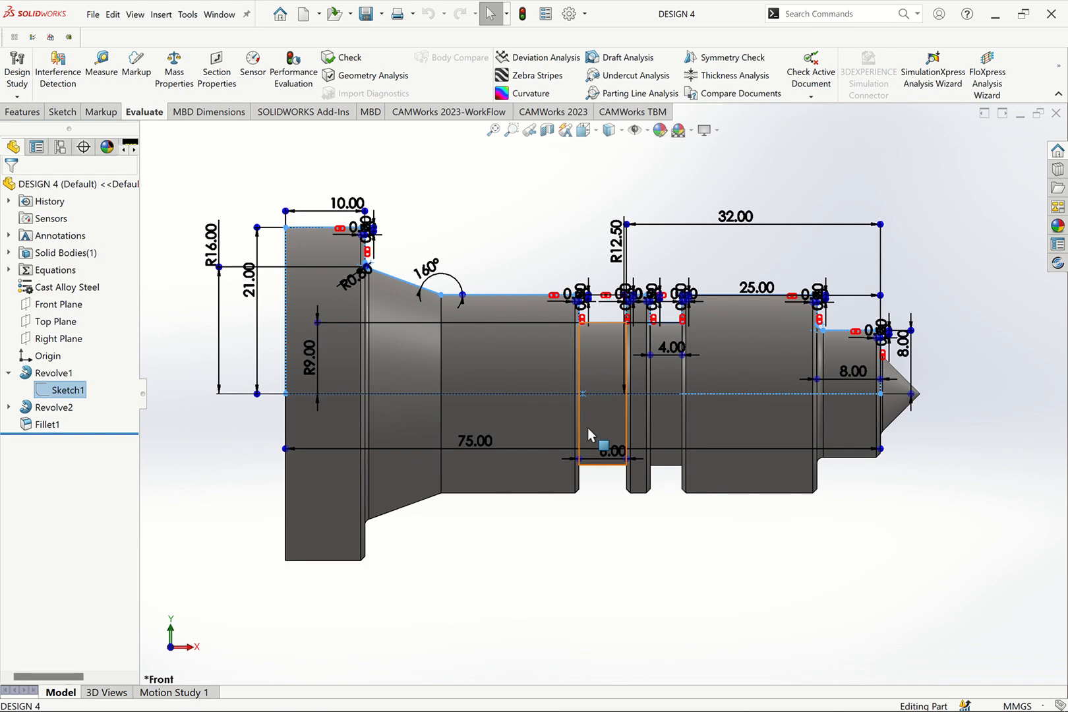
click(101, 66)
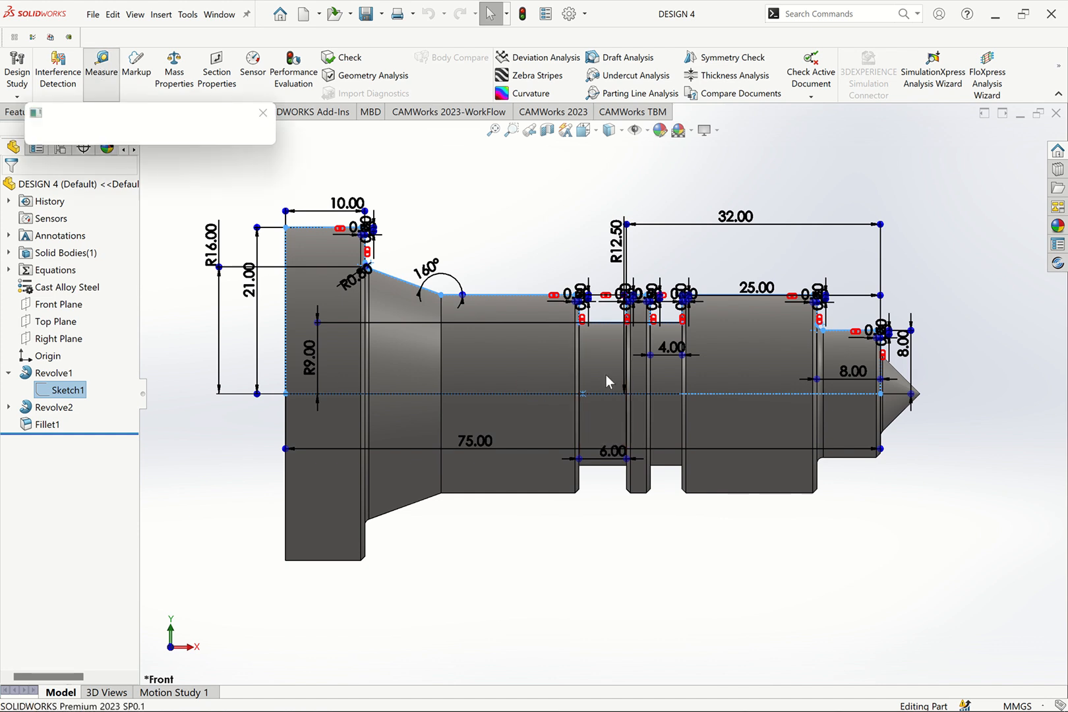
key(Escape)
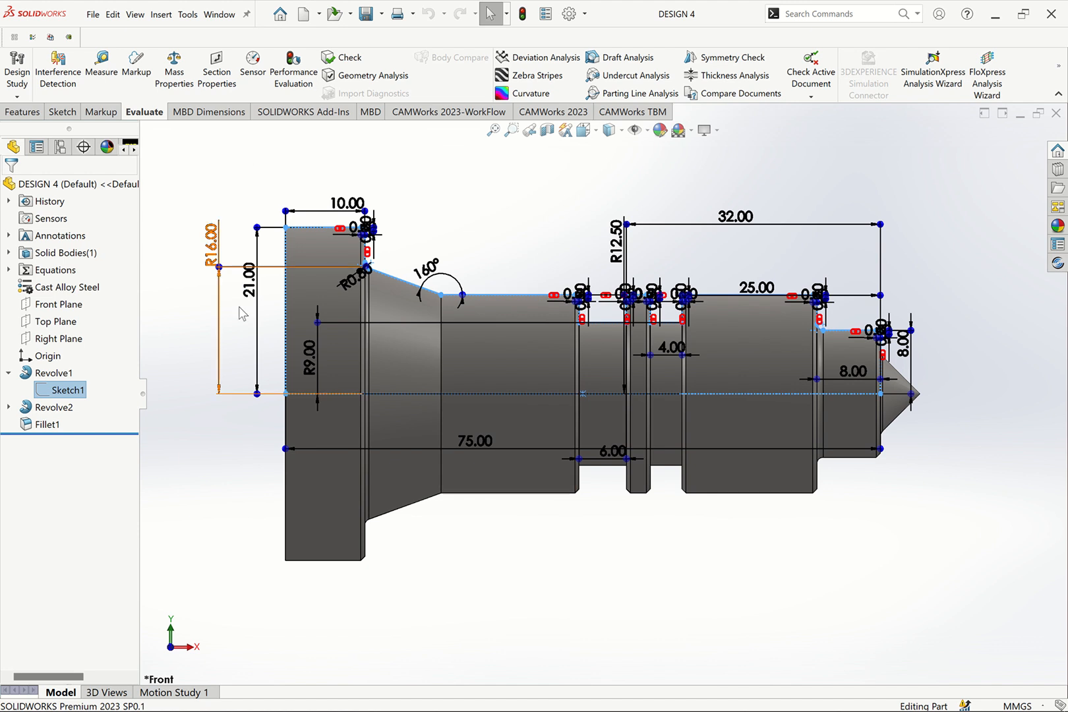
right_click(74, 393)
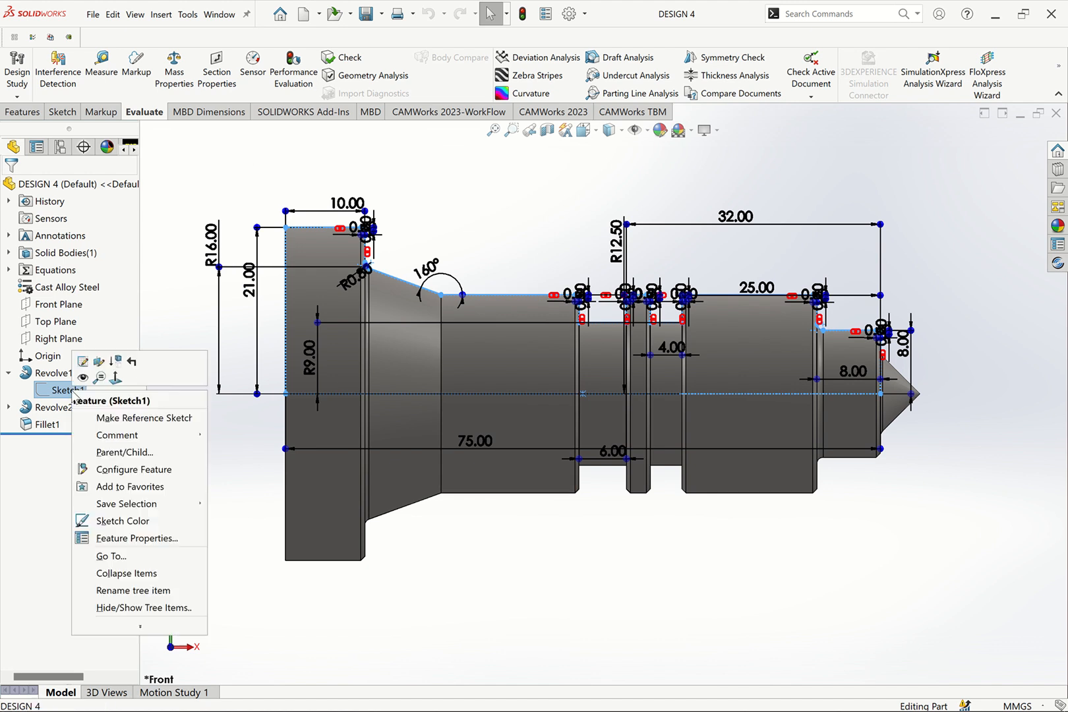
click(82, 361)
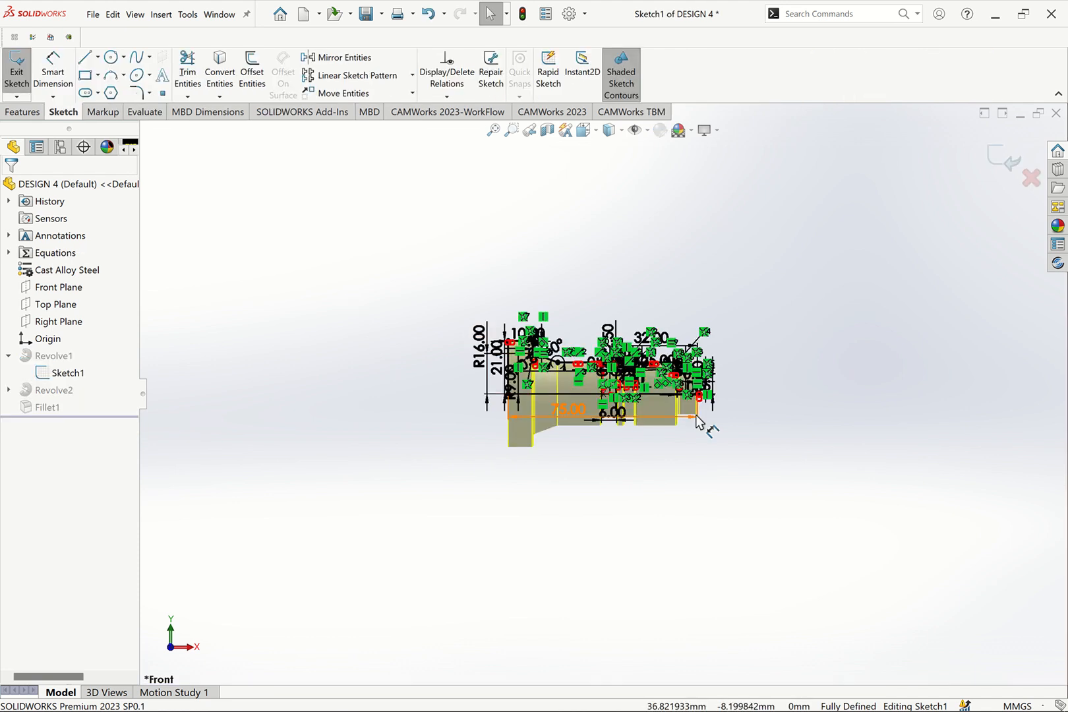
scroll(701, 421, down, 1)
scroll(623, 393, down, 5)
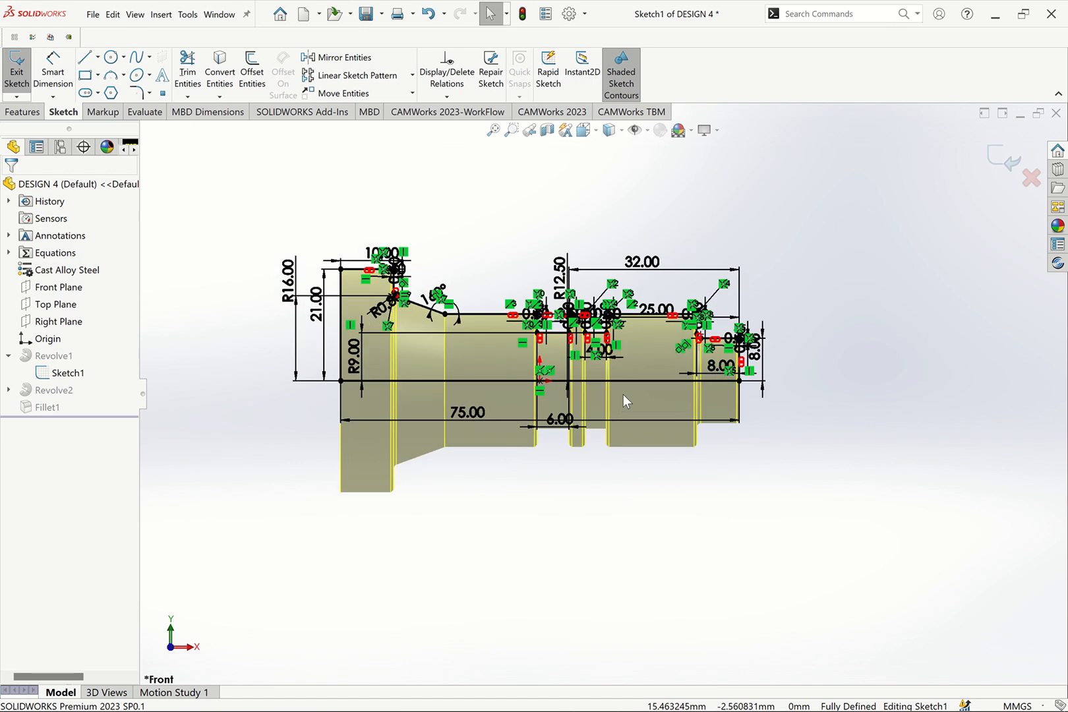
click(56, 71)
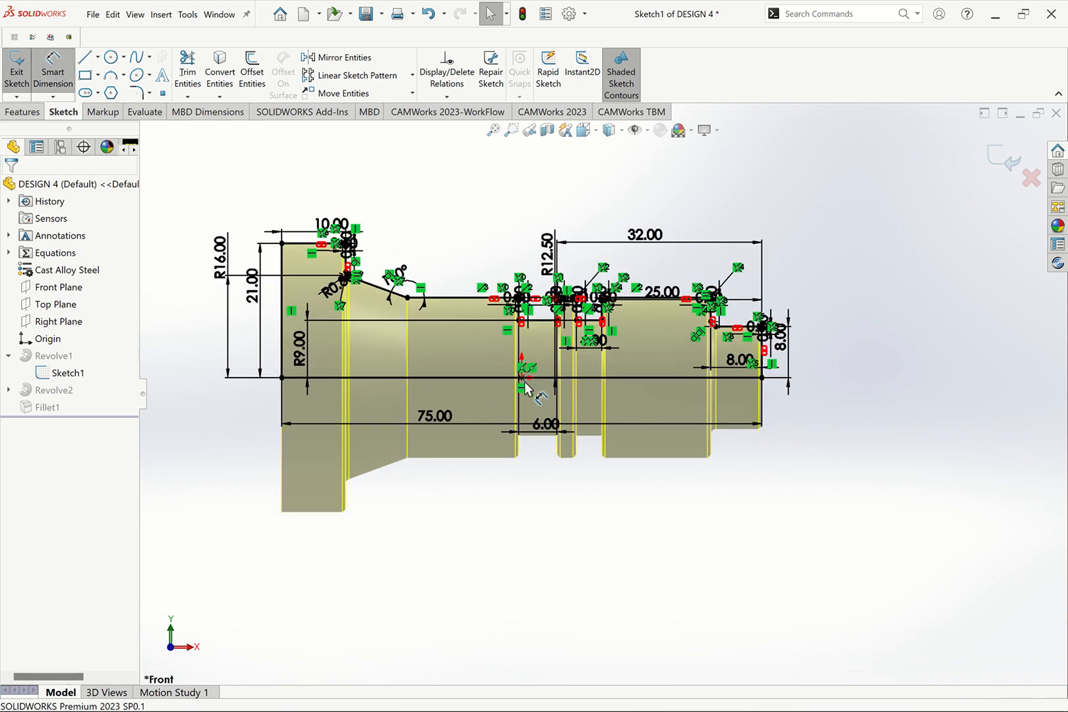
click(522, 377)
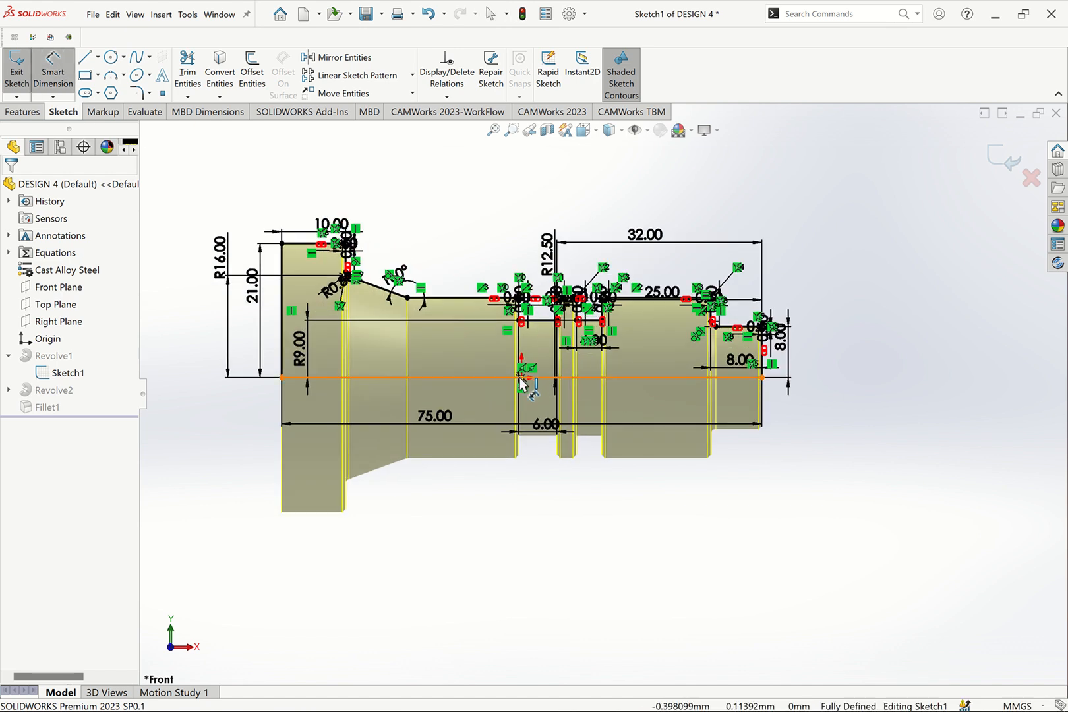
click(762, 378)
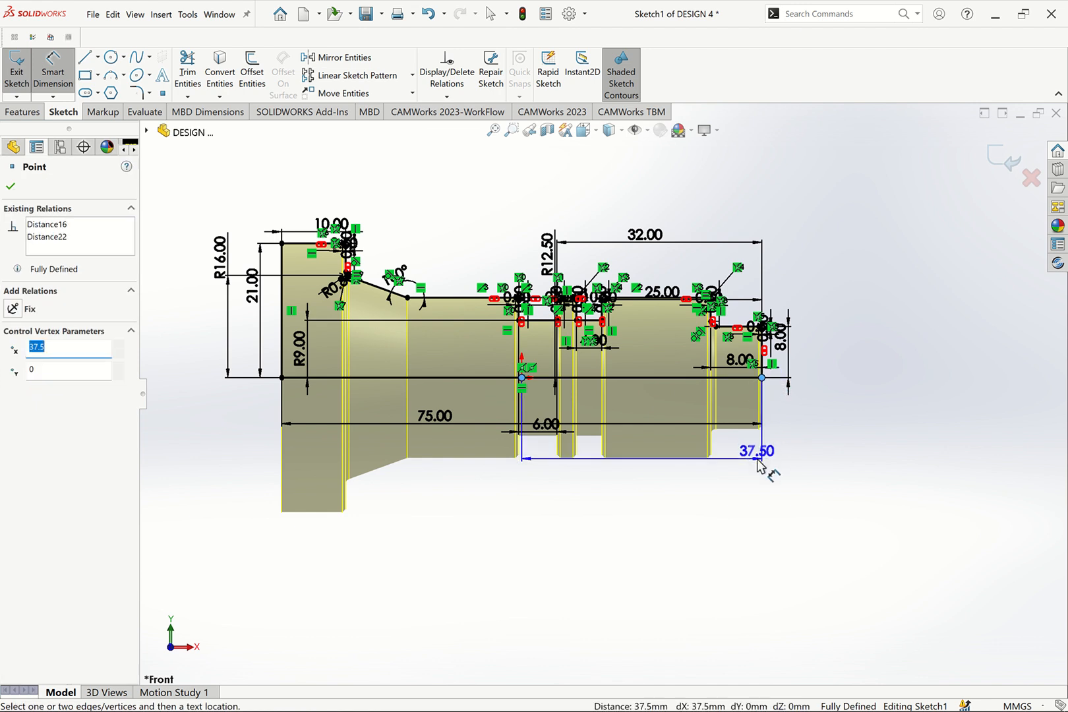
key(Escape)
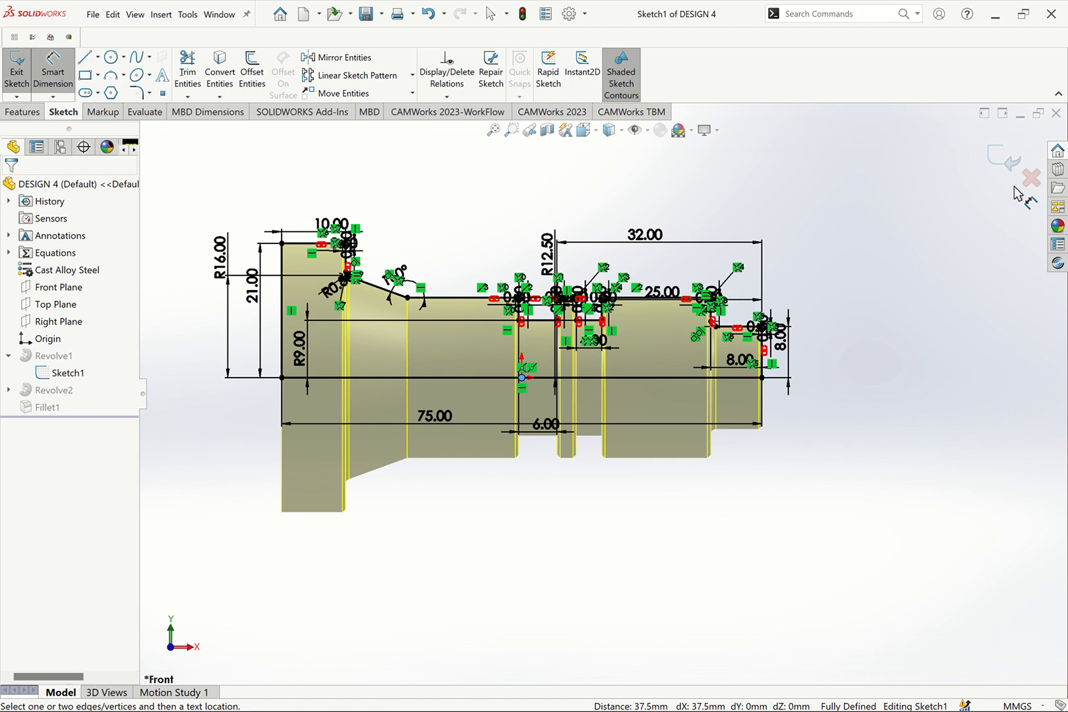
click(1002, 164)
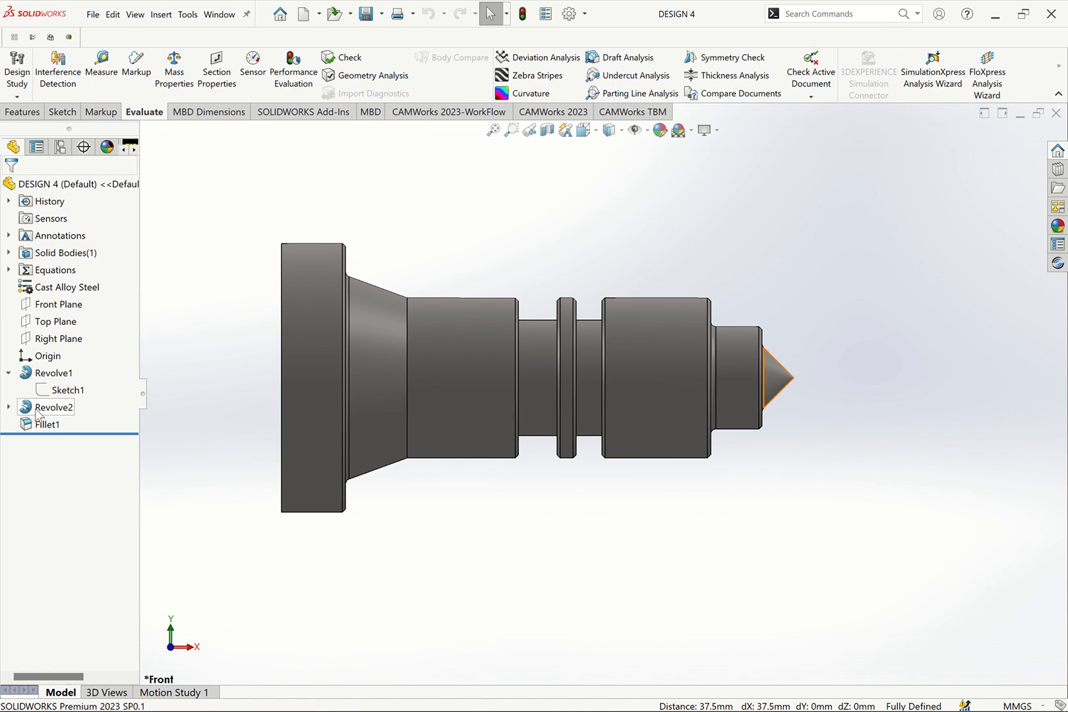
Inspect Revolve2's cone sketch, deselect it, and minimize SOLIDWORKS to reveal Mastercam
click(33, 408)
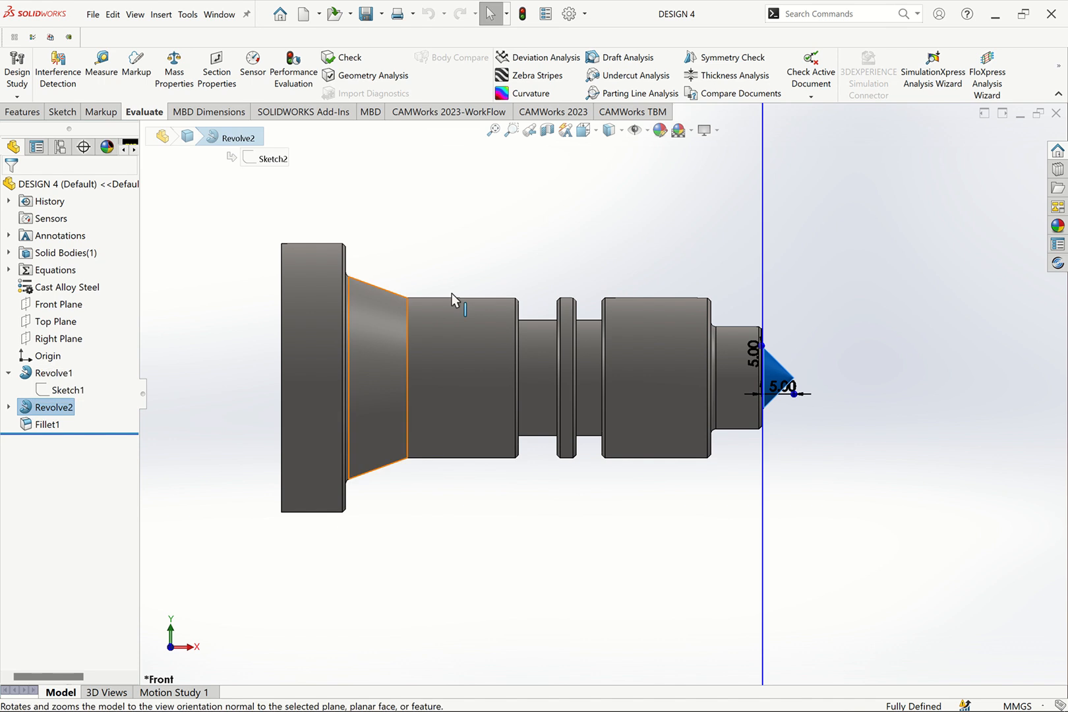
click(540, 248)
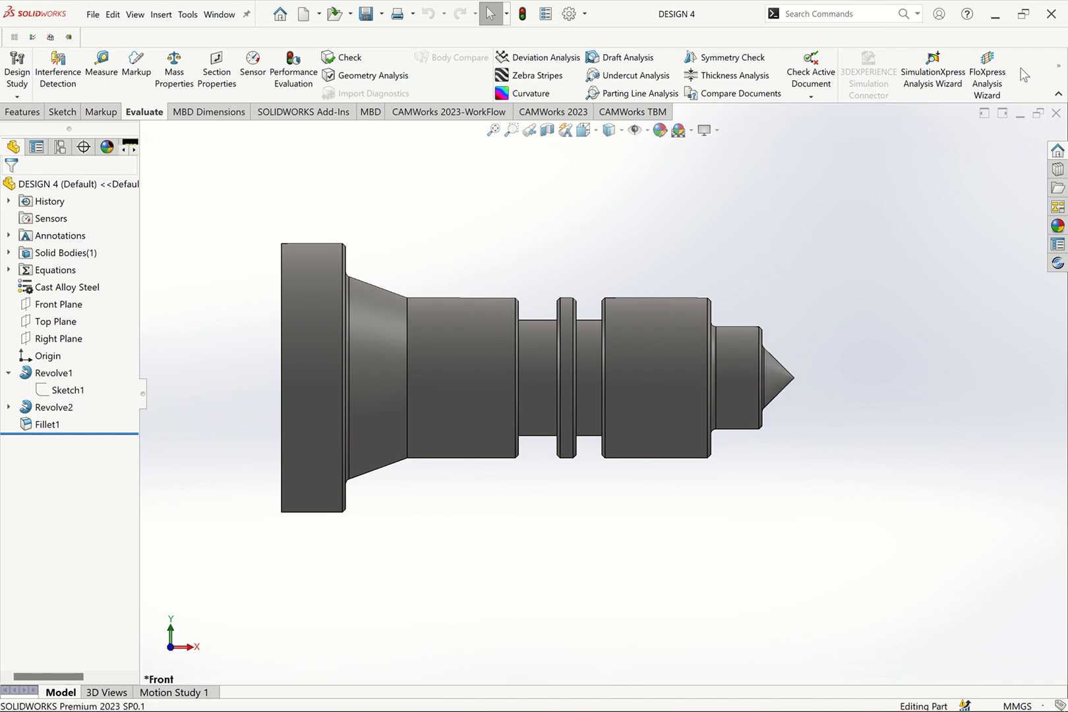
click(995, 14)
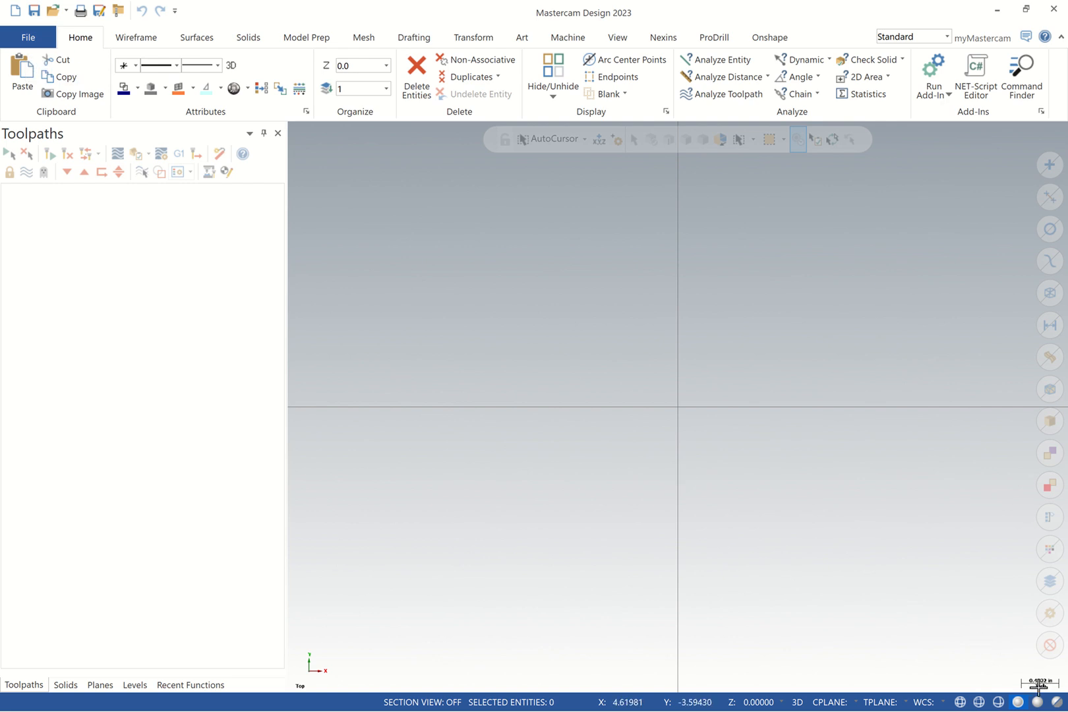
Switch to the mcamxm.config Metric configuration with Millimeters for analyze measurements
click(27, 38)
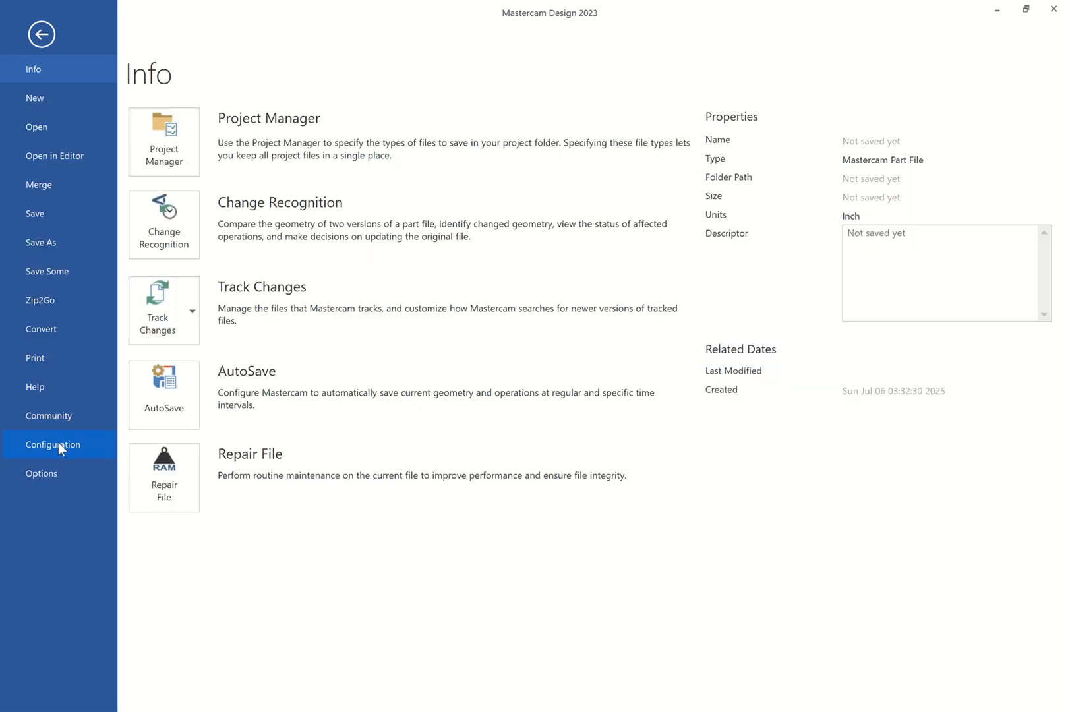
click(58, 443)
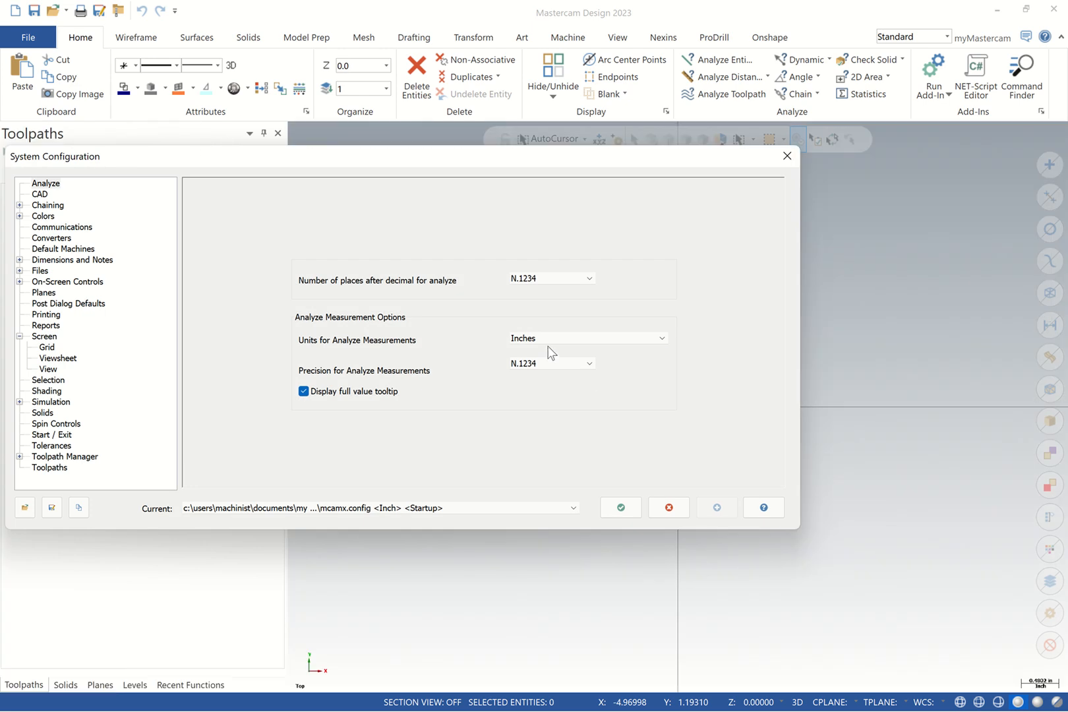
click(548, 338)
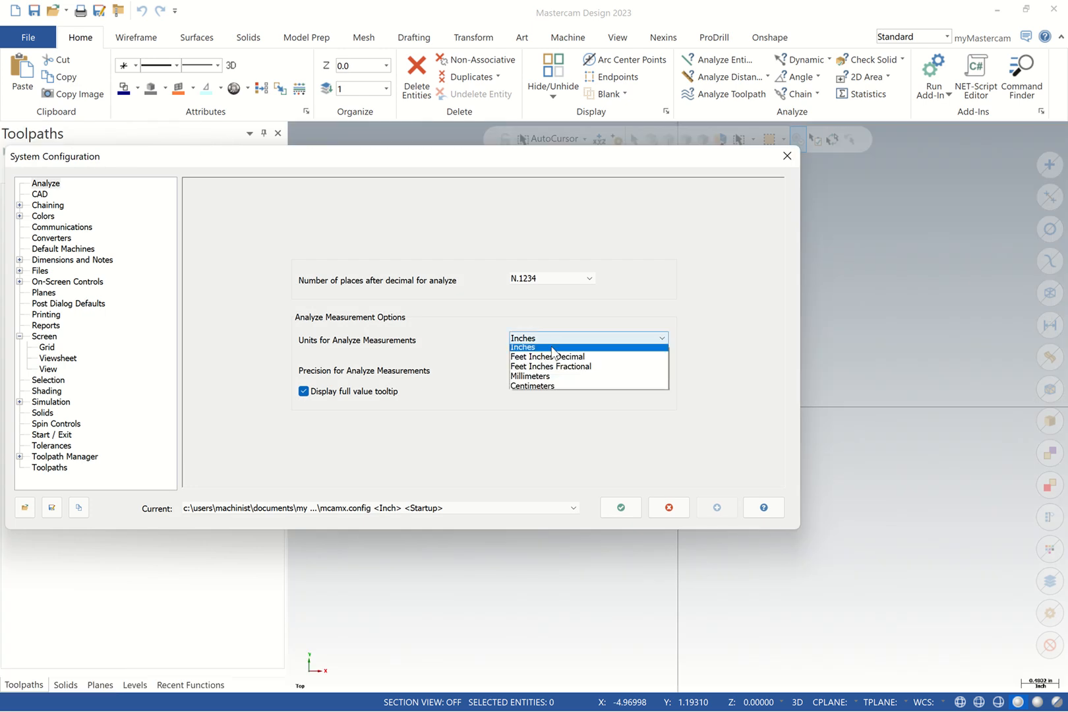
click(543, 381)
click(435, 508)
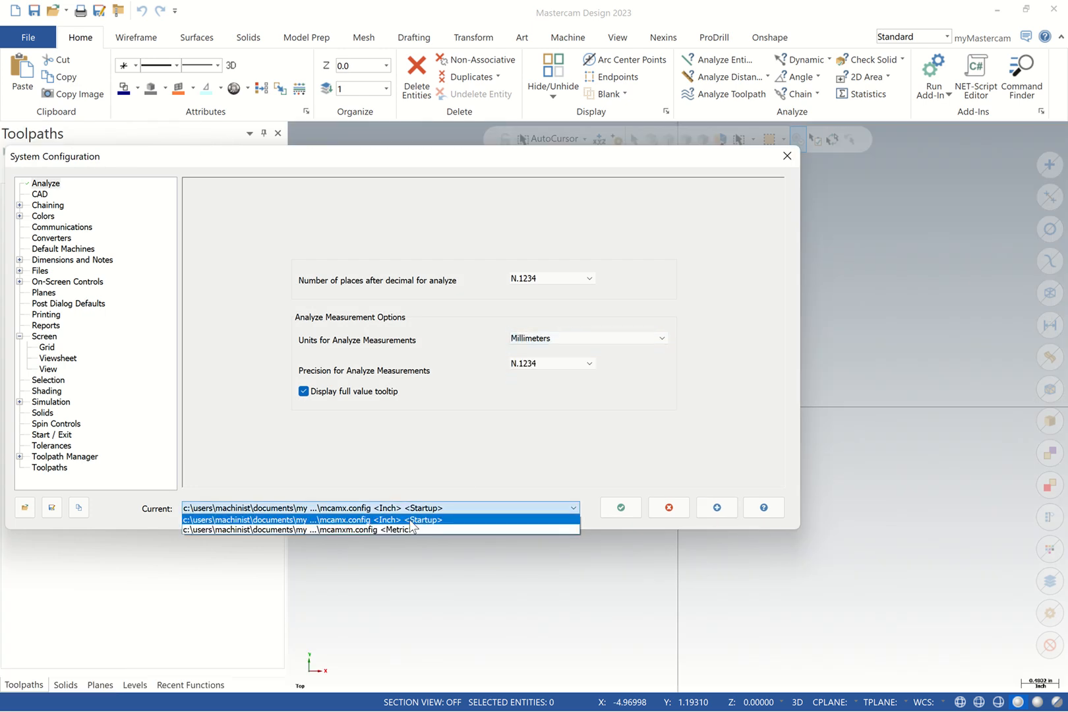
click(397, 530)
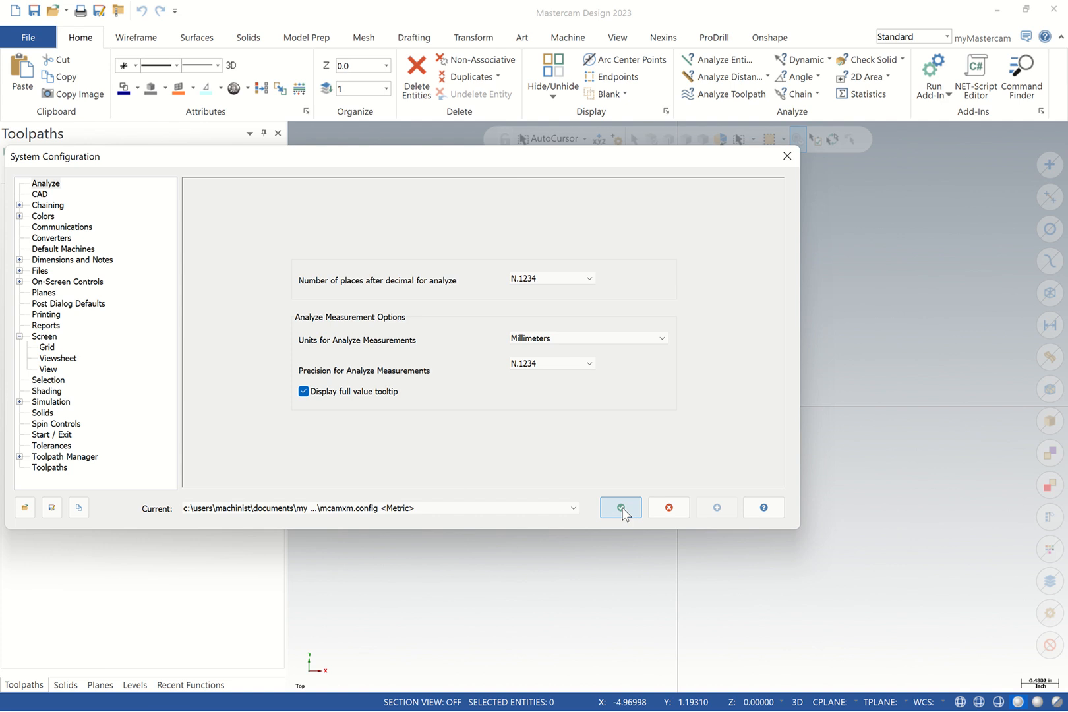
click(620, 507)
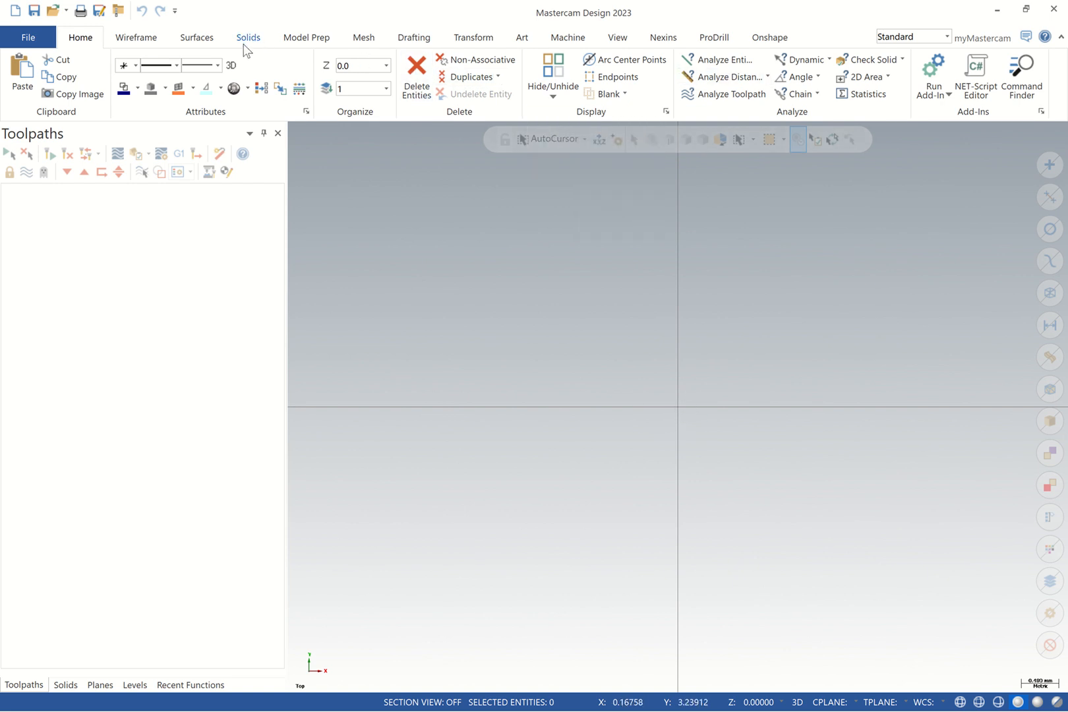
click(617, 38)
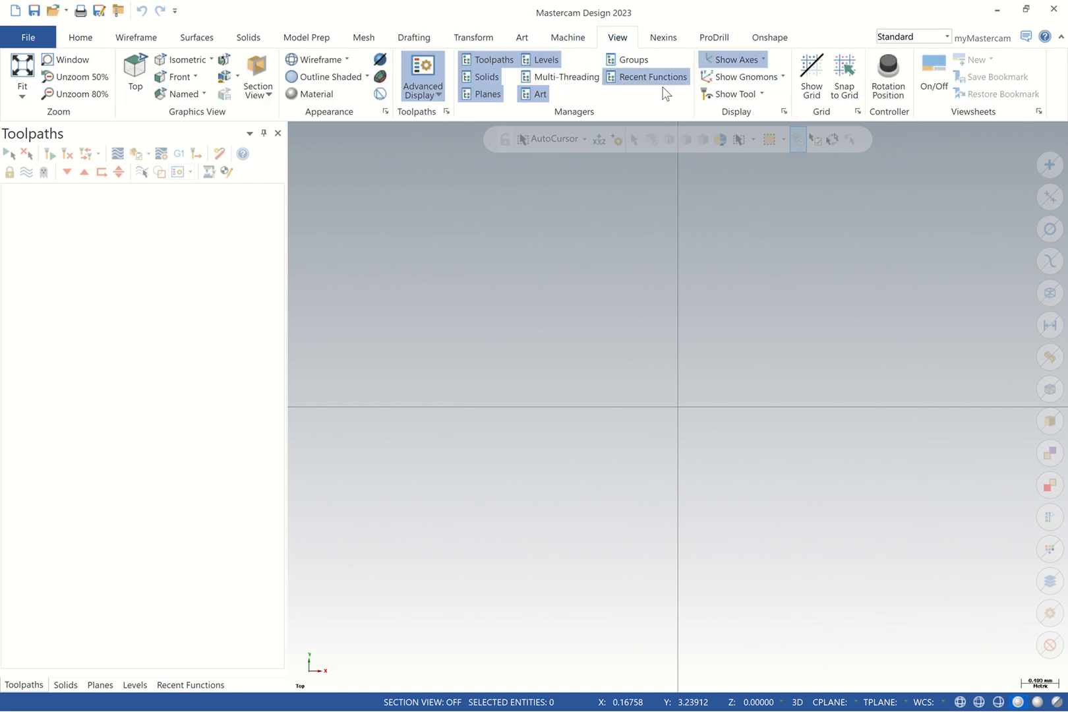
Turn off grid display and snap to grid, and turn viewsheets on with a Viewsheet-1 tab
click(735, 64)
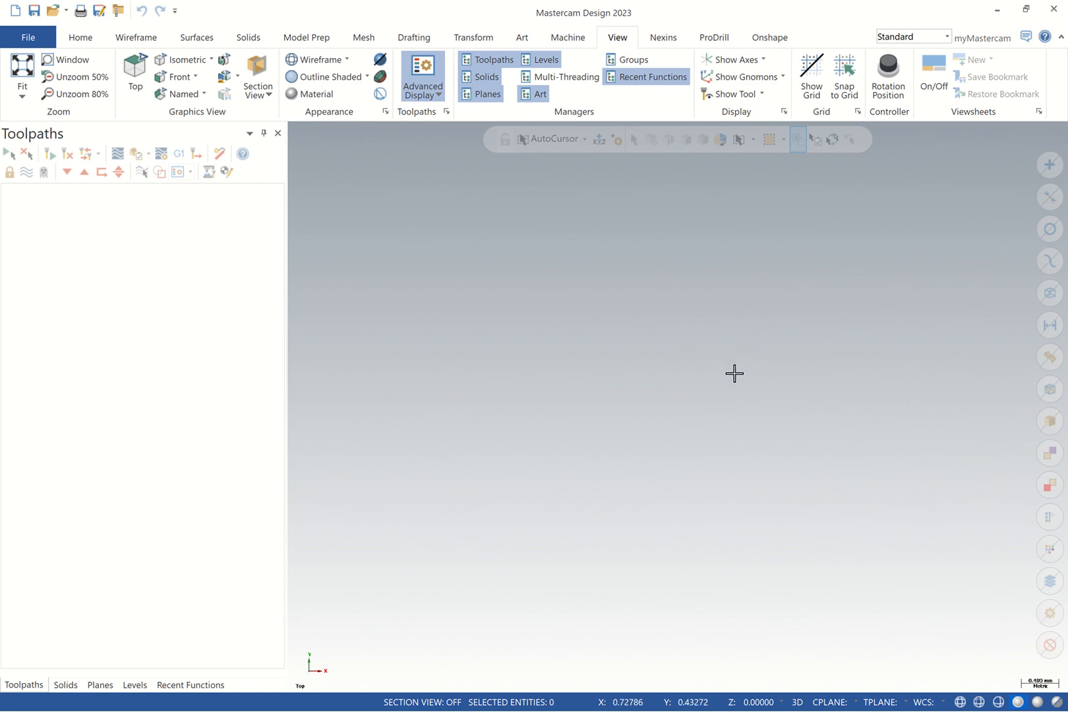
click(728, 62)
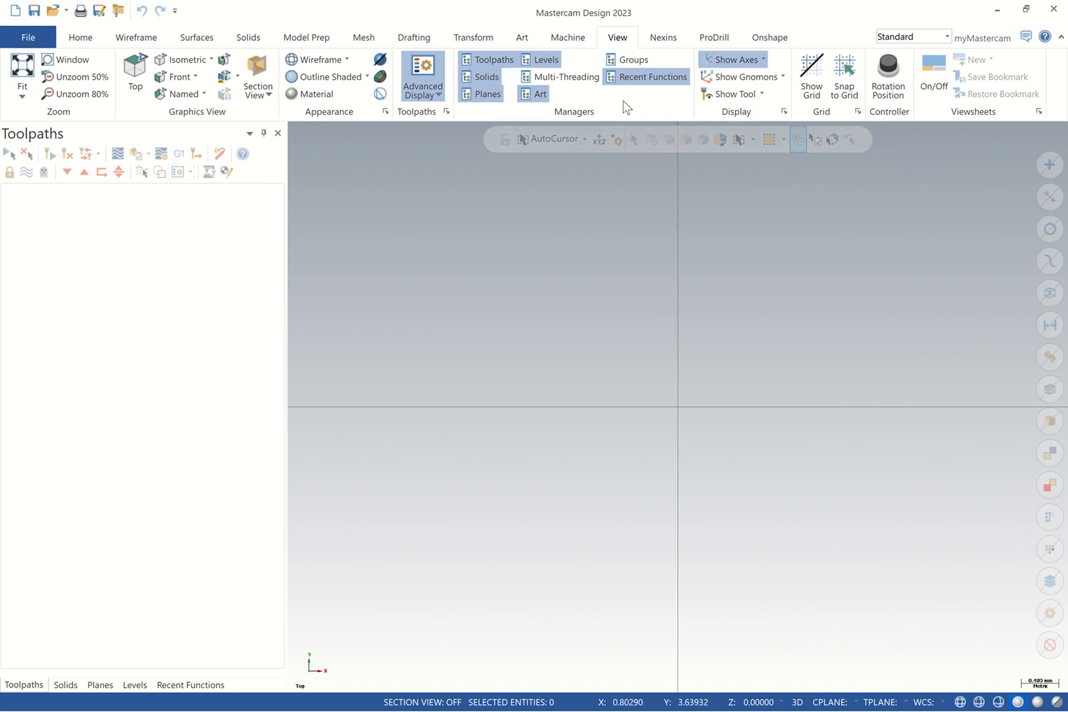
click(810, 75)
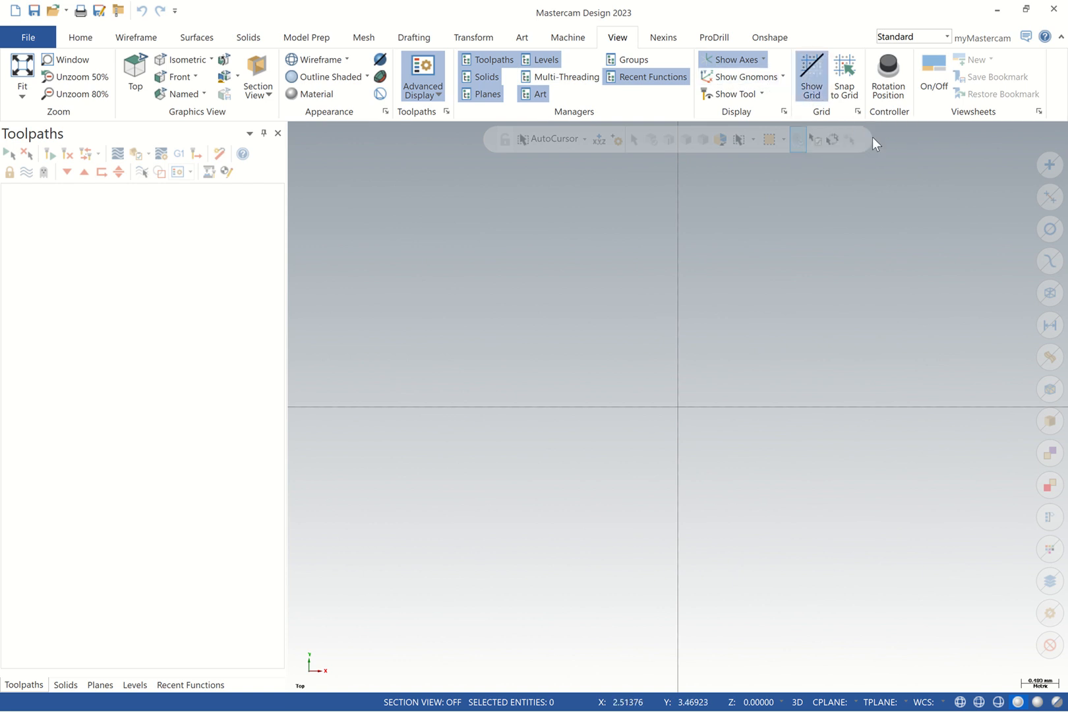
click(844, 78)
click(844, 78)
click(811, 75)
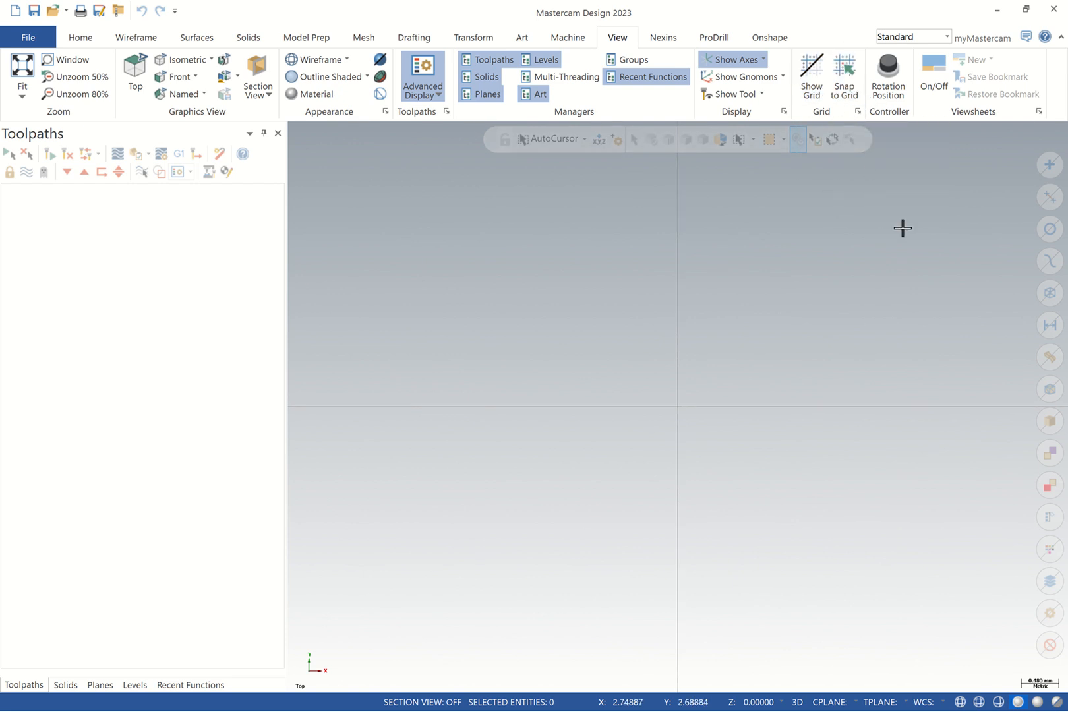
click(927, 67)
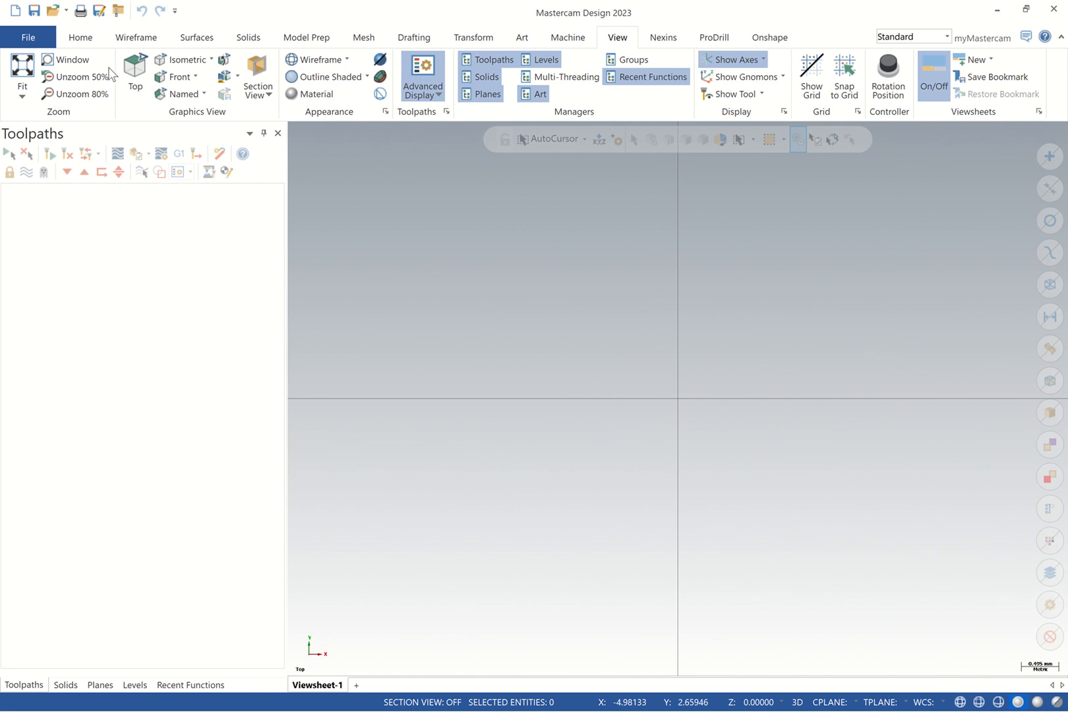
click(28, 37)
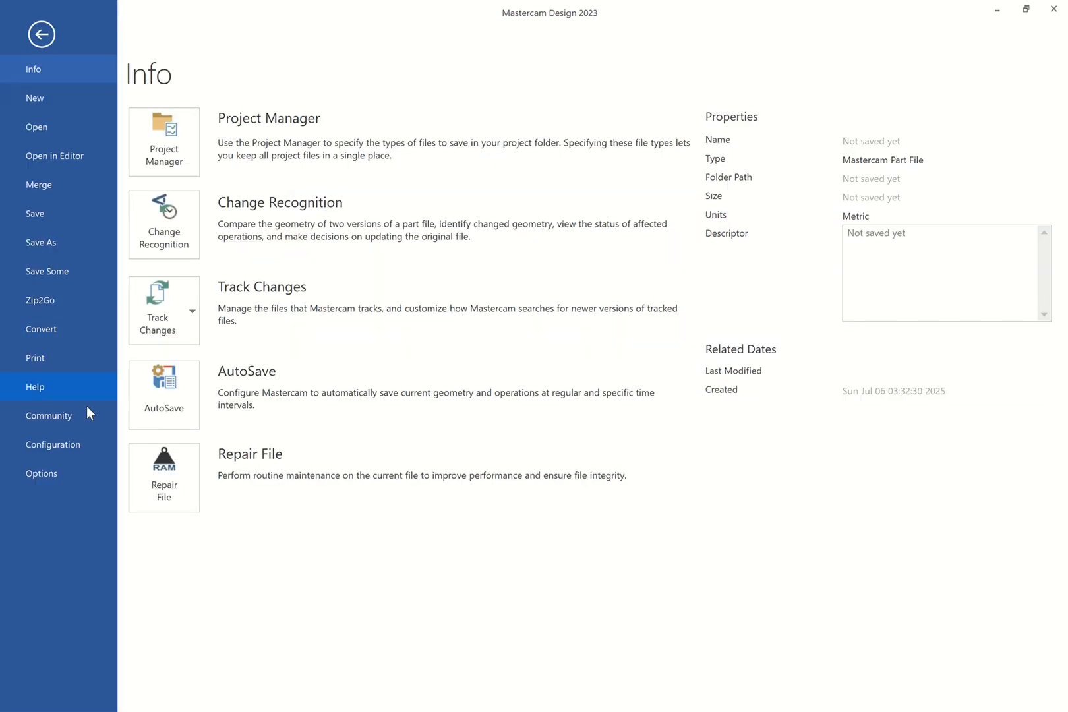
Cancel System Configuration without changes and list recent Computer folders on the Open page
click(66, 443)
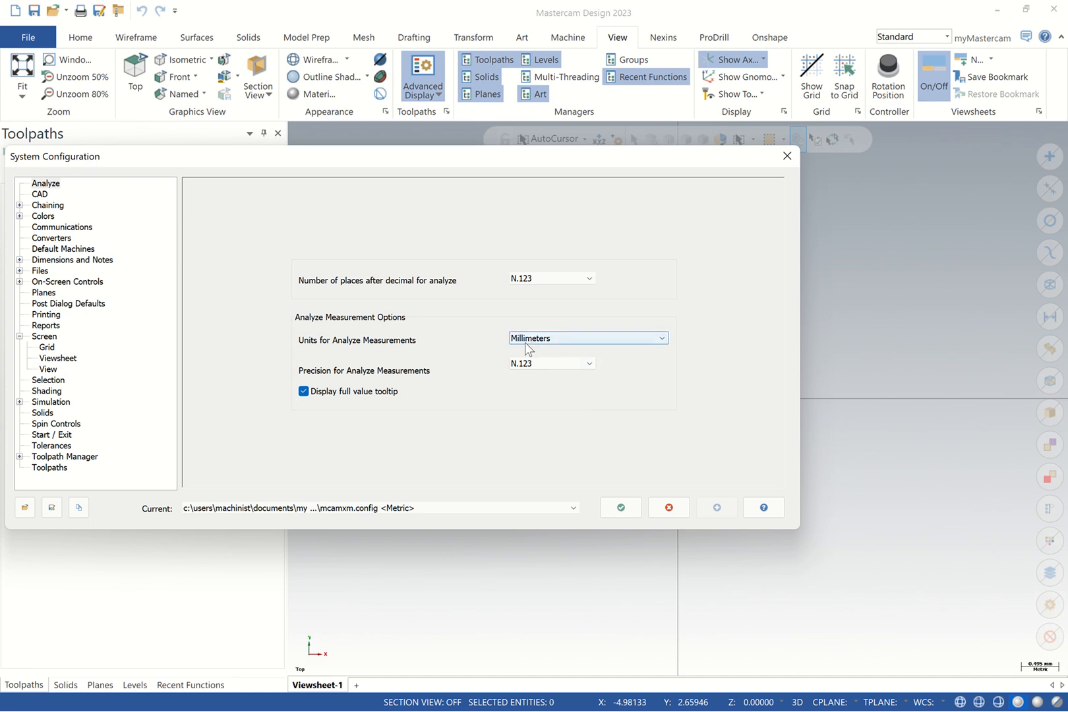
click(671, 509)
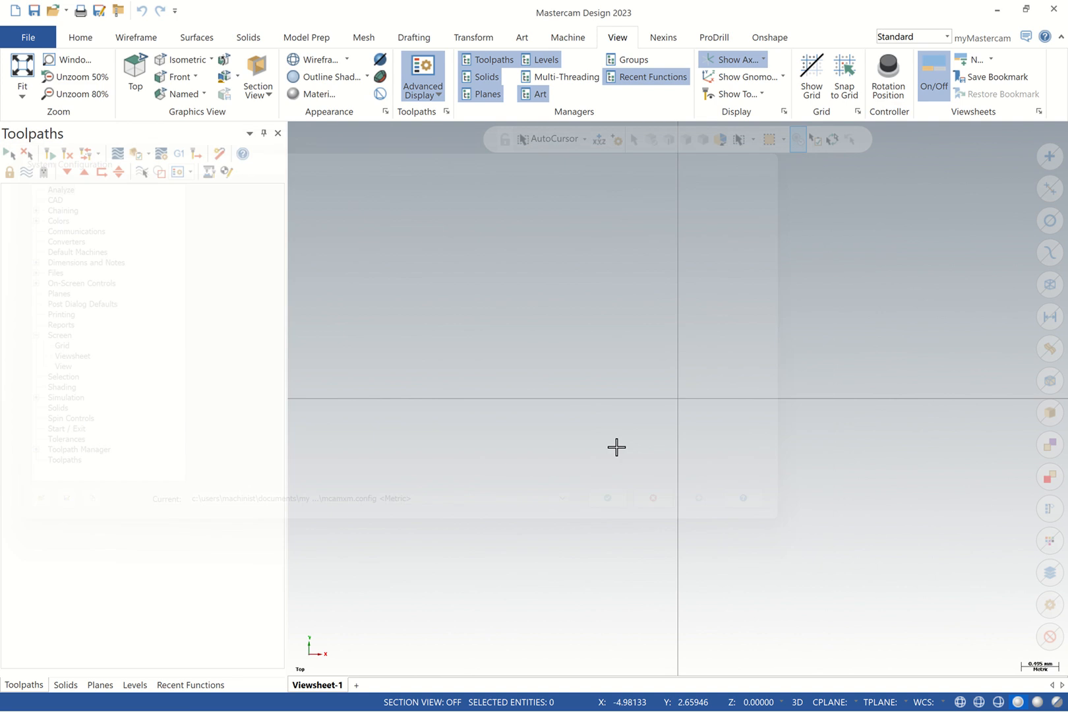
click(24, 38)
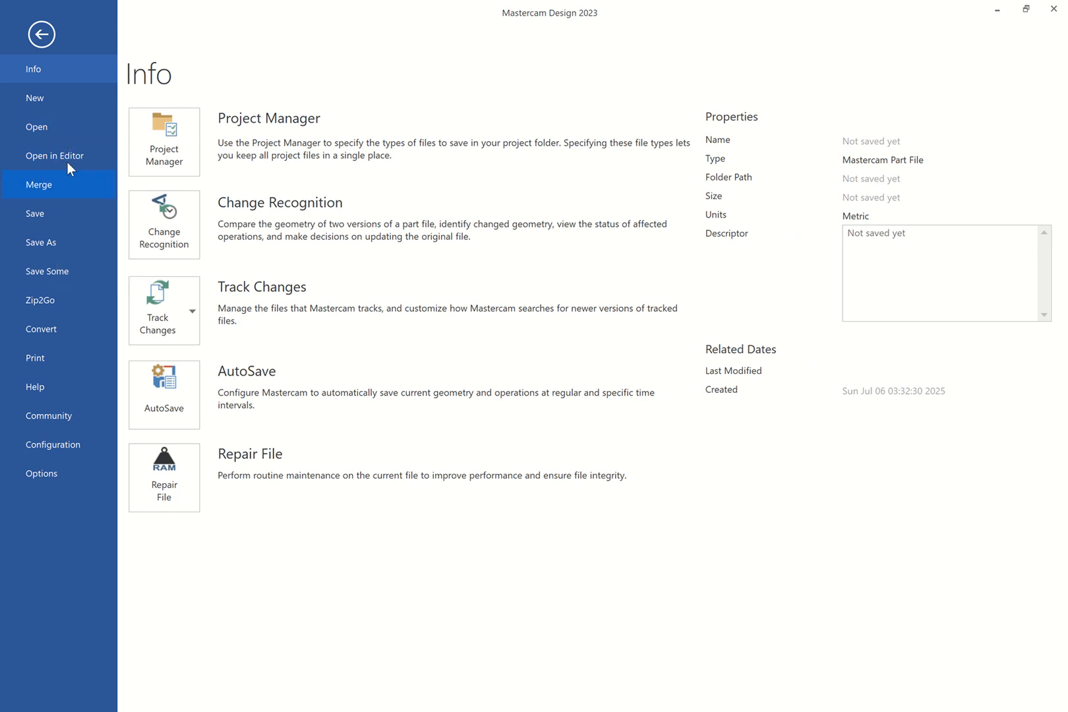
click(64, 127)
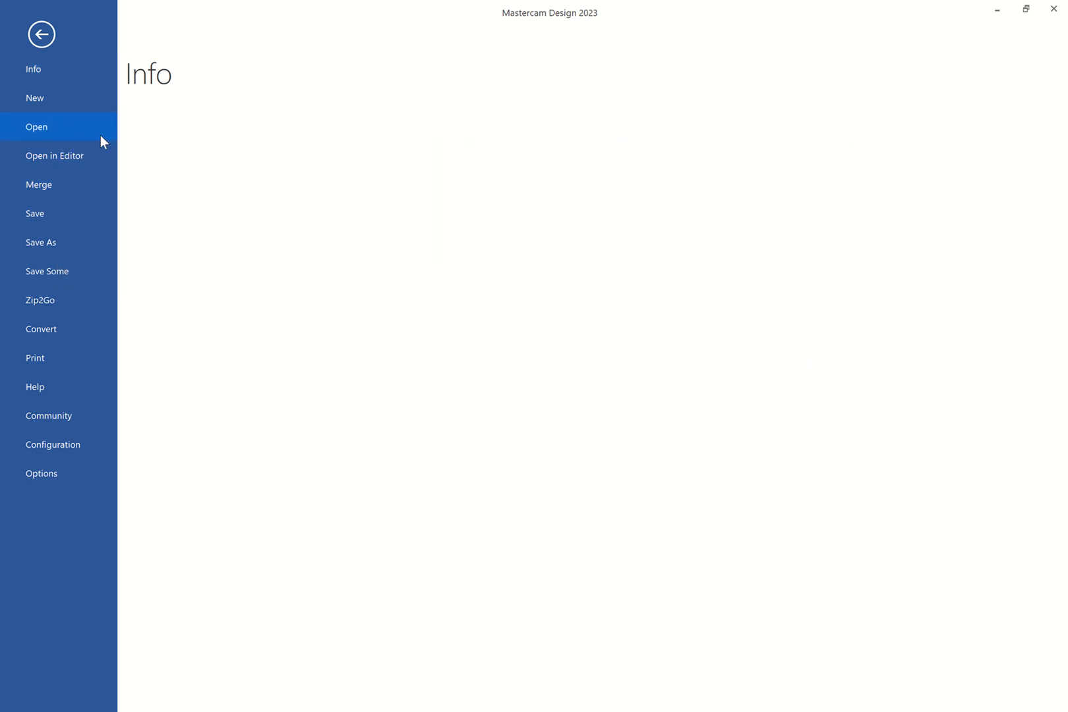
click(224, 180)
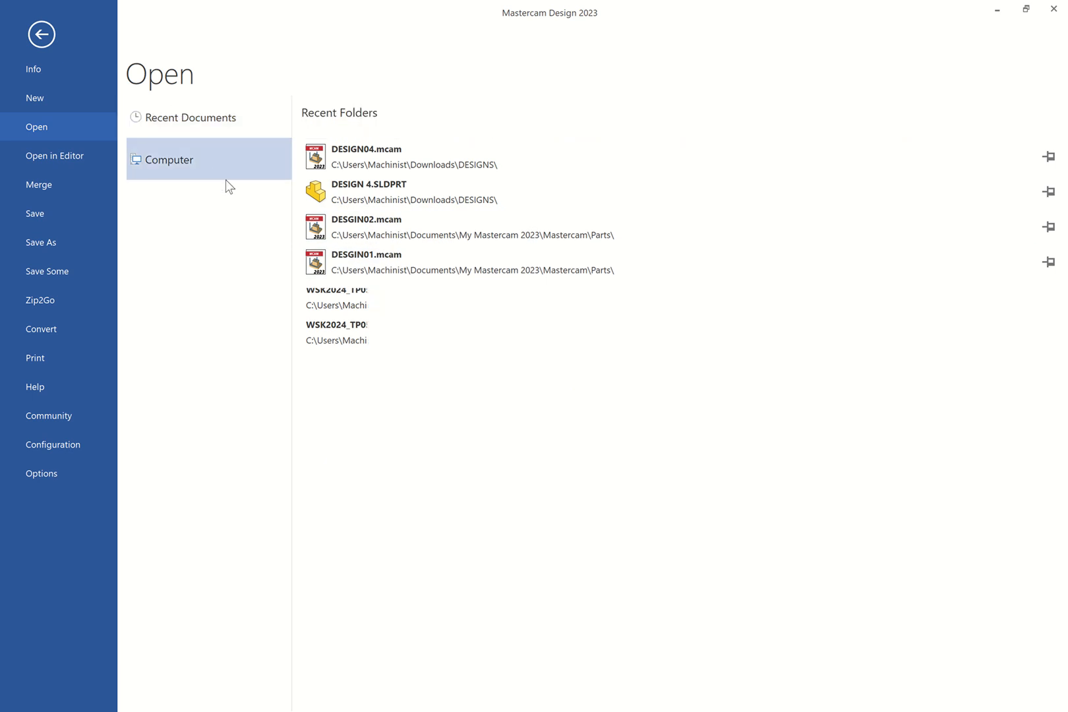
Open DESIGN 5 from the DESIGNS folder with the browser filtered to SOLIDWORKS Files
click(377, 191)
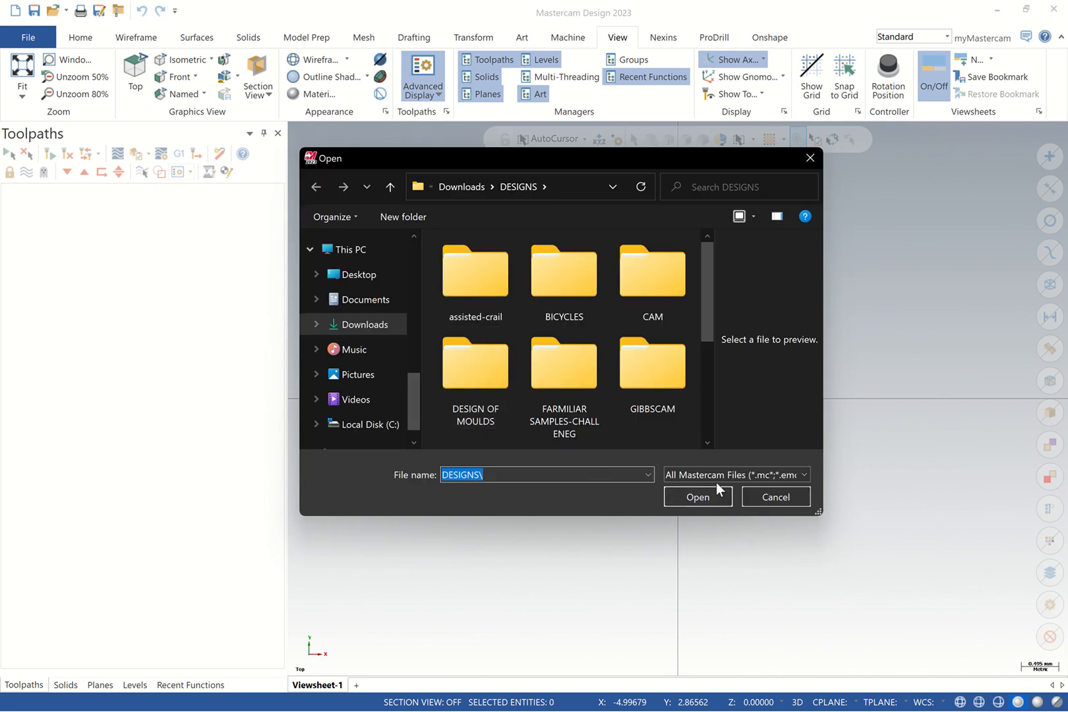
click(799, 475)
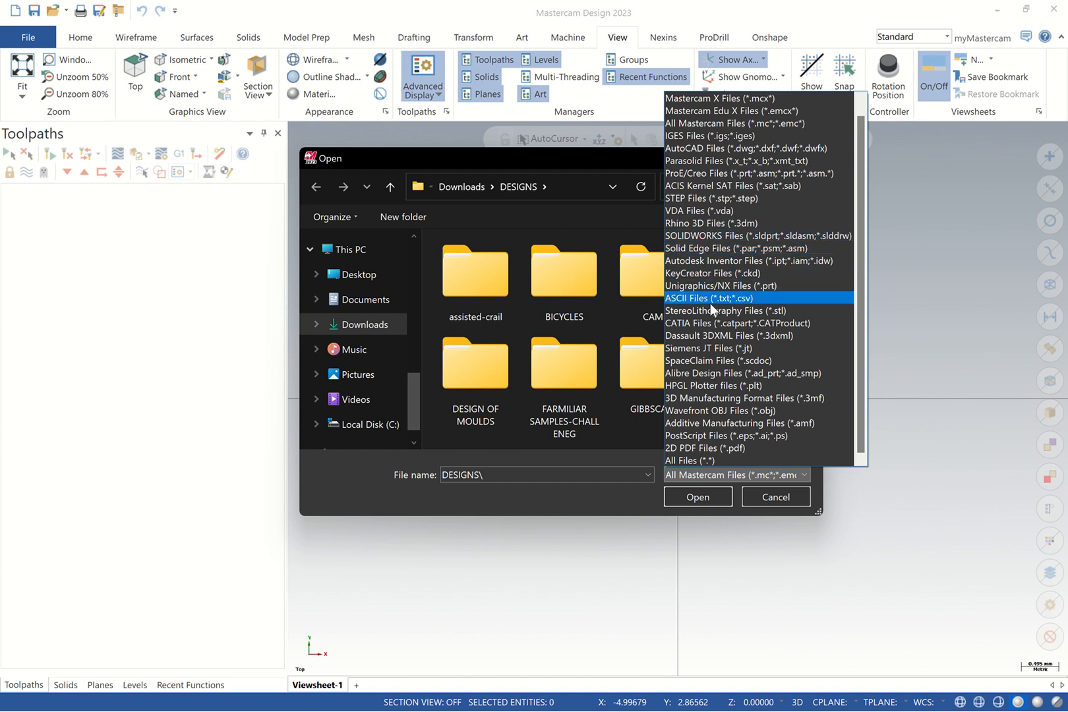
click(714, 235)
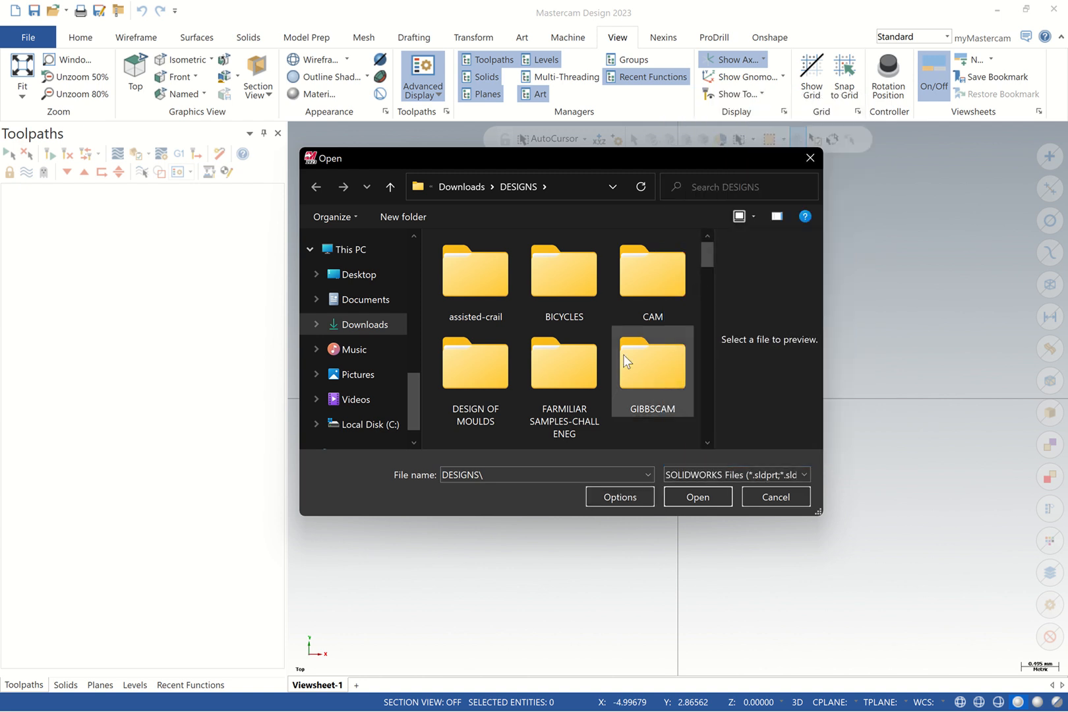
mouse_move(707, 260)
mouse_down()
mouse_move(699, 415)
mouse_move(692, 280)
mouse_move(697, 430)
mouse_move(712, 277)
mouse_up()
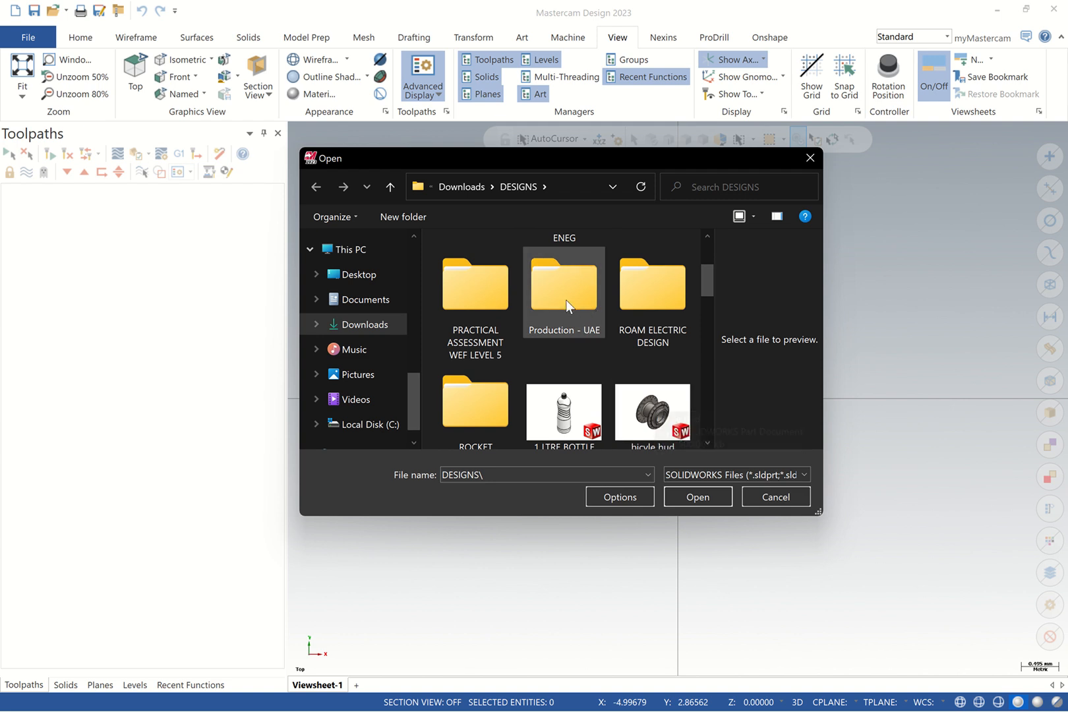
click(620, 403)
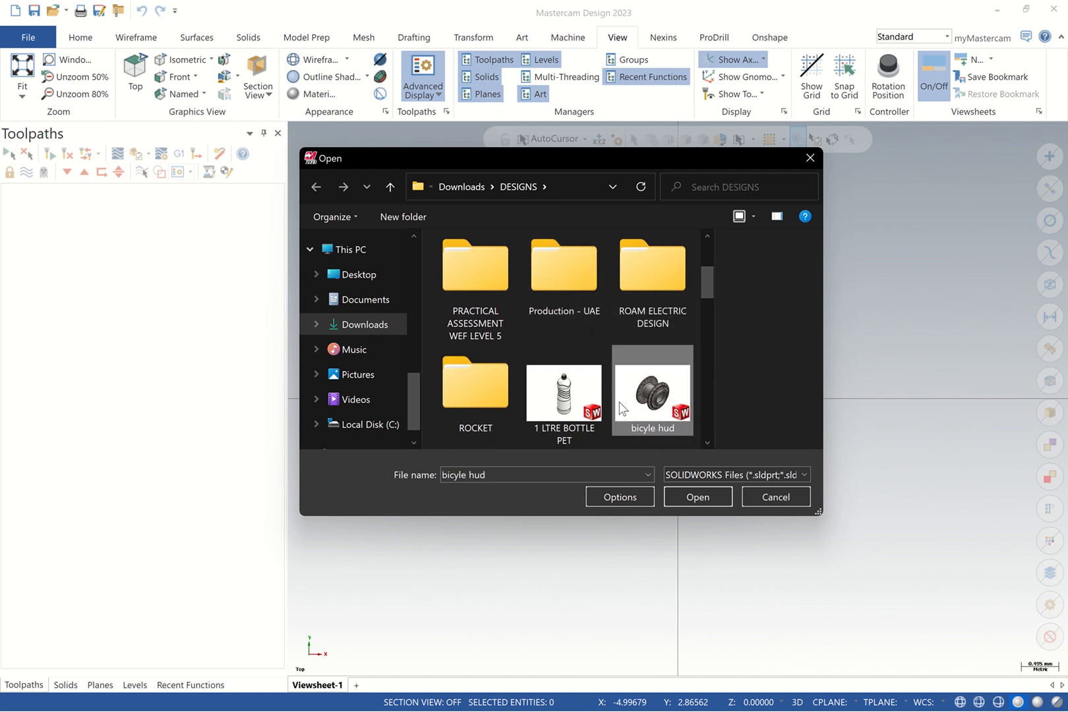
key(d)
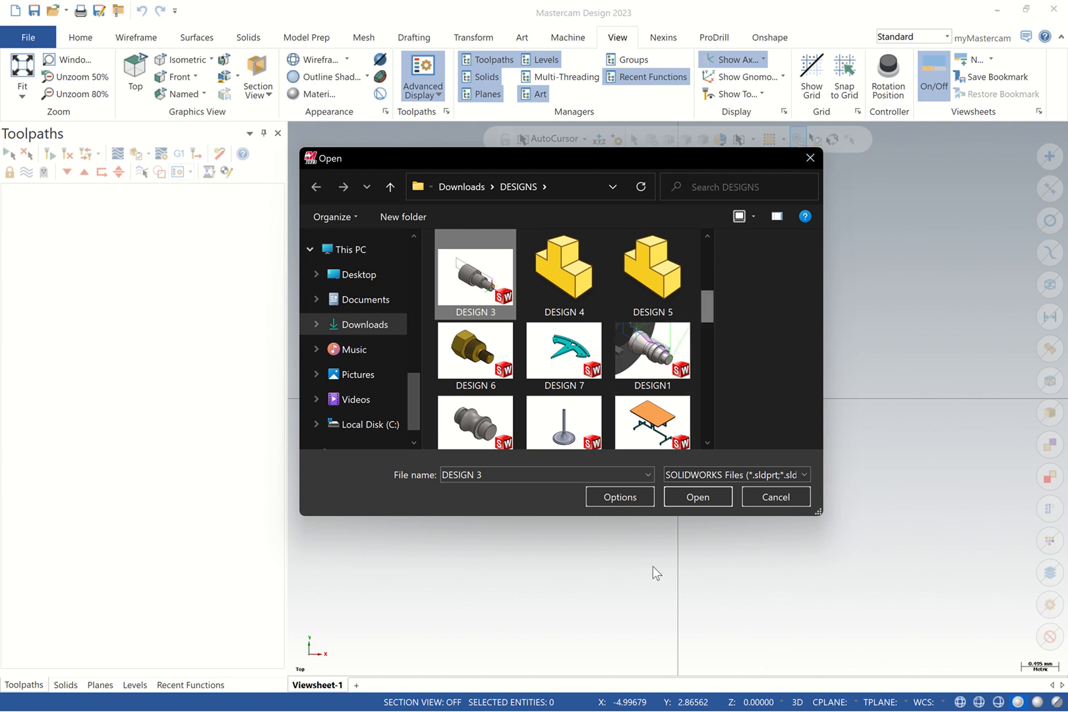
click(660, 288)
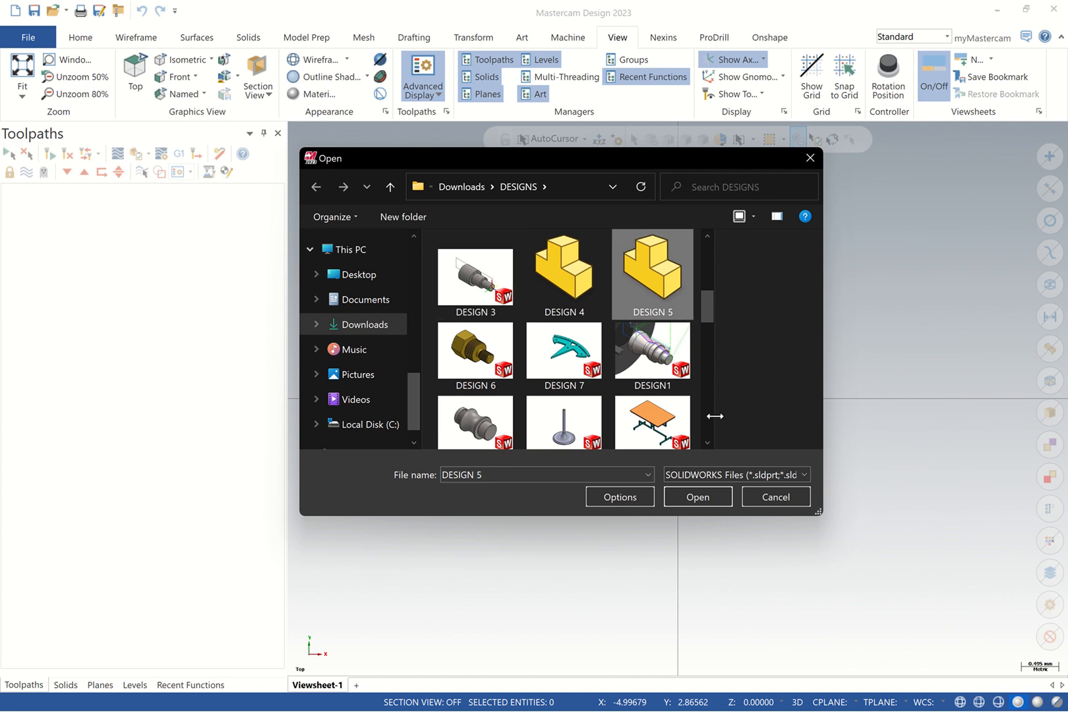
click(689, 495)
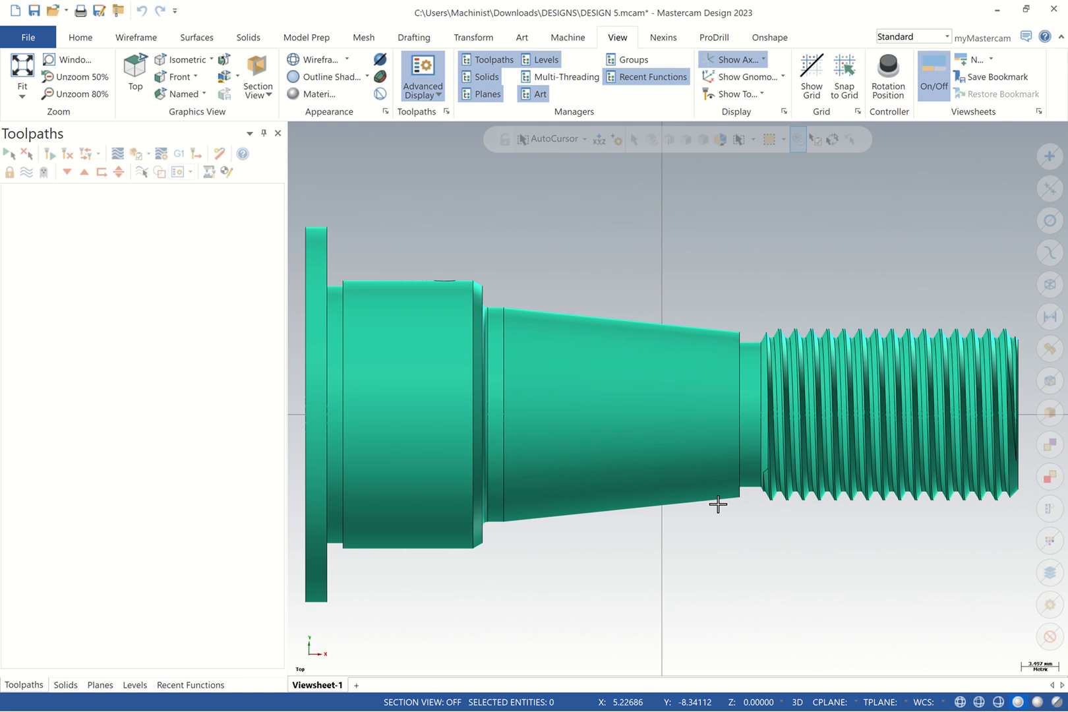
Start a new blank file, discarding unsaved changes to DESIGN 5
scroll(446, 300, down, 1)
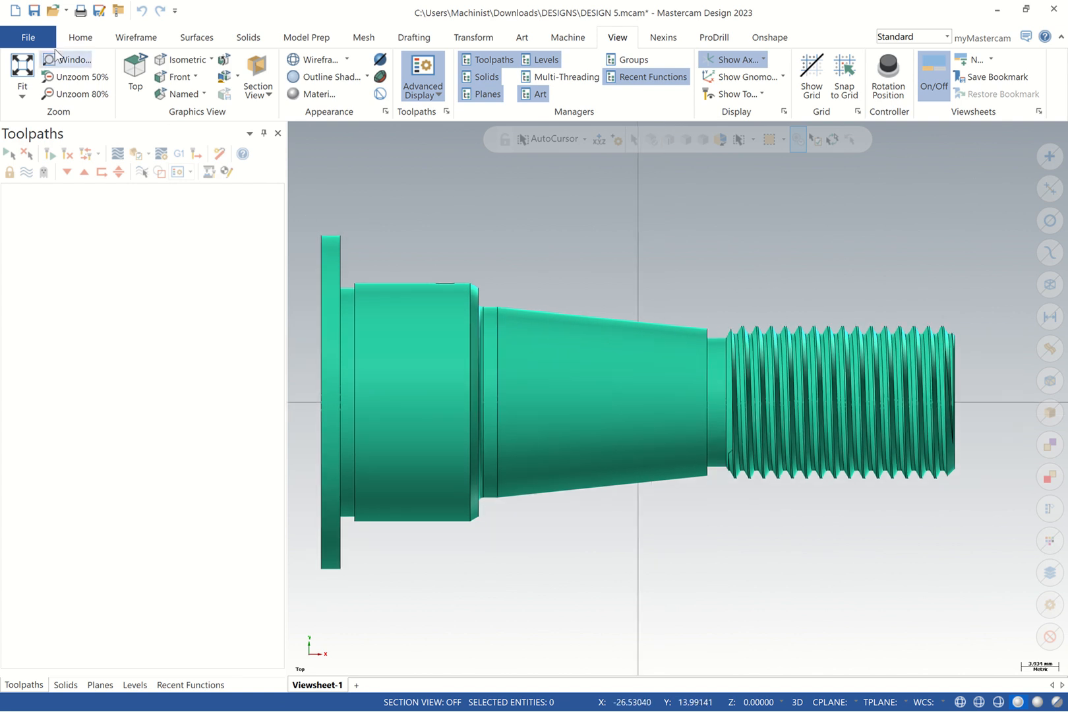
scroll(877, 238, down, 2)
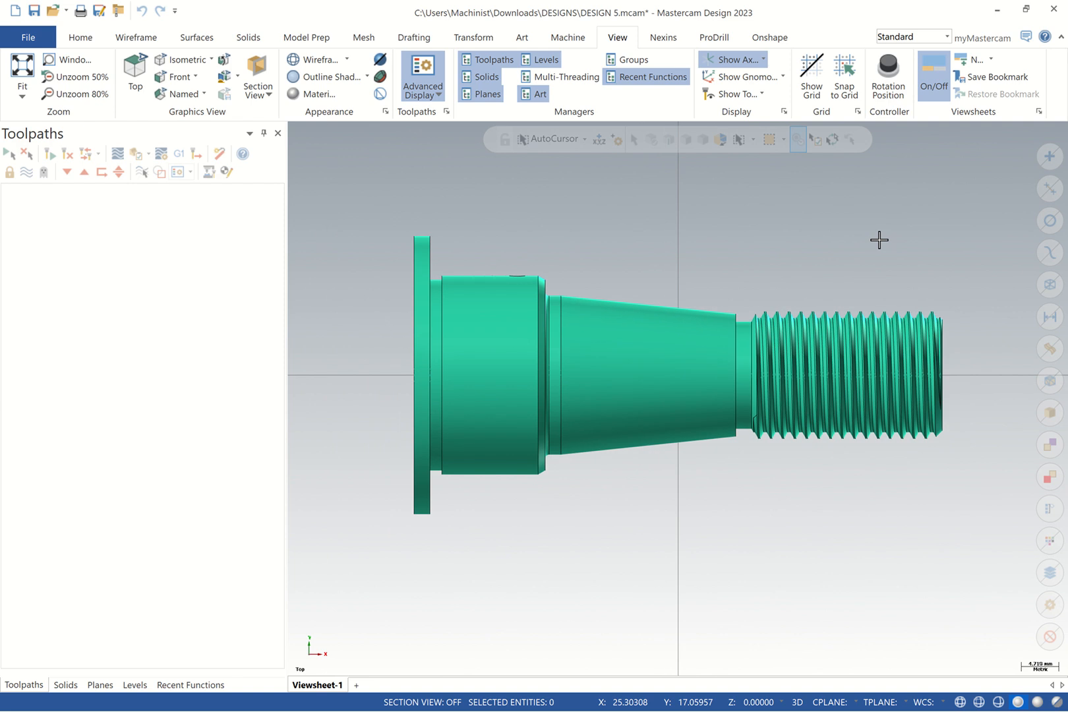
click(26, 36)
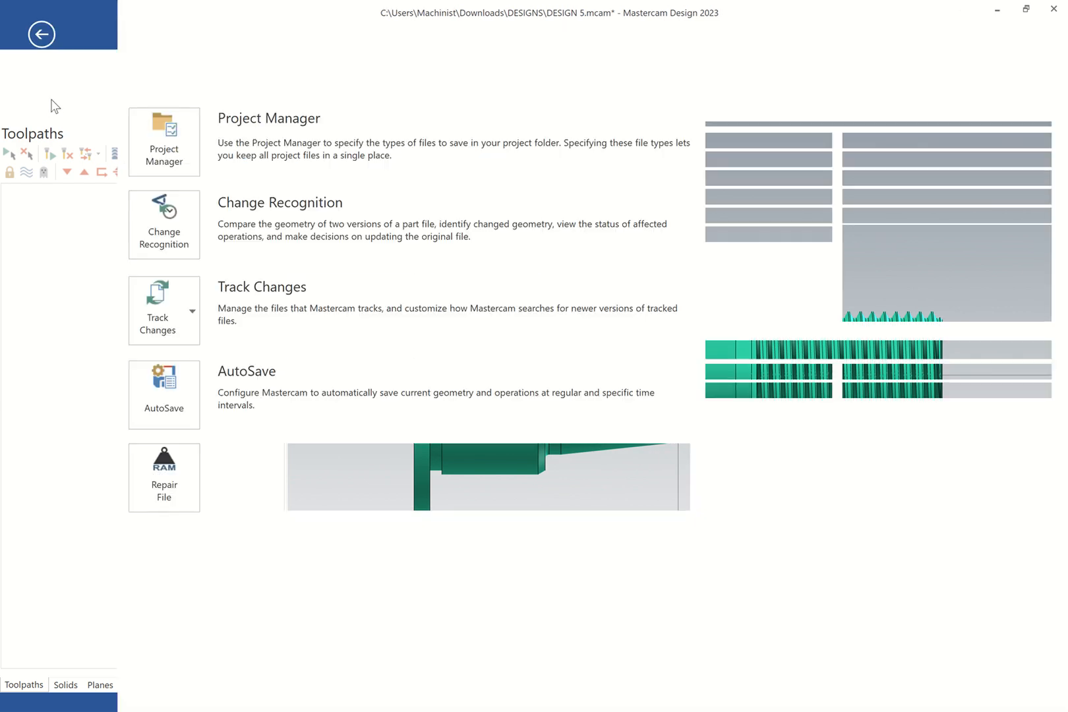
click(50, 98)
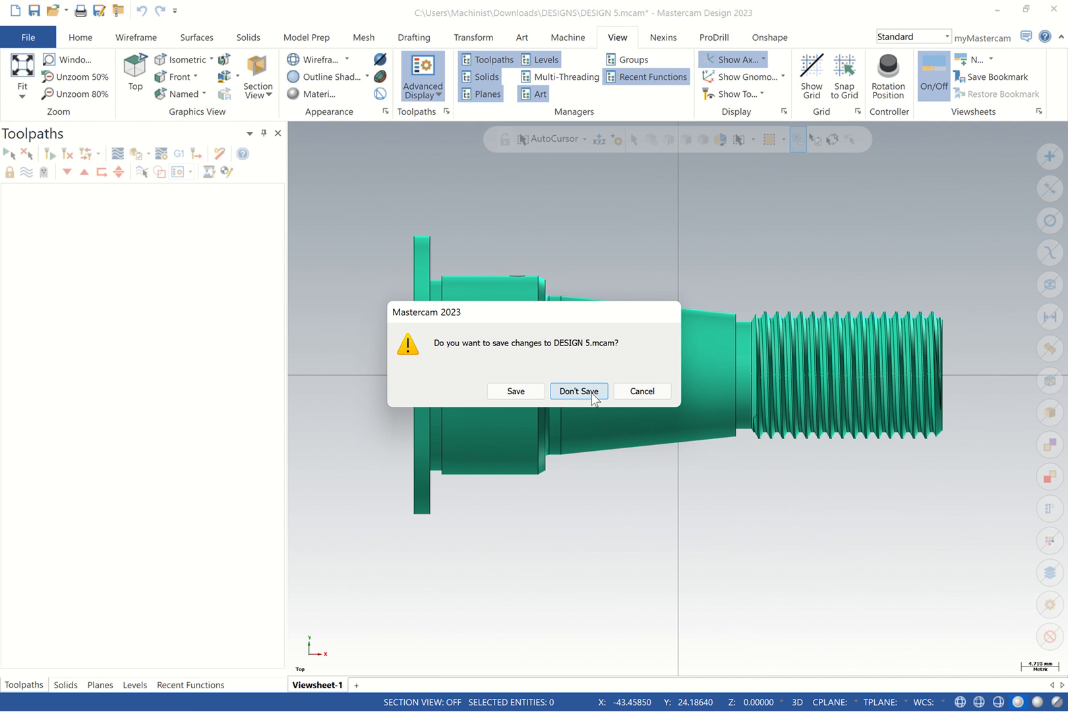
click(592, 393)
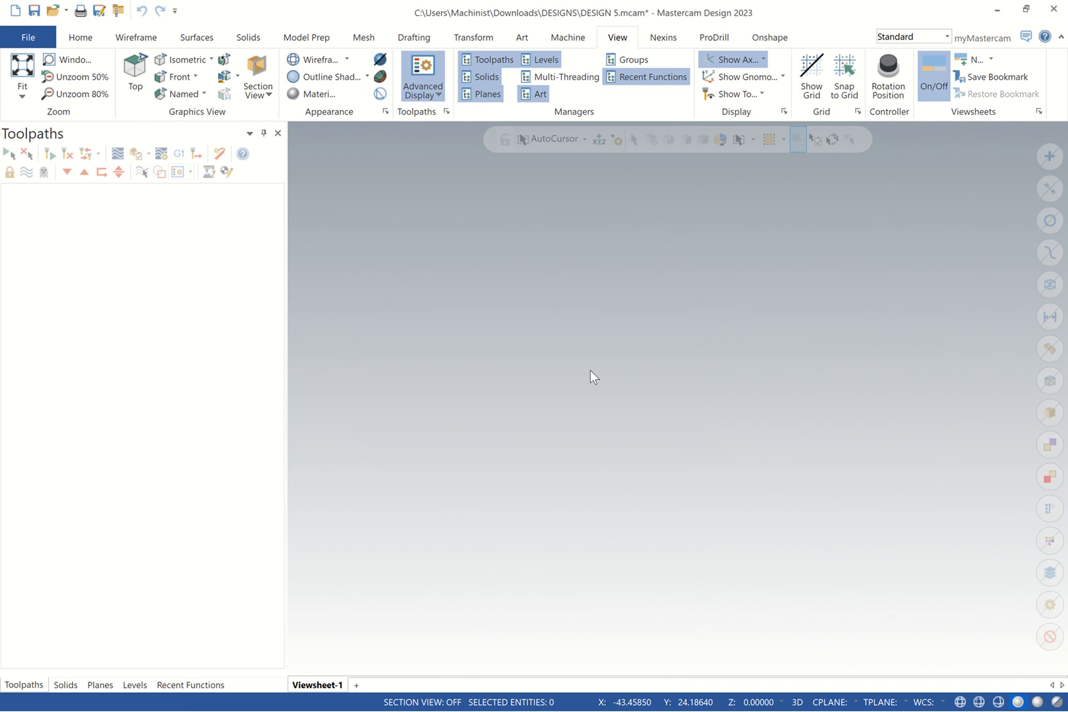
Set analyze measurements to Millimeters and apply the mcamxm.config Metric configuration
click(27, 37)
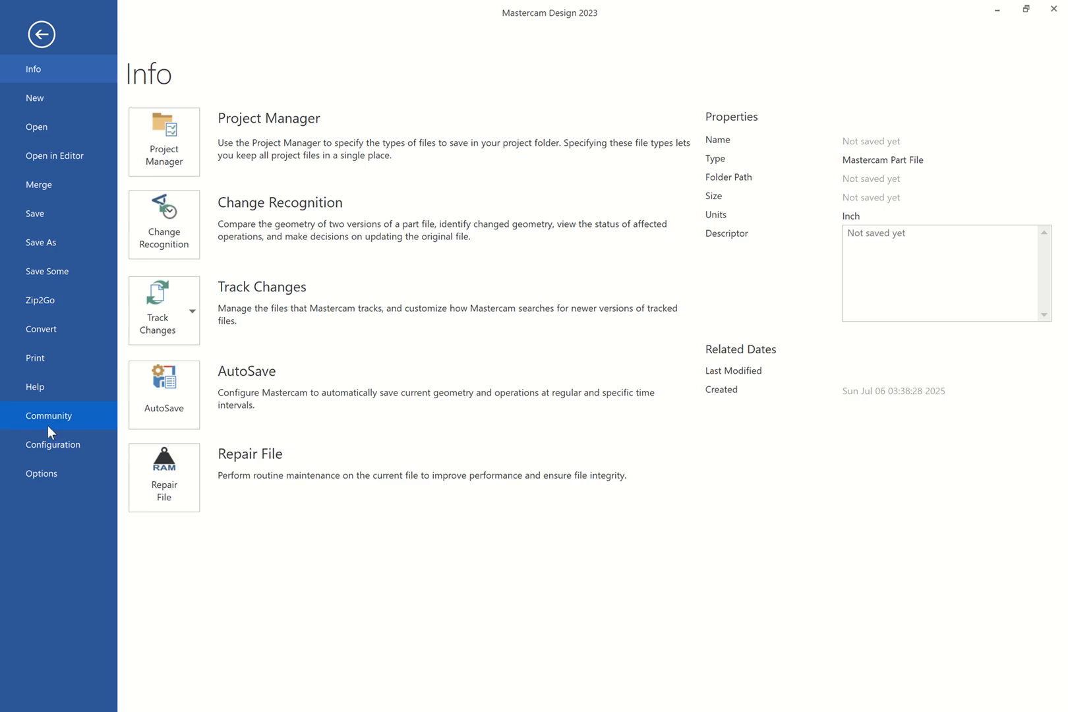
click(69, 443)
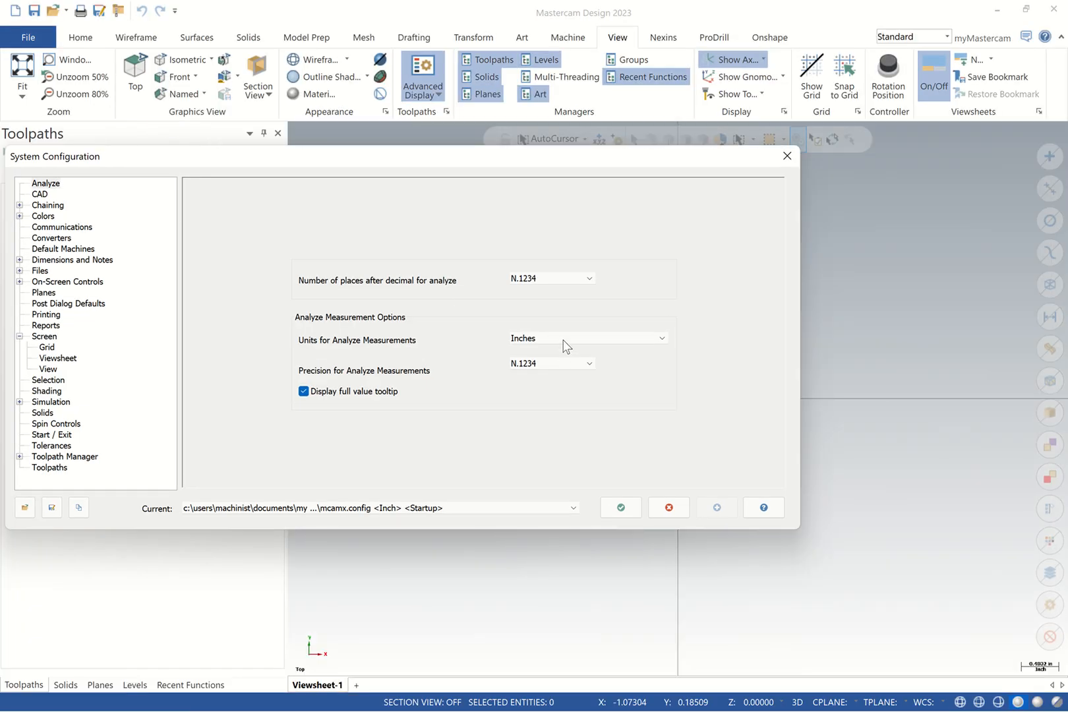
click(565, 339)
click(531, 380)
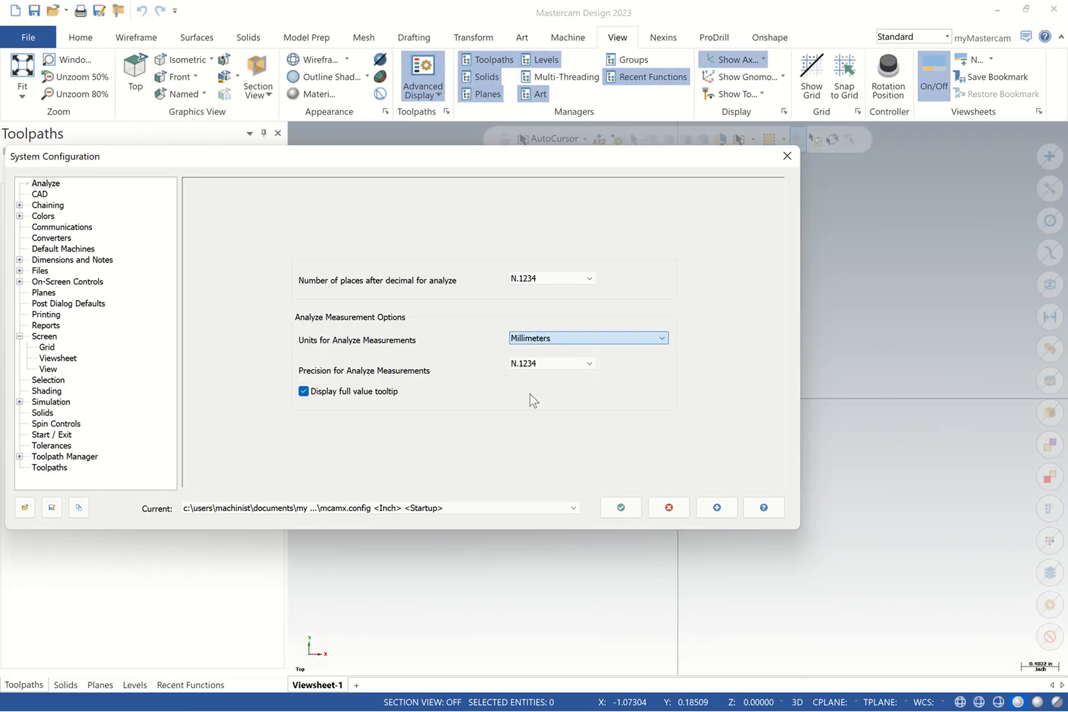
click(429, 514)
click(415, 530)
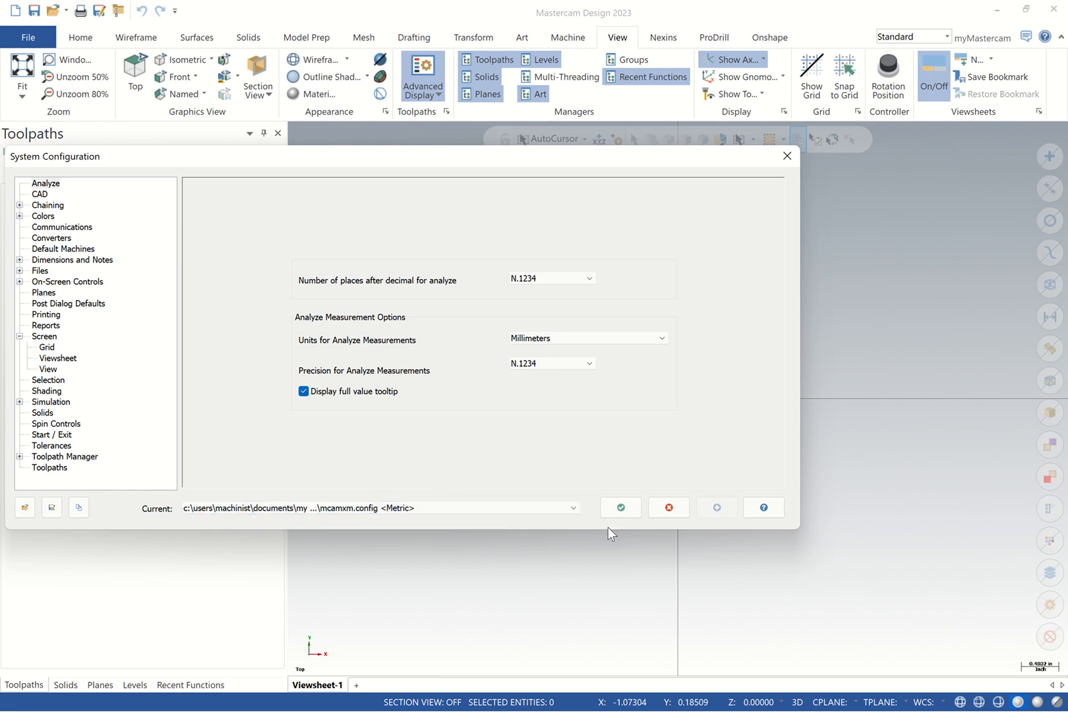
click(618, 508)
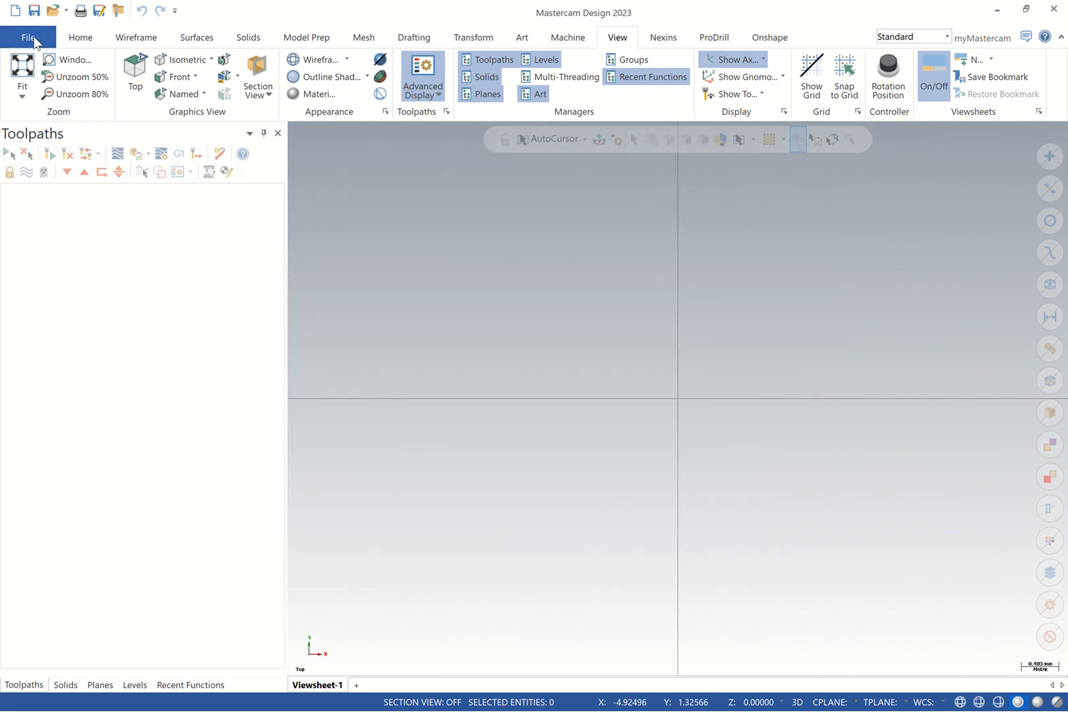
click(32, 35)
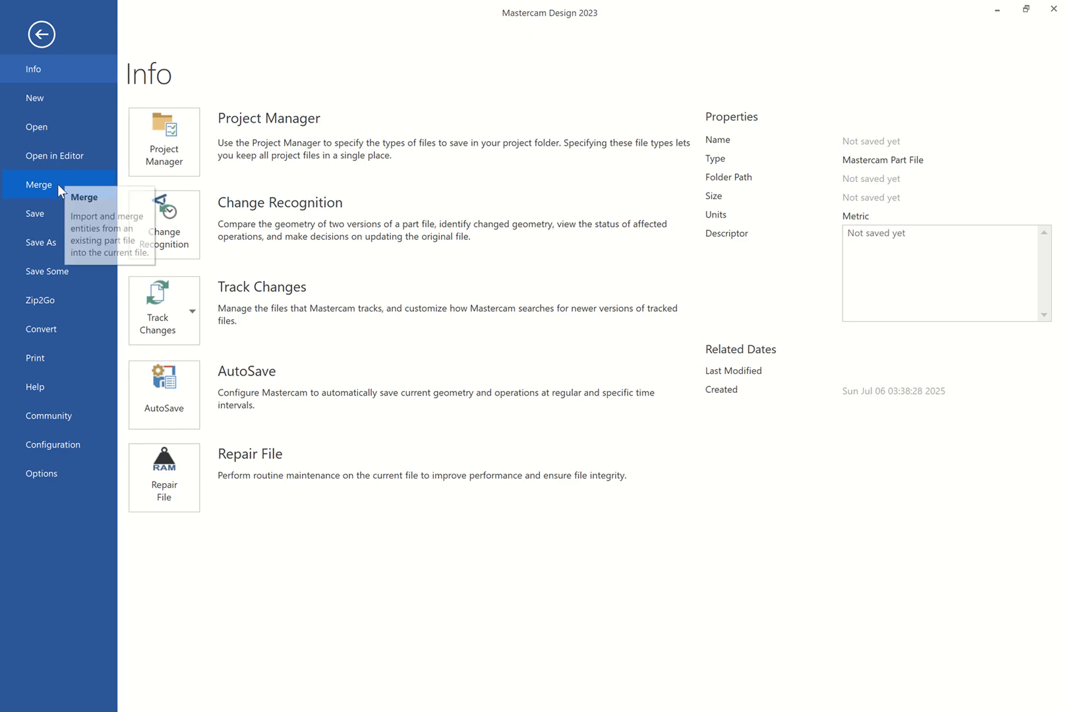
Browse Downloads > DESIGNS and the FARMILIAR SAMPLES-CHALLENEG folder with an Inventor file filter
click(52, 127)
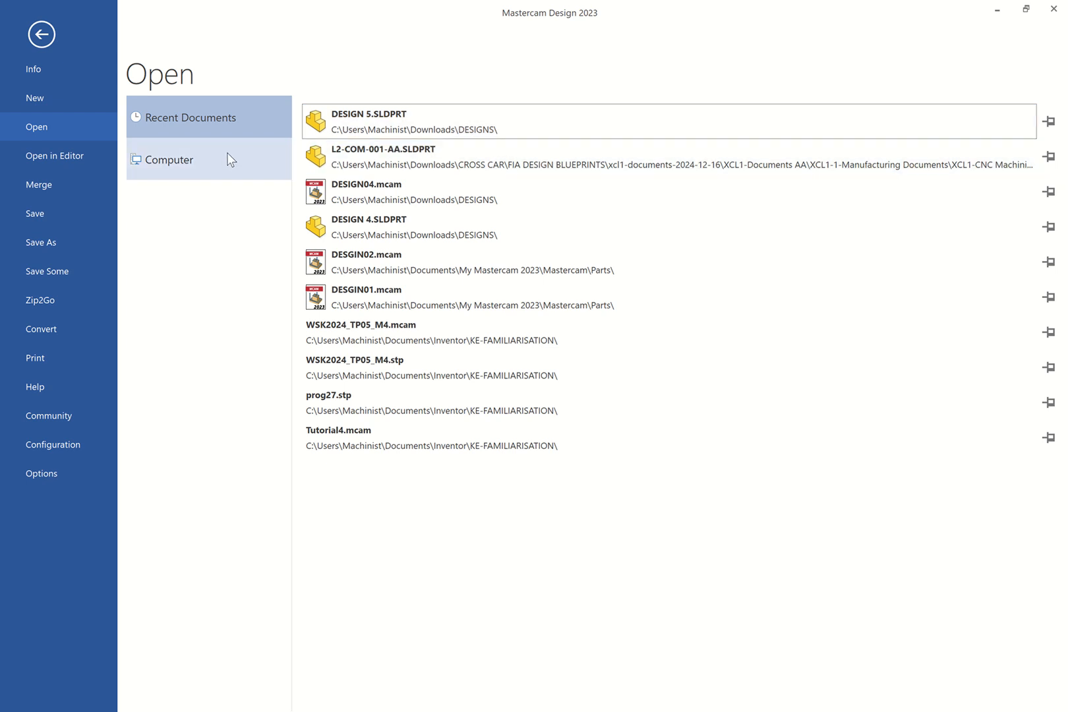
click(228, 158)
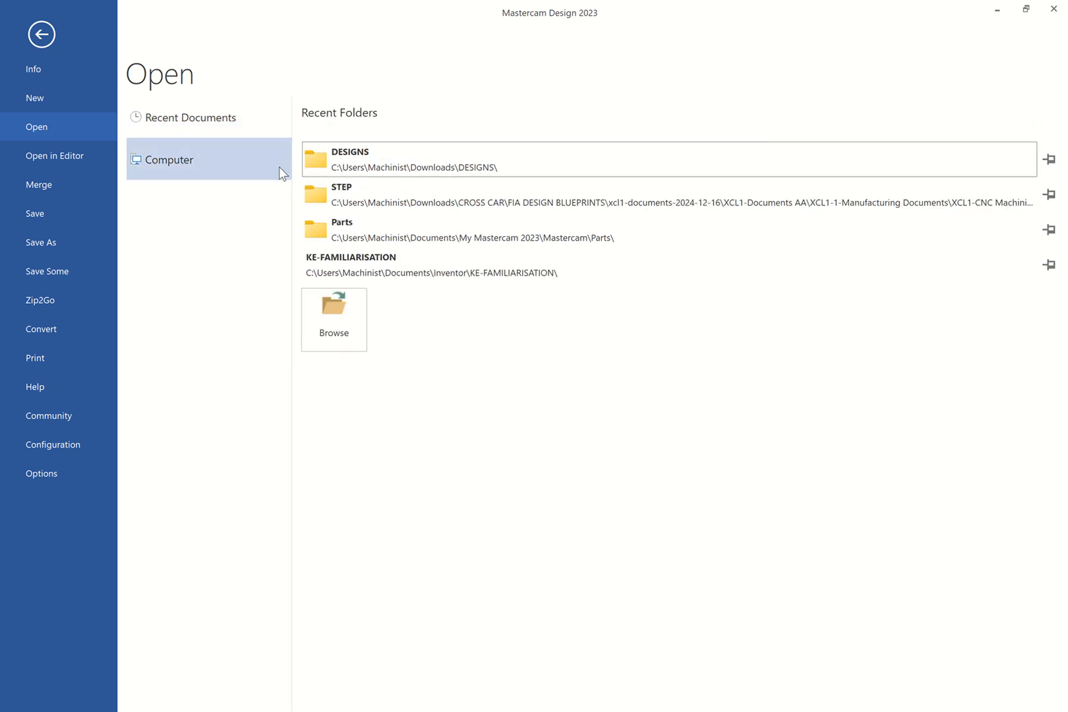
click(387, 165)
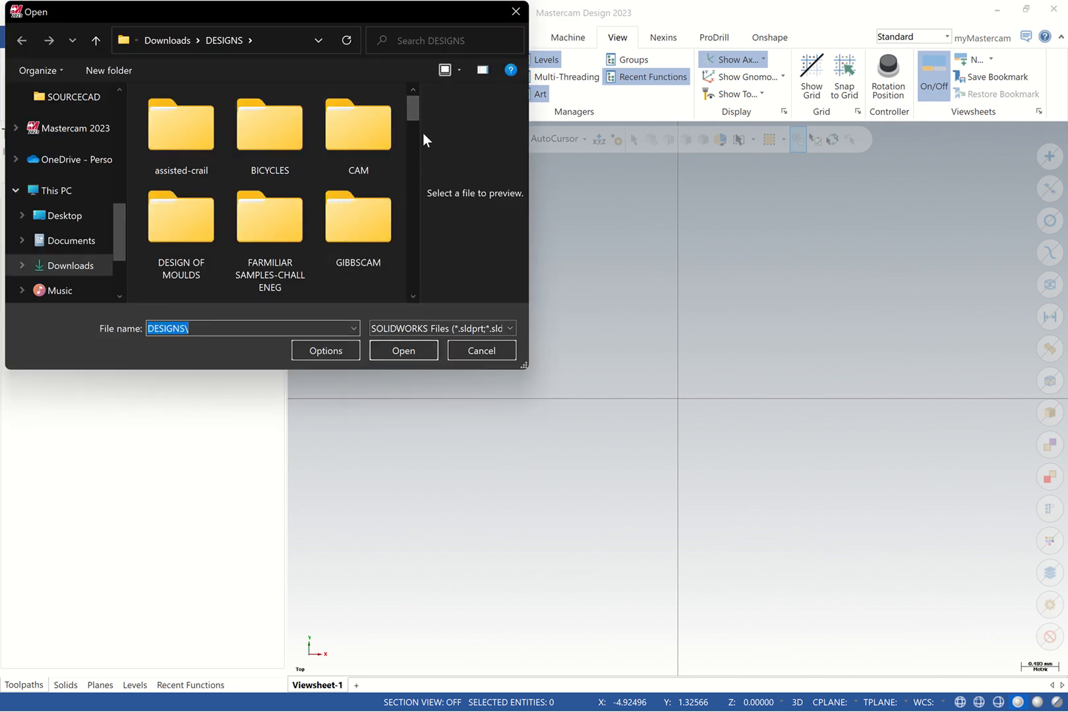
scroll(412, 125, down, 3)
click(470, 327)
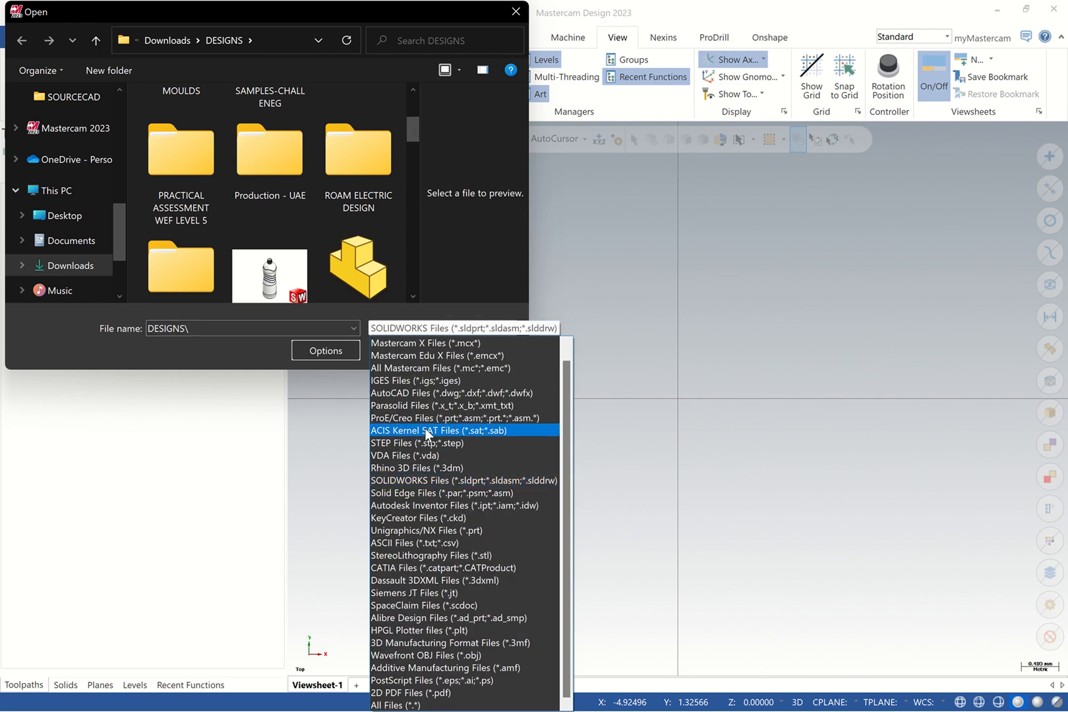
click(447, 506)
mouse_move(408, 166)
mouse_down()
mouse_move(409, 279)
mouse_move(413, 152)
mouse_up()
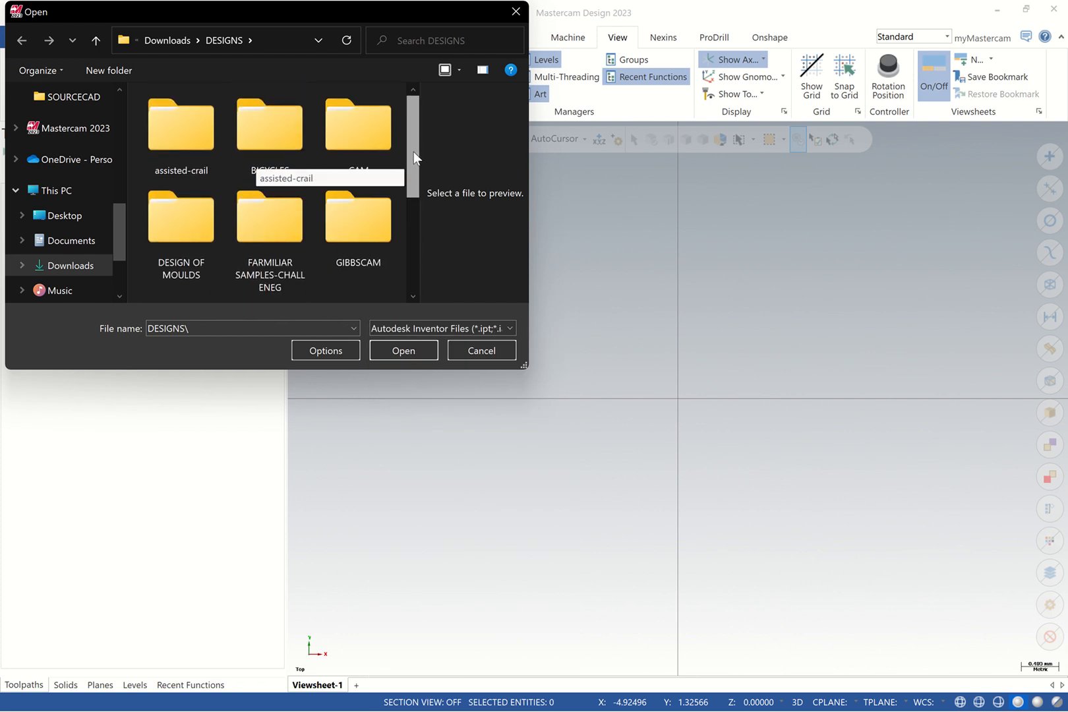
click(295, 237)
double_click(299, 237)
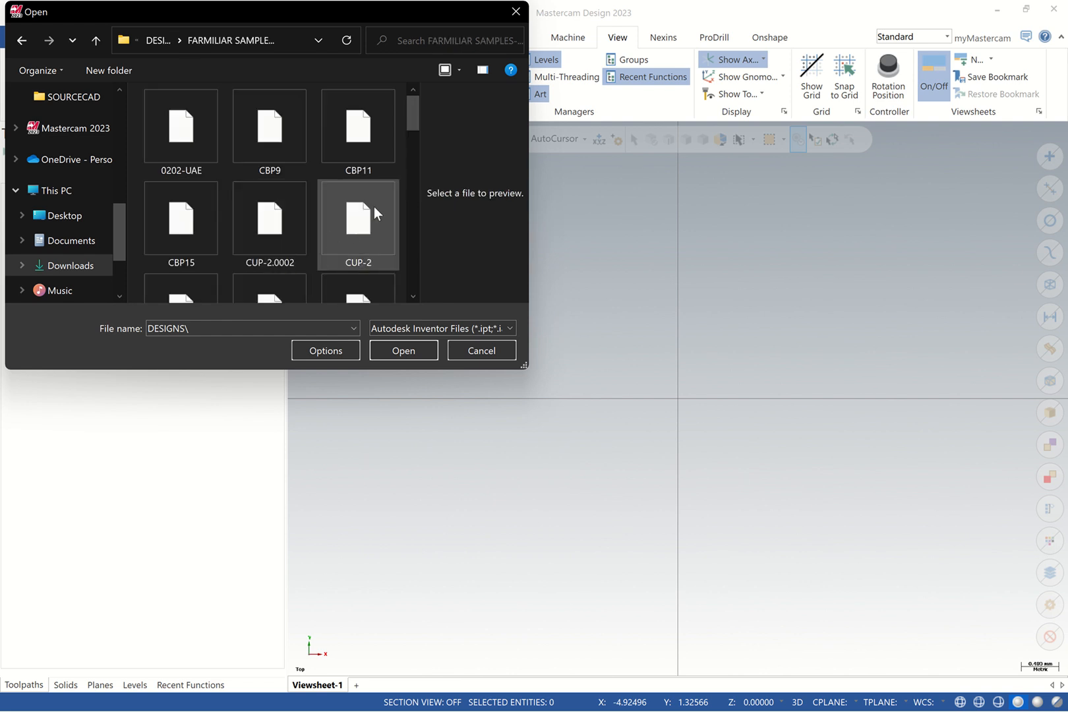
drag(408, 129, 412, 219)
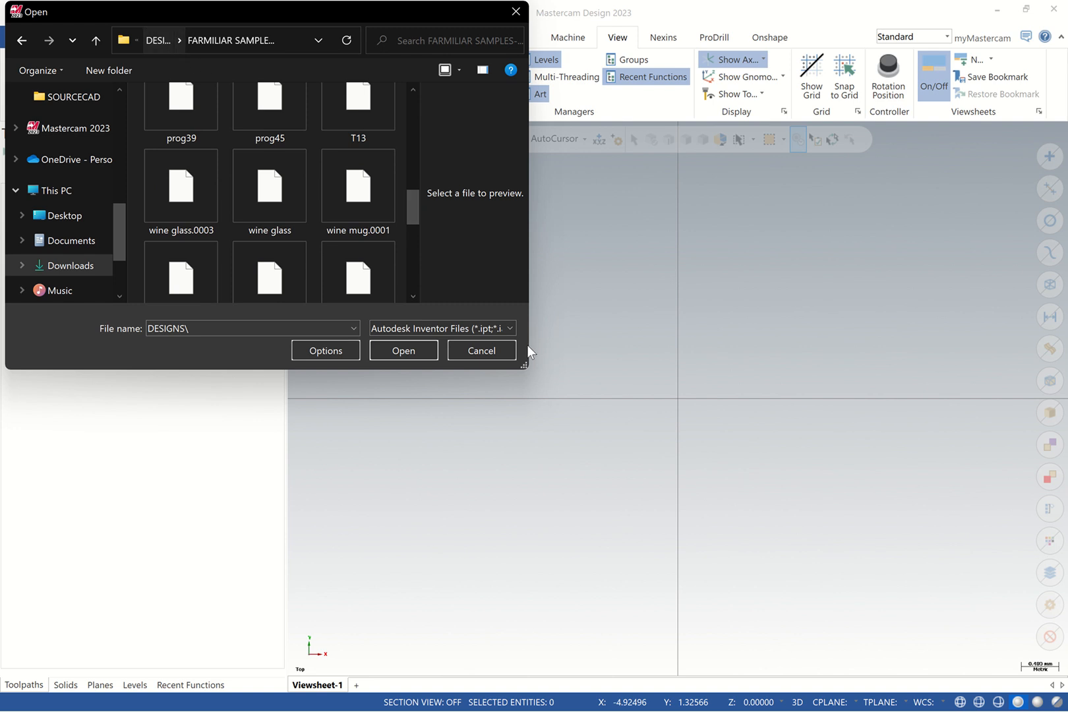
Filter to SOLIDWORKS Files, return to DESIGNS, and open DESIGN 4
click(504, 329)
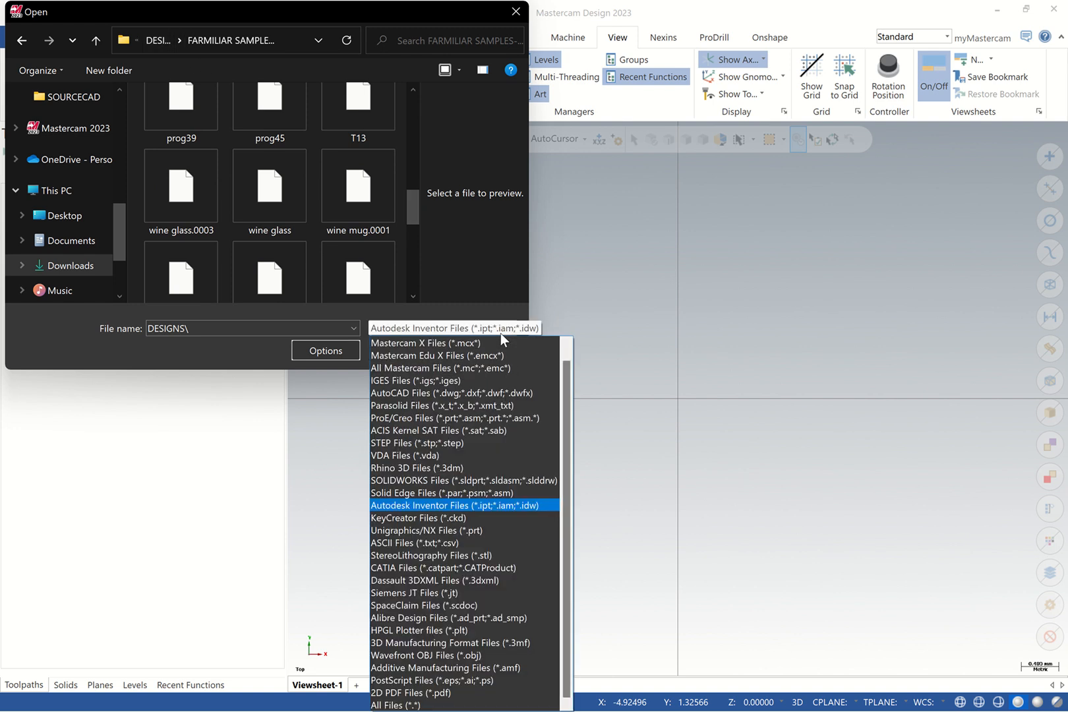
click(437, 480)
click(159, 42)
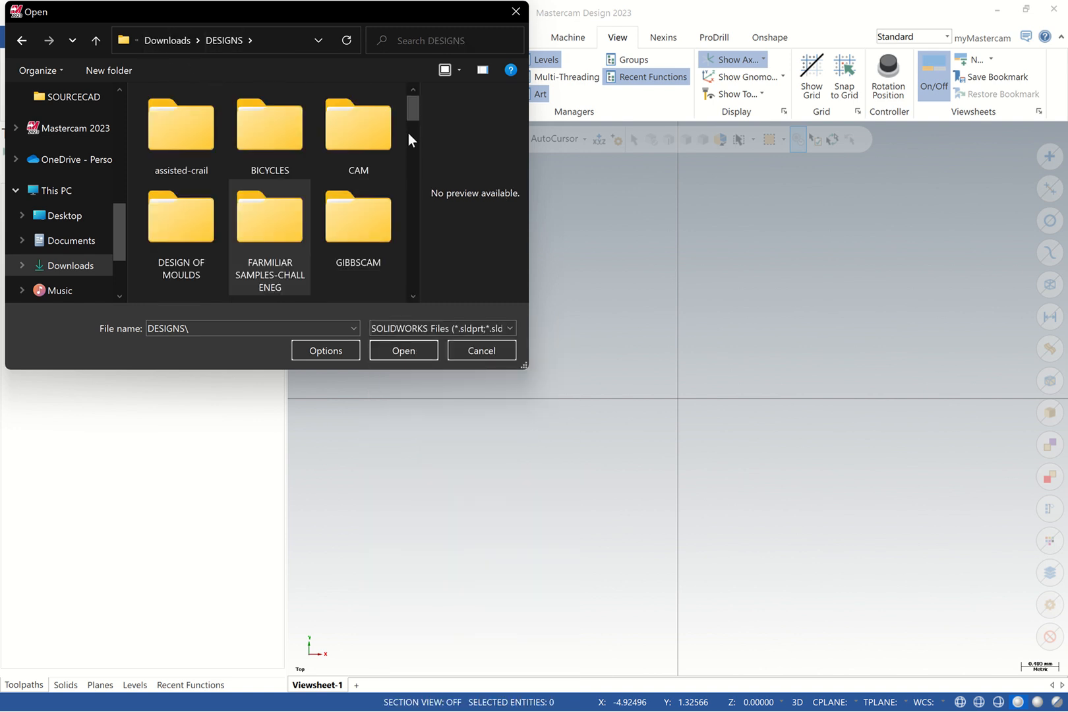
drag(408, 133, 414, 157)
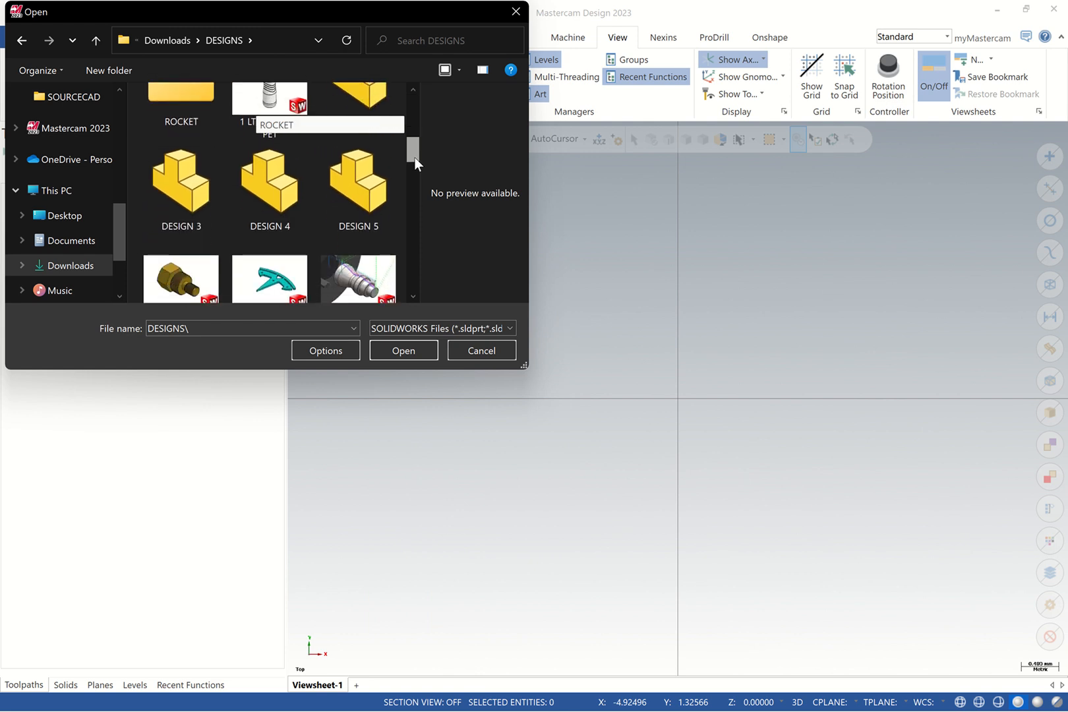
click(301, 205)
click(403, 350)
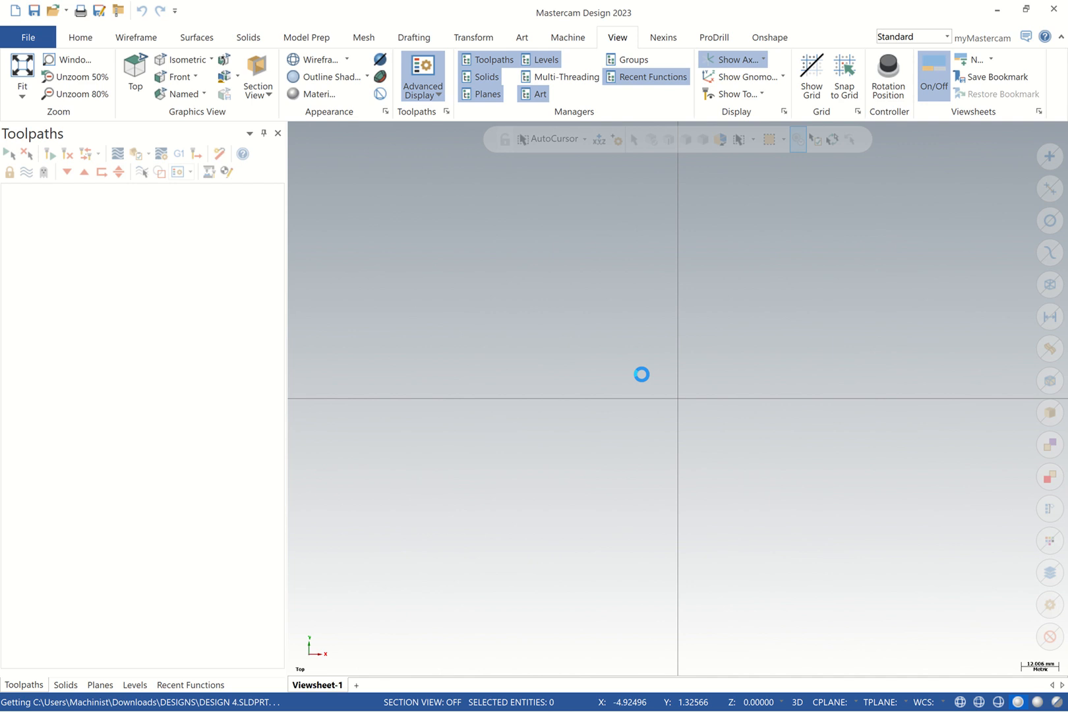
Cycle the DESIGN 4 shaft through Top, Isometric and Top views, then show the Planes manager
scroll(717, 367, up, 5)
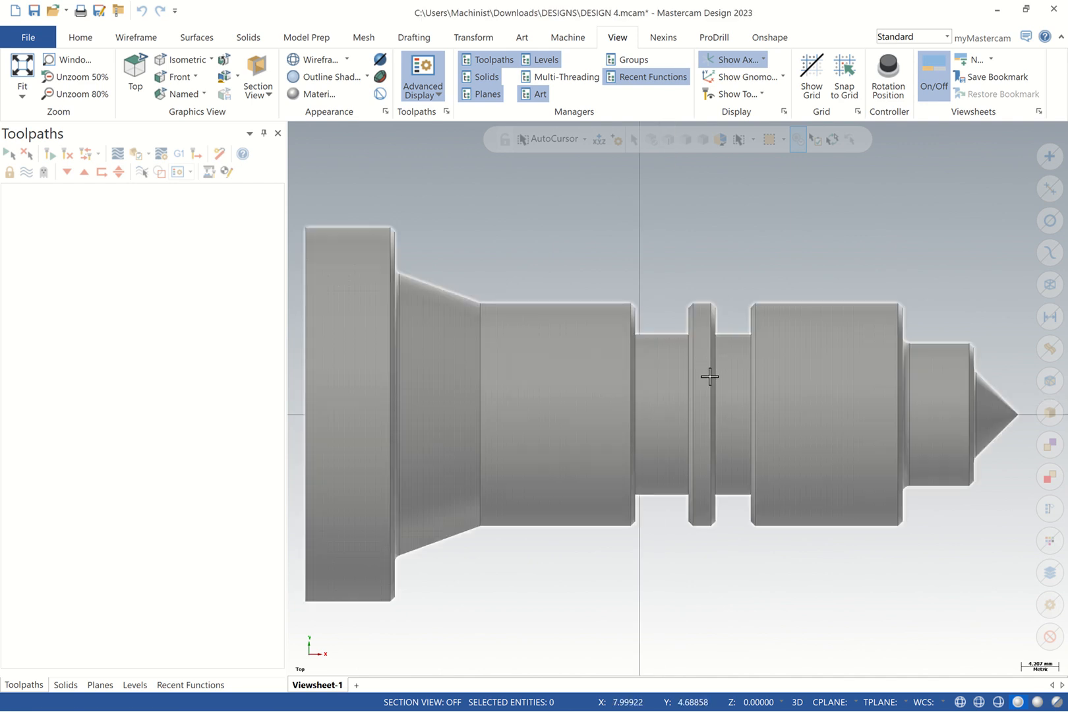
scroll(709, 376, down, 1)
scroll(709, 377, up, 2)
scroll(708, 377, down, 3)
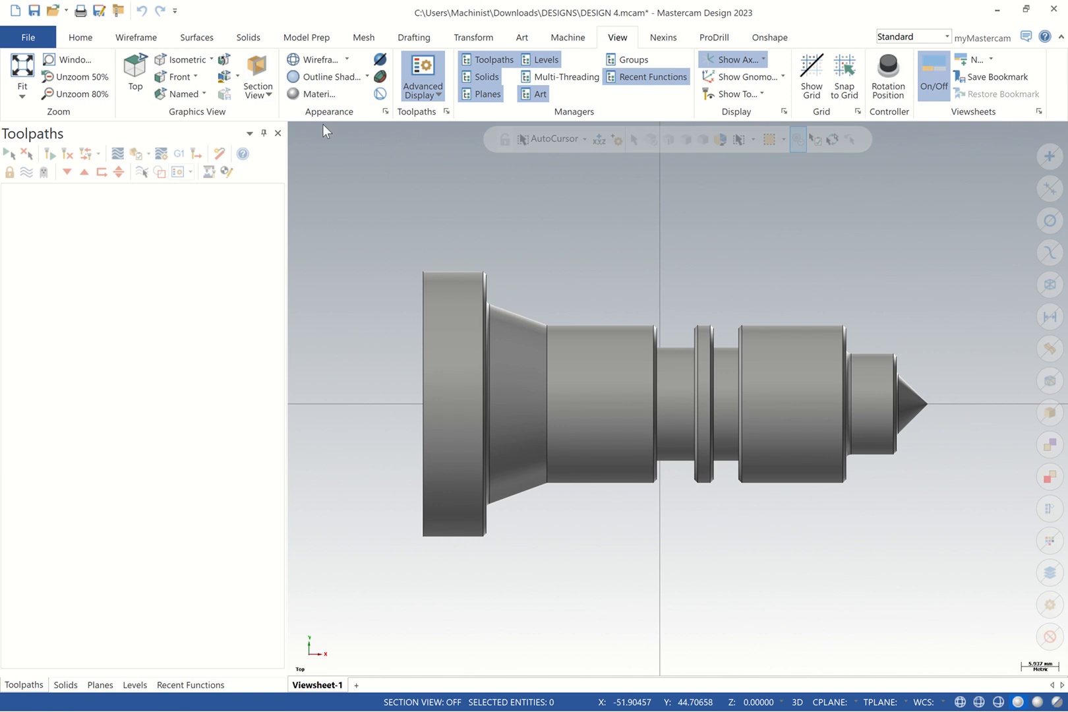
right_click(500, 285)
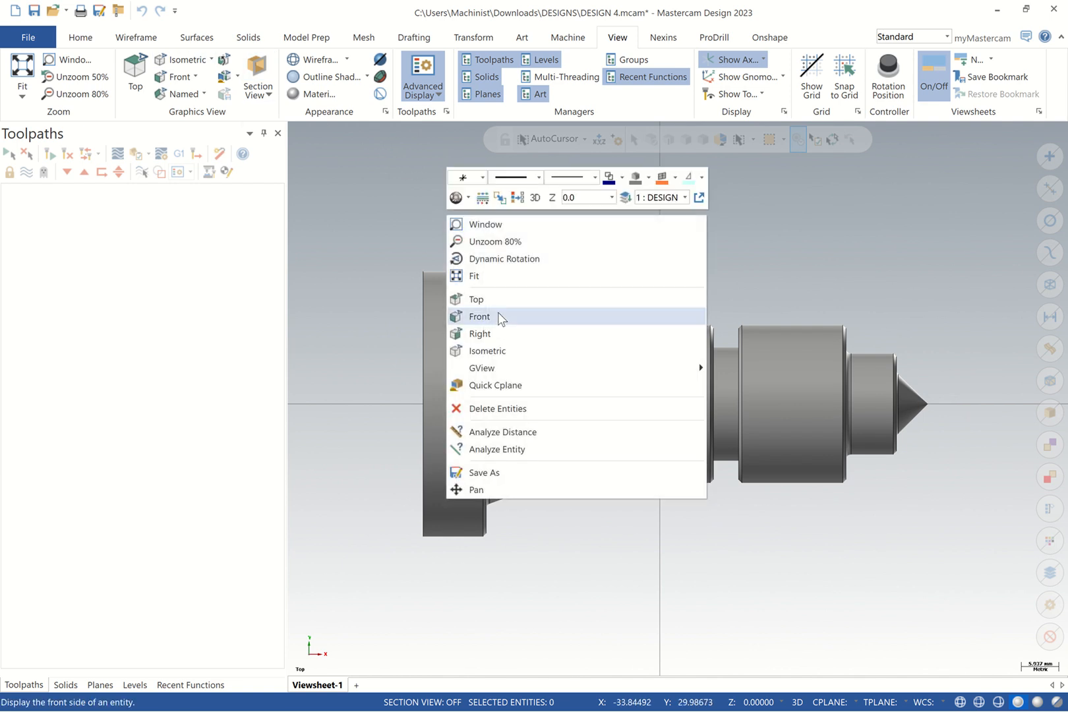
click(493, 301)
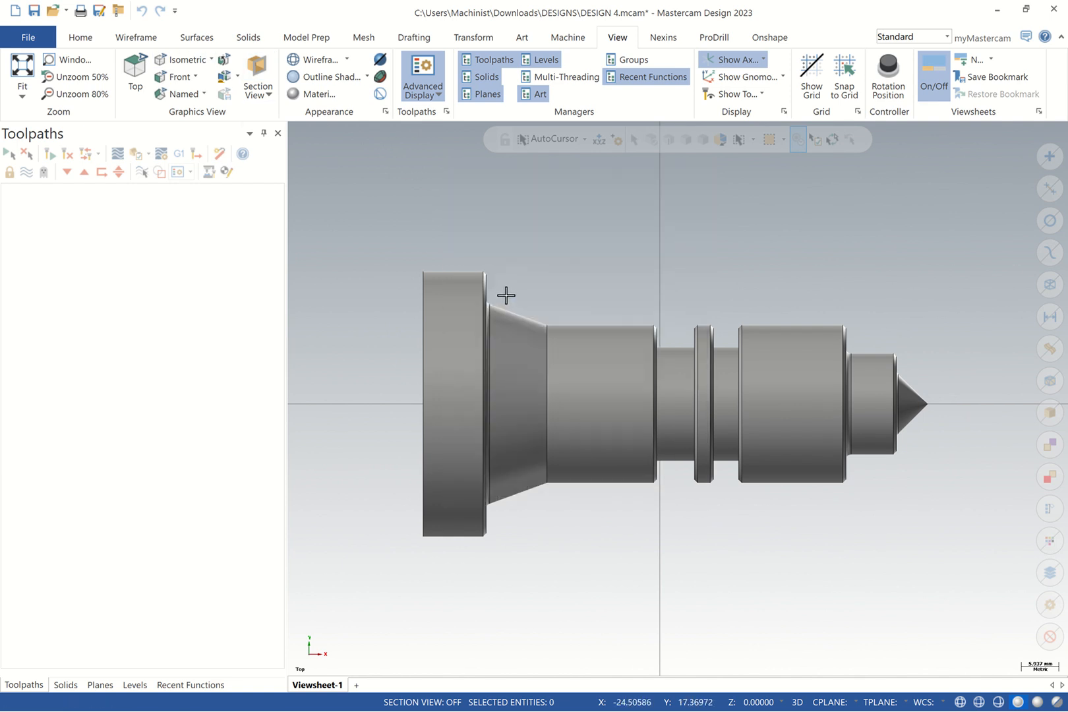
right_click(521, 245)
click(549, 380)
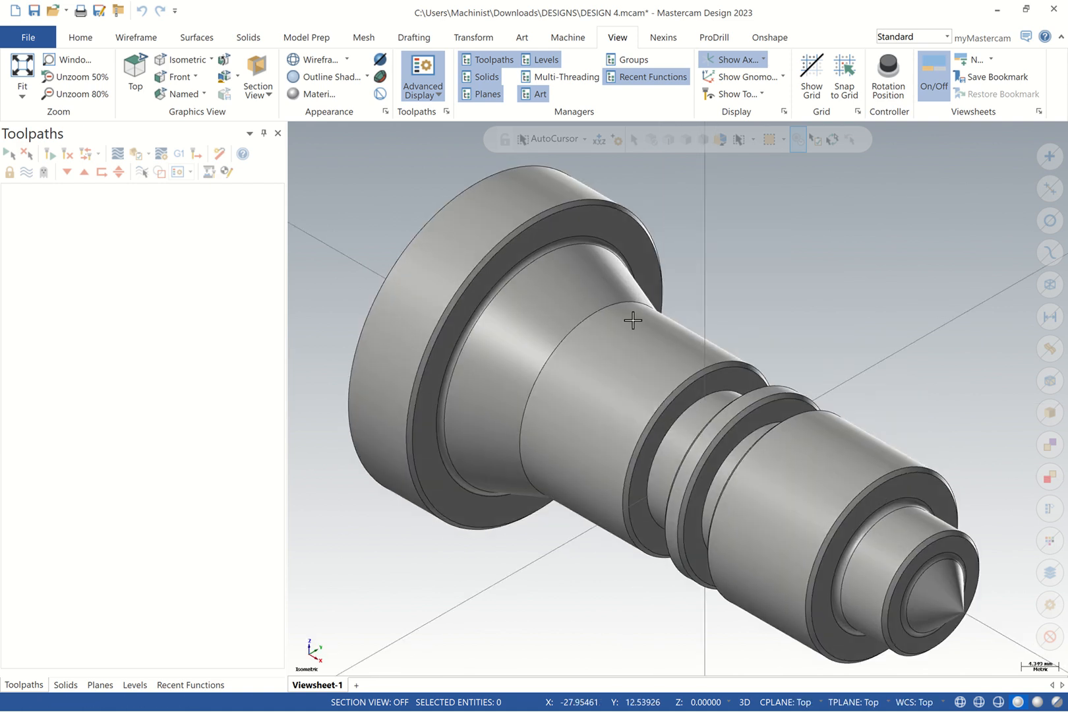
right_click(711, 262)
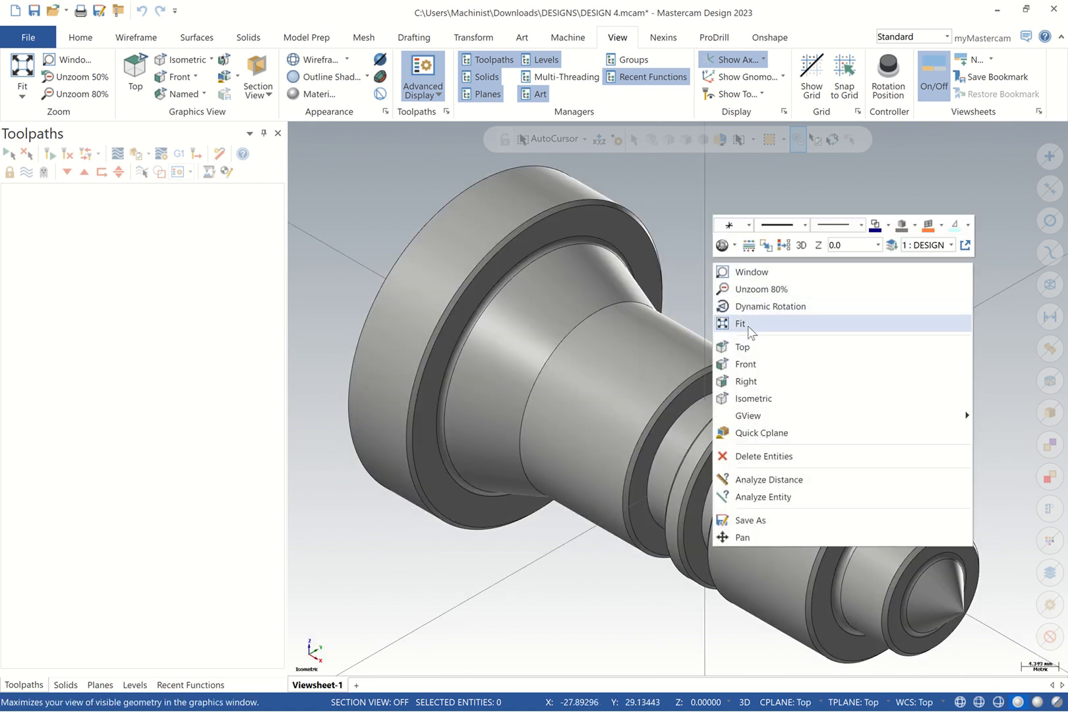
click(739, 347)
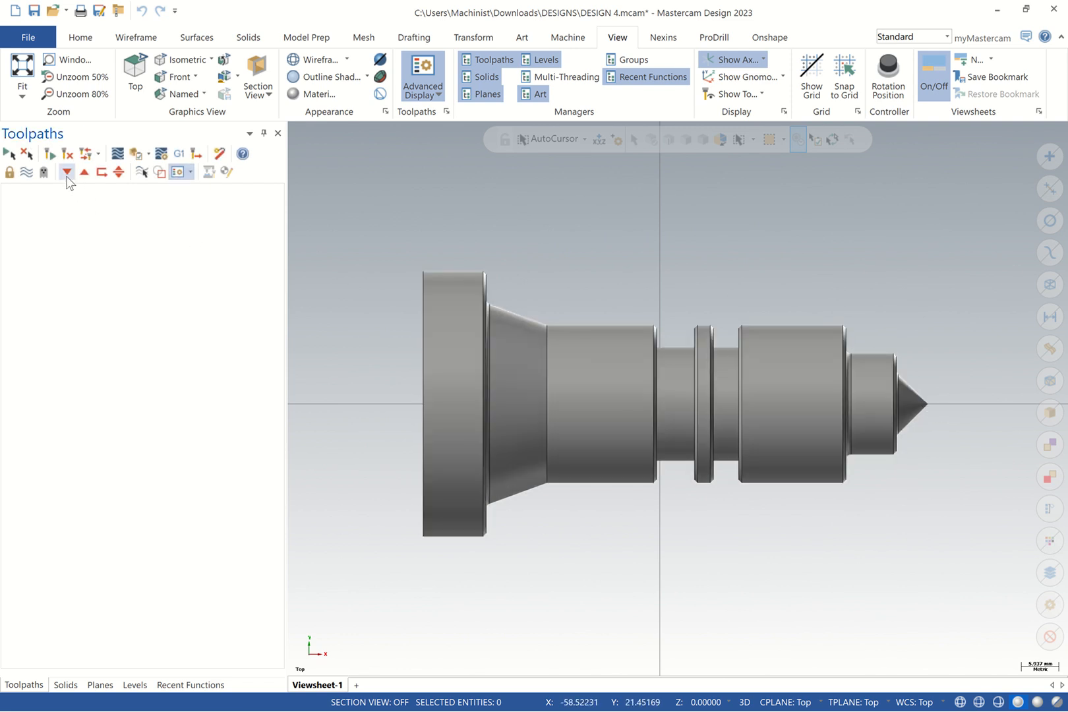
click(99, 684)
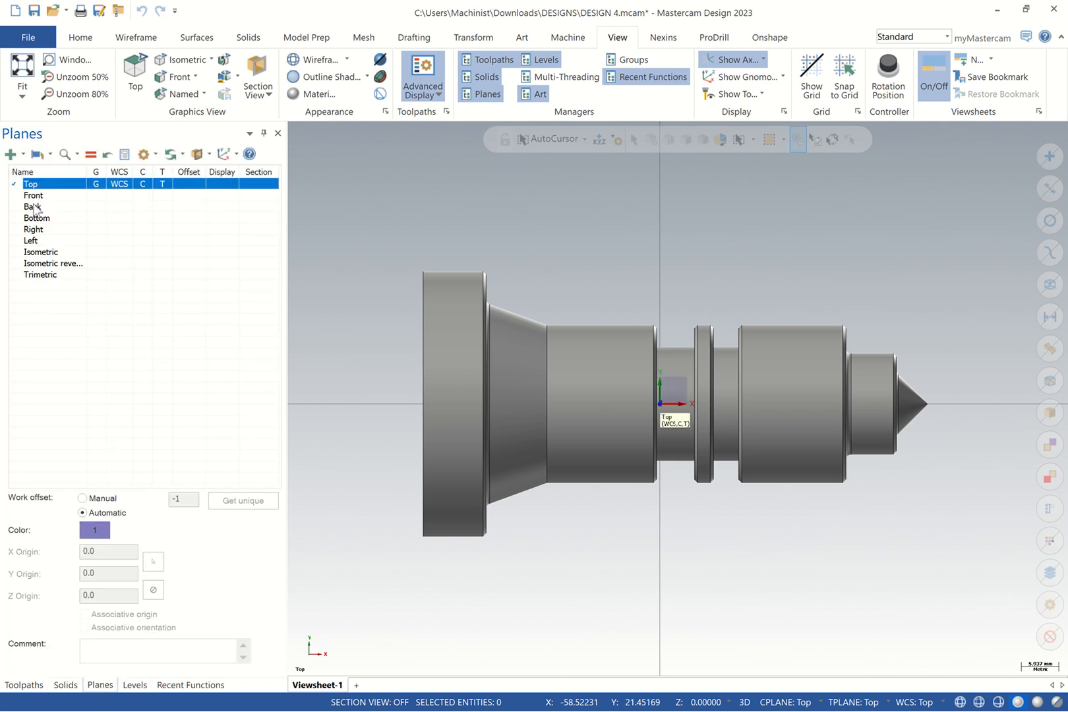
Start Align to Z from Model Prep and pick the DESIGN 4 solid in isometric view
click(321, 45)
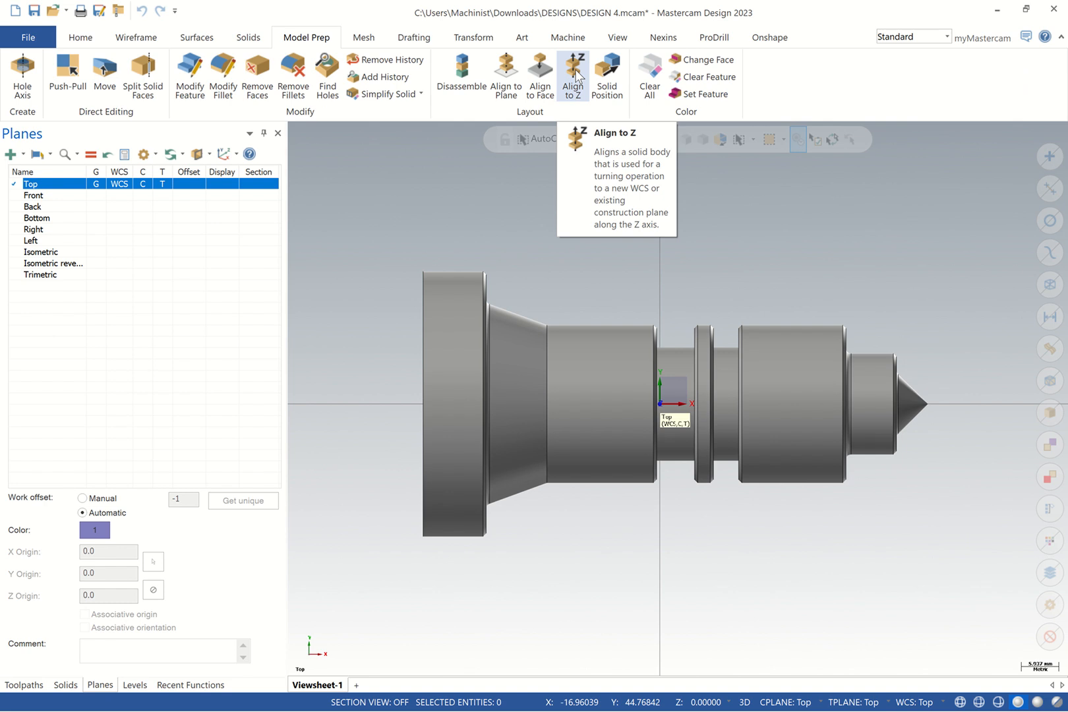
right_click(727, 232)
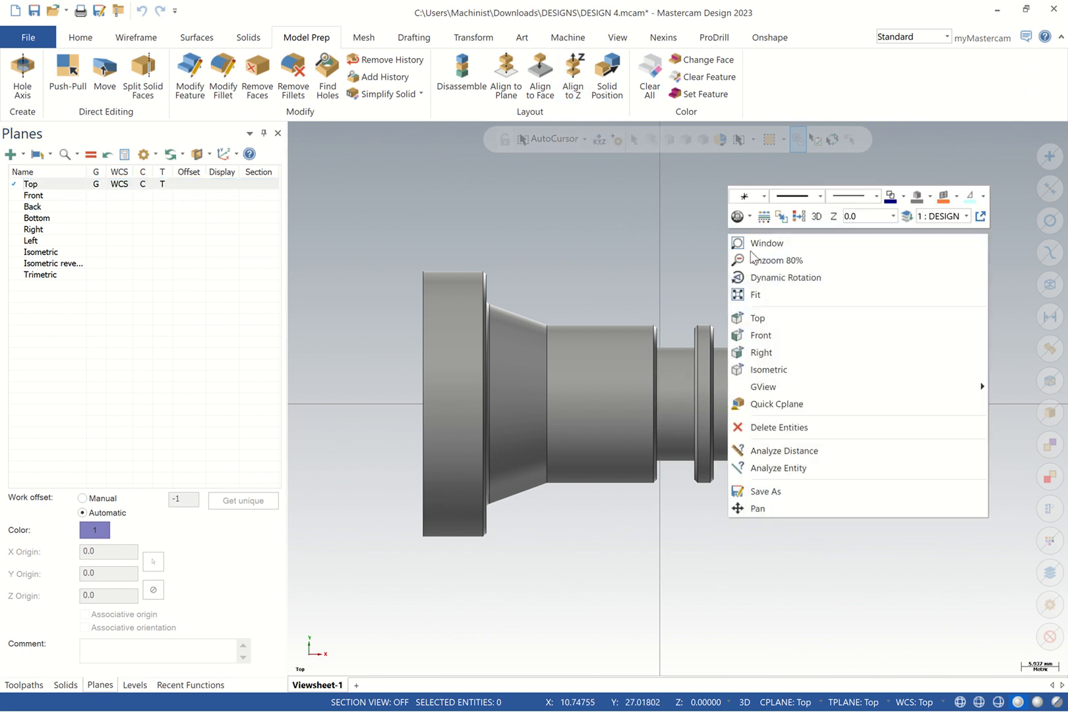
click(784, 369)
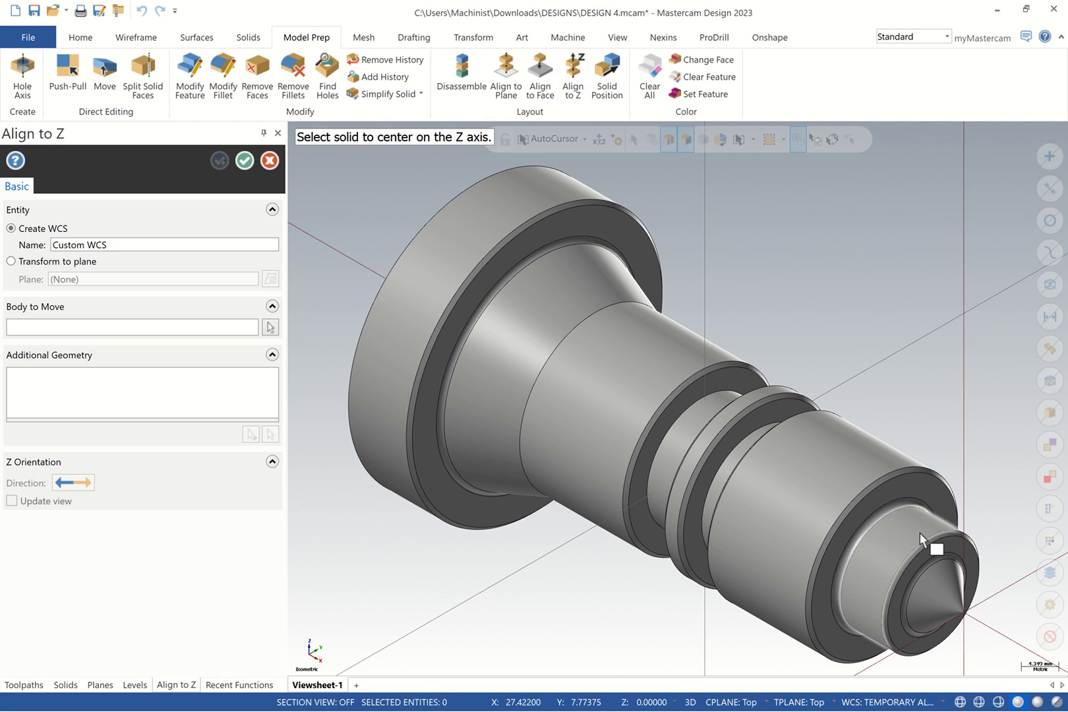
click(920, 531)
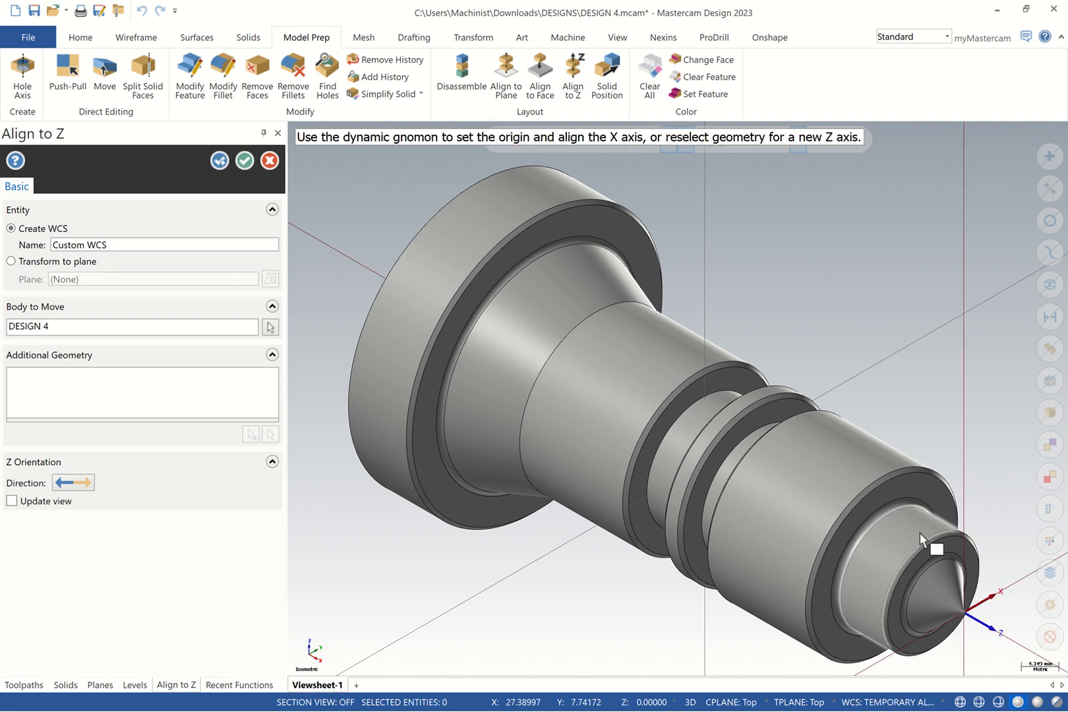
Zoom to the gnomon at the cone tip and name the aligned plane NEW PLANE
scroll(986, 634, down, 1)
scroll(986, 634, up, 4)
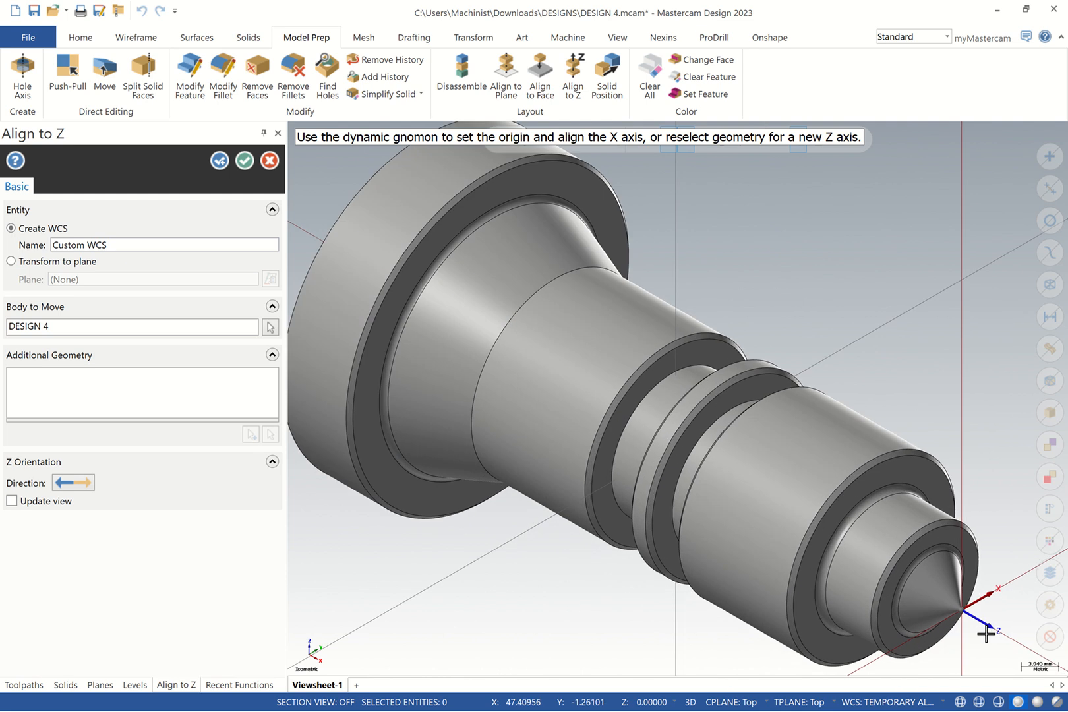
scroll(982, 614, up, 3)
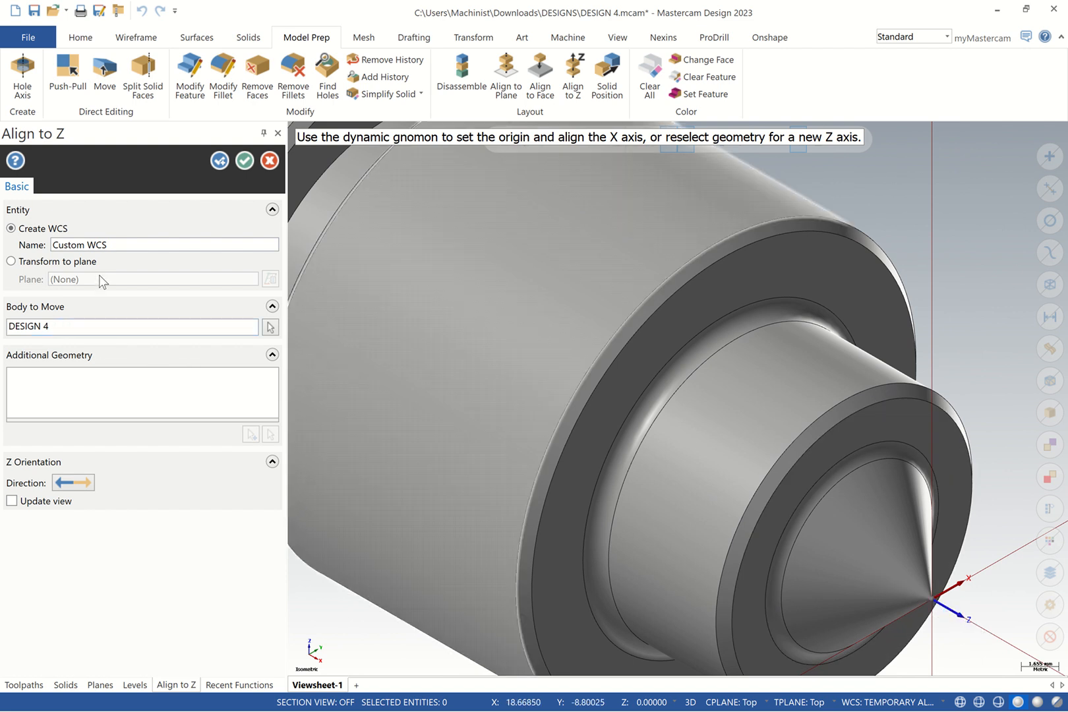
click(83, 246)
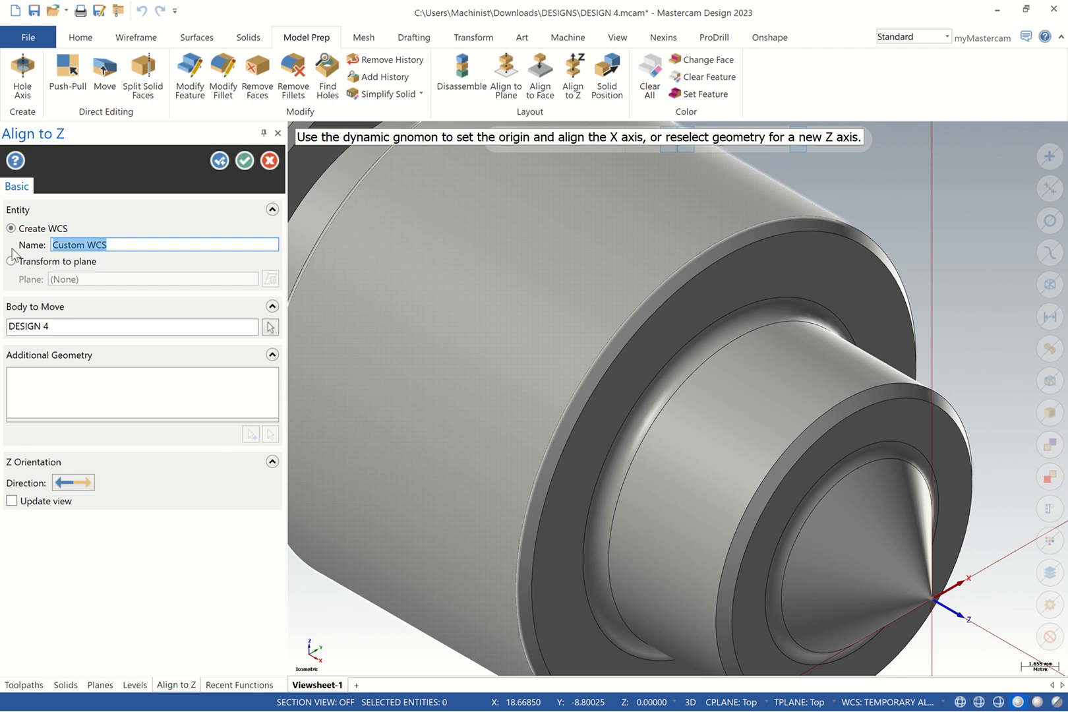
text(NEW PLANE)
click(245, 160)
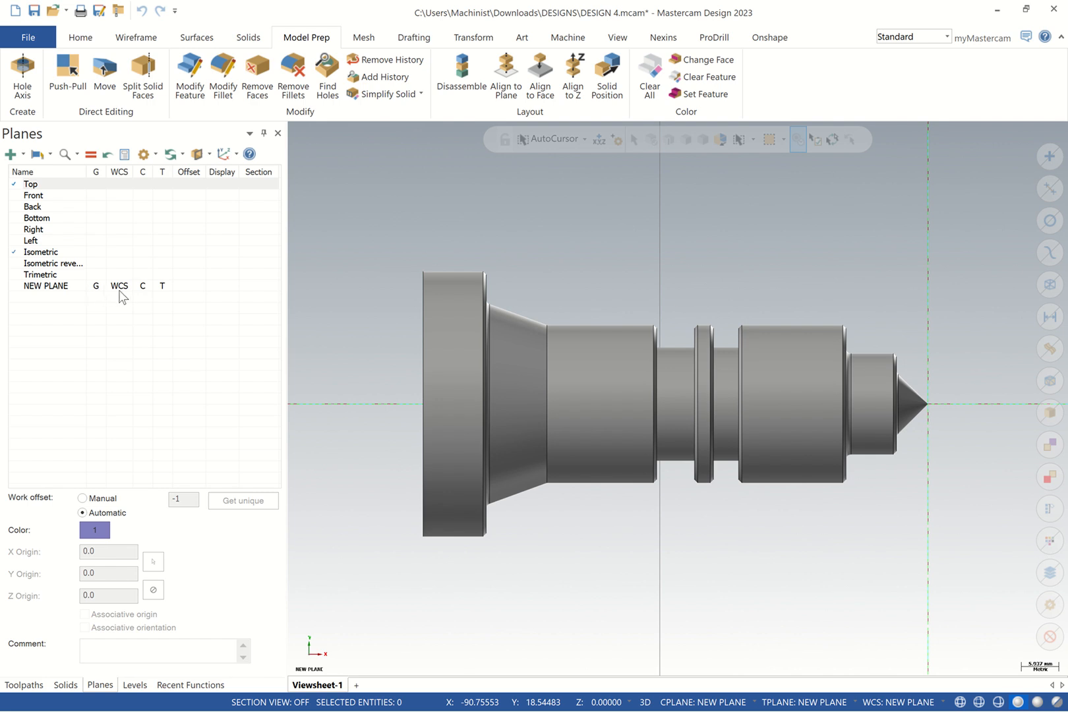
Select NEW PLANE to verify its origin at the part tip, then show the Levels list
click(166, 289)
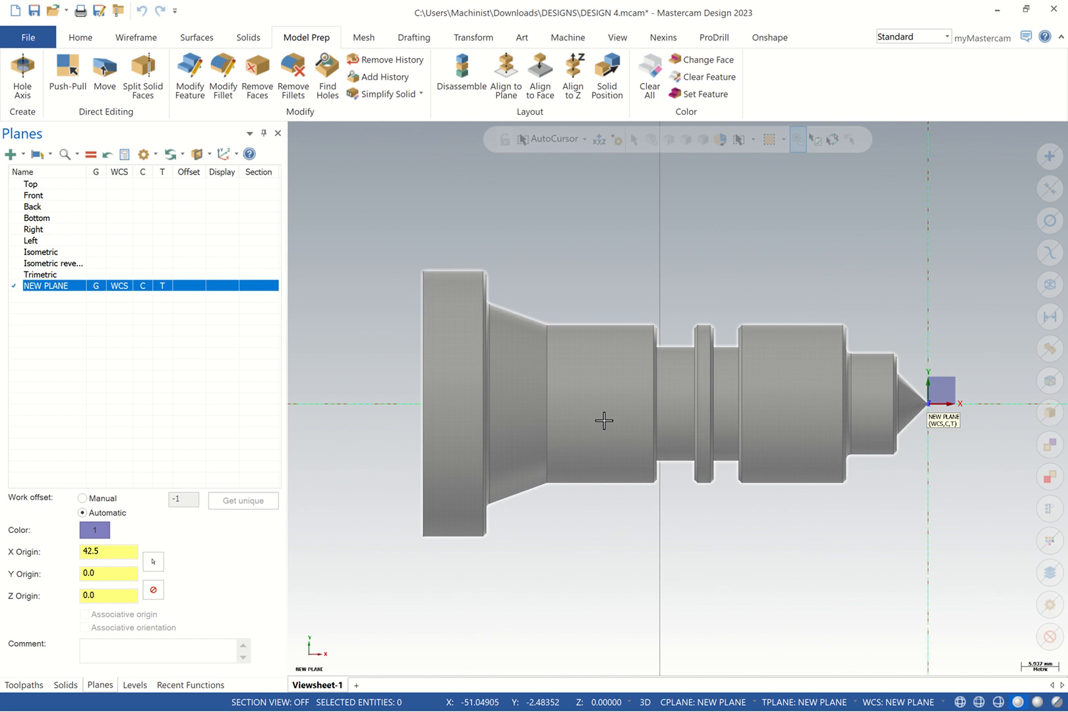
click(135, 684)
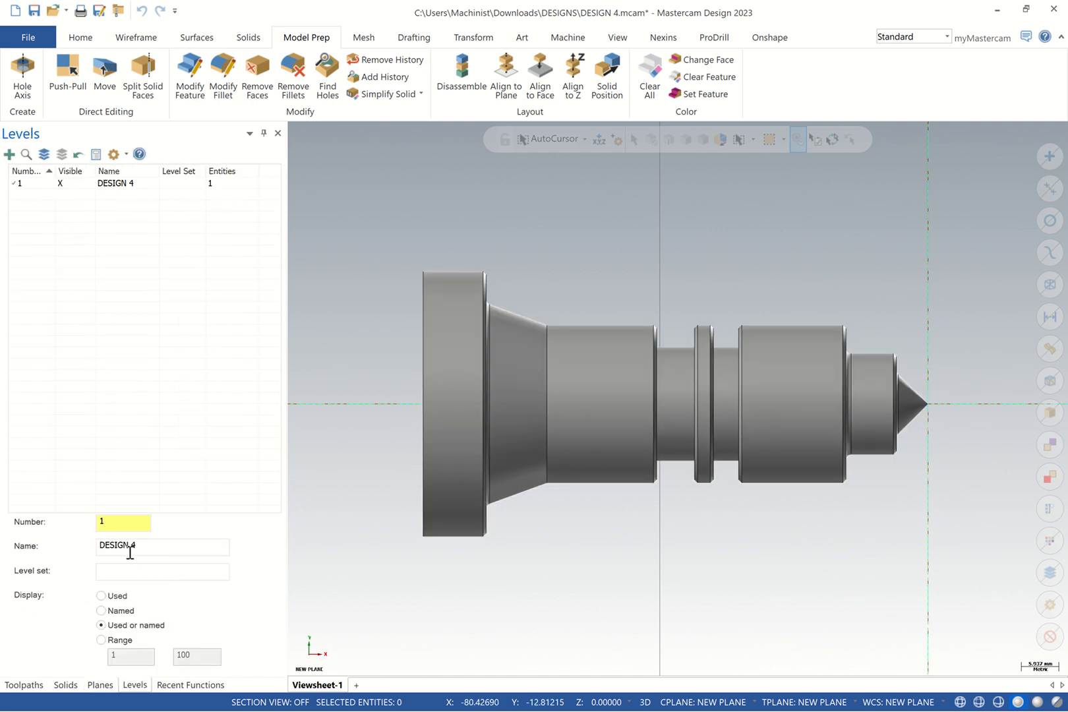
Create level 2 named TURN PROFILE and make it the current level
double_click(100, 520)
text(2)
click(148, 547)
text(T)
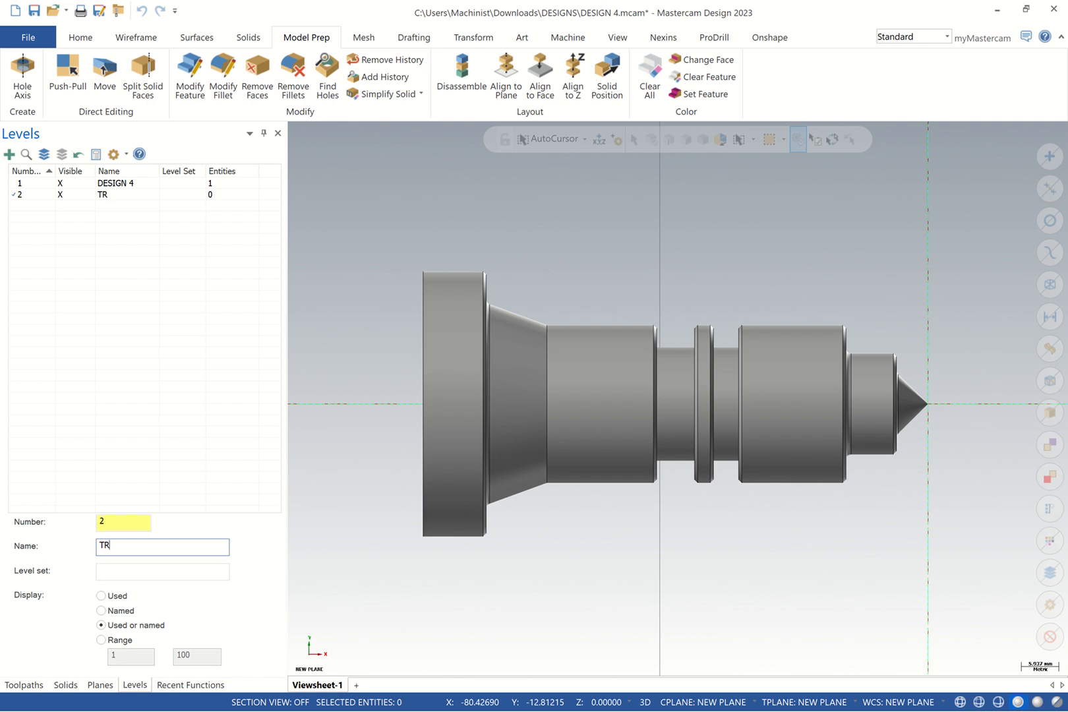
text(R)
key(BackSpace)
text(URN PROFILE)
key(Return)
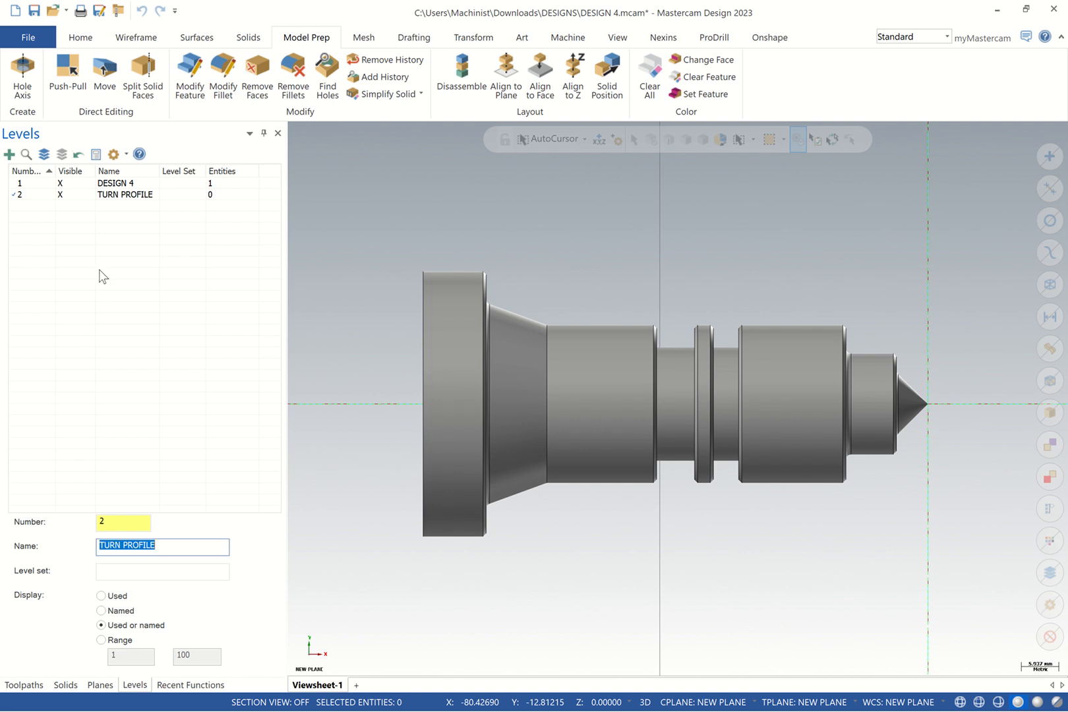
click(150, 35)
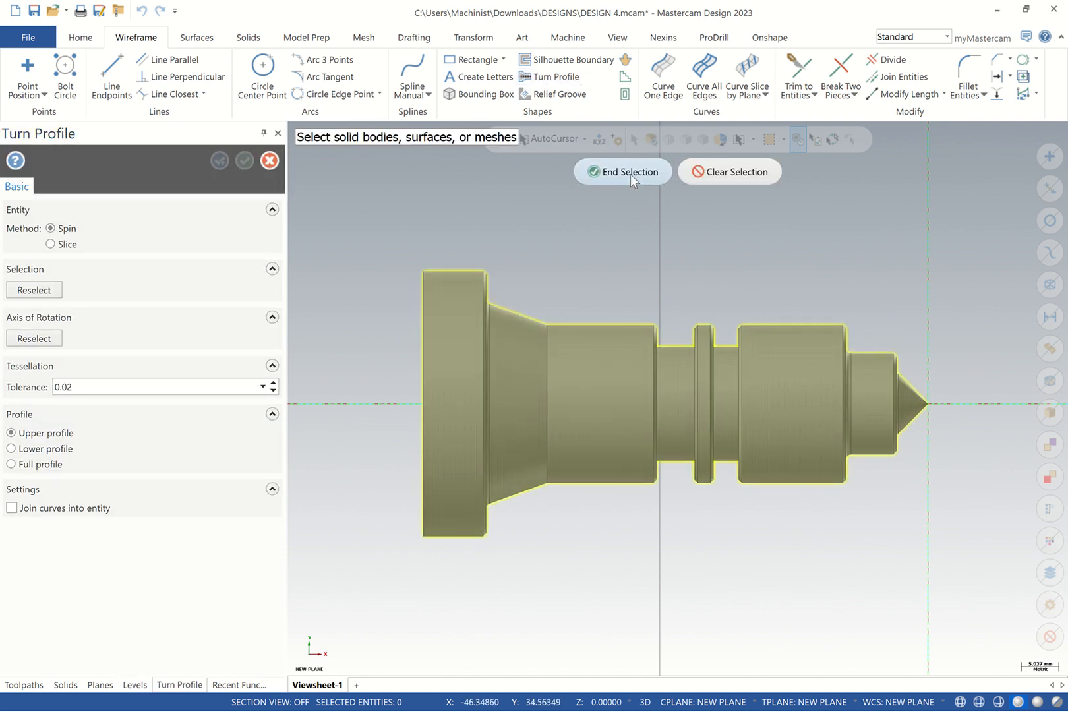
Finish selecting the DESIGN 4 solid and create a Full turn profile
click(629, 172)
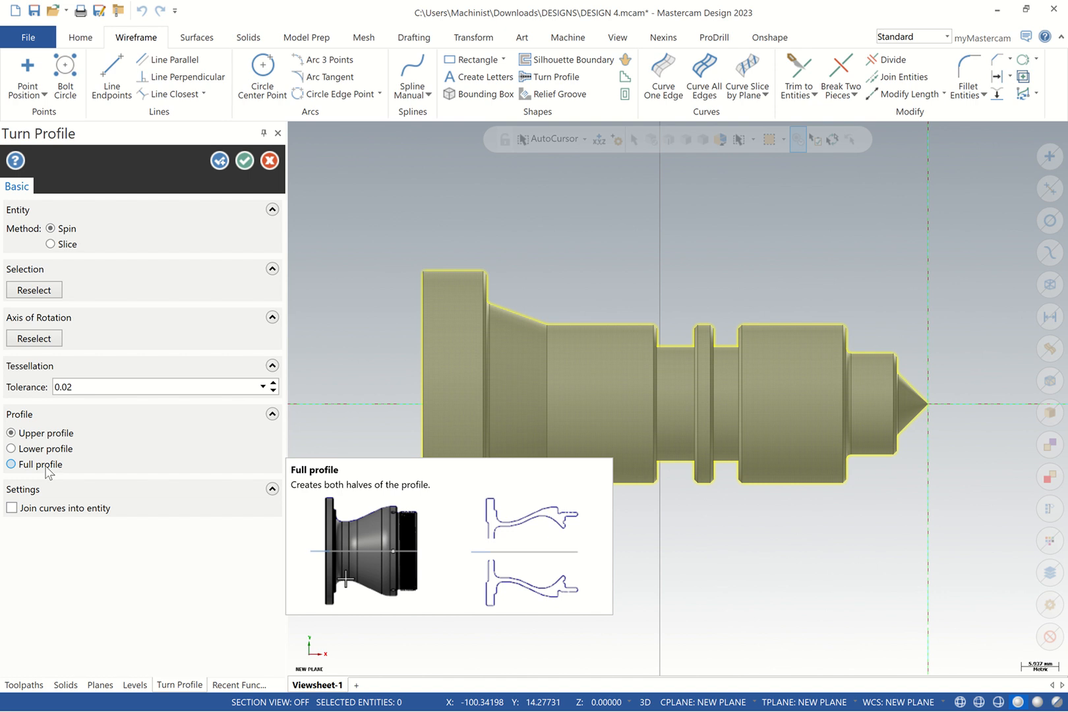
click(43, 466)
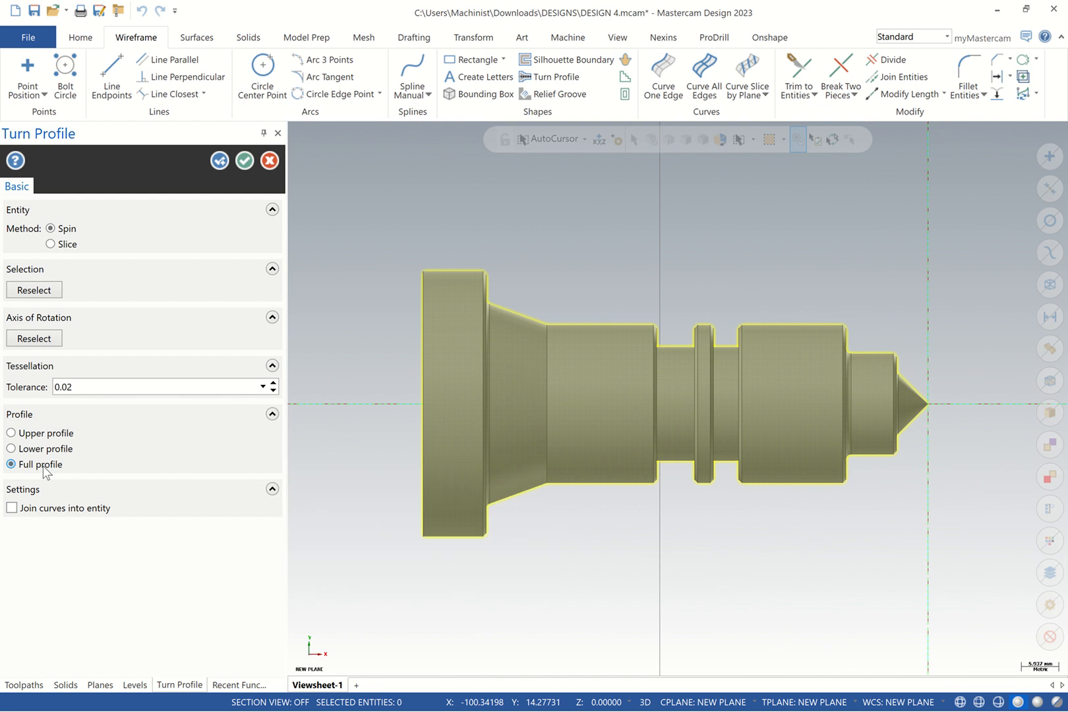
click(244, 160)
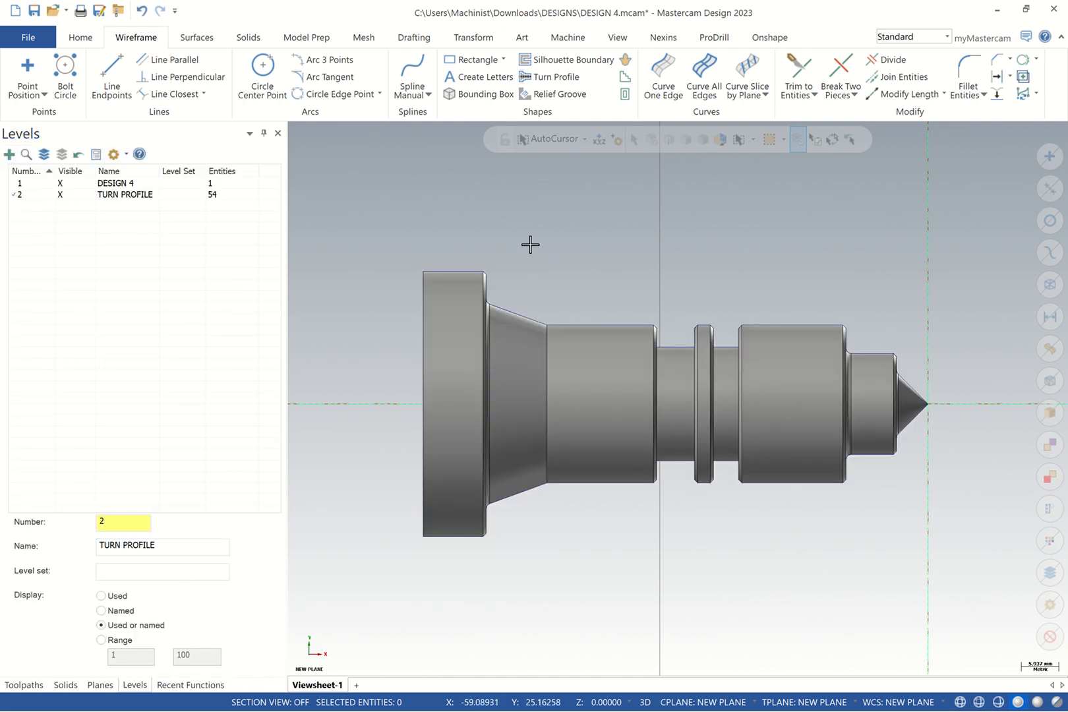
Toggle the DESIGN 4 level off and on to compare the solid with the profile
click(60, 184)
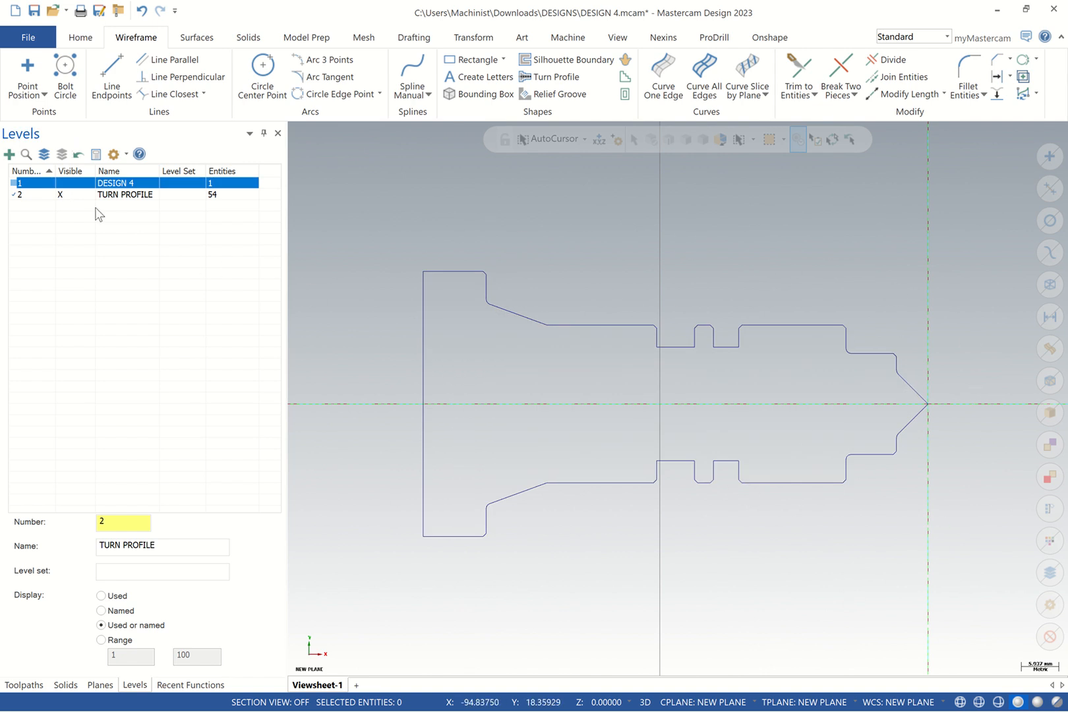
click(60, 183)
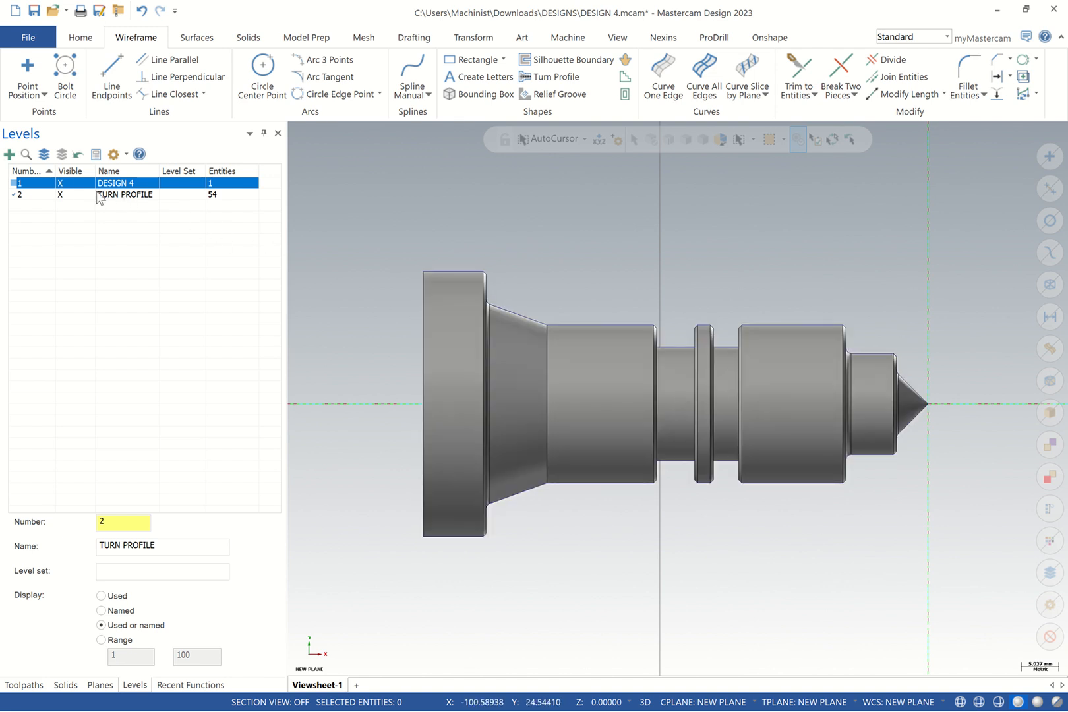
click(60, 183)
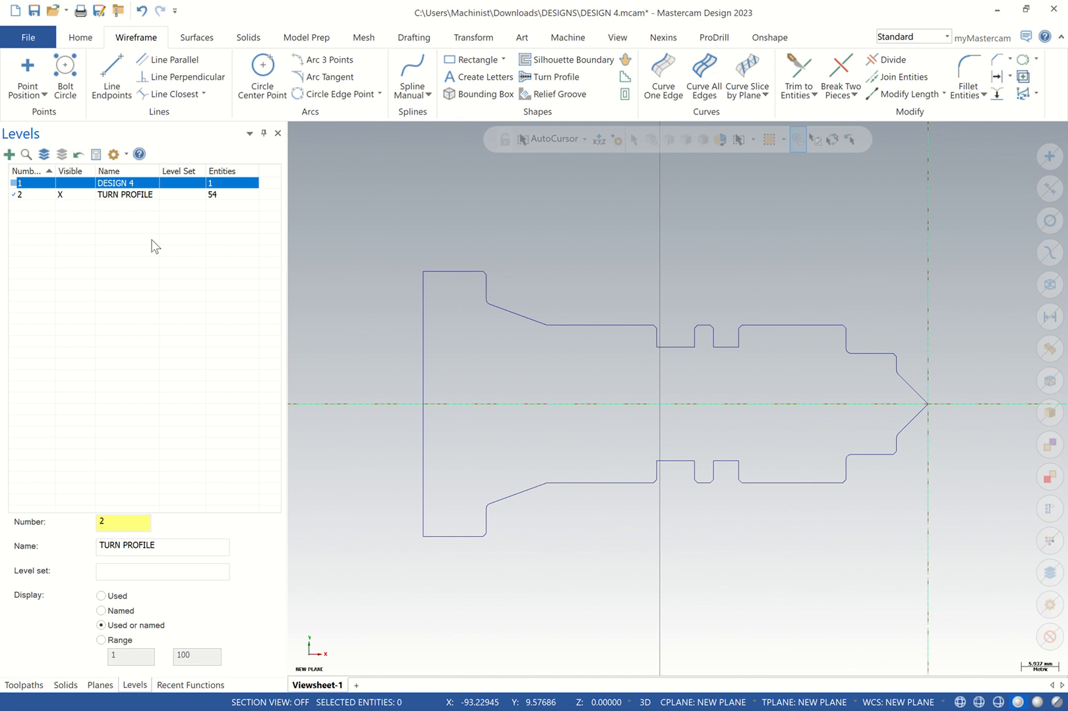
click(60, 183)
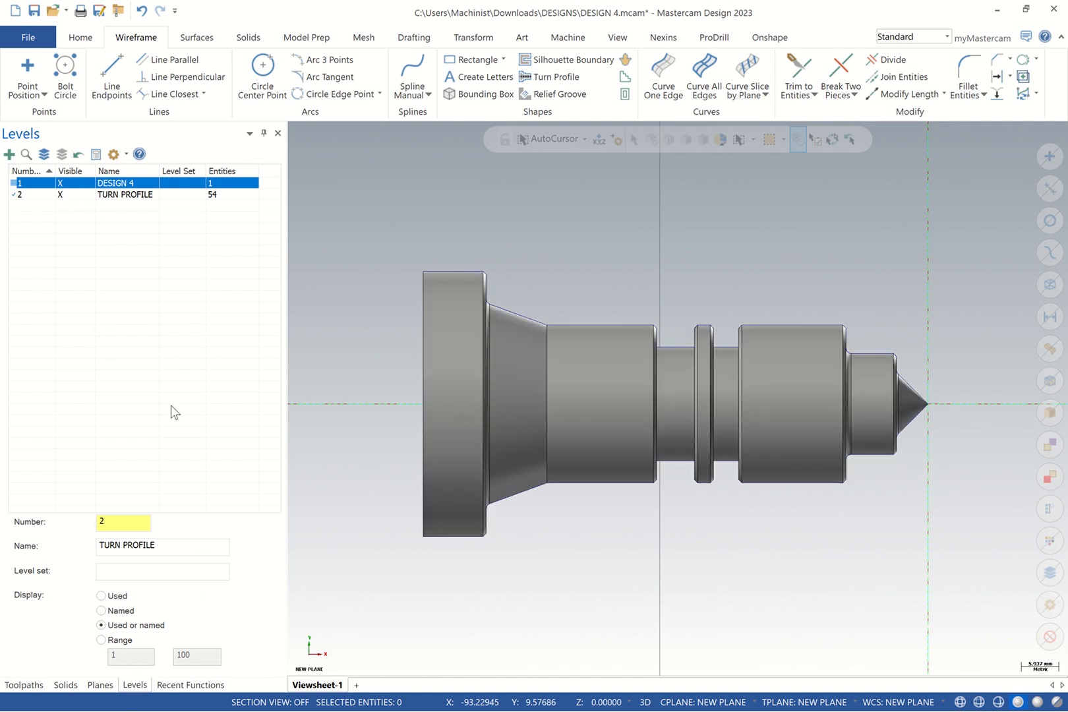
Create level 3 named TOOLPATHS and make it current
double_click(102, 522)
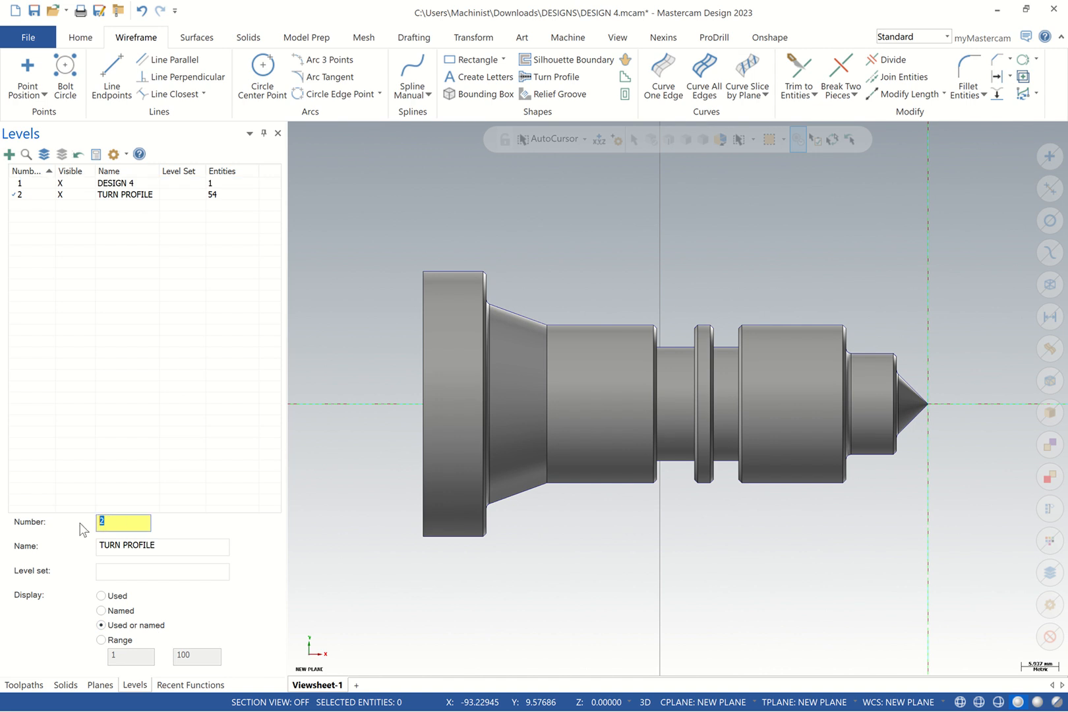
text(3)
click(156, 546)
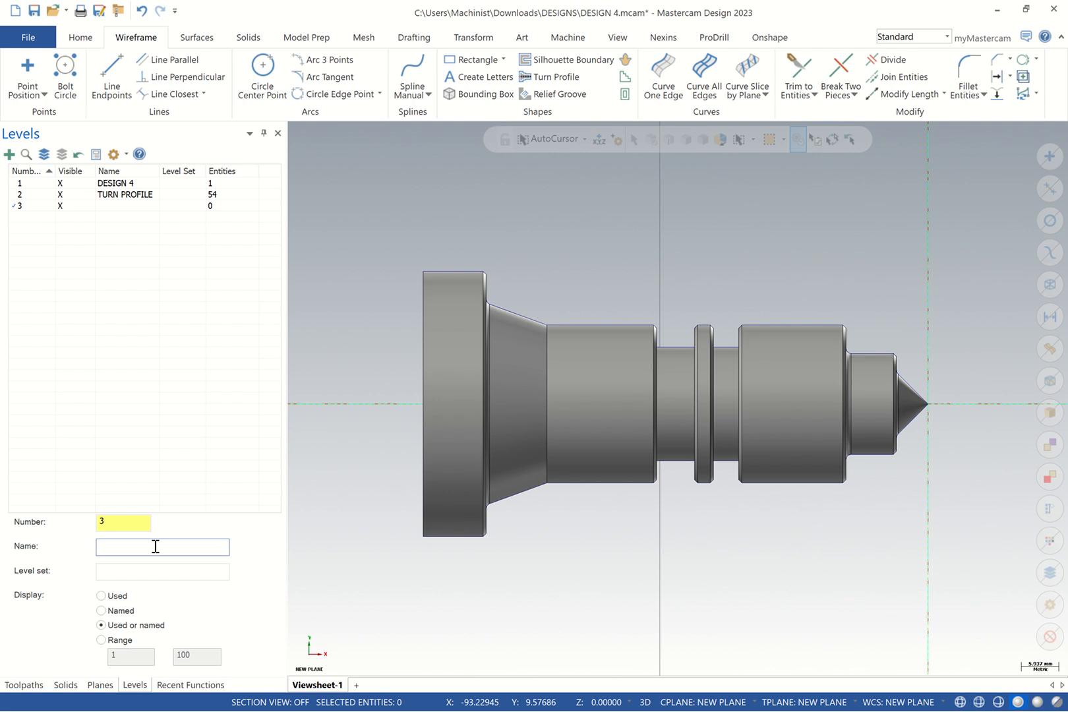
text(TOOL[AT)
key(BackSpace)
key(BackSpace)
text(PATHS)
key(Return)
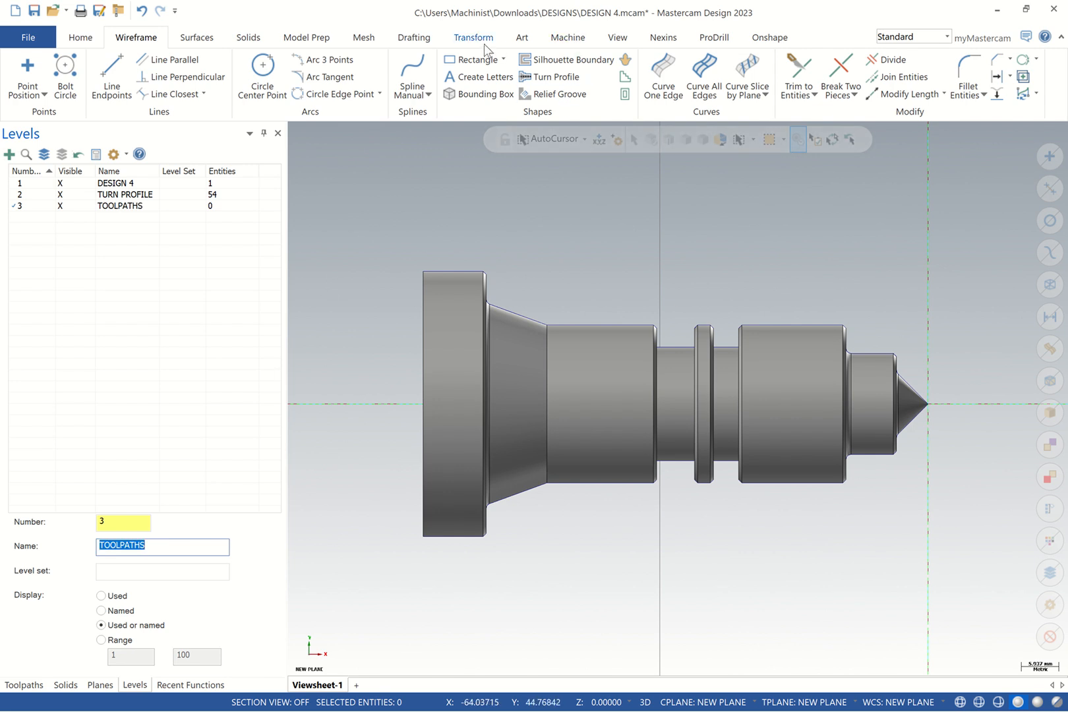
Load the Lathe Default machine and expand Machine Group-1 properties in the Toolpaths manager
click(569, 40)
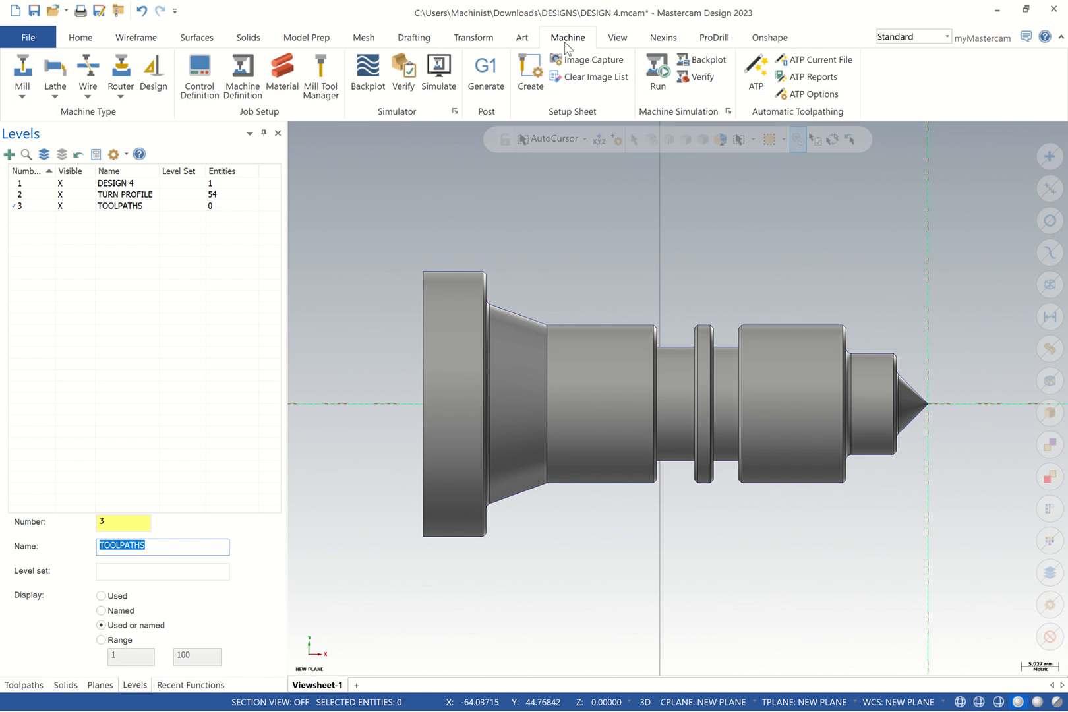
click(55, 95)
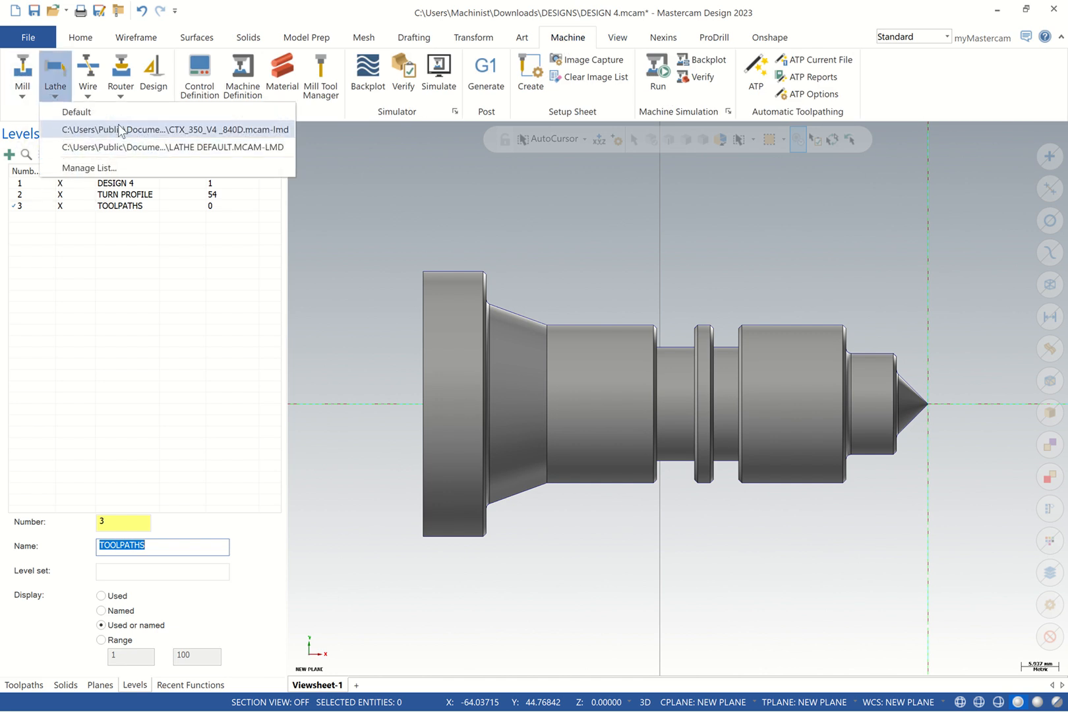
click(101, 113)
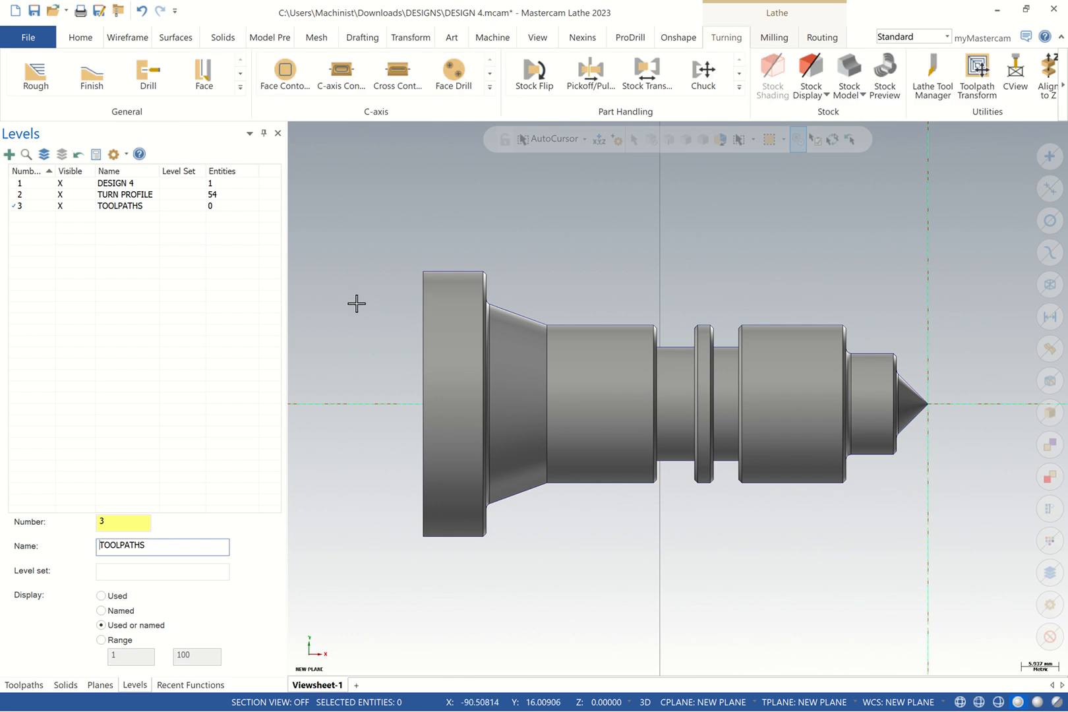
click(23, 685)
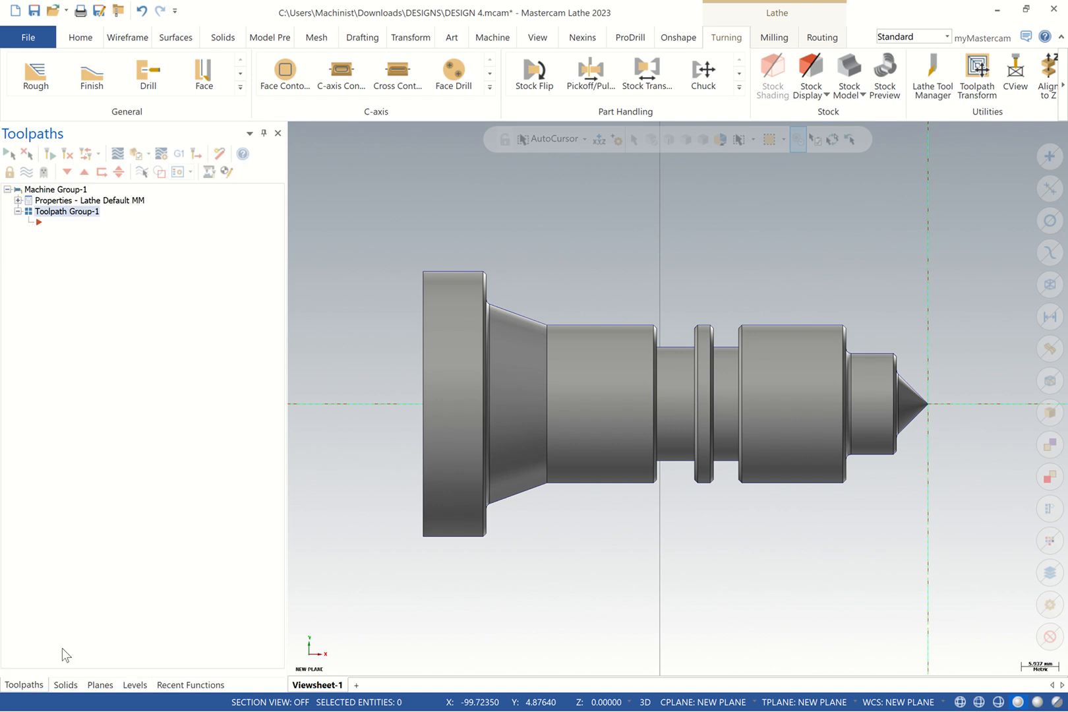
click(18, 201)
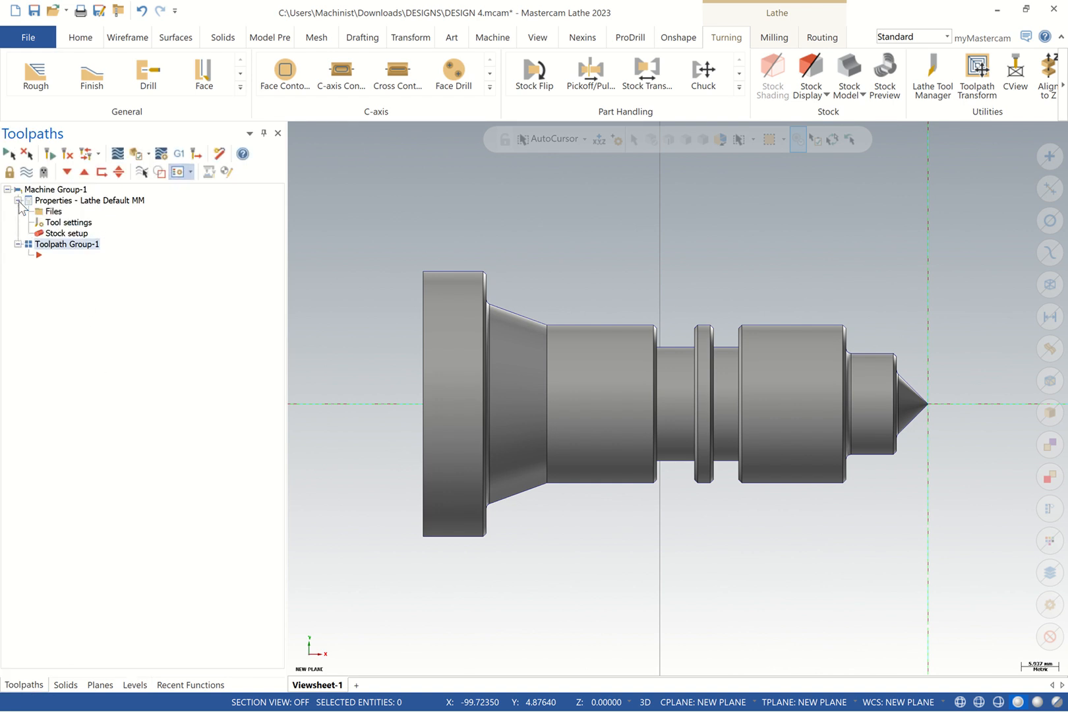
Turn on sequential tool numbering and duplicate tool number warnings in Tool settings
click(78, 224)
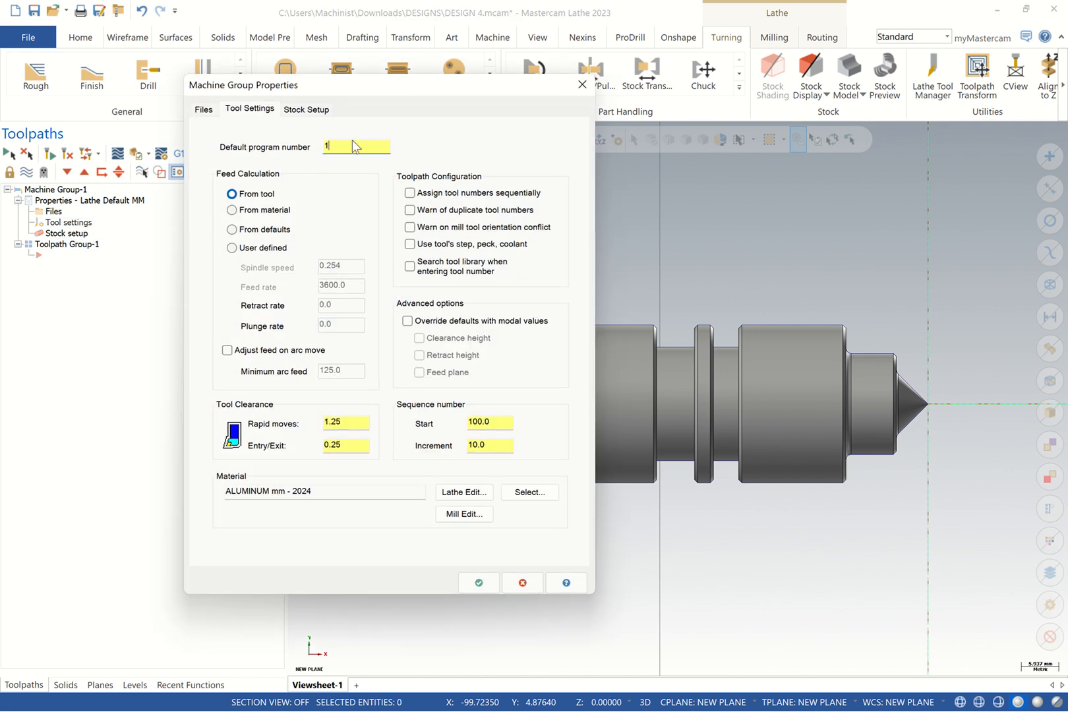
click(412, 196)
click(412, 212)
Set the material to ALUMINUM mm - 7075 from the Lathe library
click(522, 494)
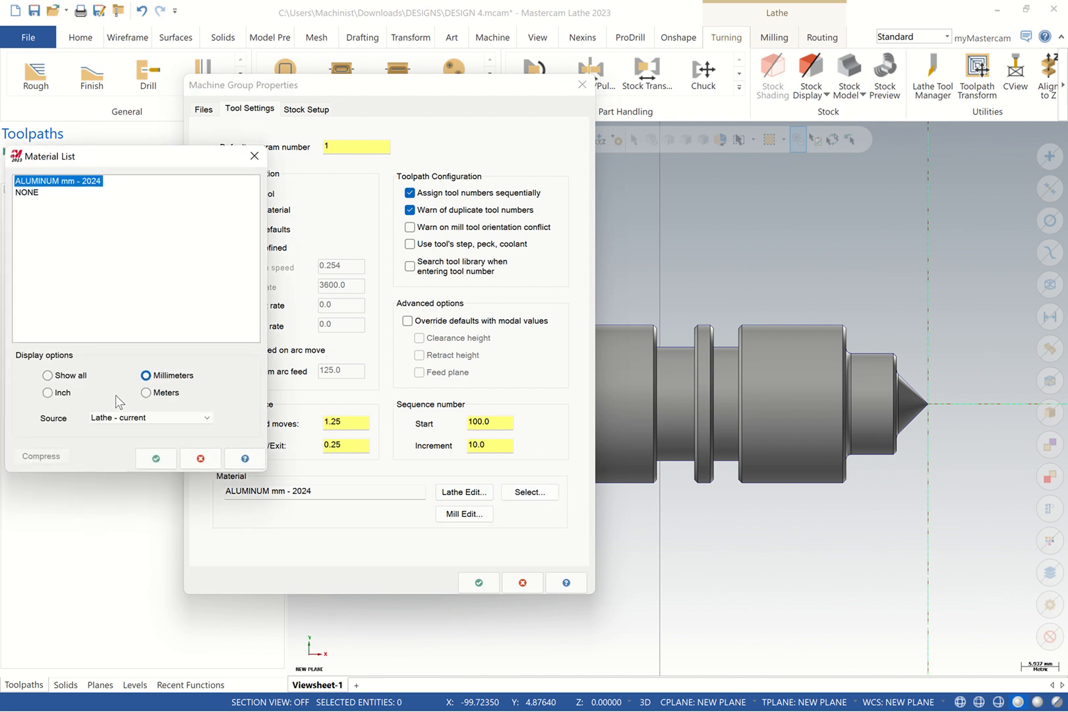
click(115, 418)
click(114, 449)
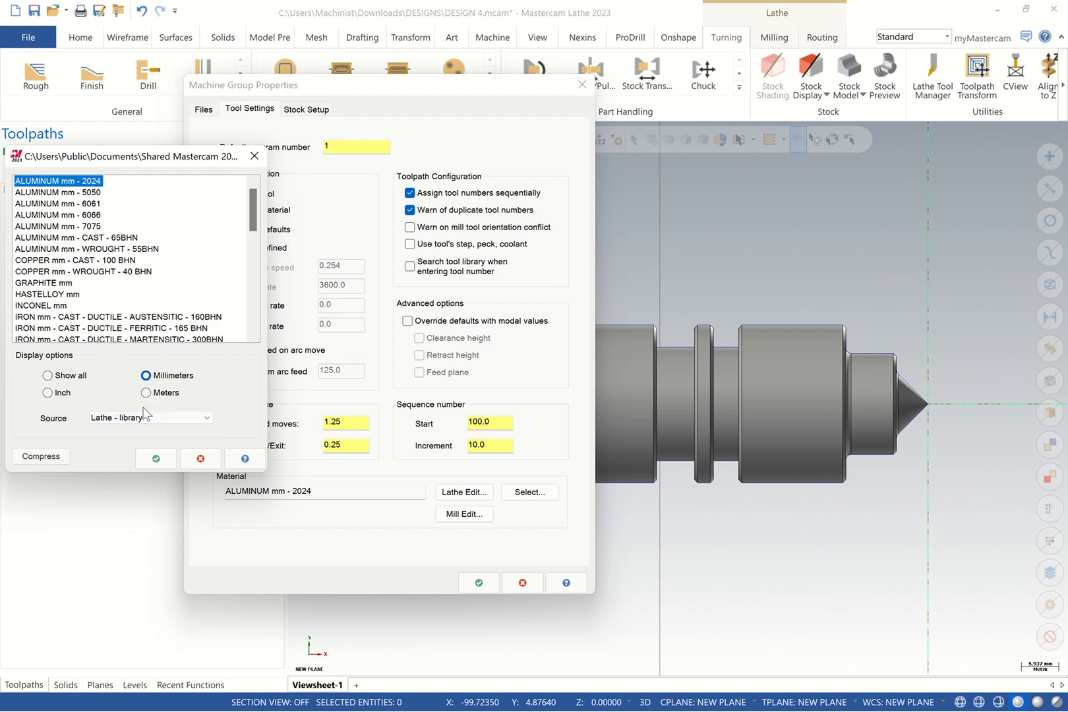
mouse_move(253, 209)
mouse_down()
mouse_move(252, 255)
mouse_move(253, 212)
mouse_up()
click(89, 216)
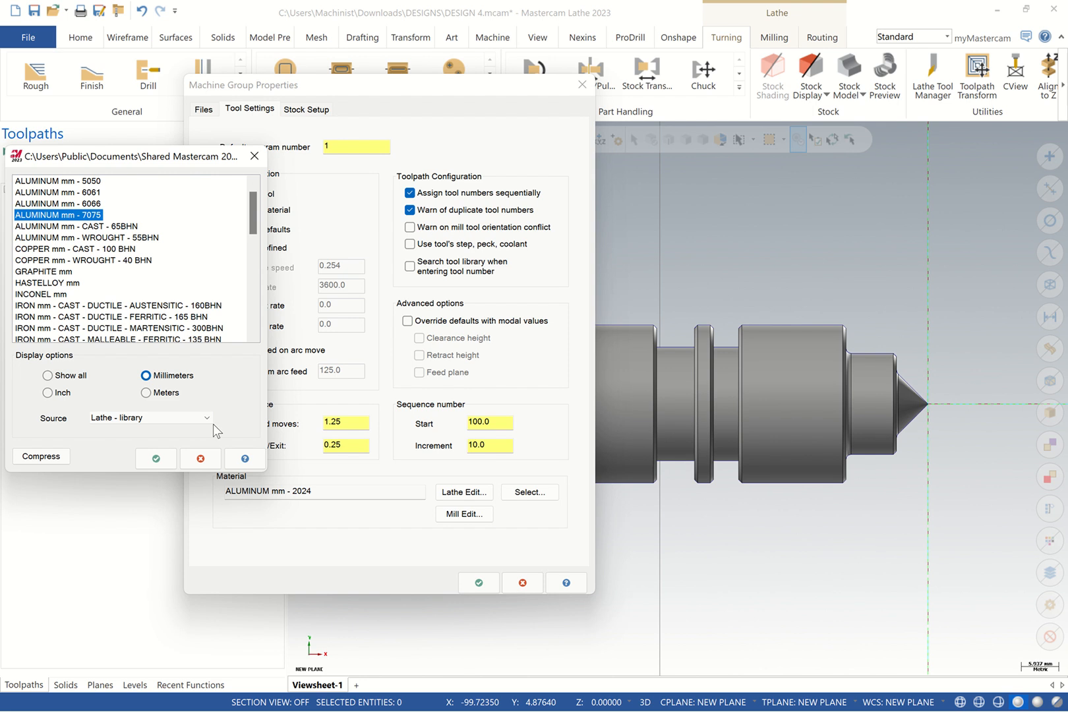
click(155, 458)
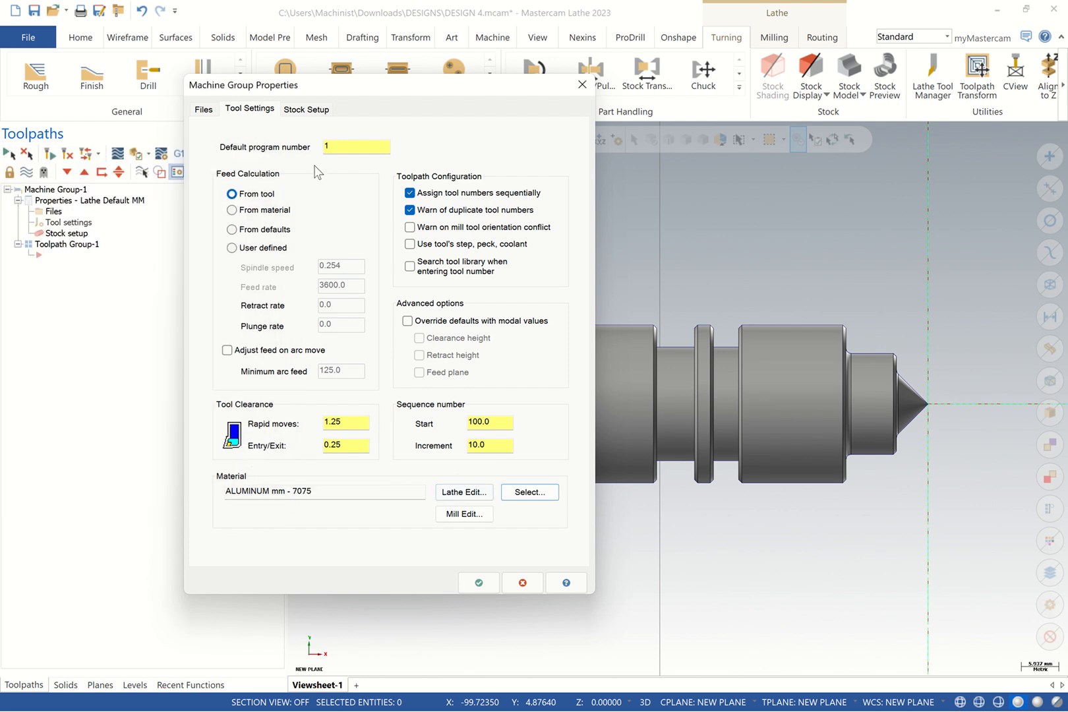
click(301, 110)
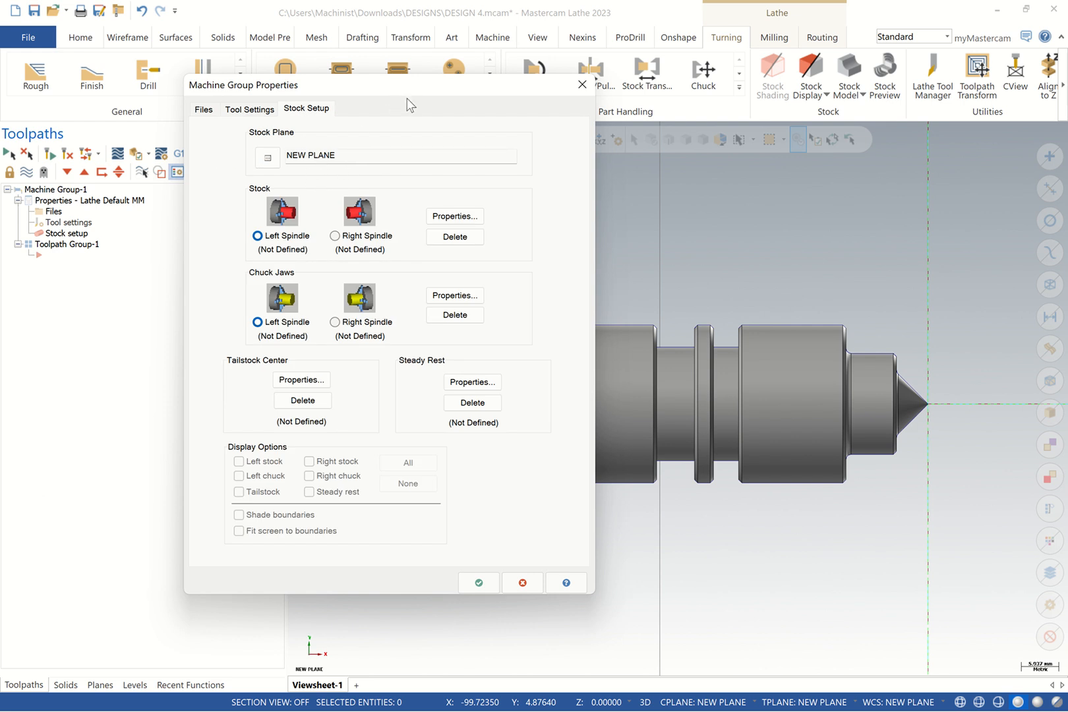
Move the Machine Group Properties dialog aside and open the left-spindle stock properties
drag(398, 92, 593, 123)
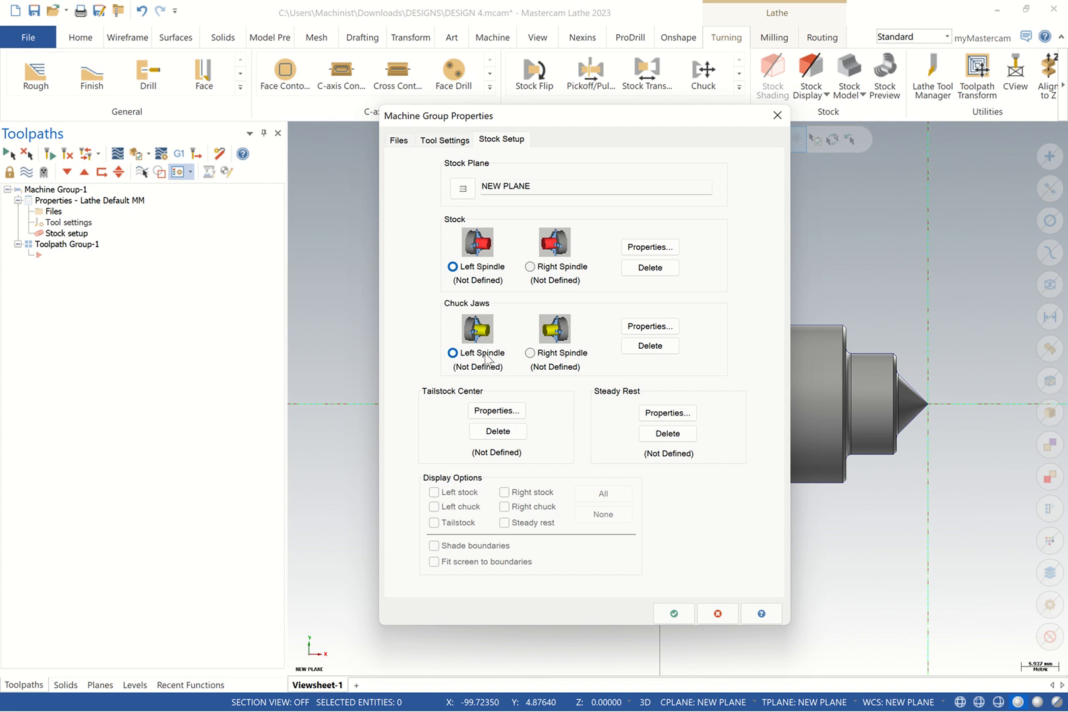
click(660, 249)
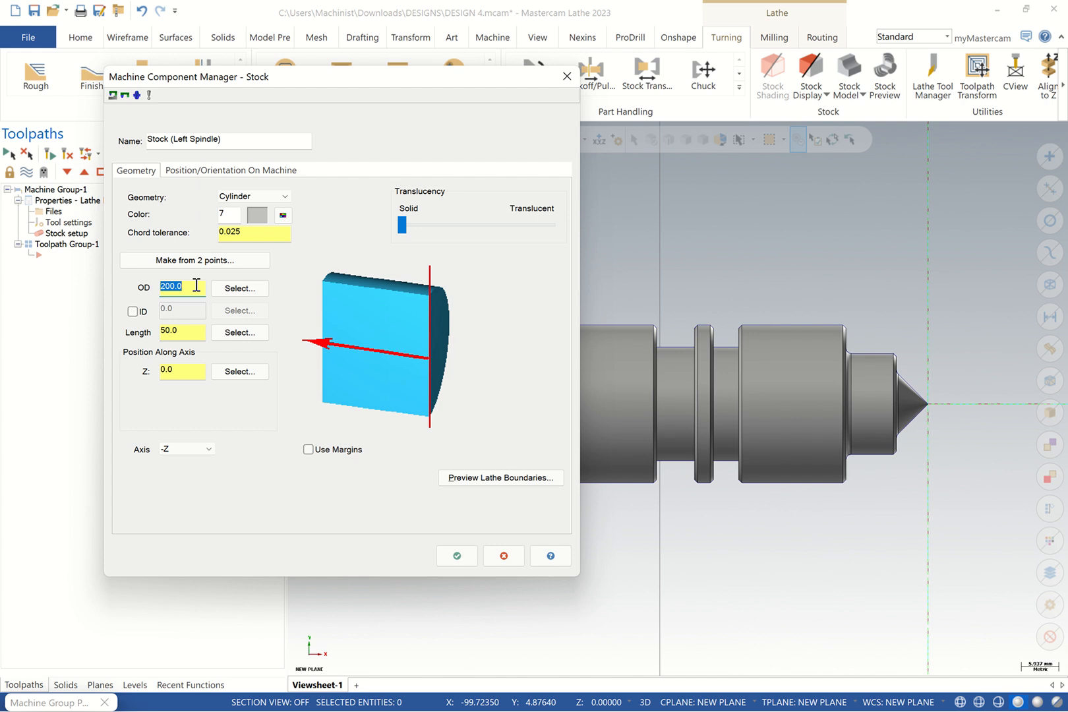
Enter a stock OD of 32 and a length of 80
text(80)
drag(182, 292, 136, 294)
text(32)
click(163, 331)
drag(163, 331, 141, 336)
text(80)
Set the stock base point at the part's top-left corner and hide the DESIGN 4 solid
click(240, 290)
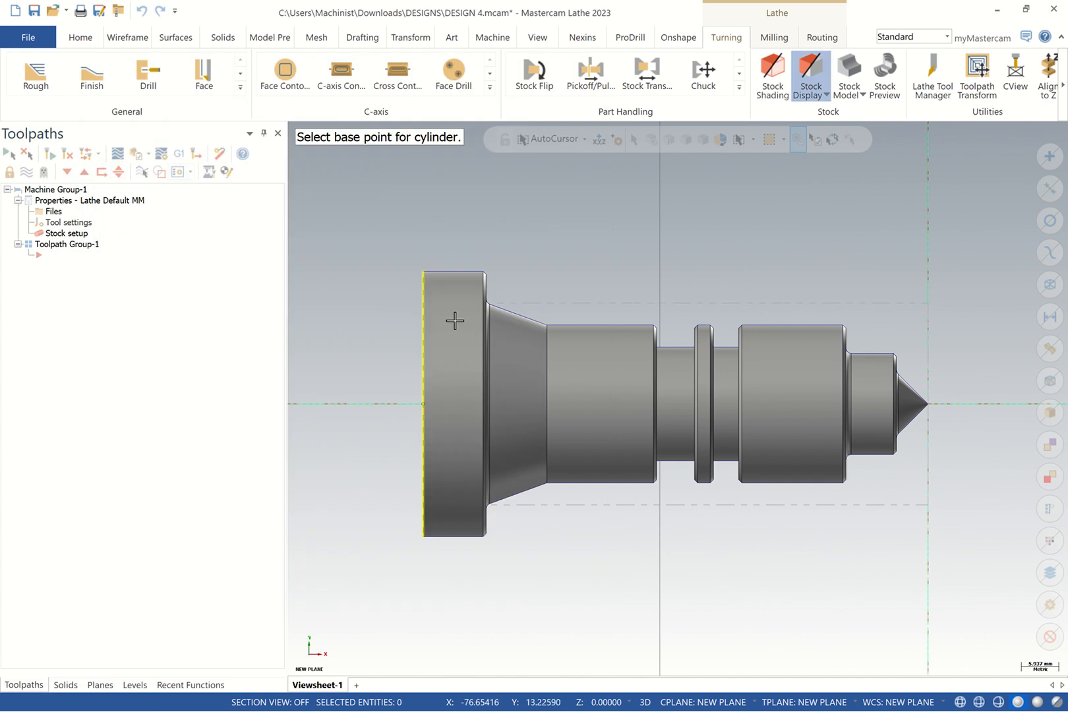
click(452, 273)
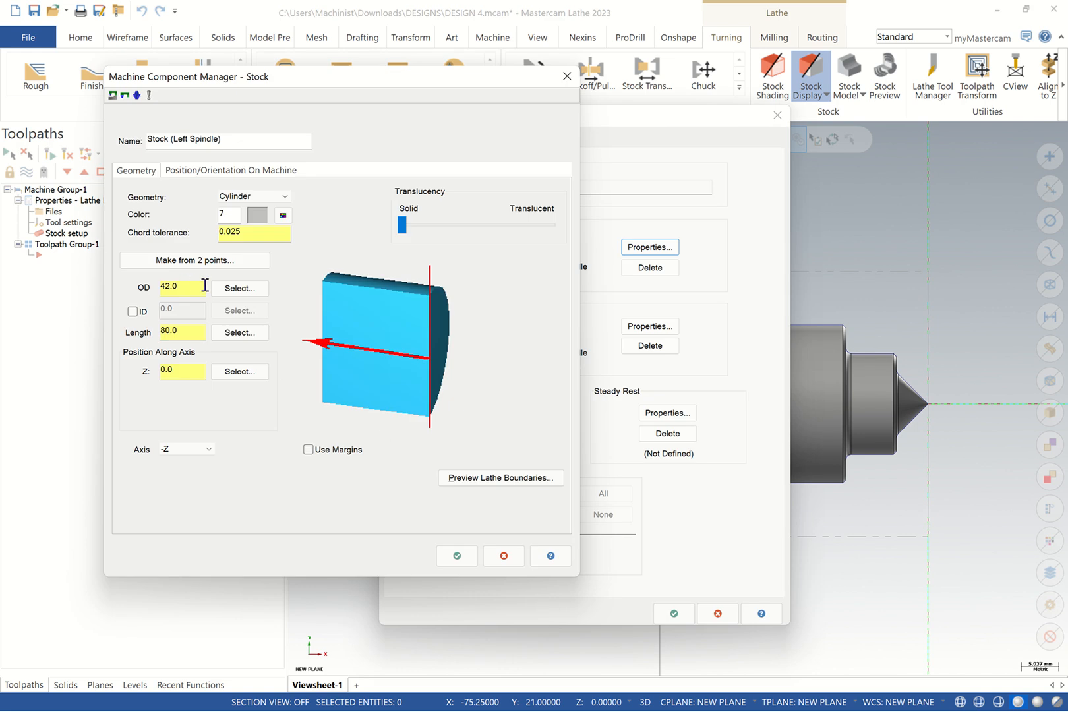
click(239, 334)
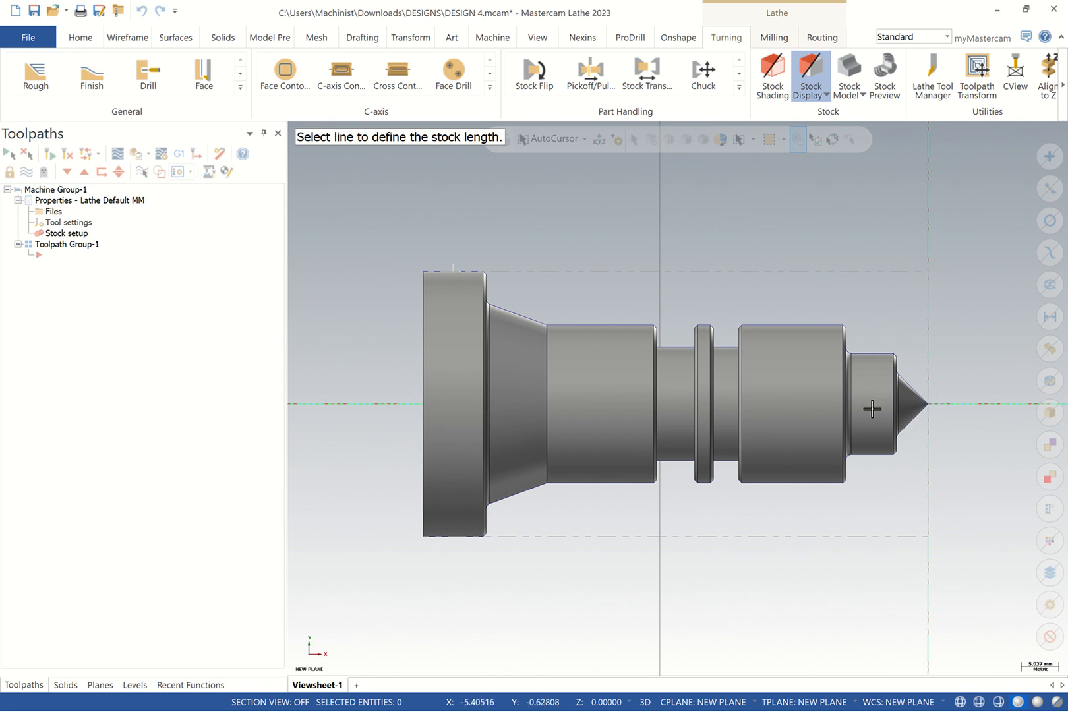
click(134, 684)
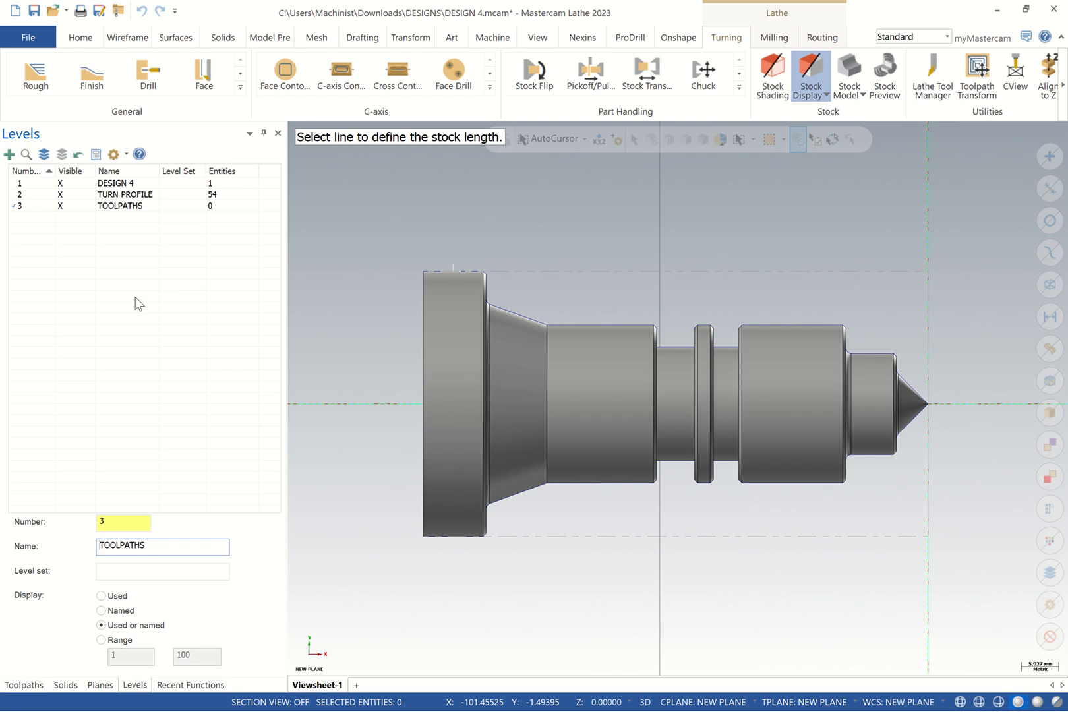
click(60, 184)
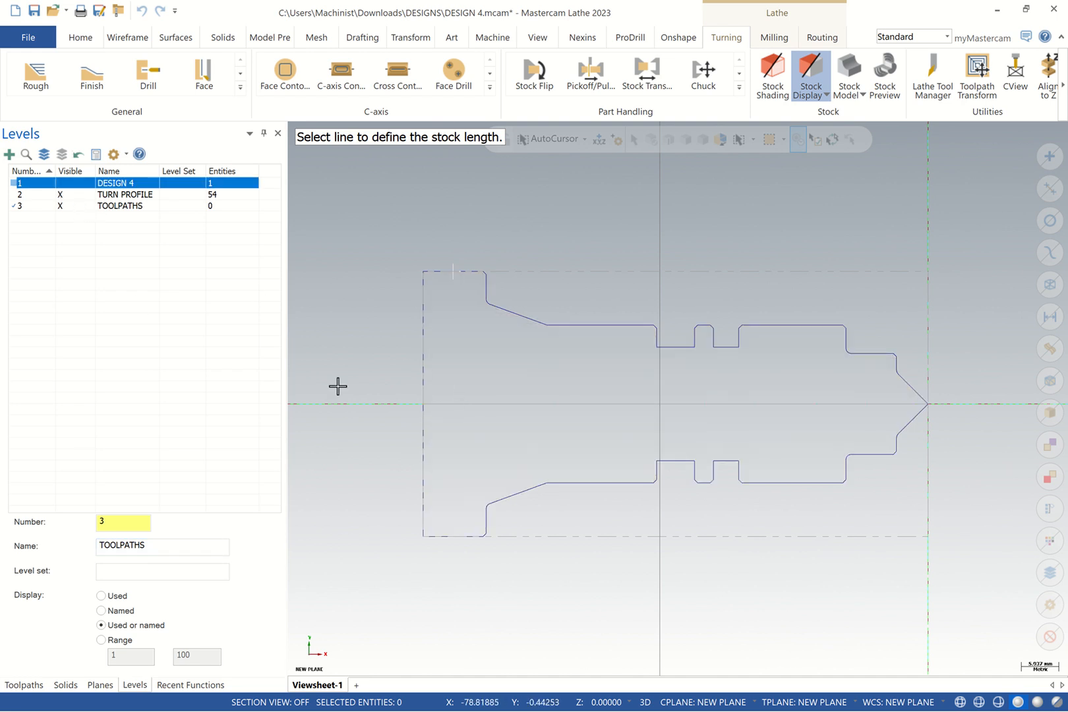
click(24, 685)
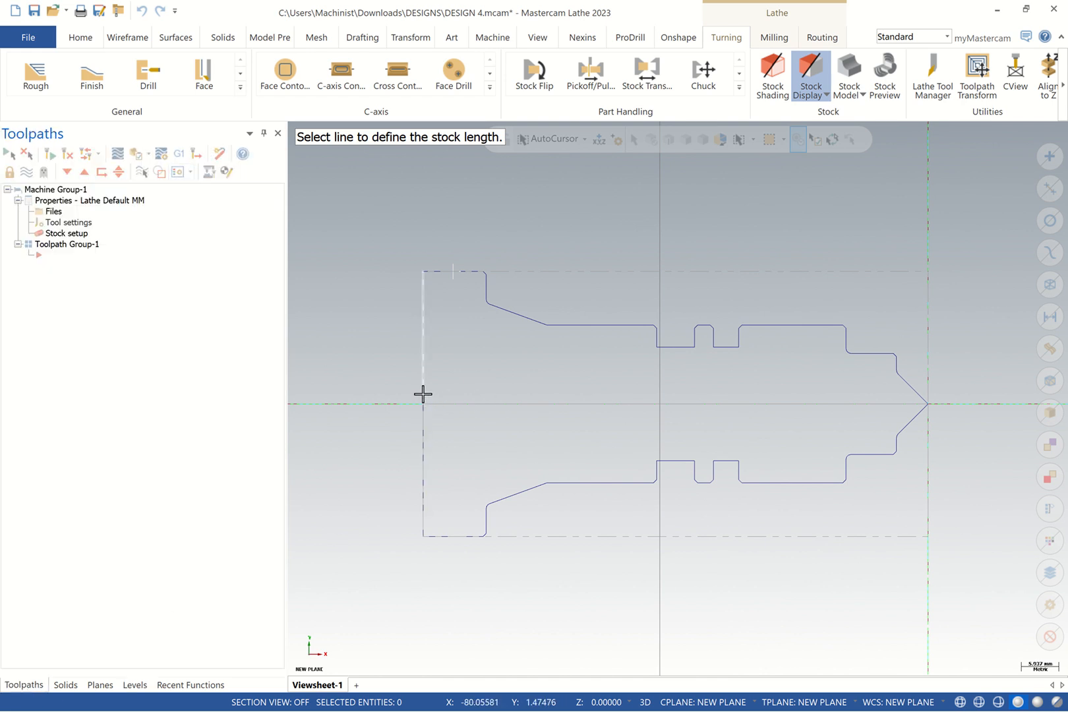
Pick the part's left edge line for stock length, then close the Stock dialog unsaved
click(423, 363)
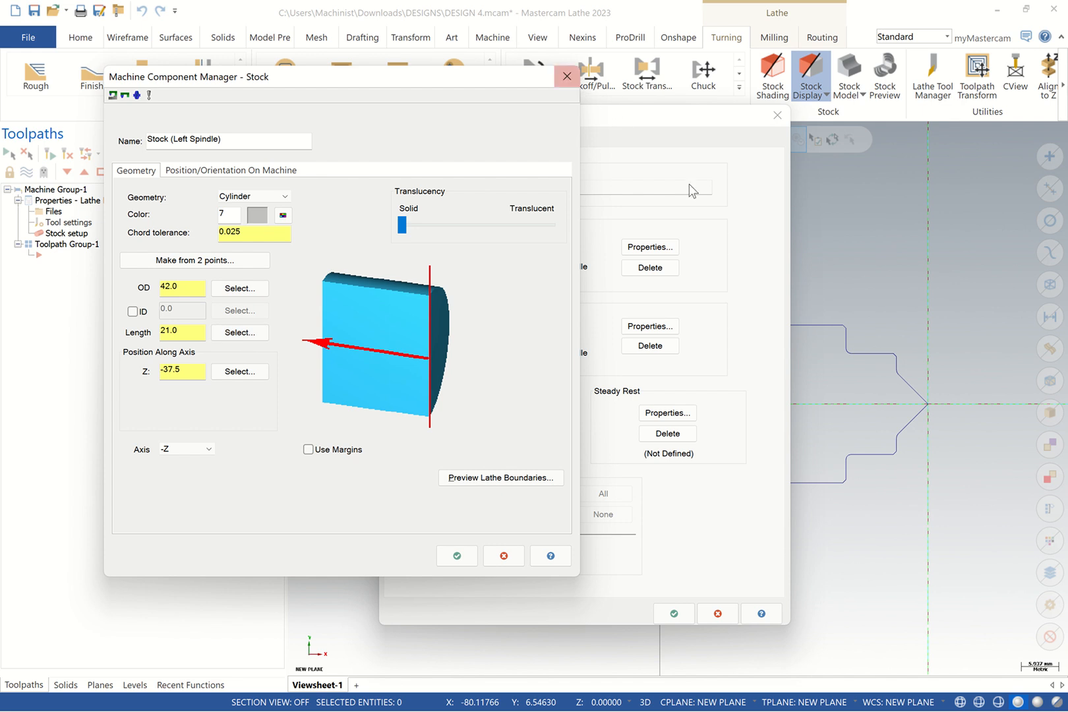
click(842, 256)
click(567, 76)
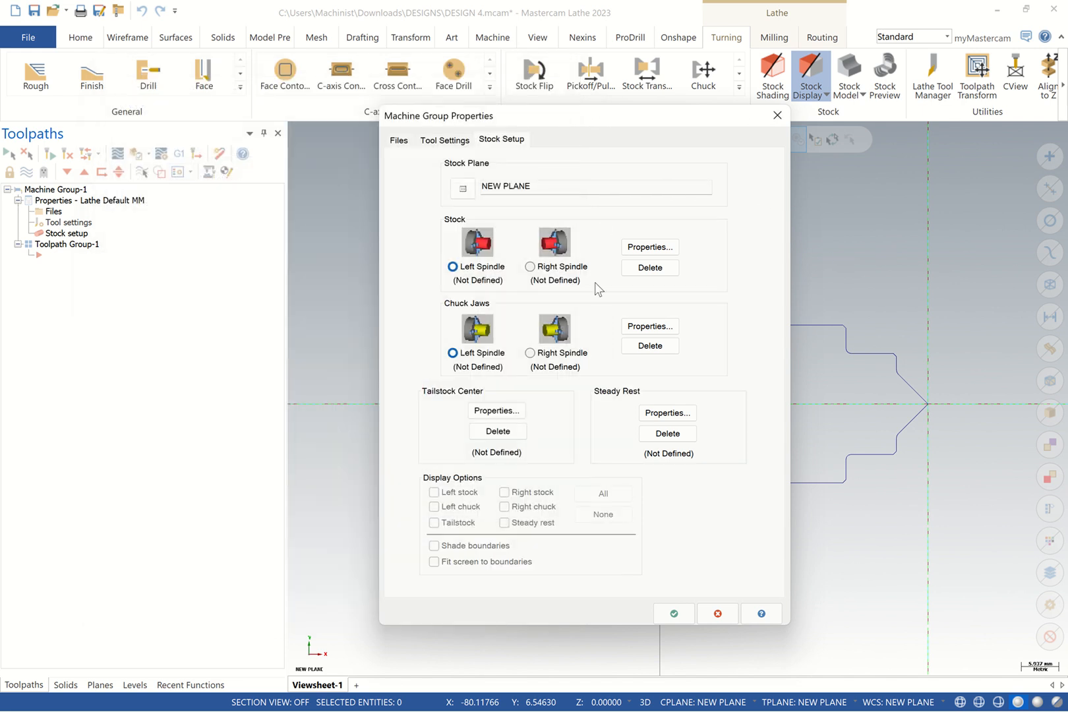
click(776, 119)
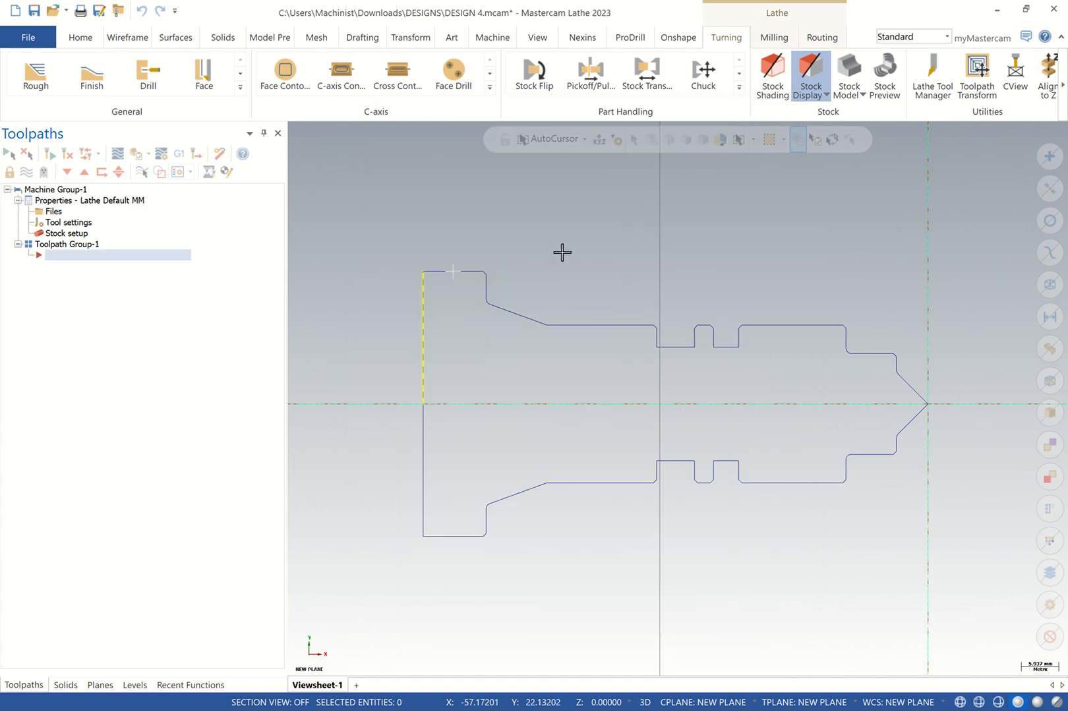
right_click(561, 252)
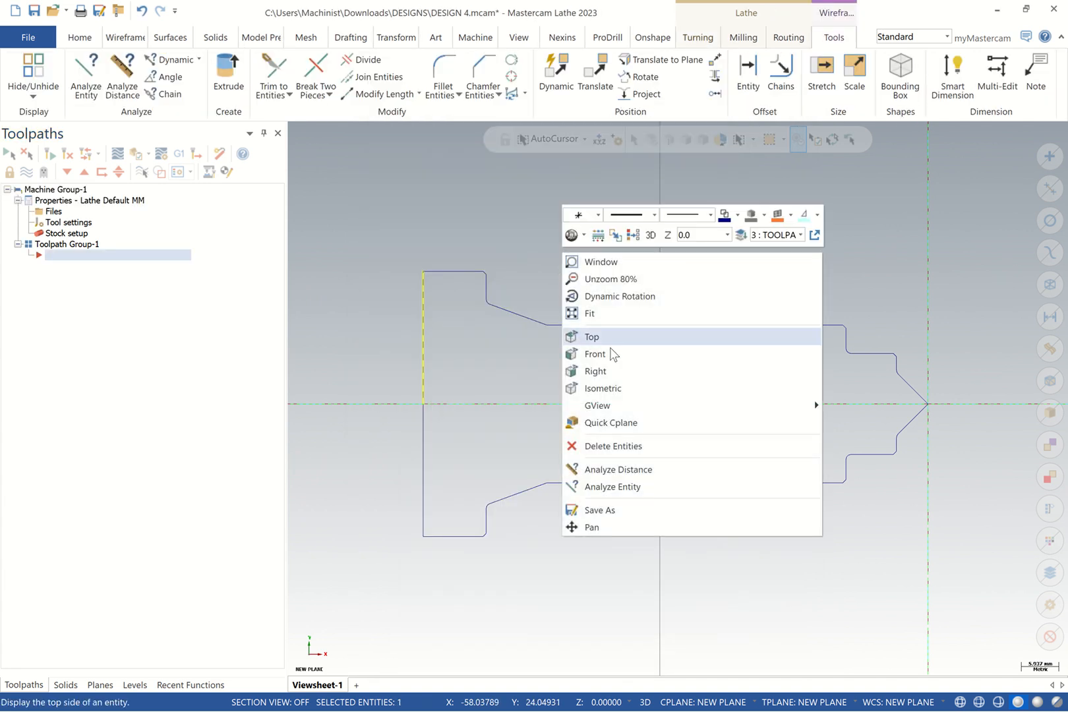
click(624, 476)
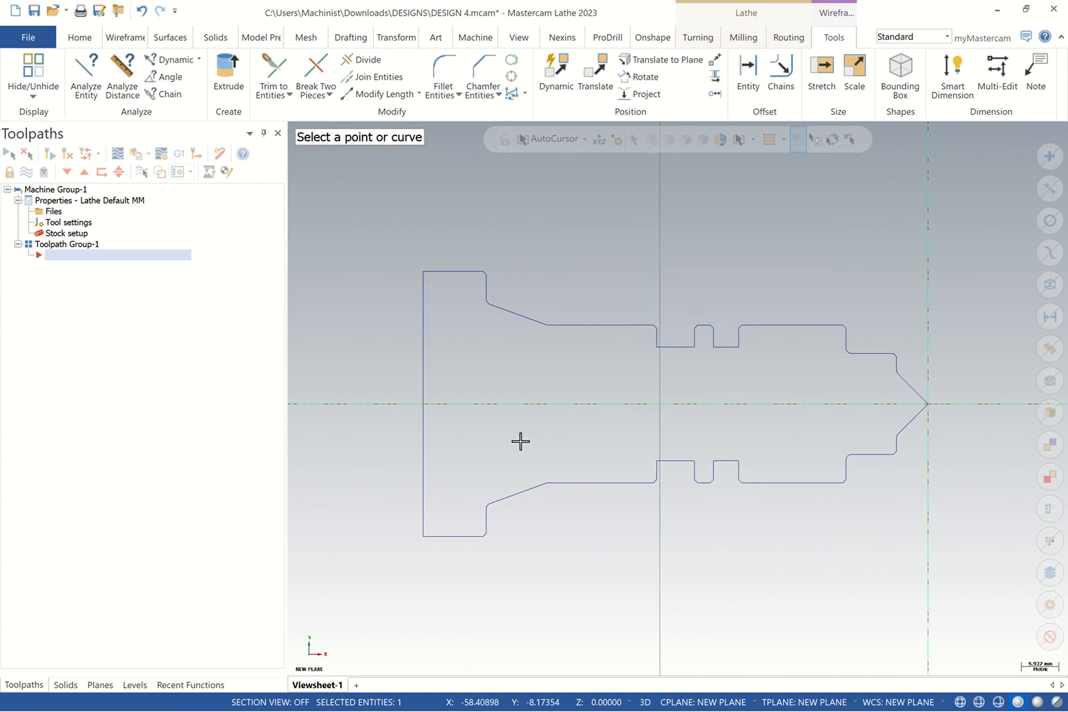
click(425, 386)
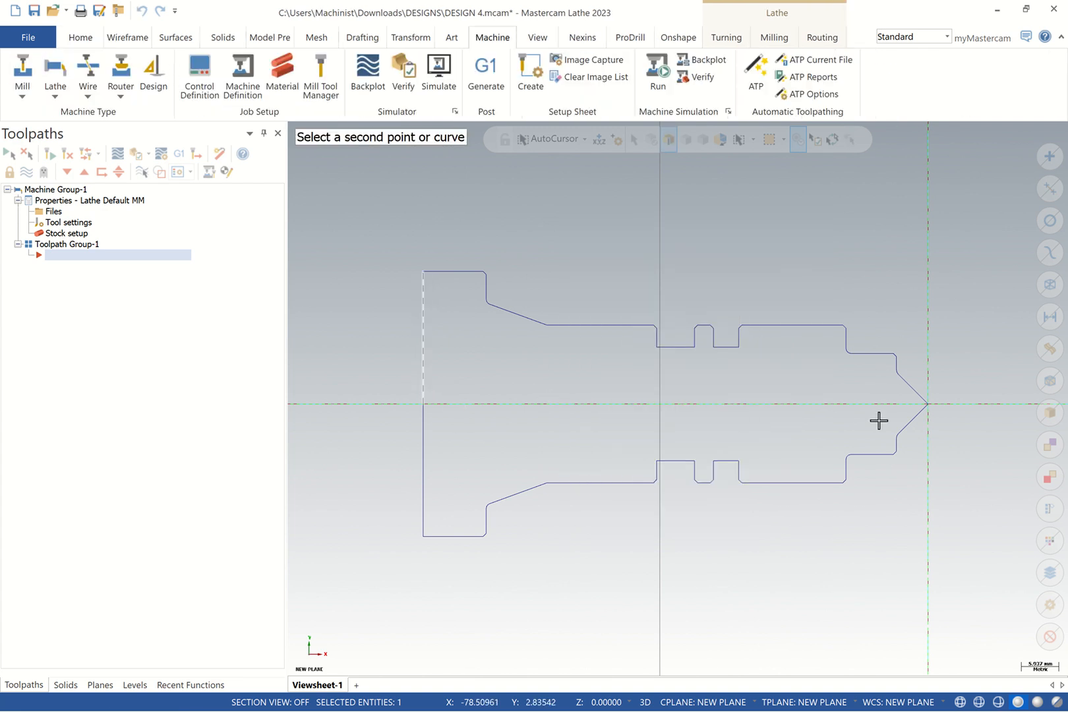
click(928, 404)
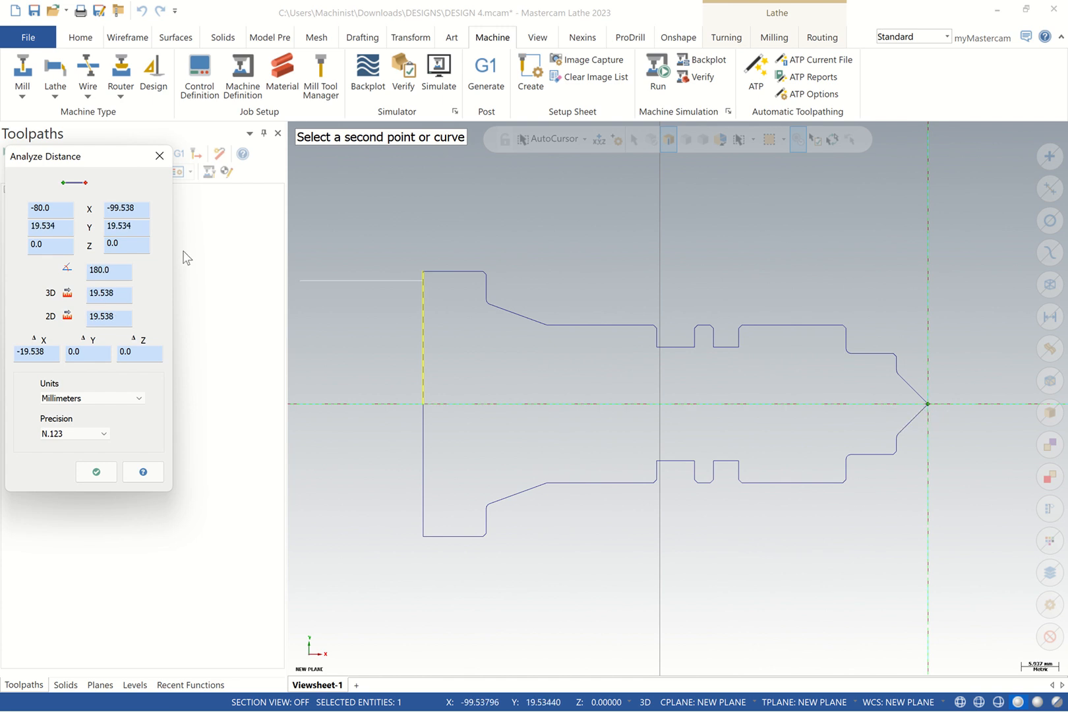
click(159, 157)
right_click(499, 252)
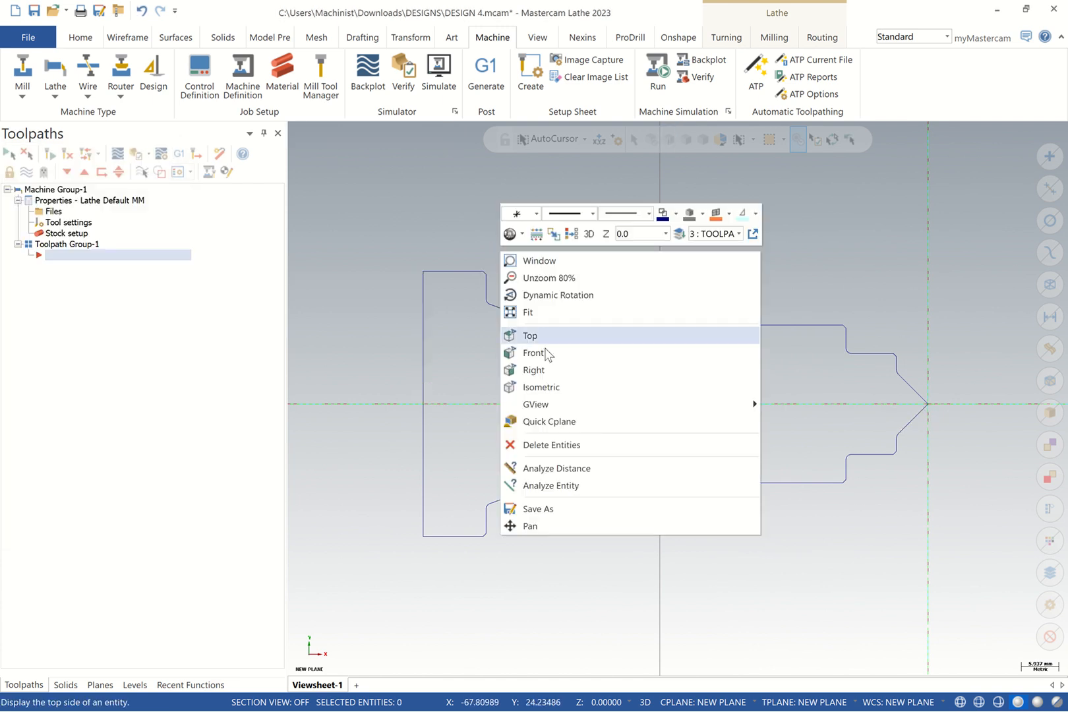
click(546, 468)
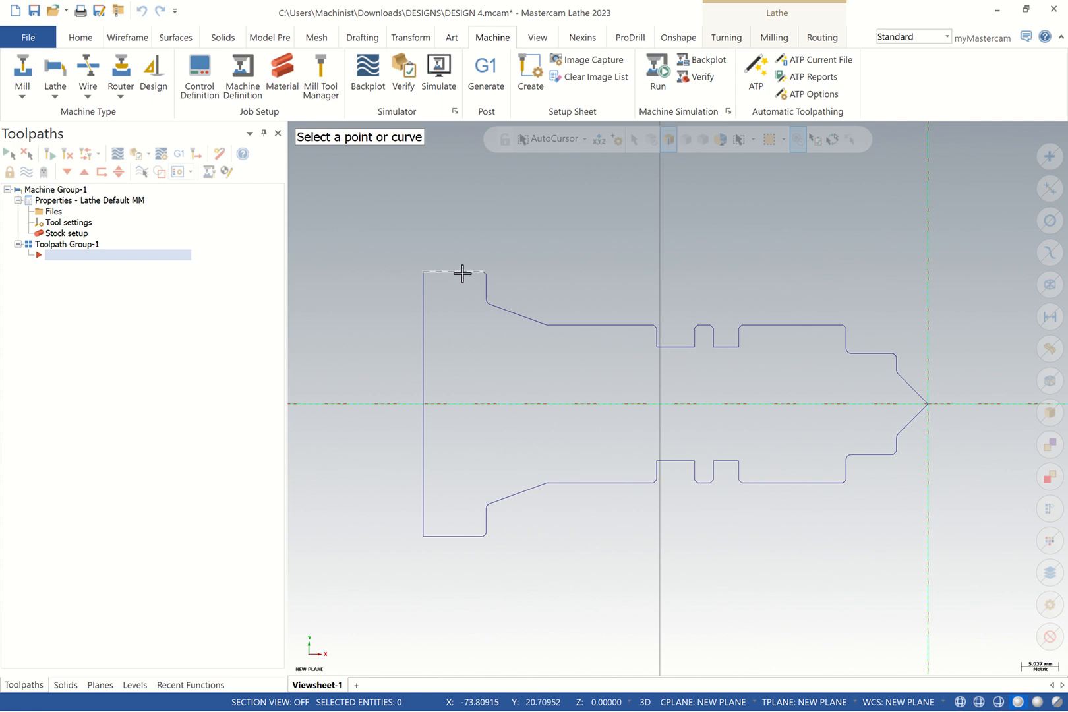
click(463, 276)
click(453, 537)
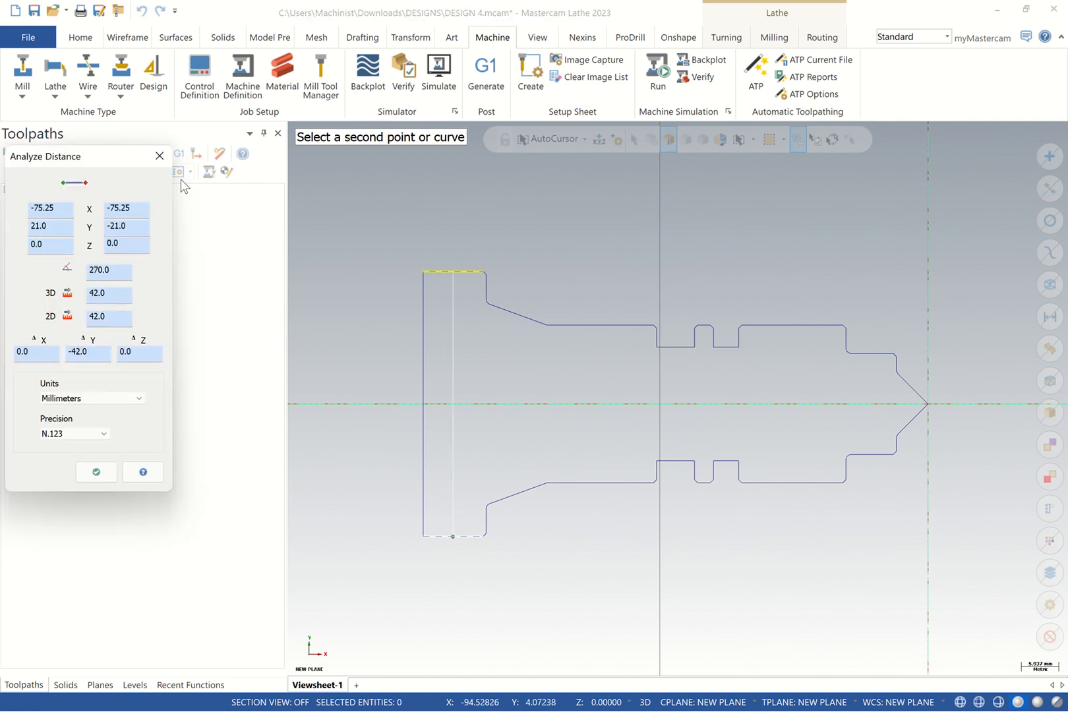
click(159, 156)
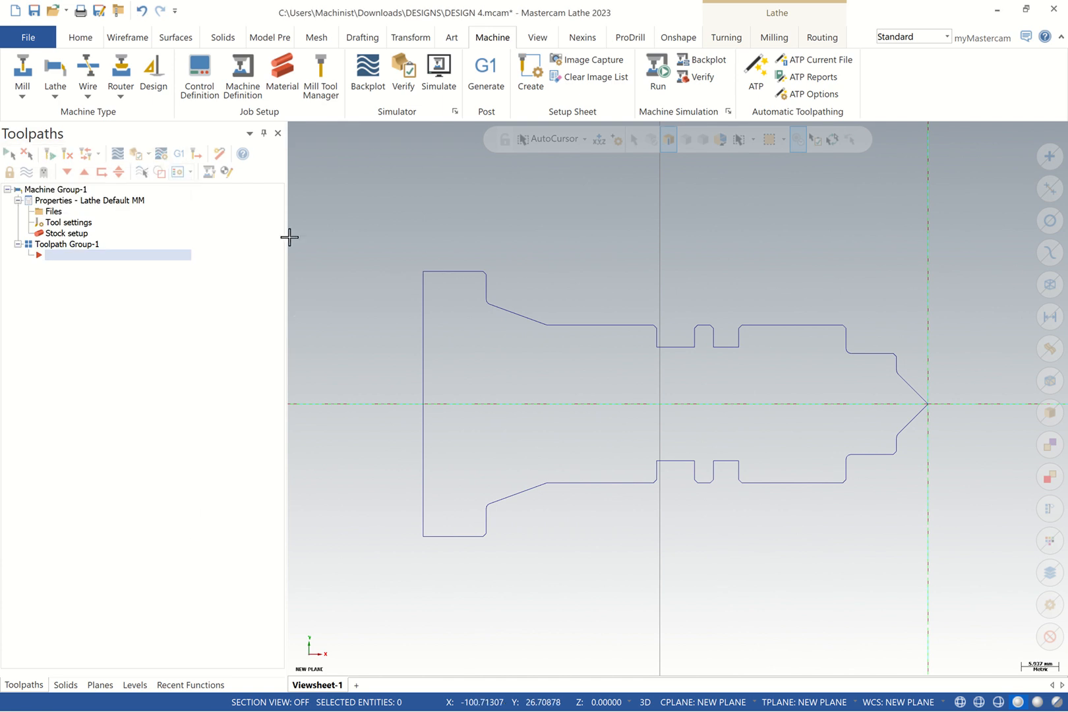
click(73, 225)
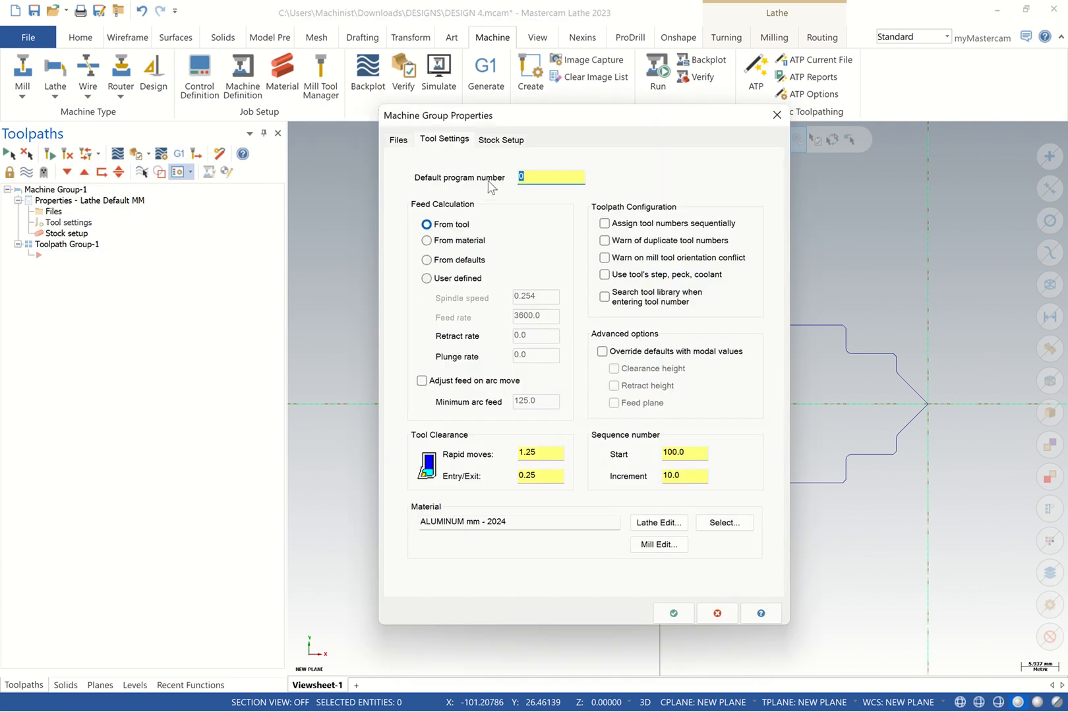
Set program number 1 with sequential tool numbering and duplicate tool number warnings
text(1)
click(603, 223)
click(604, 240)
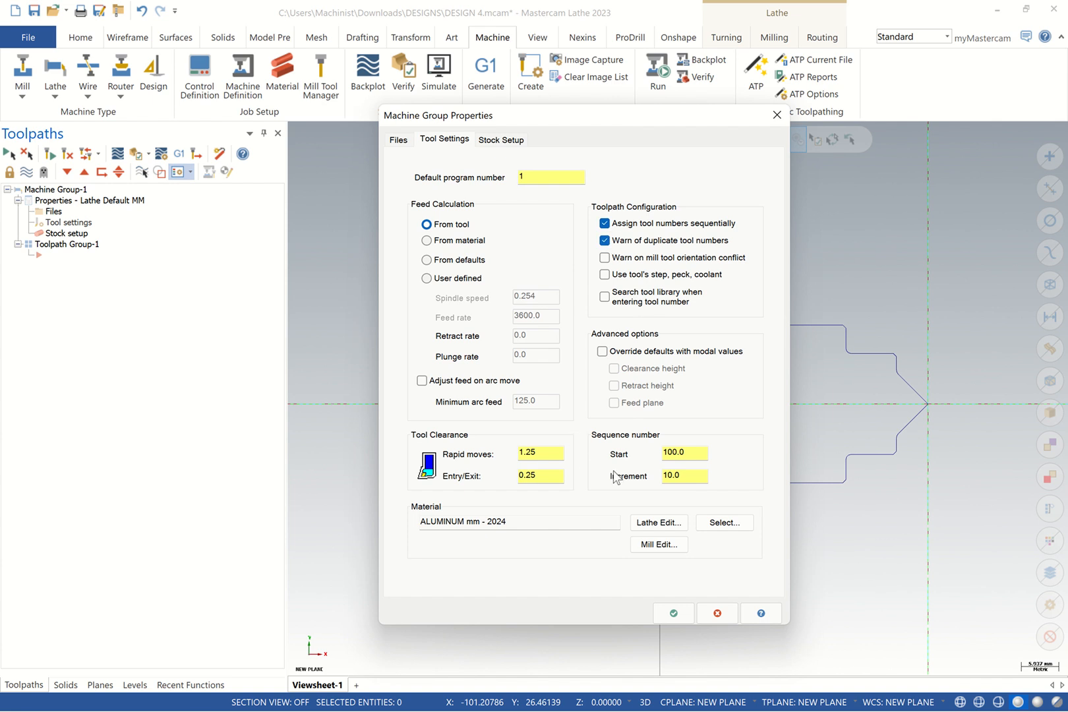
Reselect ALUMINUM mm - 7075 from the Lathe library and open the left-spindle stock properties
click(700, 524)
click(107, 420)
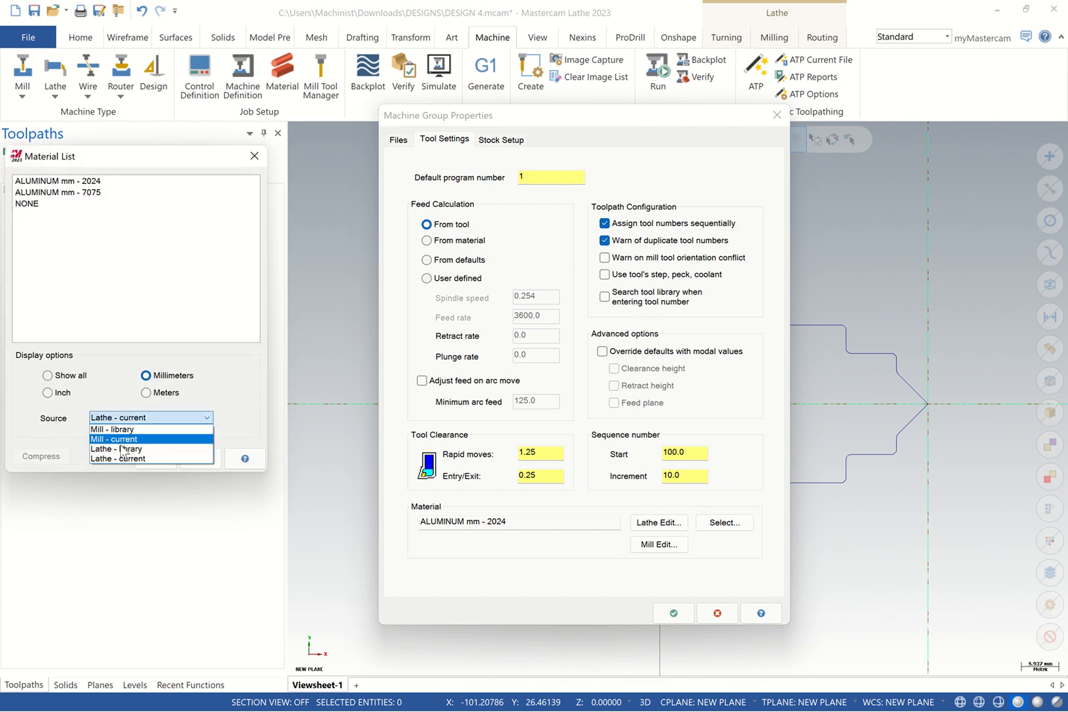
click(122, 447)
click(103, 227)
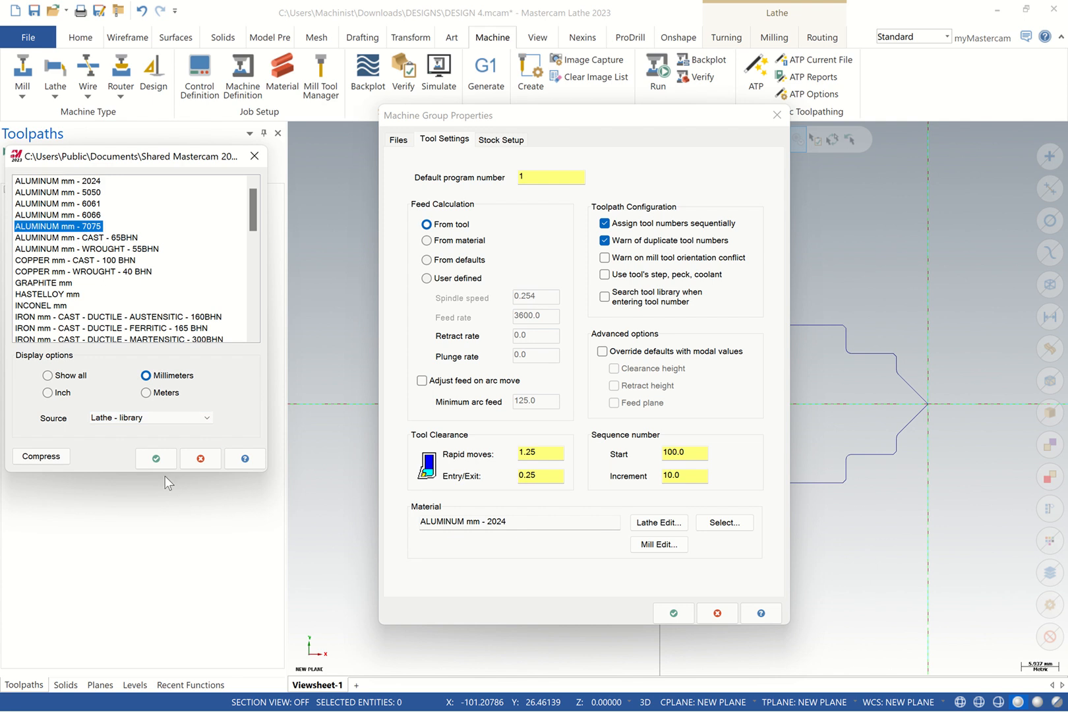
click(156, 458)
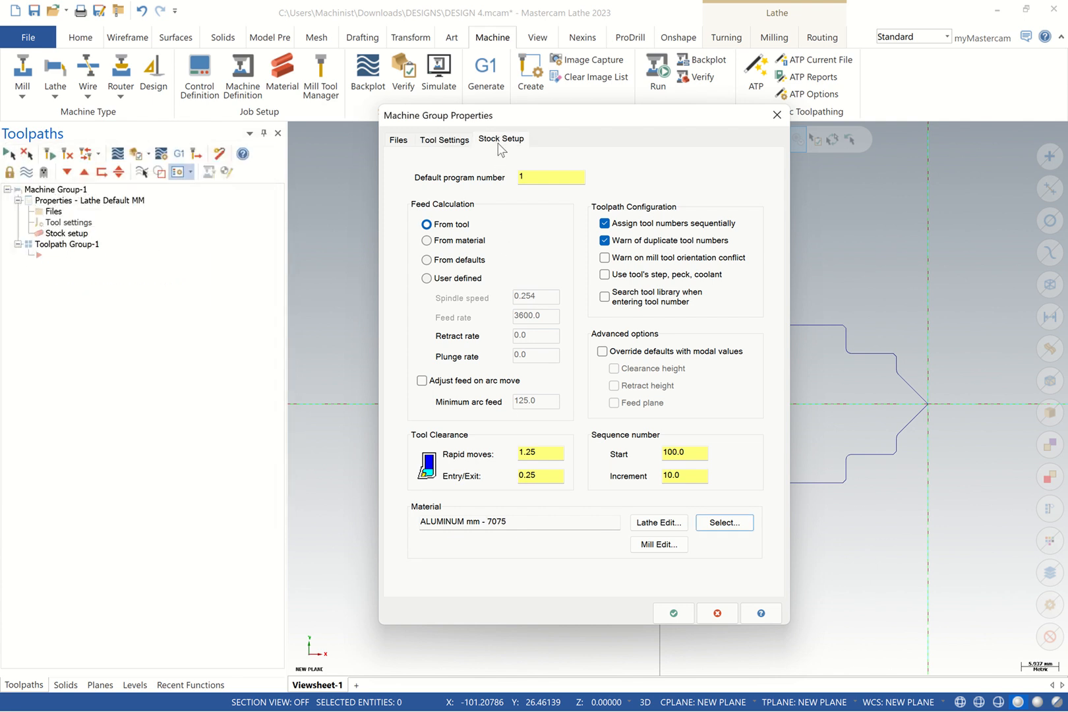
click(500, 140)
click(646, 249)
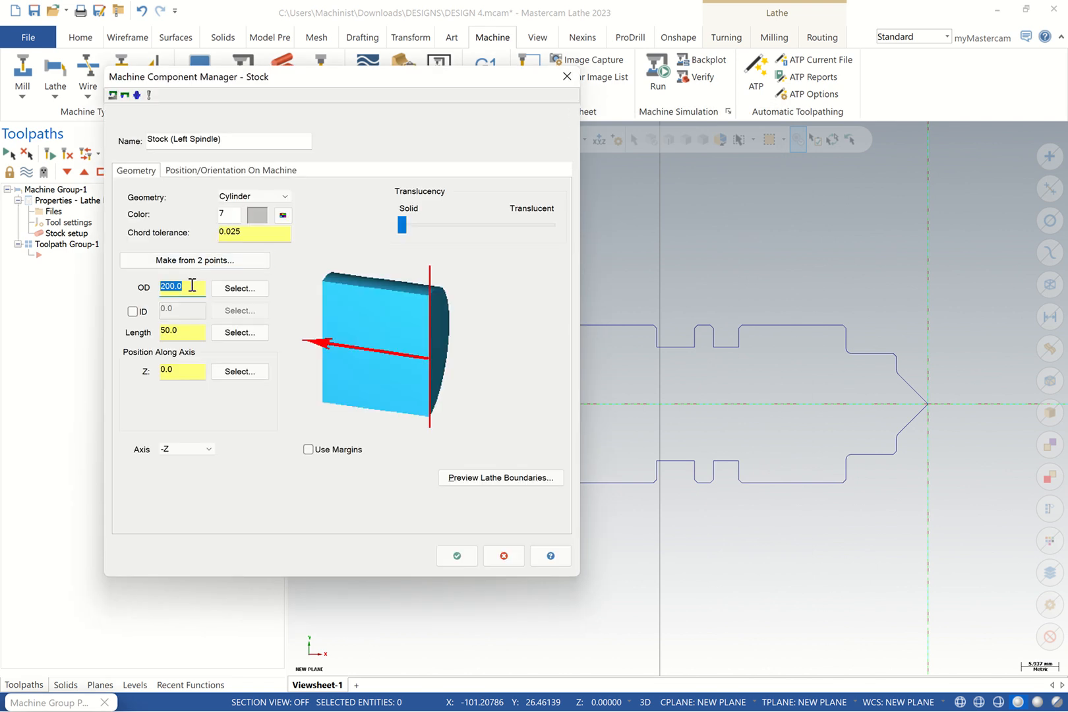
Set the left-spindle stock cylinder to 42 mm OD and 80 mm length
text(42)
click(191, 337)
text(80)
Turn on stock margins with 5 OD, 2 right and 40 left
click(308, 449)
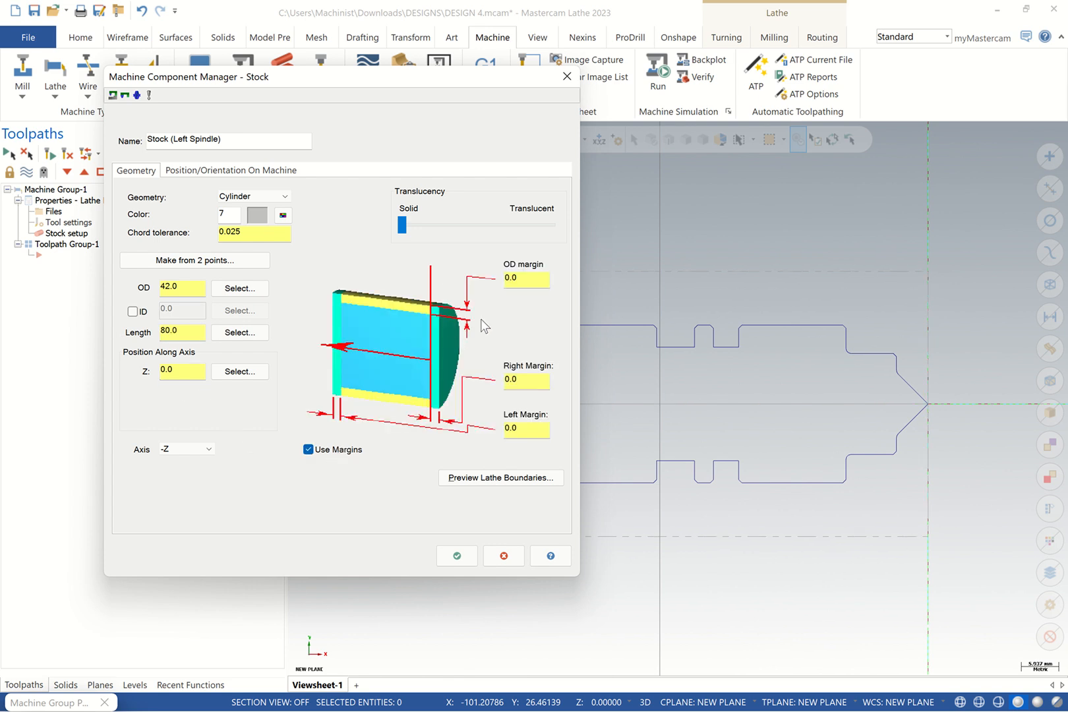
double_click(532, 277)
text(4)
key(BackSpace)
text(5)
click(526, 380)
drag(528, 379, 480, 386)
text(2)
key(Tab)
text(4)
Preview the stock boundary around the part and accept the stock settings
click(489, 477)
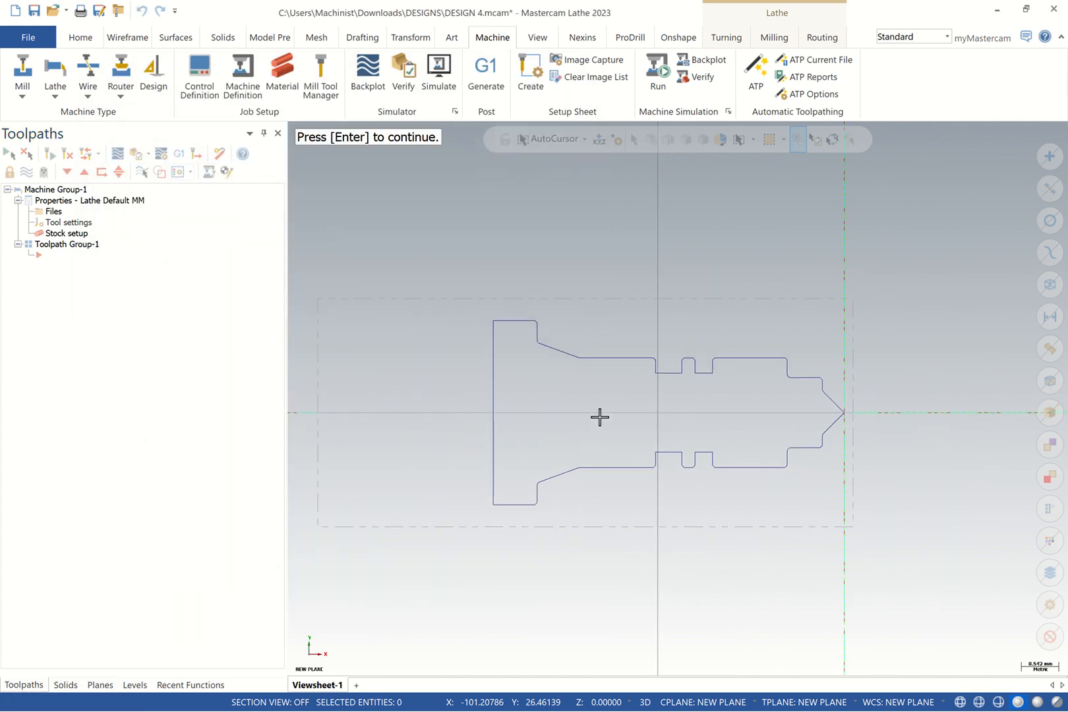
scroll(534, 392, down, 1)
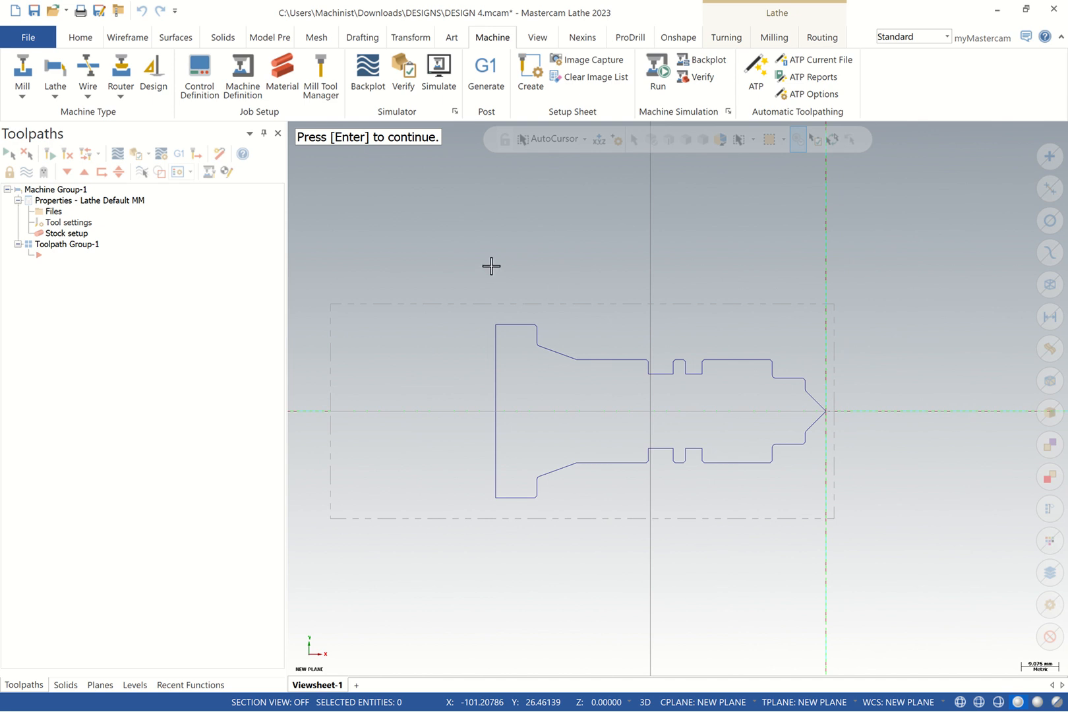
key(Return)
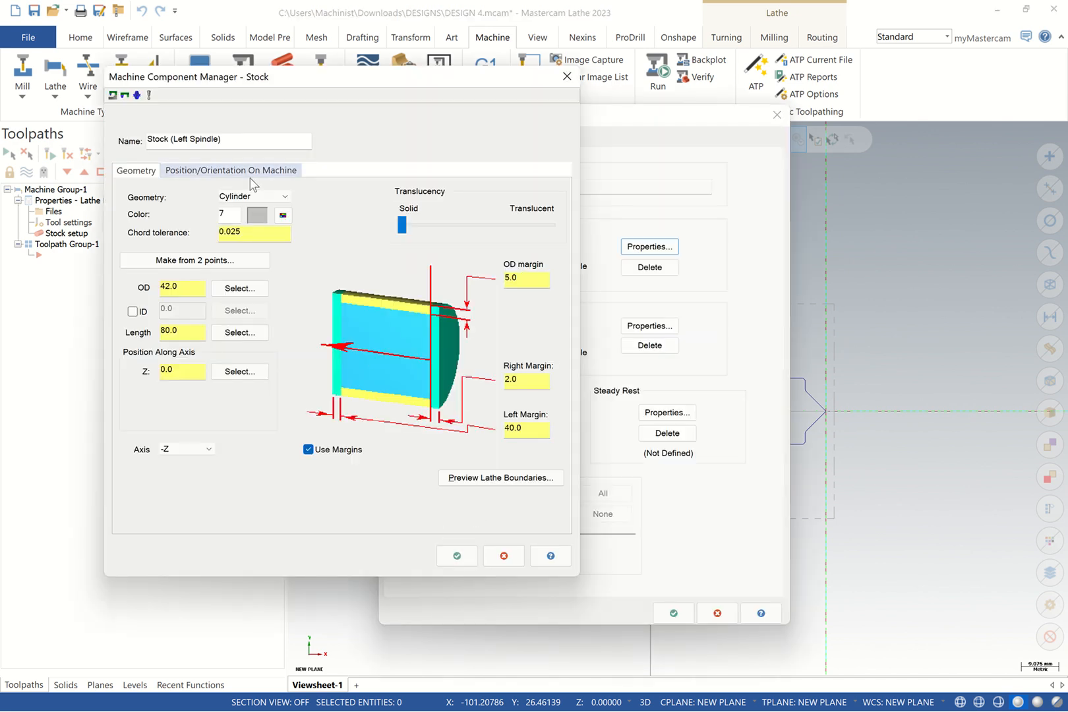
click(467, 556)
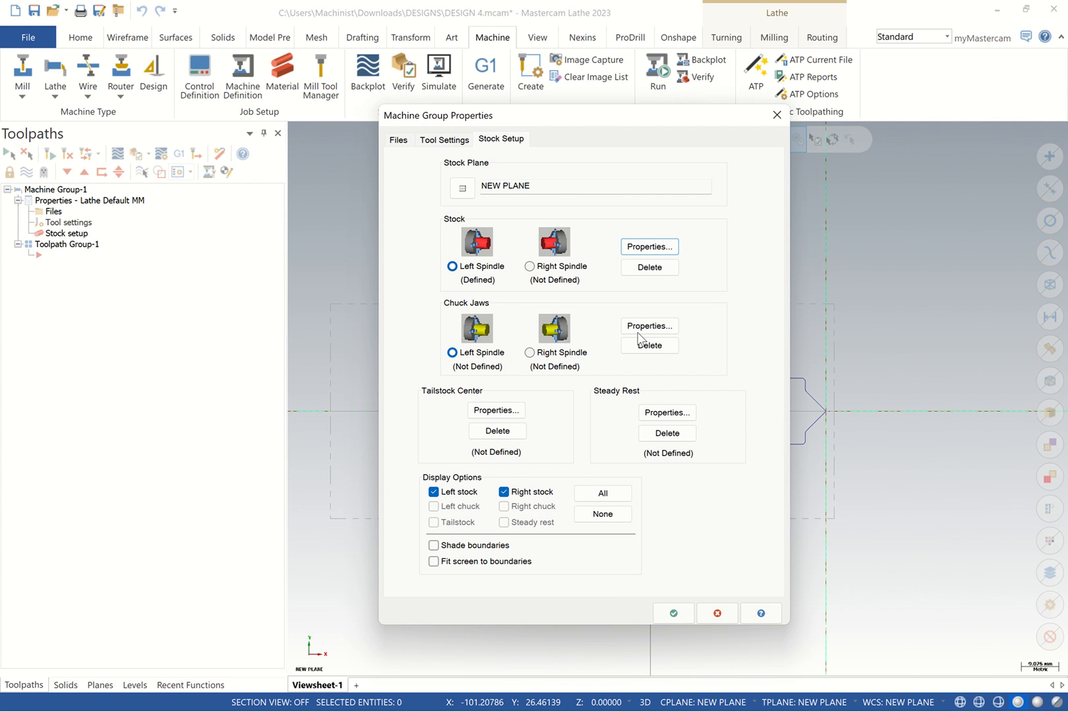
Set the left chuck jaws to clamp OD from stock, gripping max diameter, 30 mm grip length
click(649, 325)
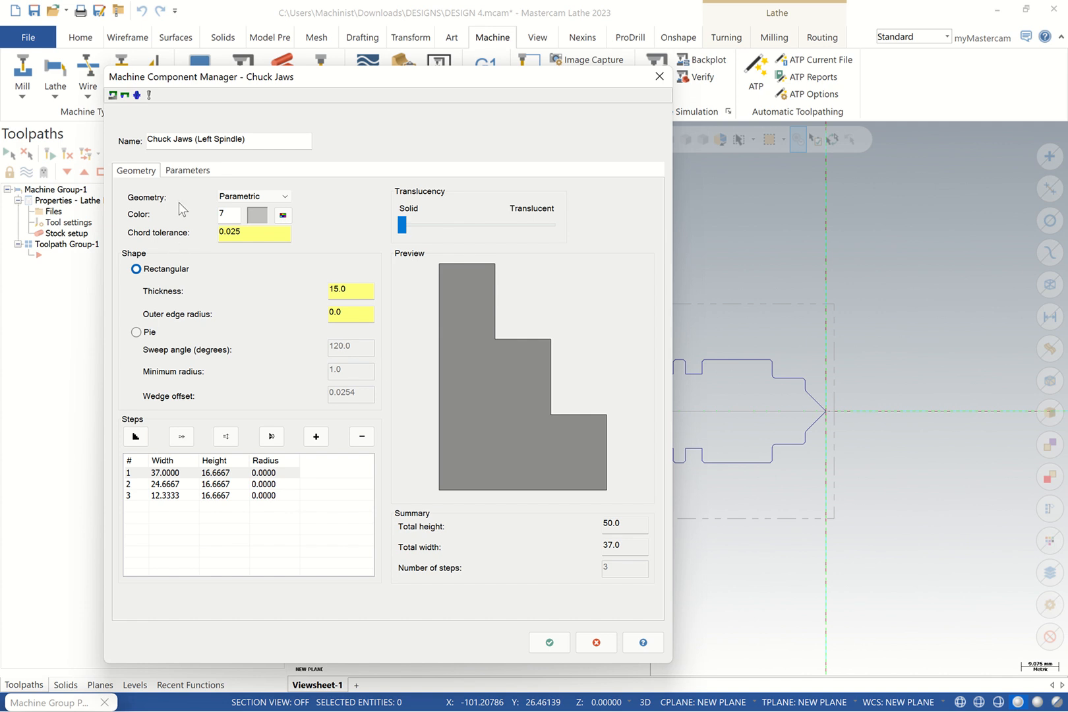
click(187, 170)
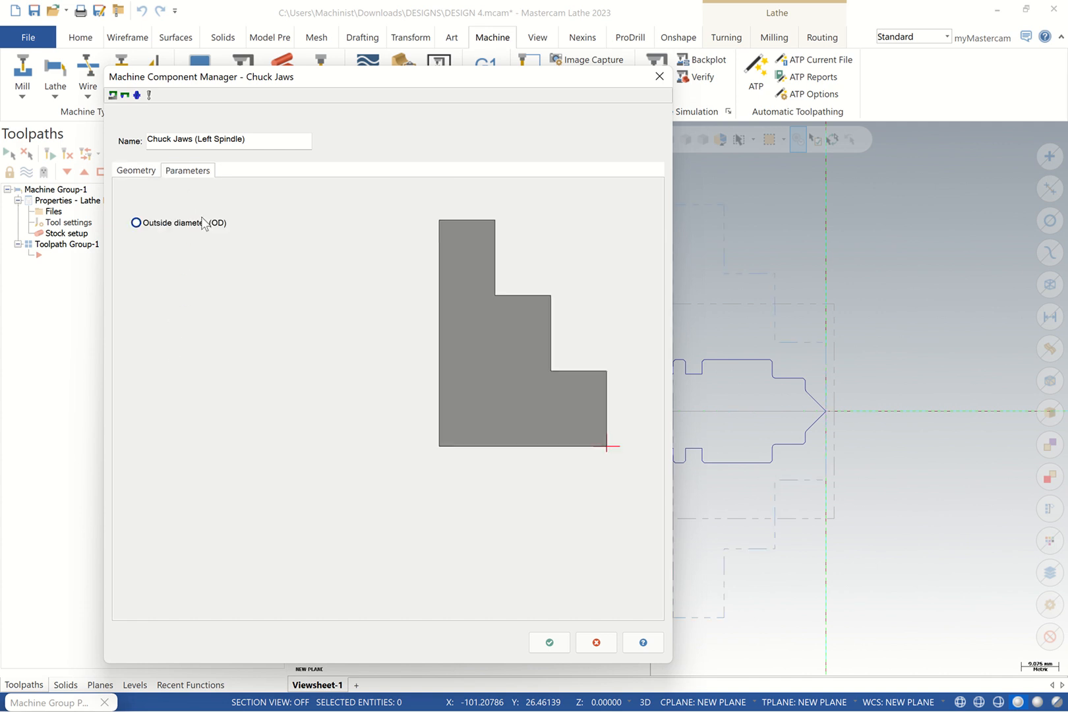
click(159, 322)
click(135, 335)
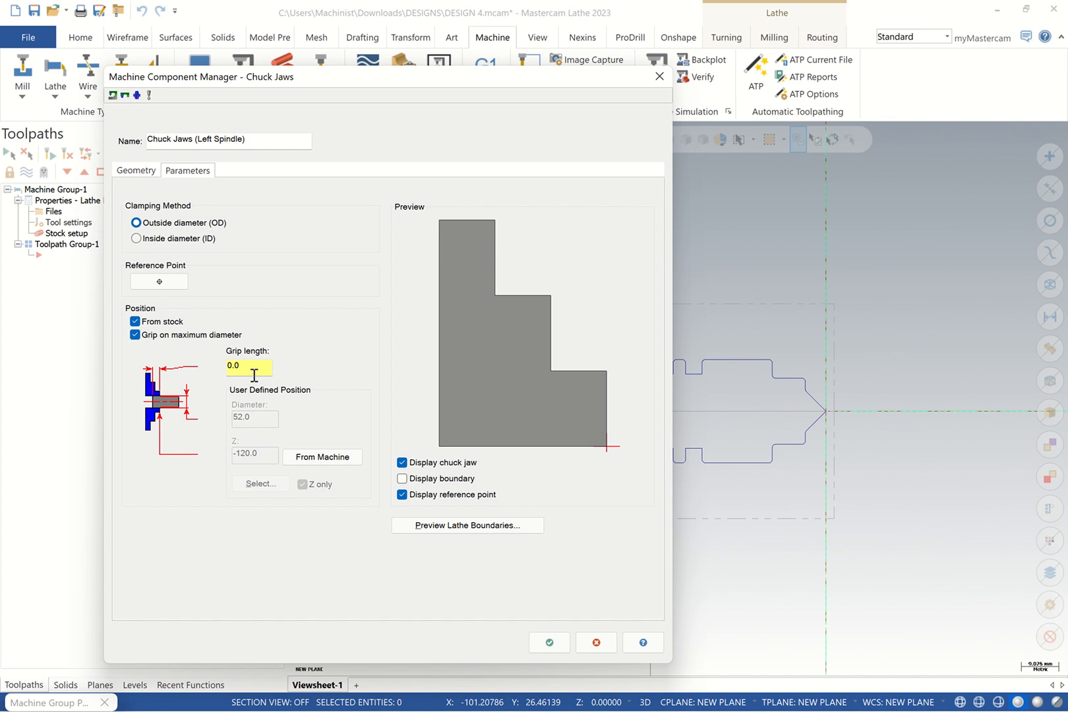
double_click(249, 365)
text(25)
double_click(261, 367)
Preview the chuck jaws against the stock and accept the jaw settings
click(434, 527)
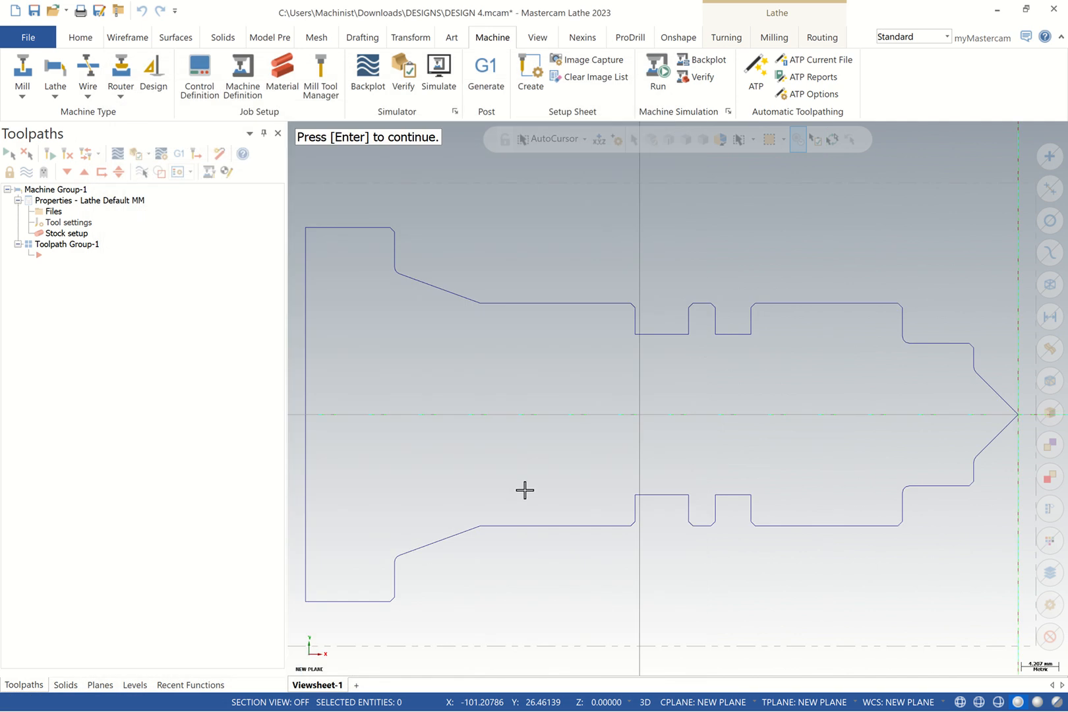
scroll(525, 489, down, 6)
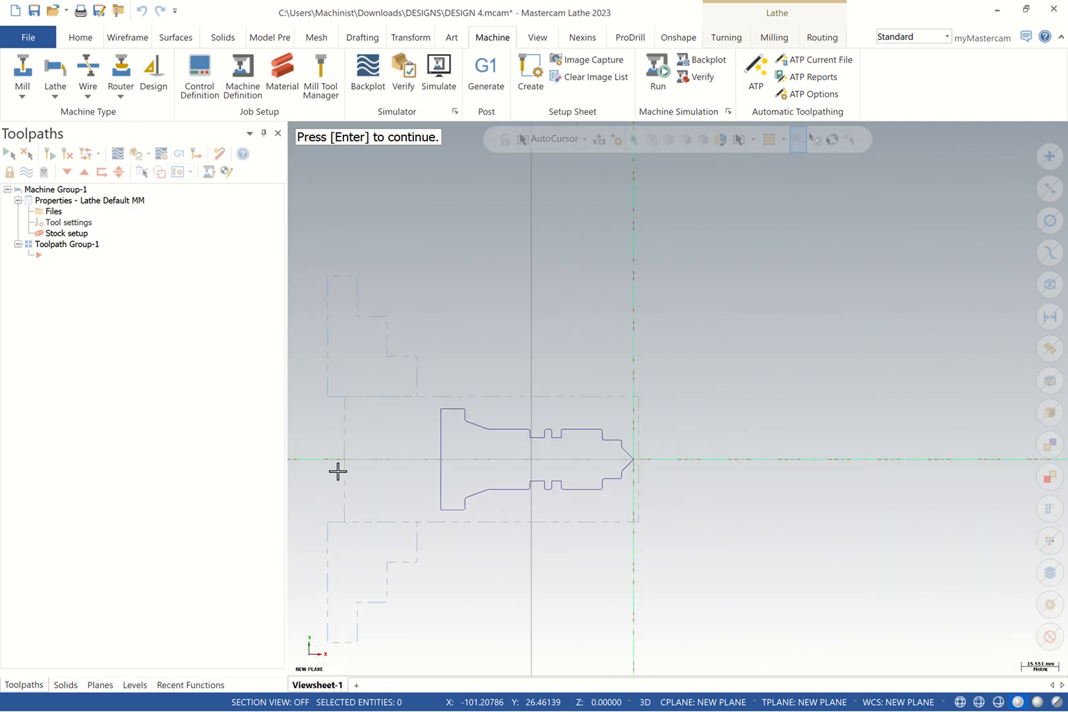
scroll(337, 470, up, 3)
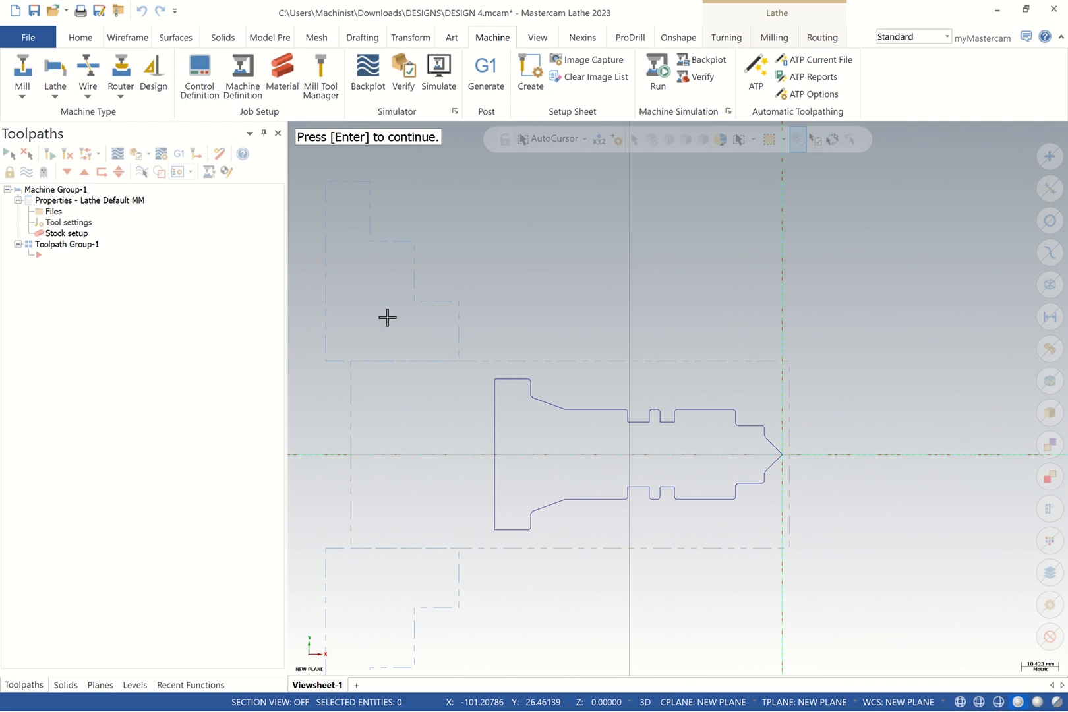
key(Return)
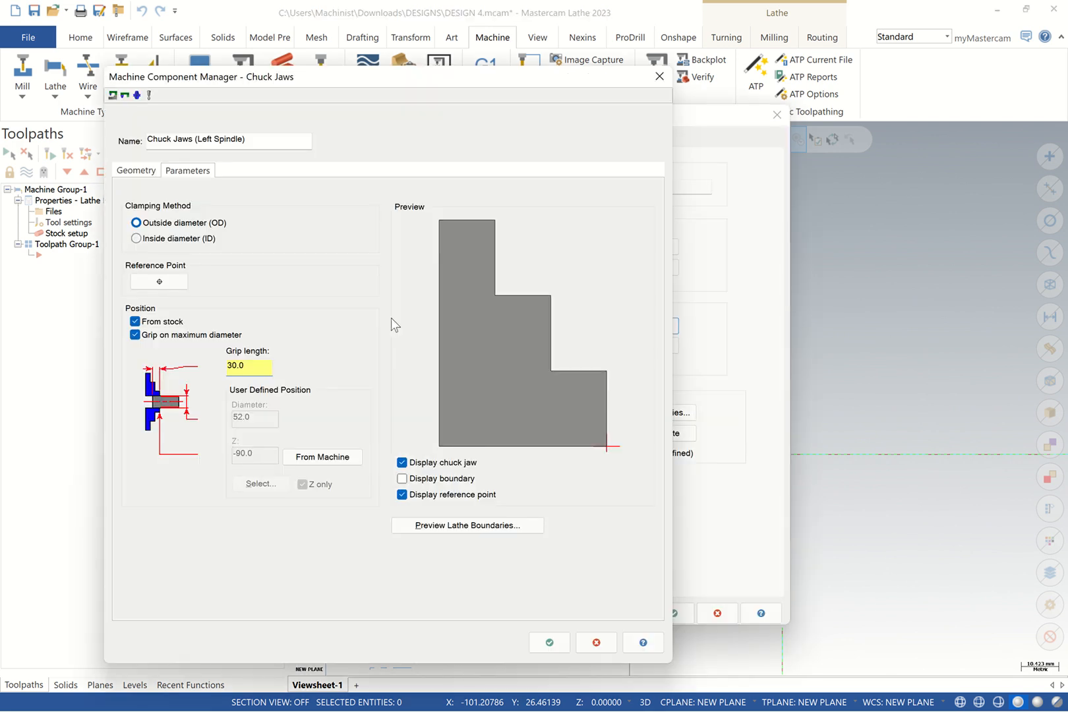
click(550, 641)
Show the chuck and stock boundaries shaded, fit them to view, and apply
click(504, 491)
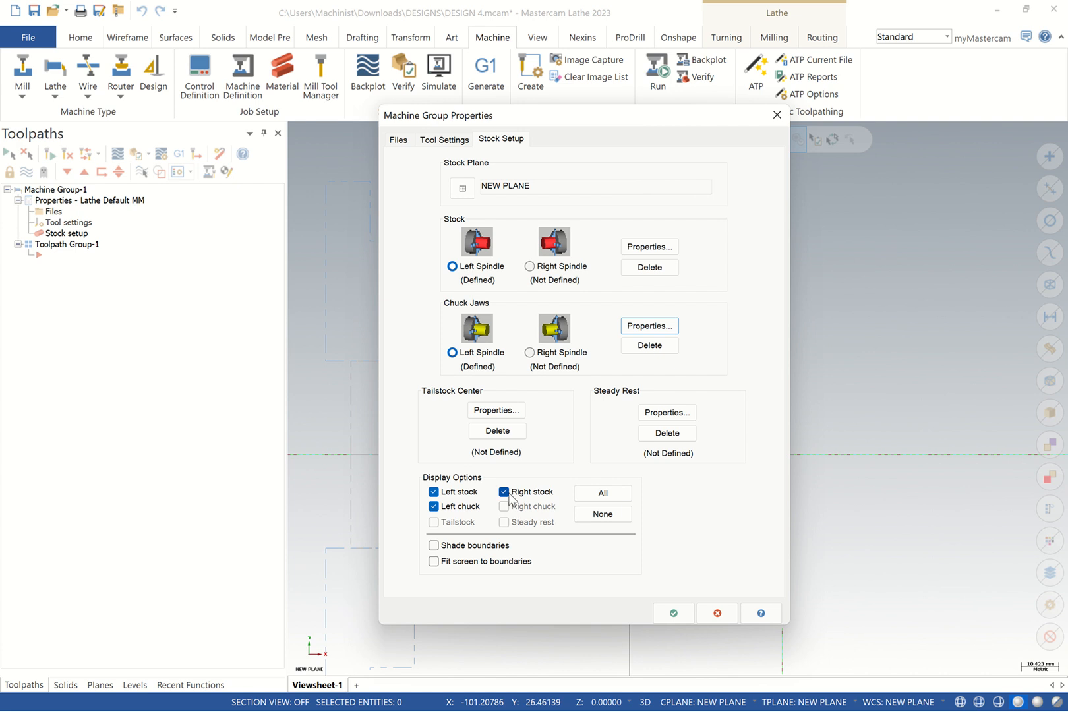
click(505, 493)
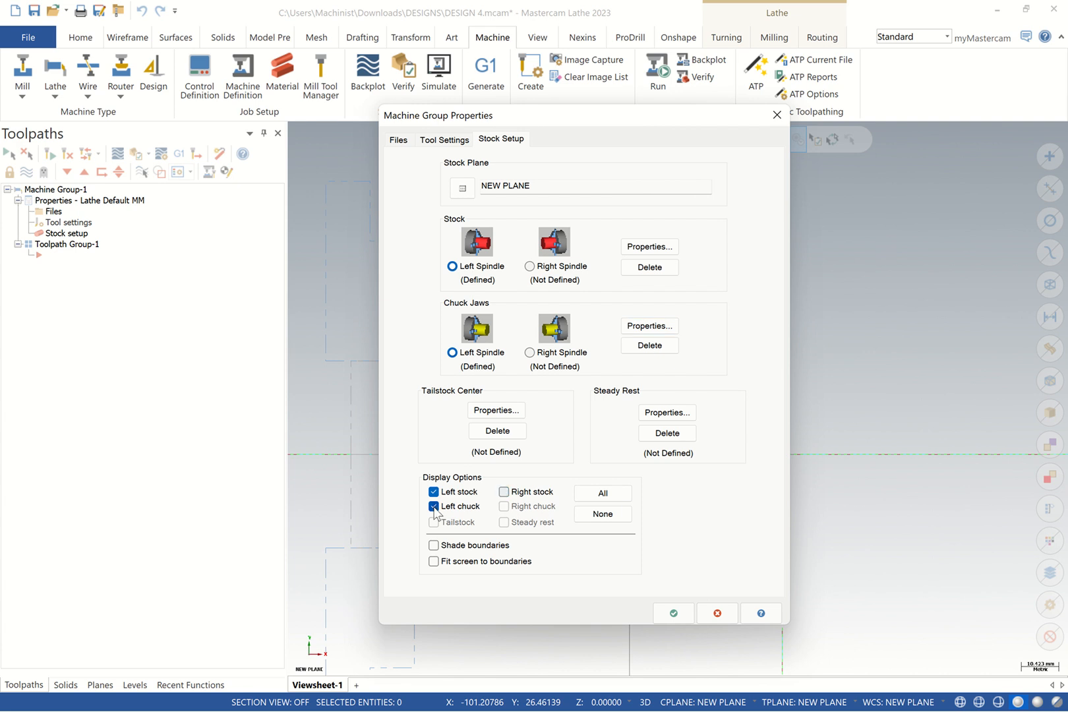
click(433, 545)
click(433, 561)
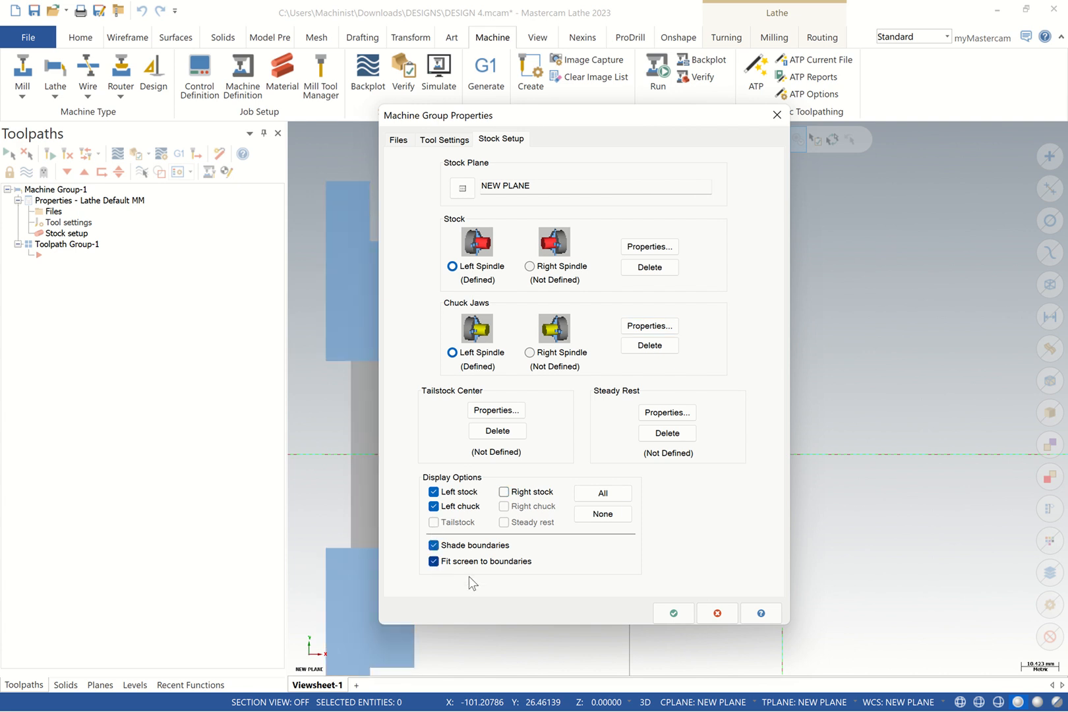
click(676, 608)
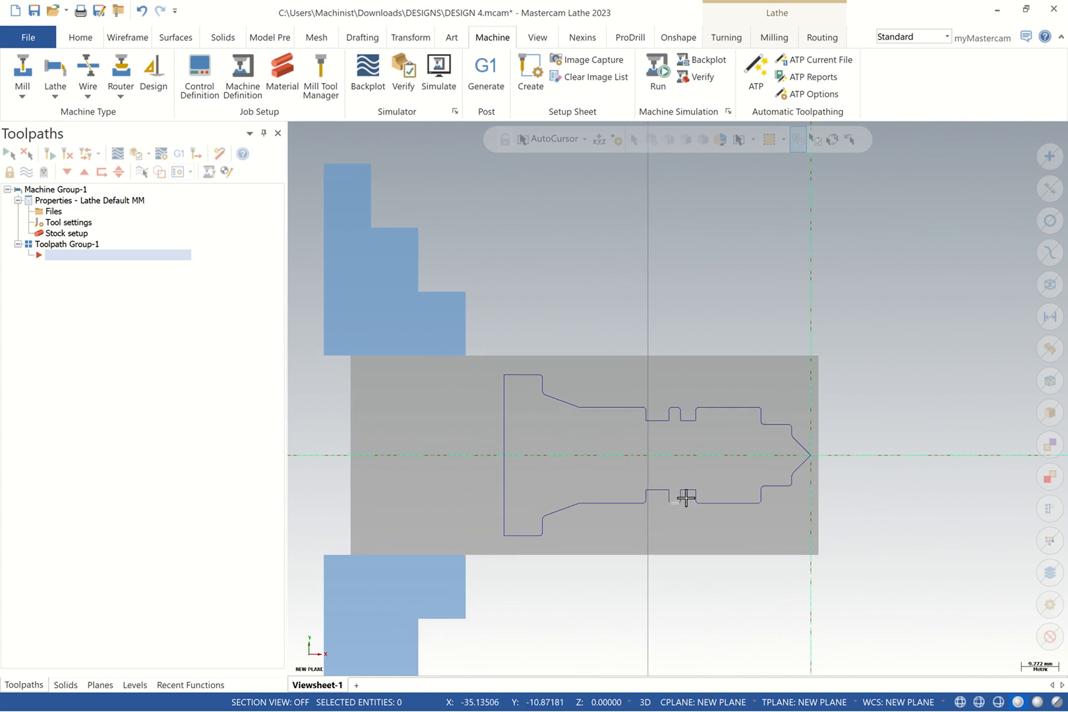
Make level 1 DESIGN 4 visible, then go back to the Toolpaths manager
click(137, 684)
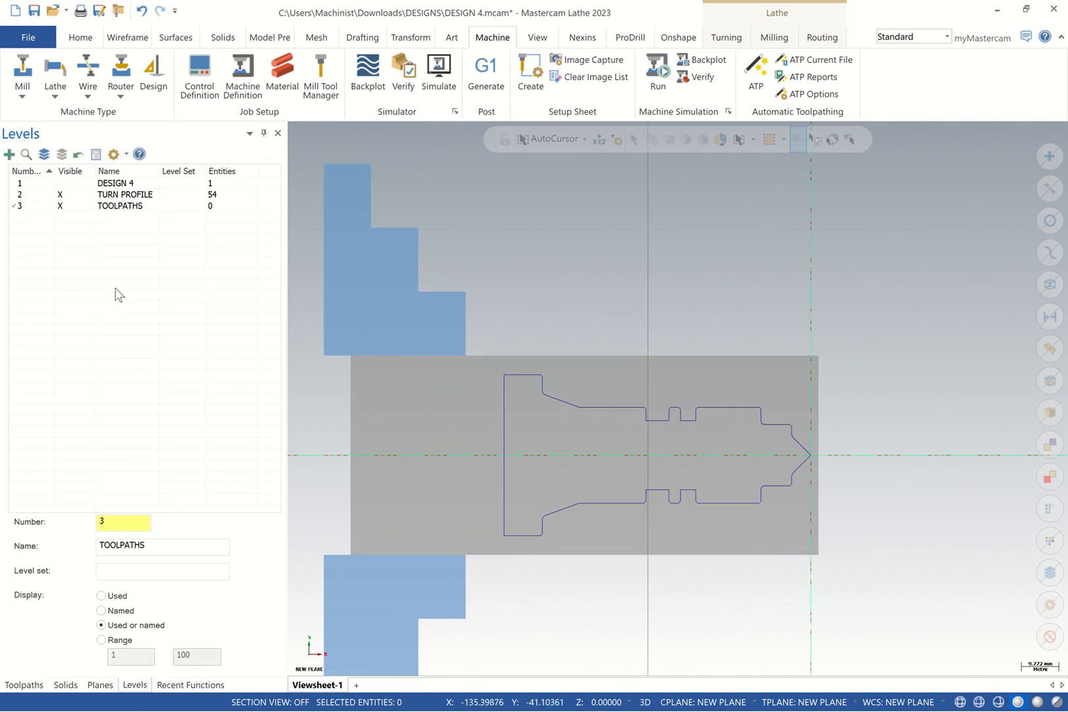
click(66, 182)
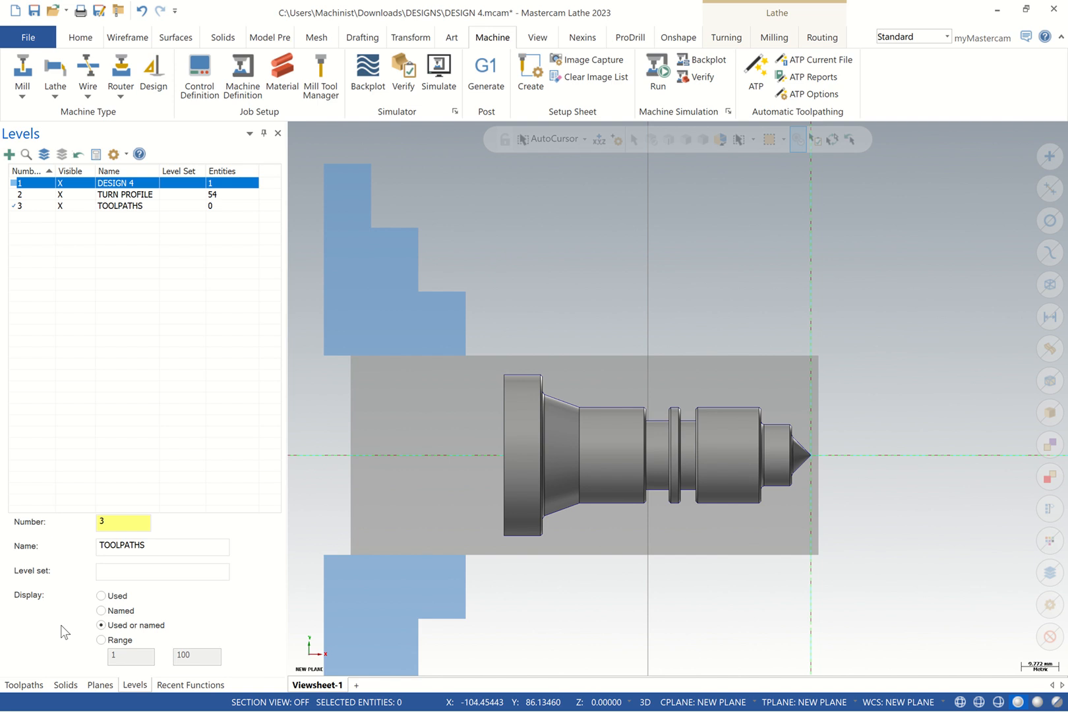
click(24, 684)
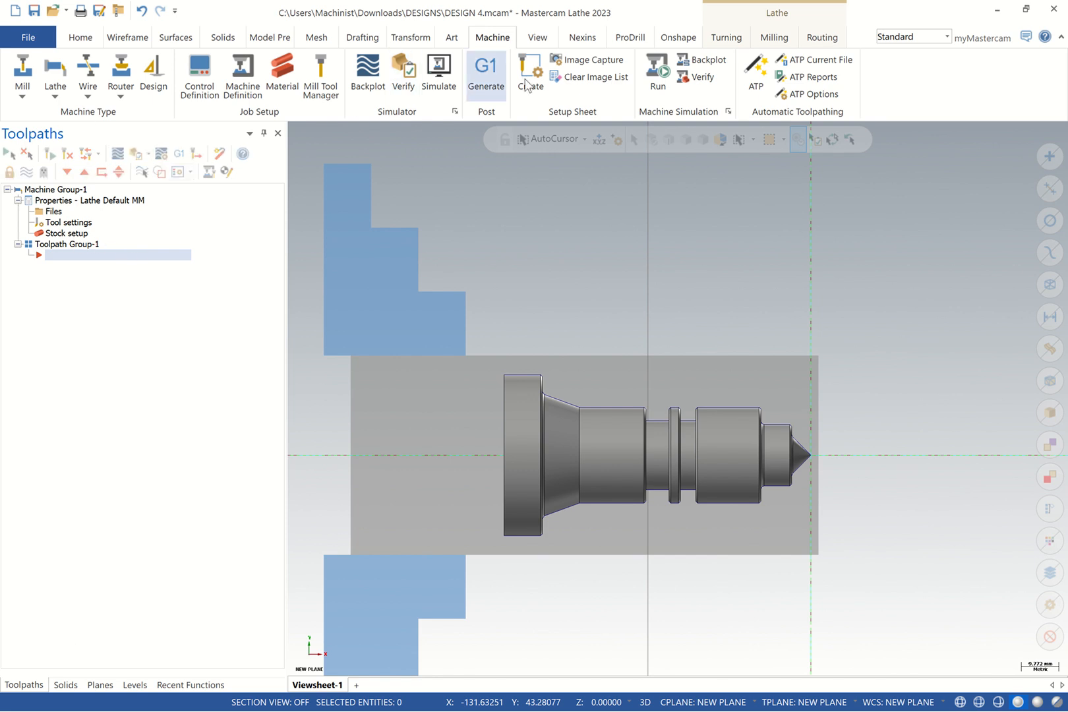
Start a Lathe Face toolpath using tool T1212 OD Right 55 deg
click(724, 38)
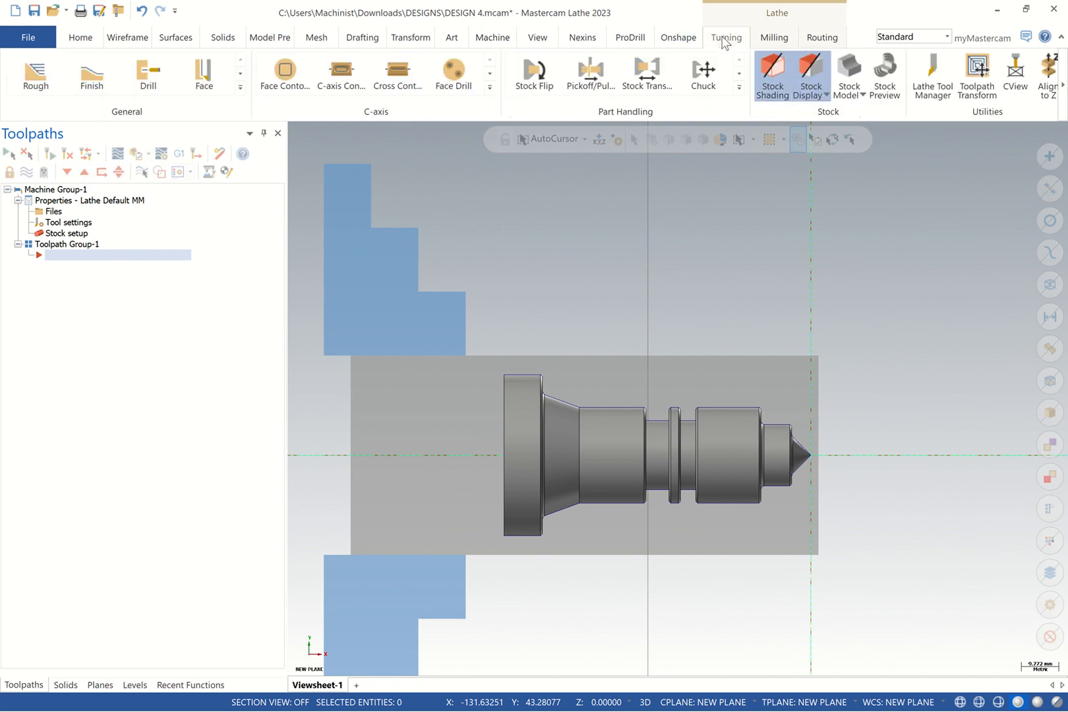
click(775, 40)
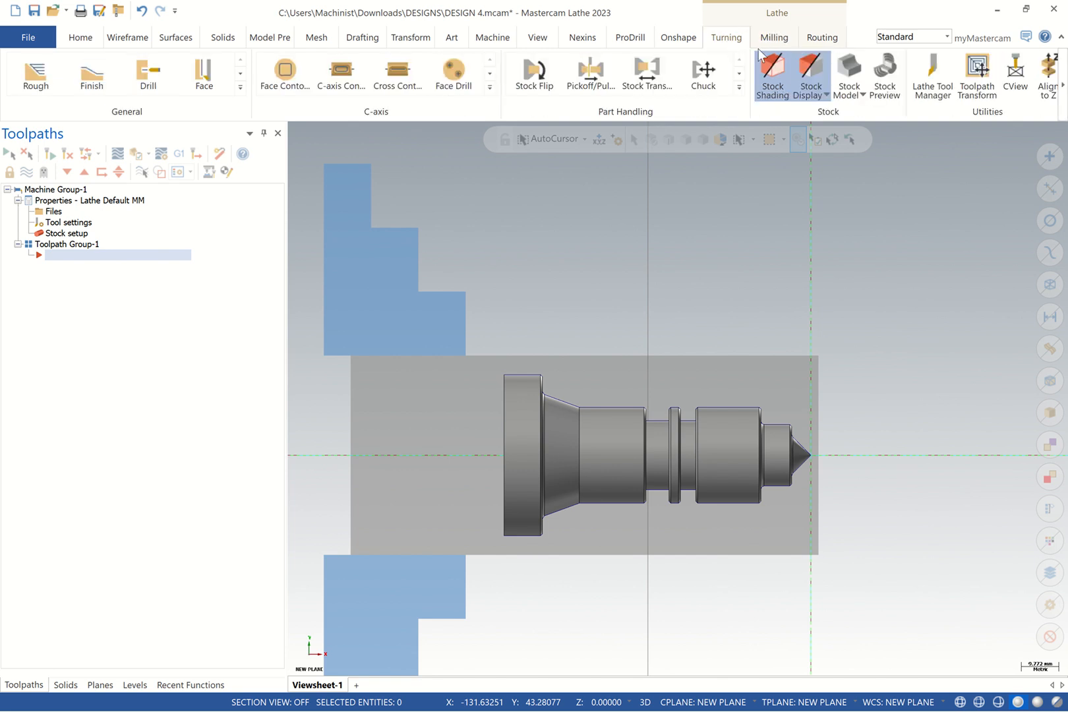
click(771, 43)
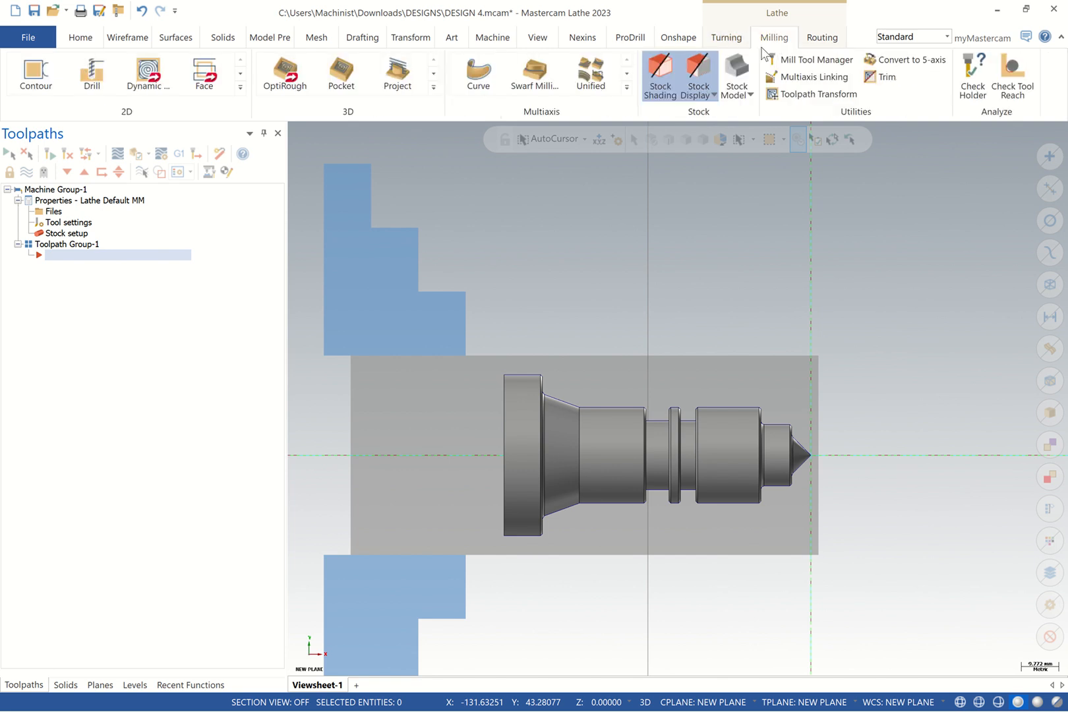
click(727, 39)
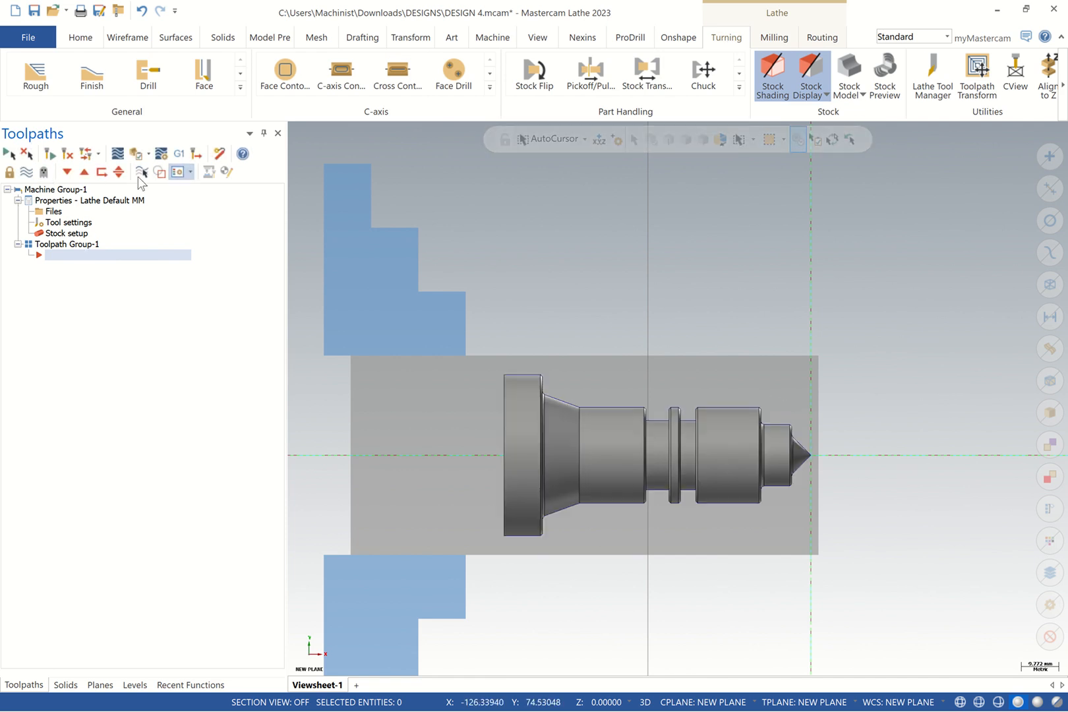
click(215, 88)
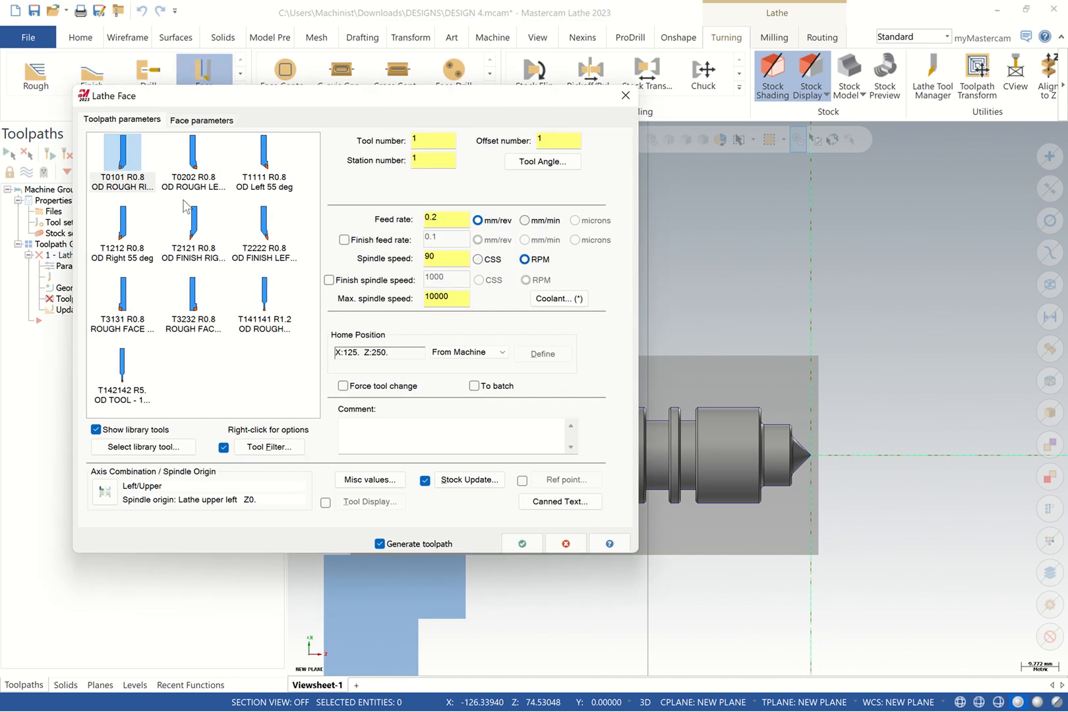
click(125, 230)
Comment the face operation OD ROUGHING and enable custom reference points
click(392, 435)
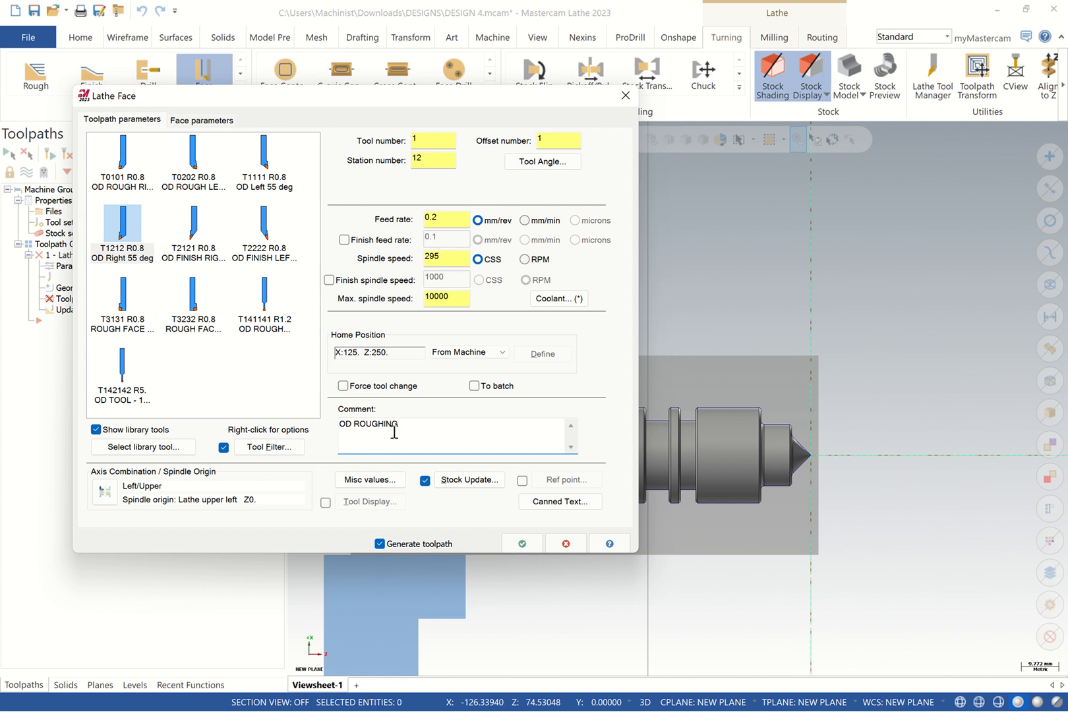
click(522, 480)
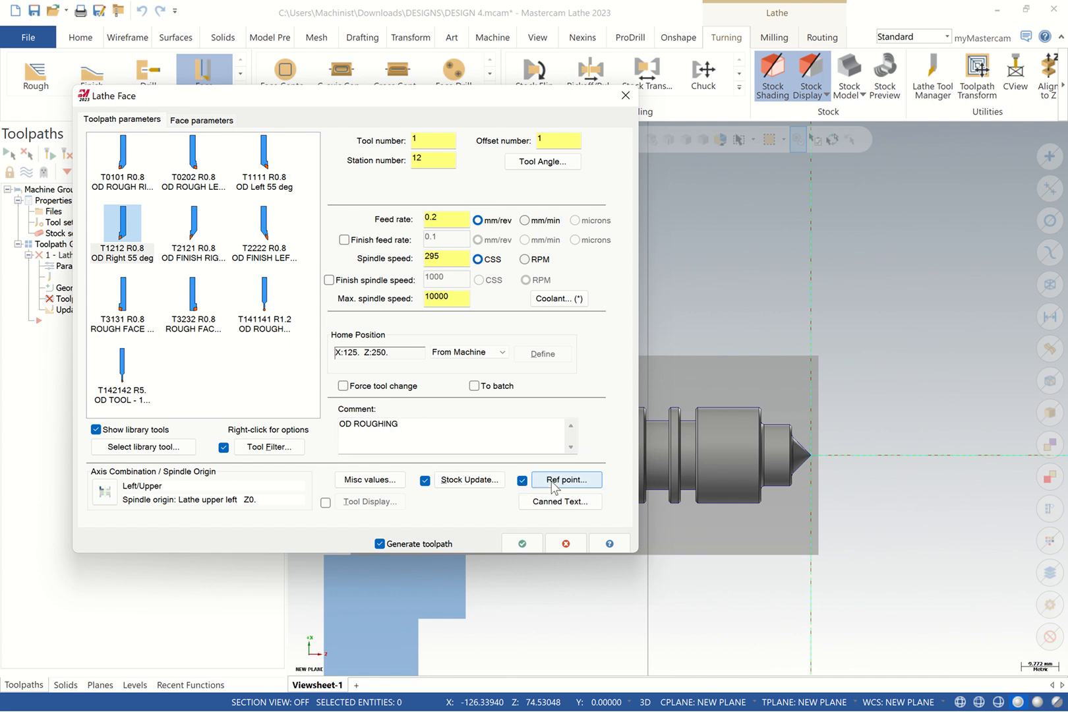
click(569, 478)
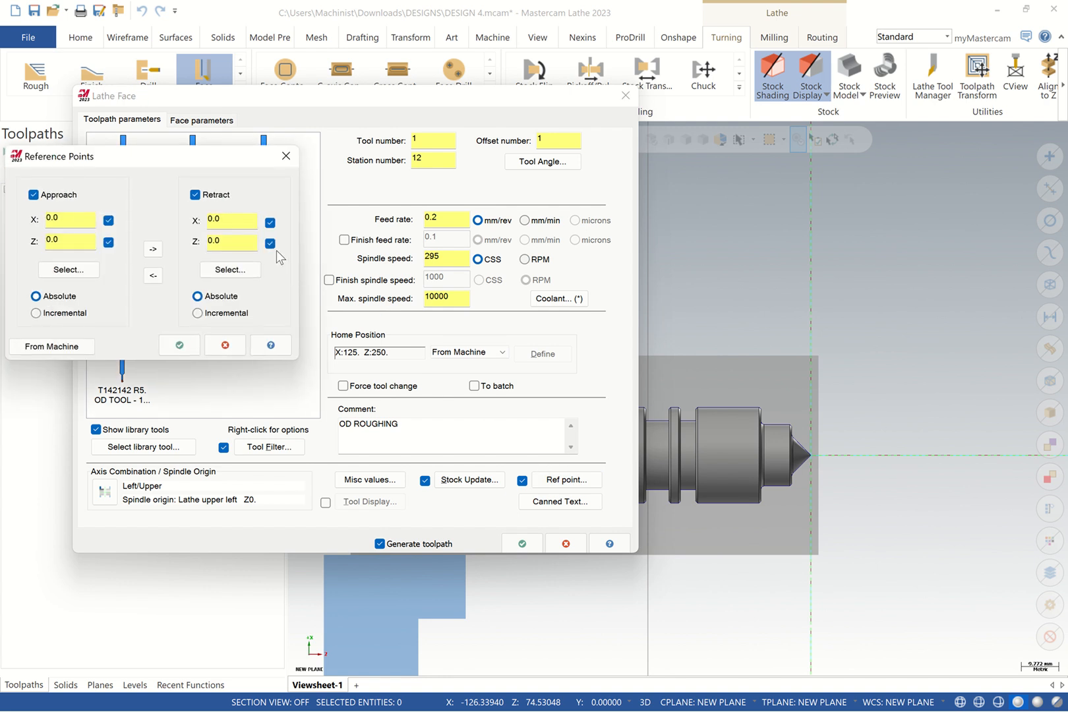
Set the approach point to X5 Z5 and copy it to the retract point
click(69, 270)
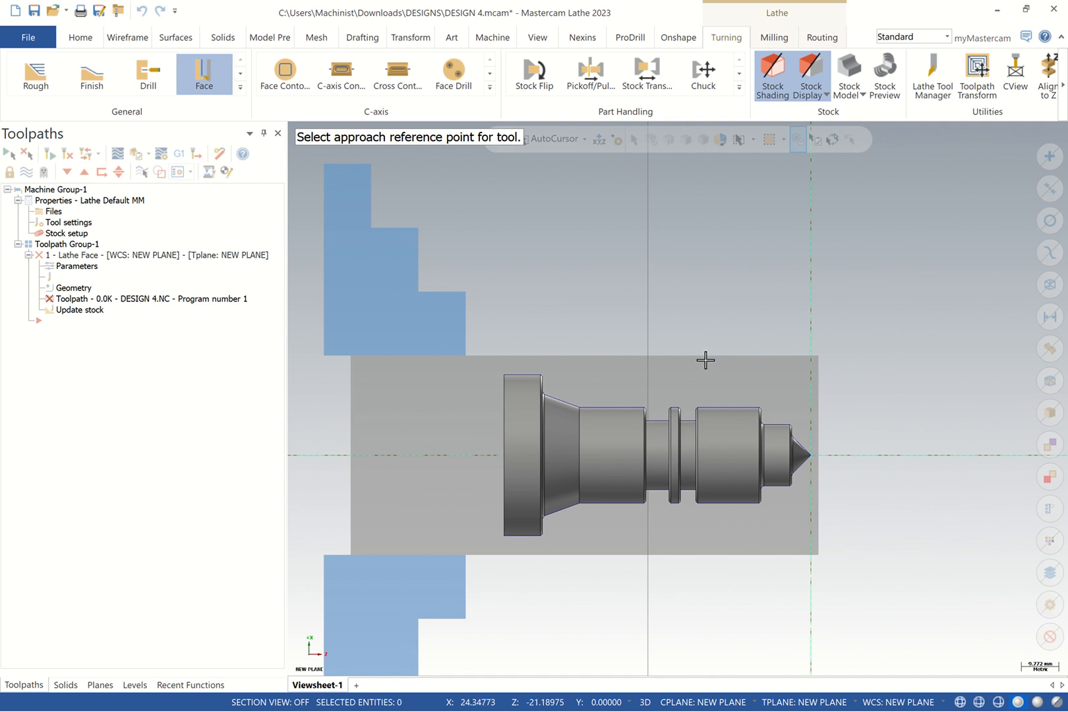
click(884, 322)
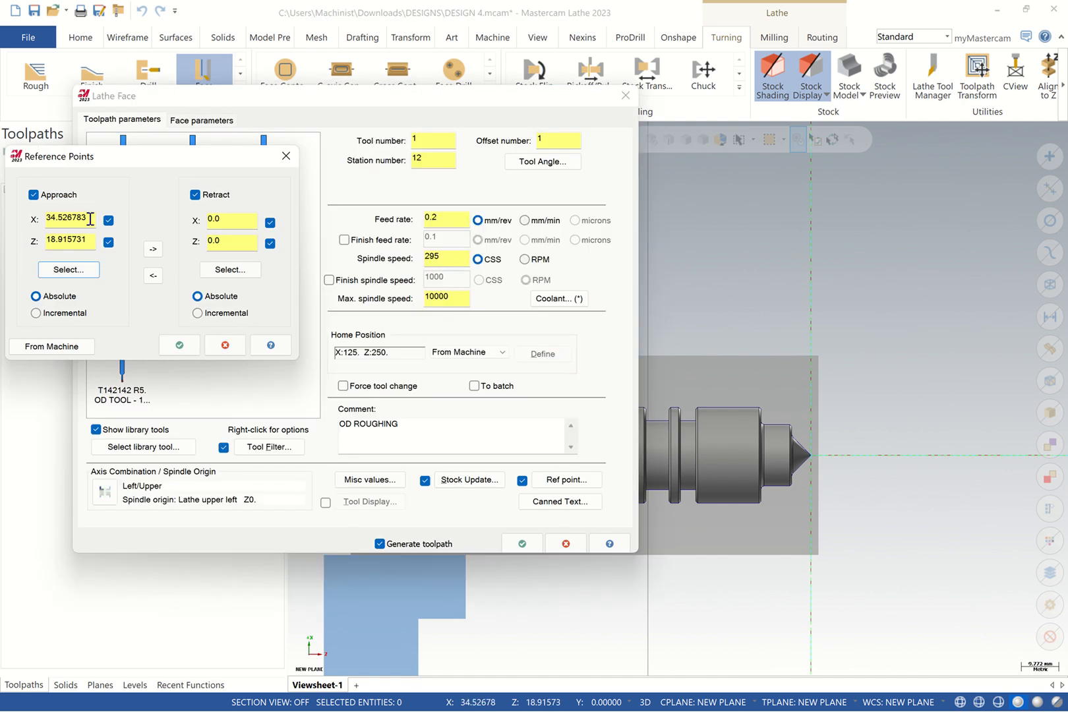
drag(86, 220, 3, 230)
text(50)
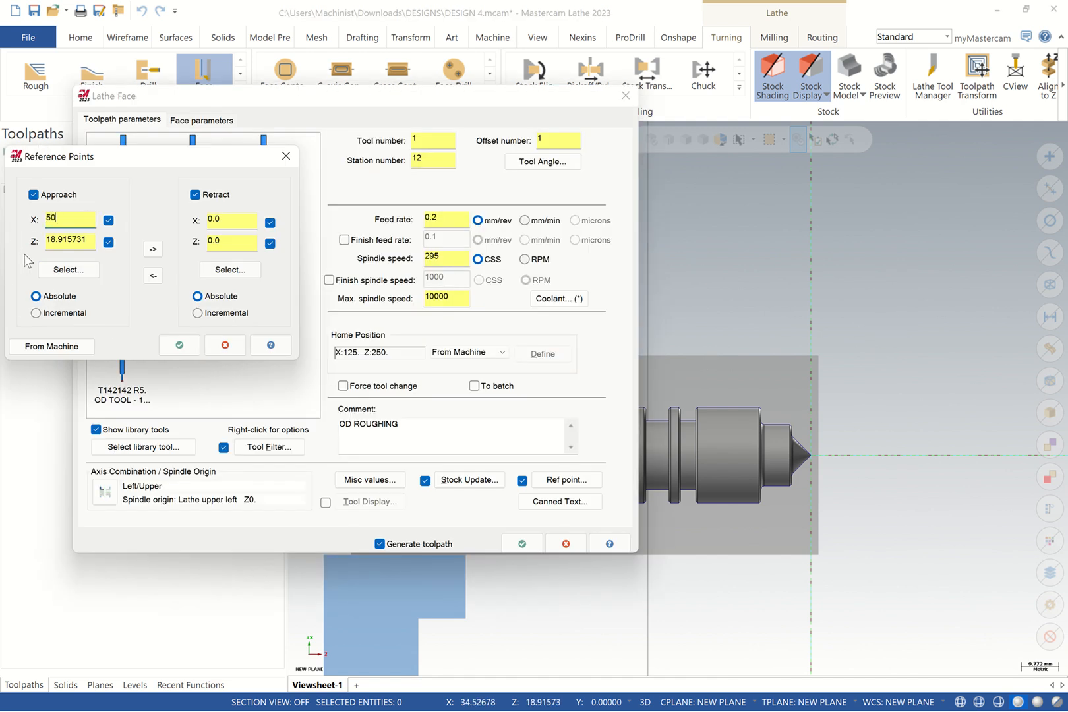
click(76, 239)
drag(89, 239, 10, 242)
text(50)
click(153, 249)
click(179, 345)
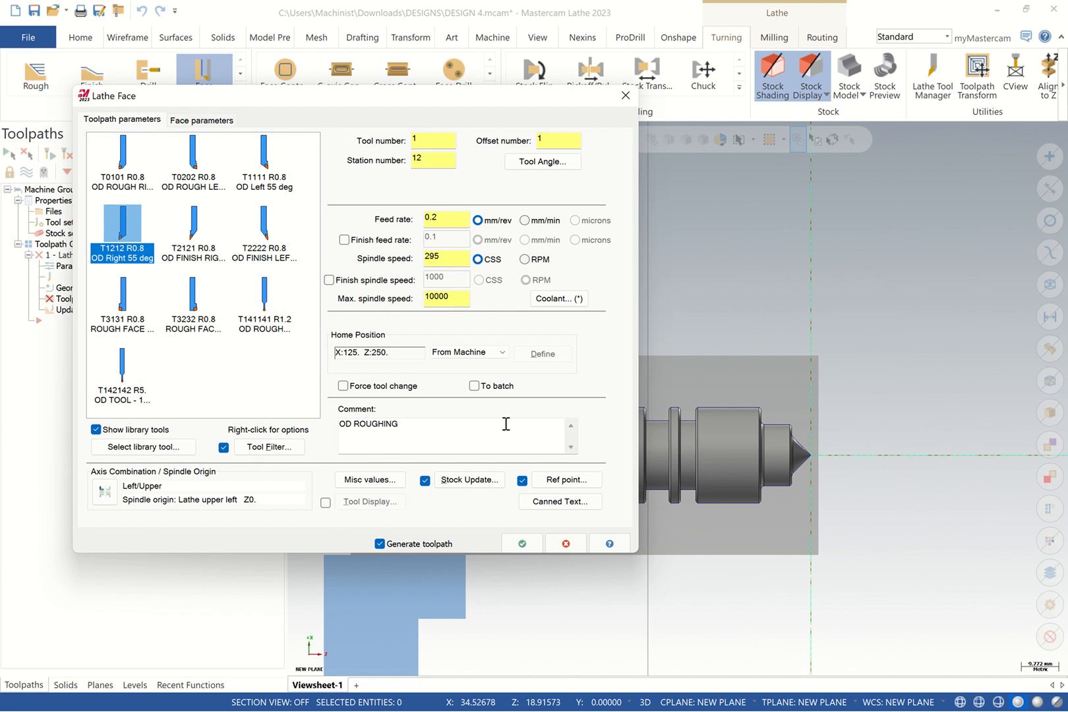
Set max spindle speed 3000, spindle speed 400 CSS, flood coolant, Left/Upper axis combination
double_click(459, 296)
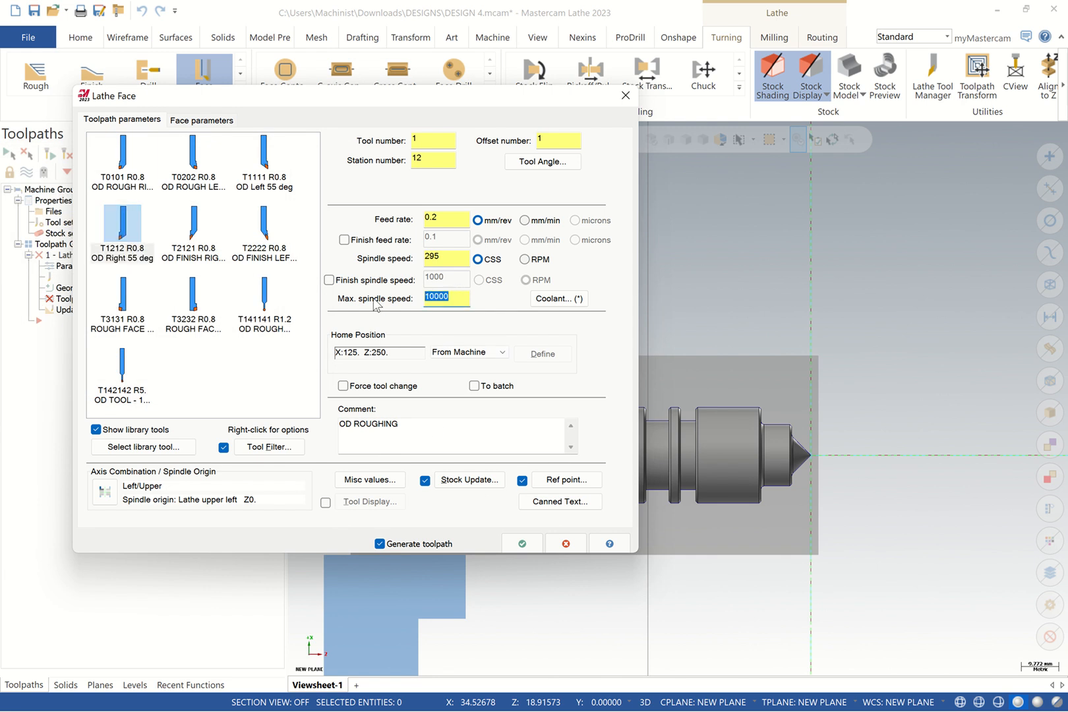
text(3000)
double_click(446, 257)
text(4)
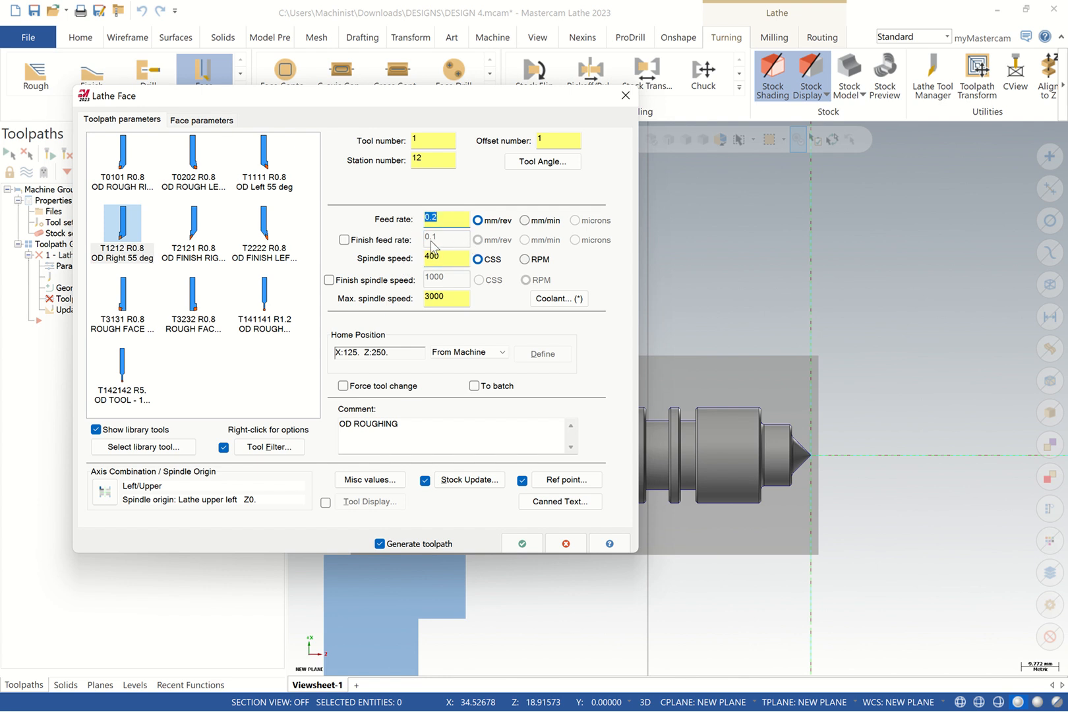
text(0)
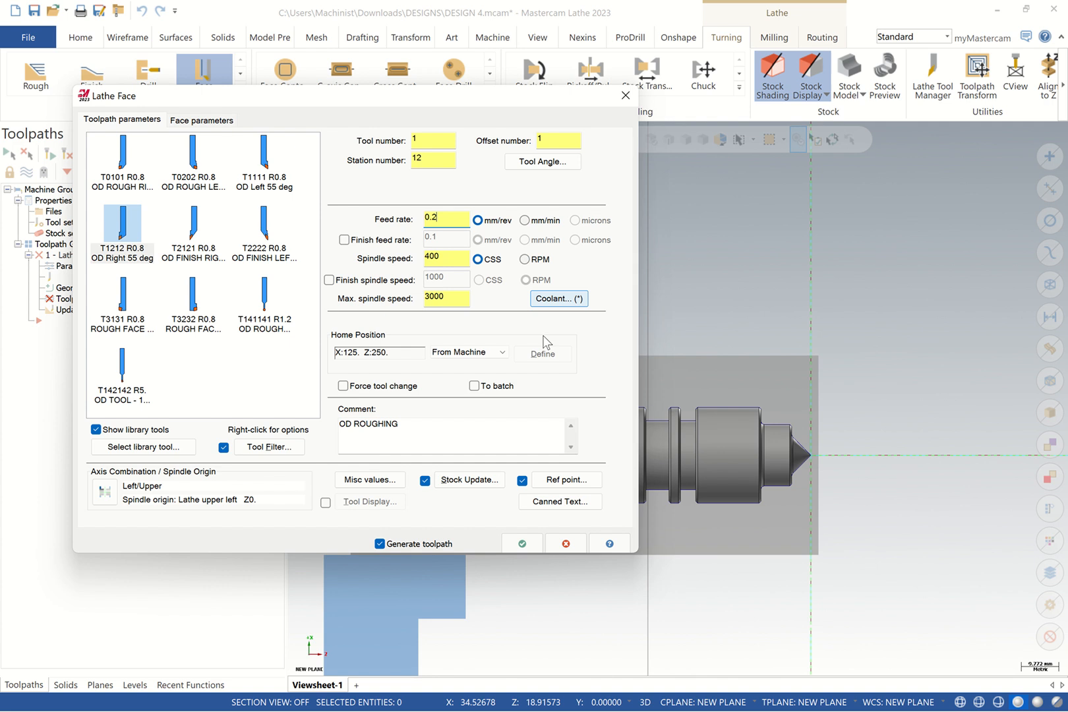
click(563, 301)
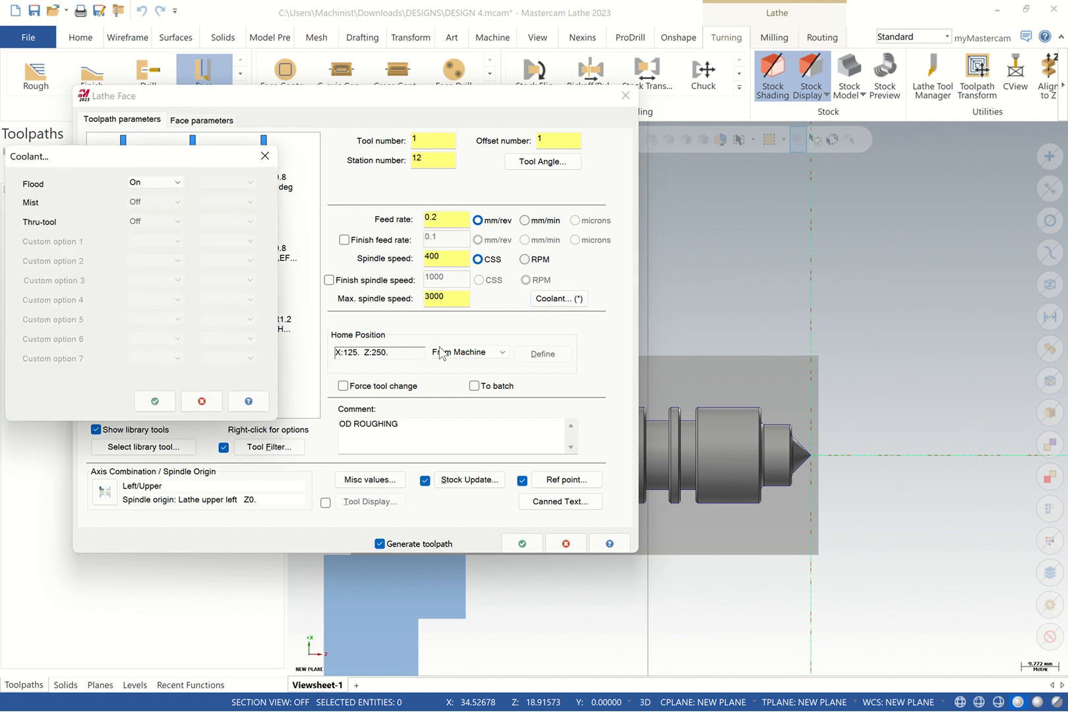
click(155, 400)
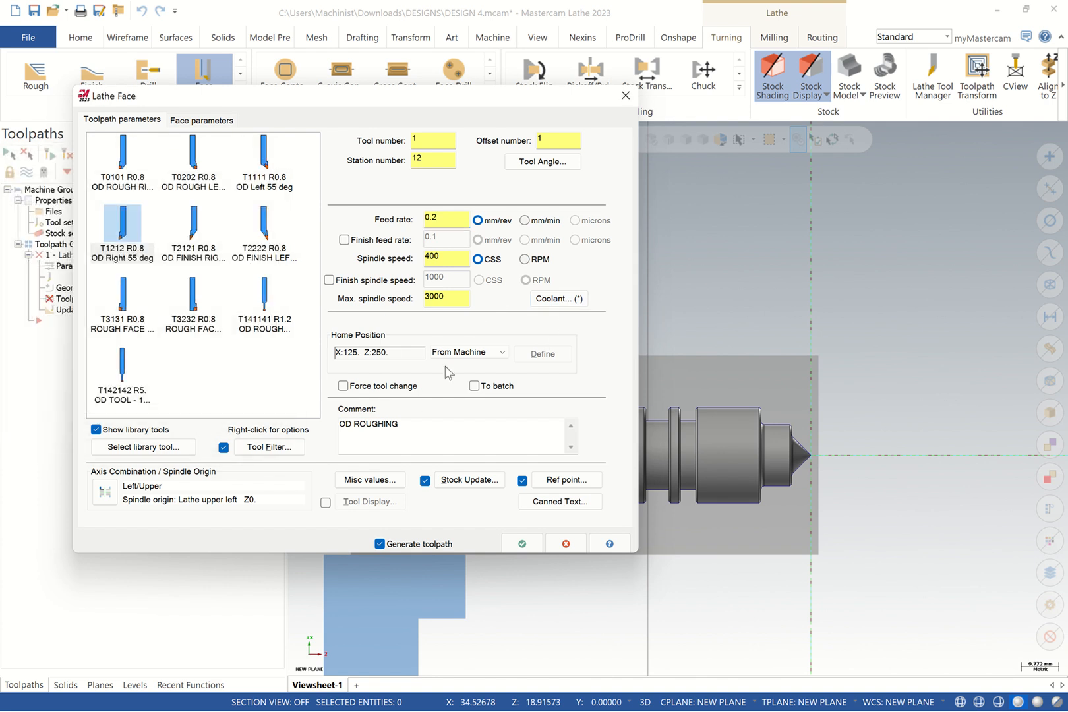
click(105, 491)
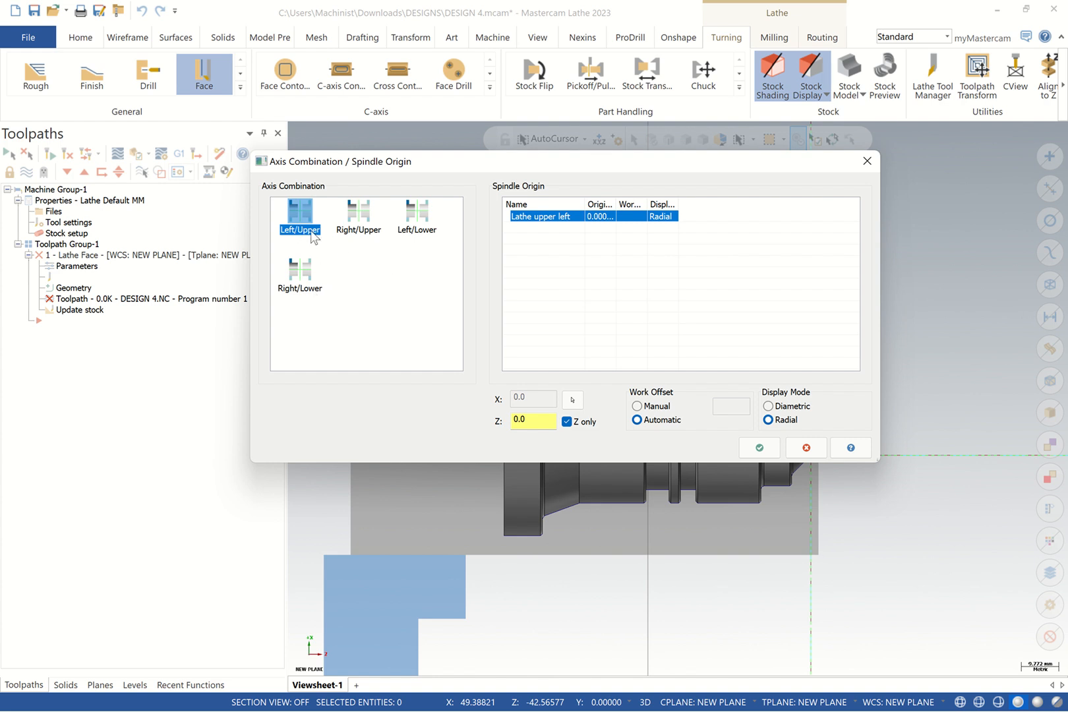
click(751, 446)
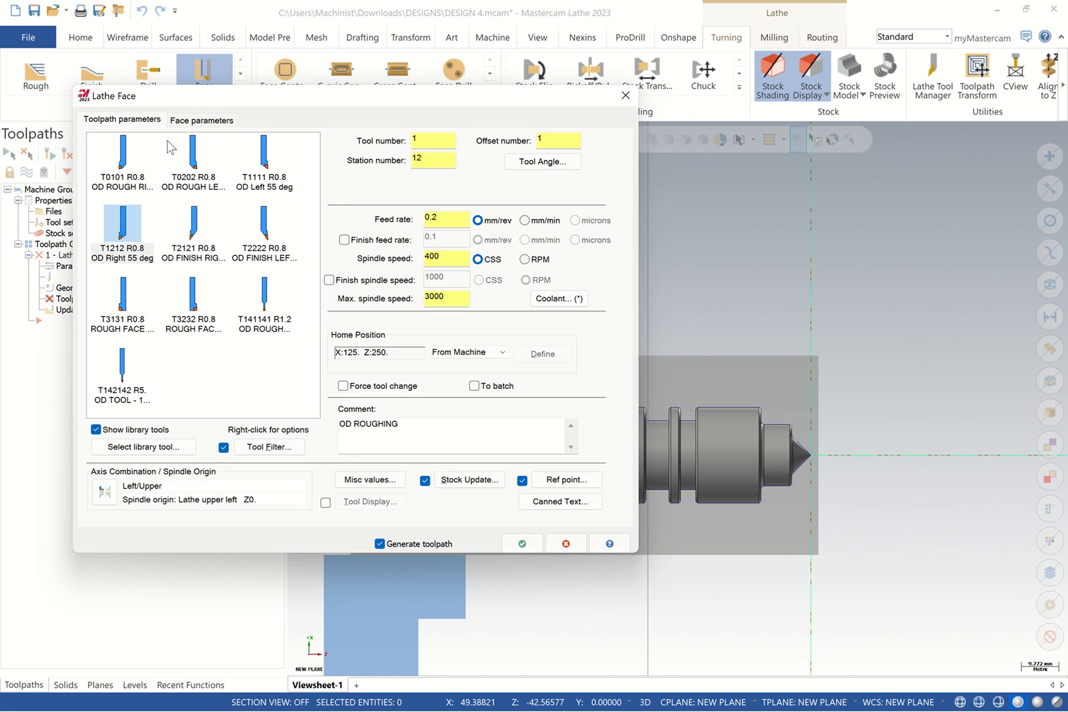
Give the face pass a 1.0 rough stepover and 0.02 filter tolerance, then generate it
click(201, 121)
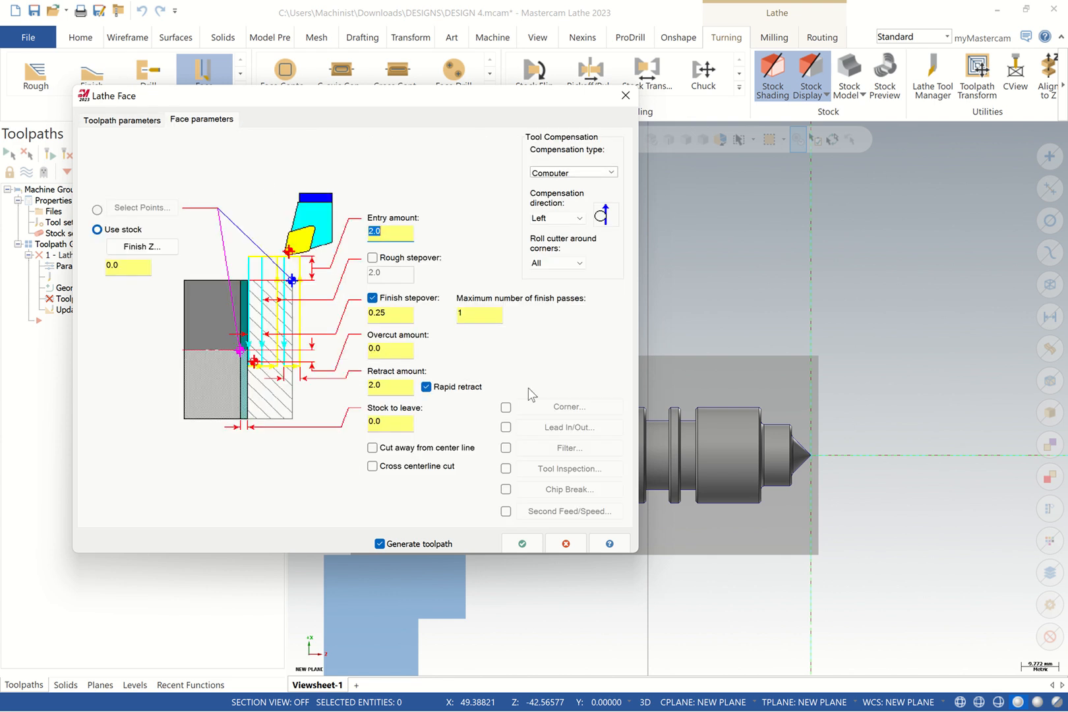
click(373, 258)
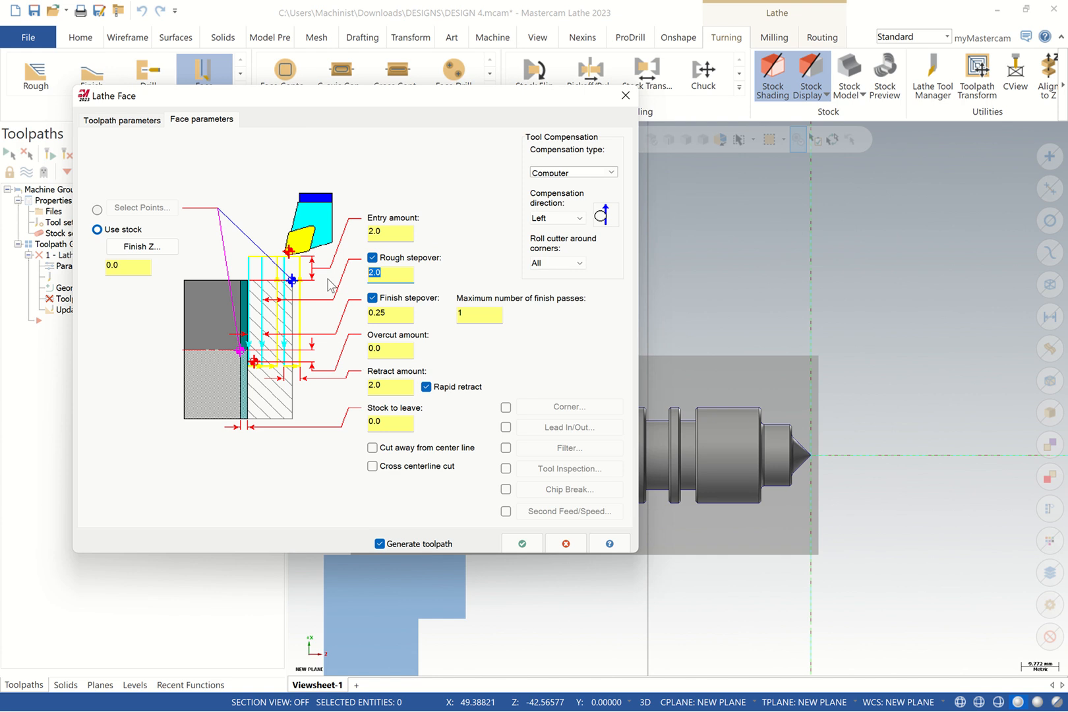
text(.8)
drag(394, 272, 341, 275)
text(1)
click(506, 447)
click(569, 448)
text(0)
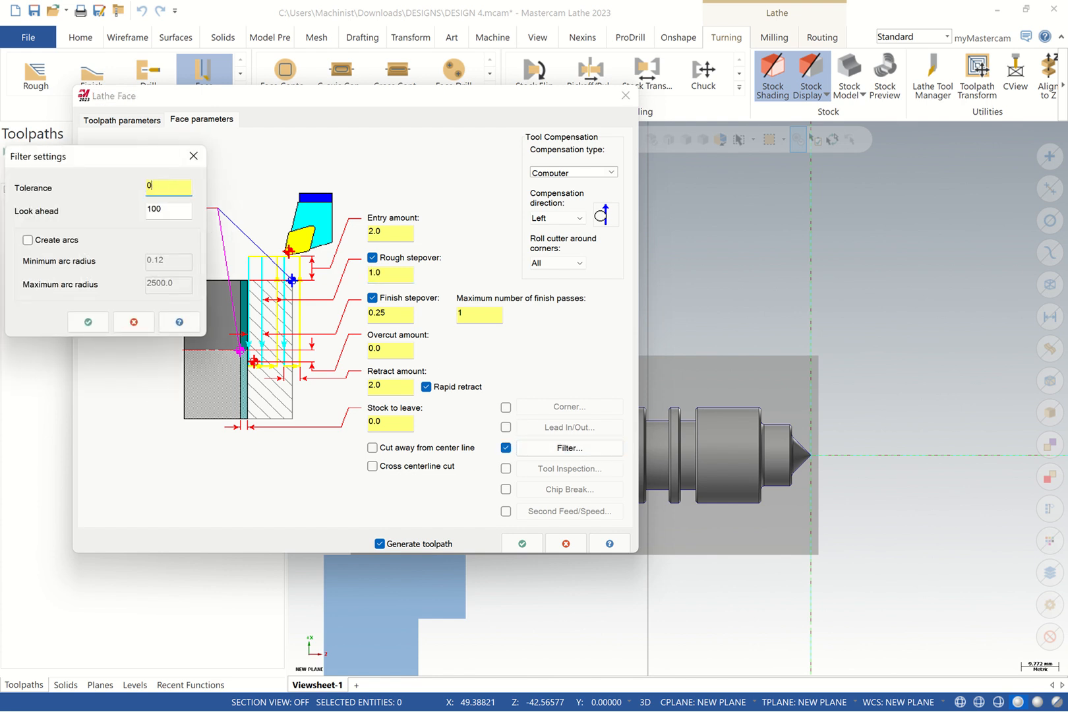
click(86, 322)
click(524, 543)
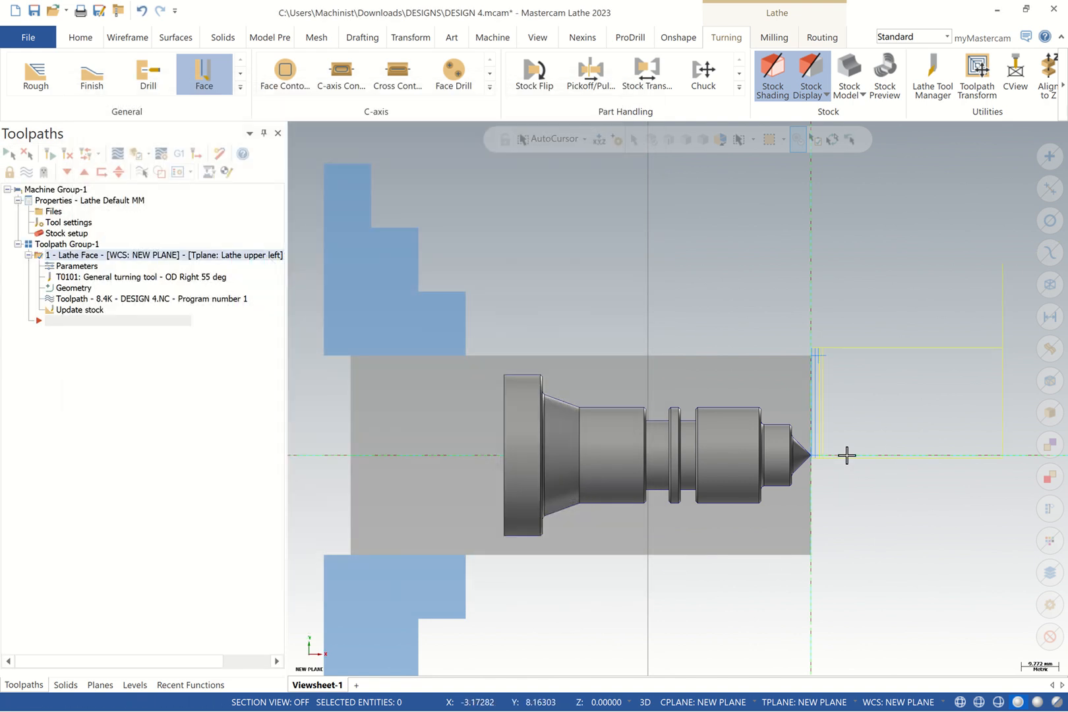
Start a Lathe Rough toolpath and hide the level holding the solid model
scroll(834, 394, up, 1)
scroll(834, 395, up, 2)
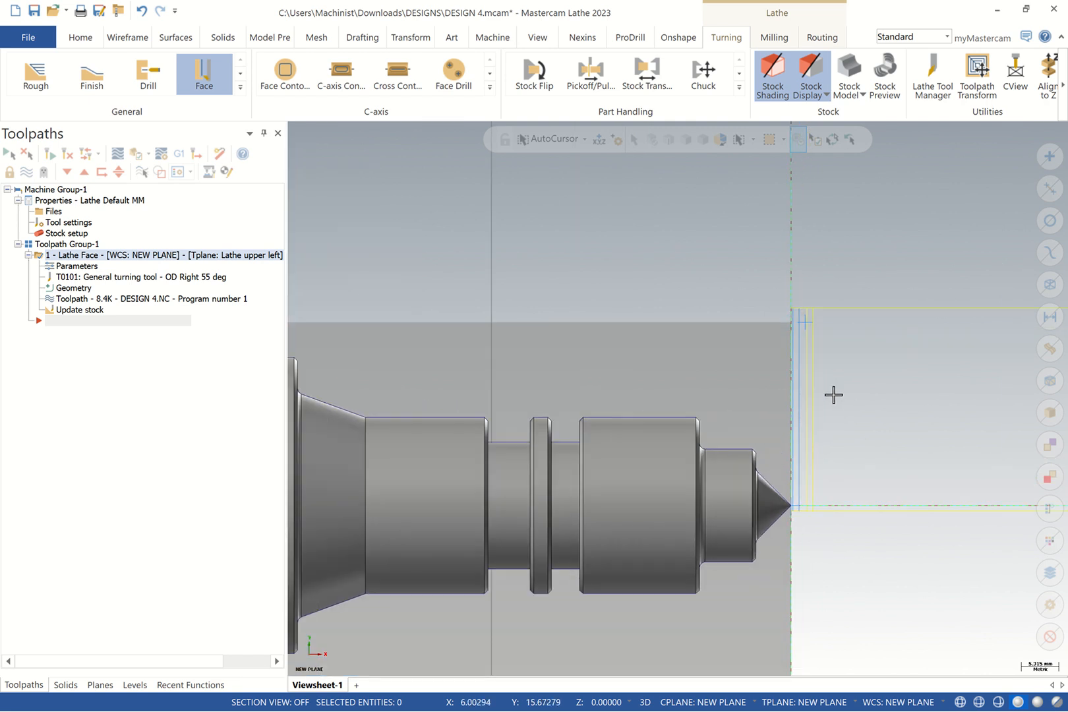
scroll(816, 473, down, 1)
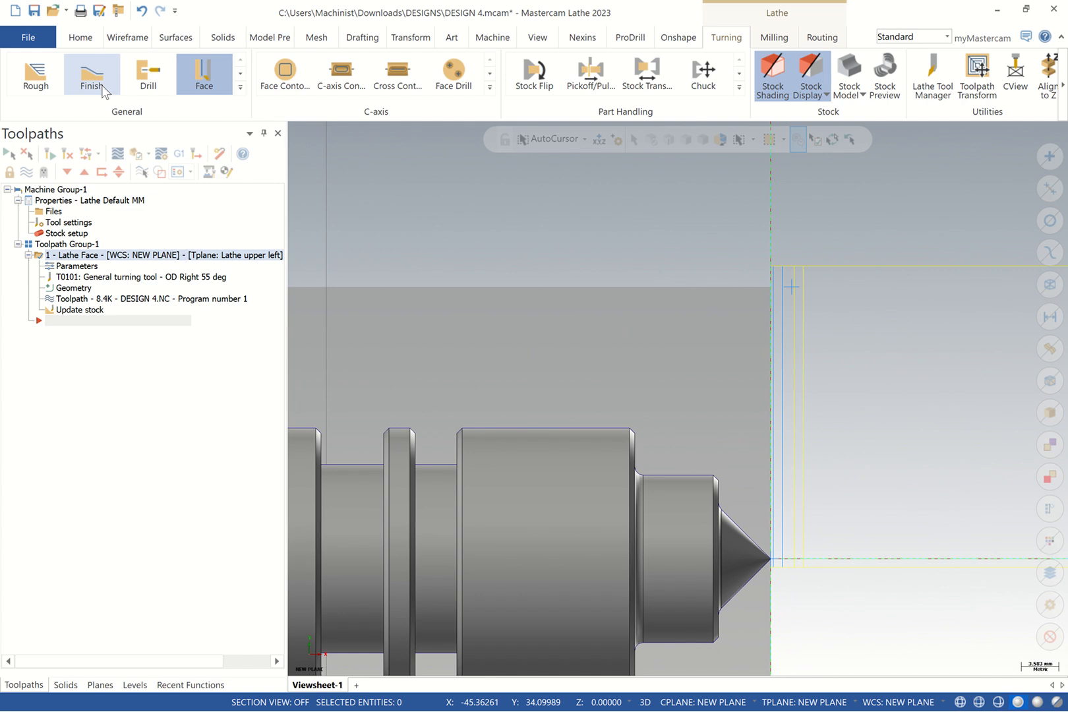
click(47, 85)
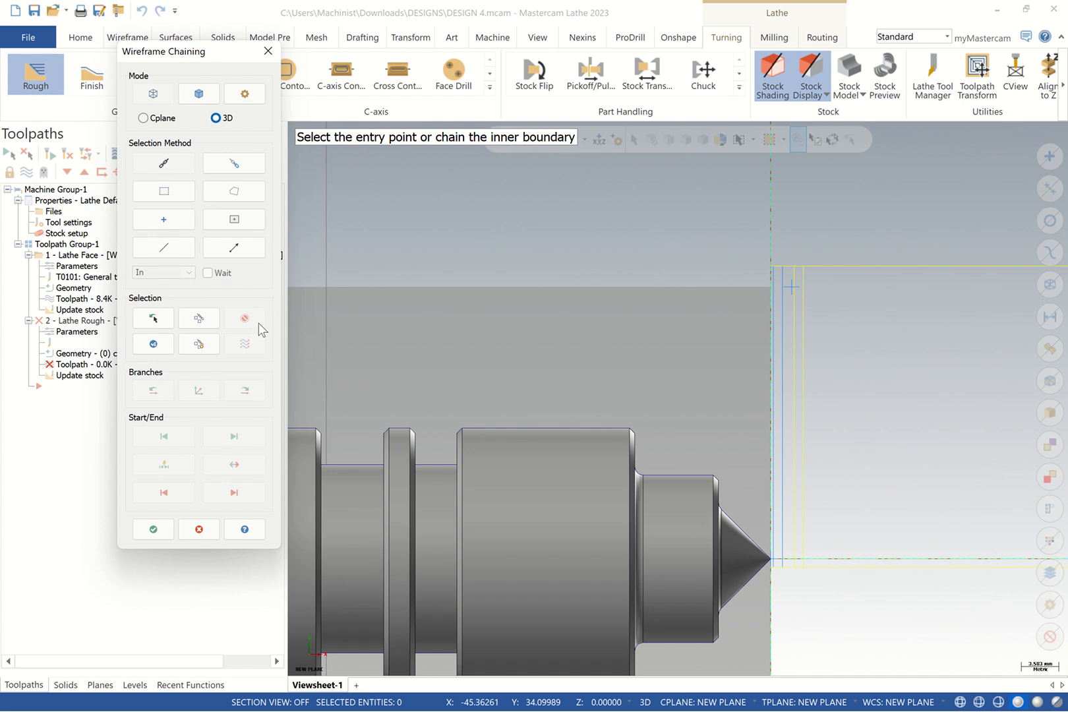
click(136, 683)
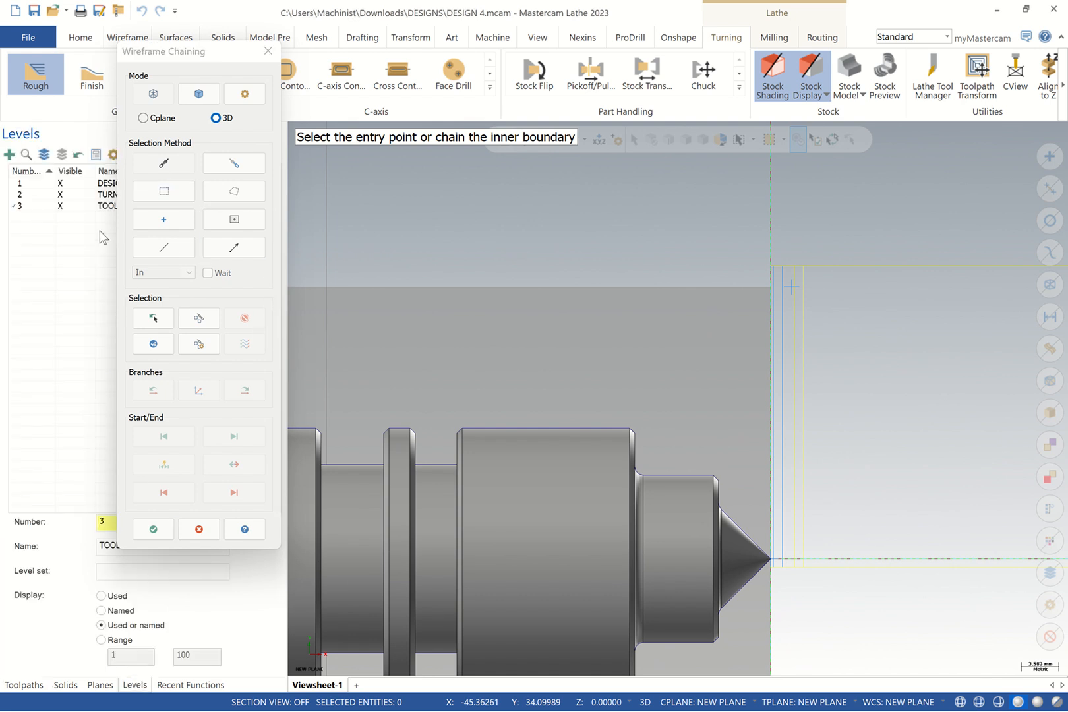
click(70, 186)
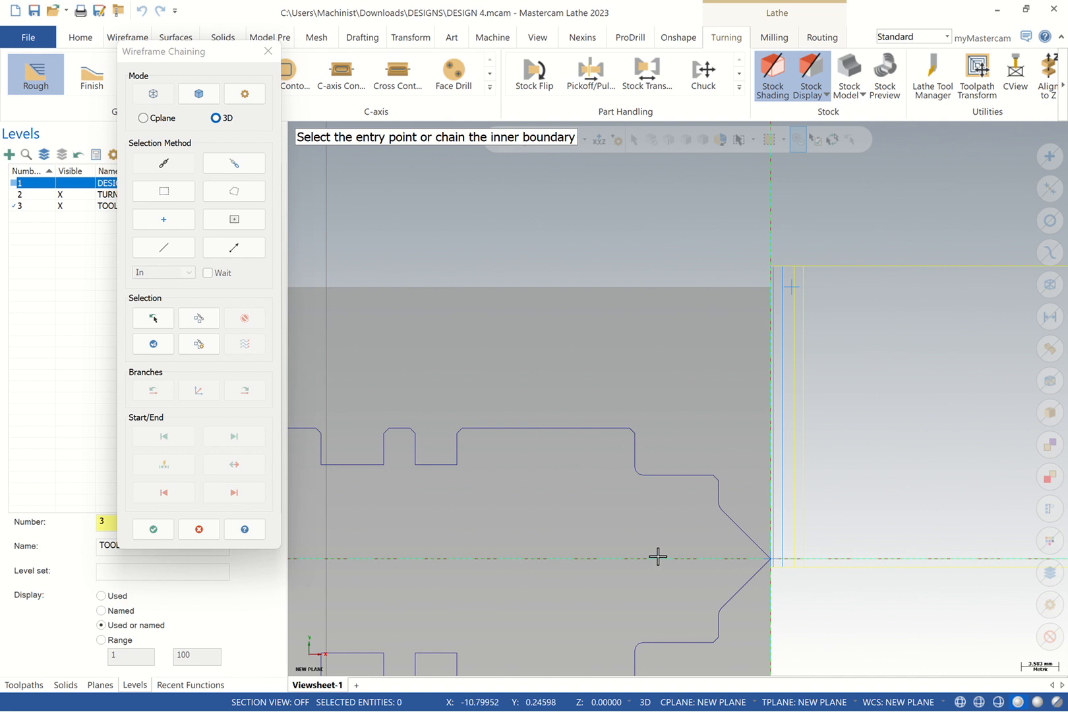
Chain the outer turn profile starting at the chamfer and confirm the chain
scroll(655, 557, down, 2)
scroll(653, 557, down, 2)
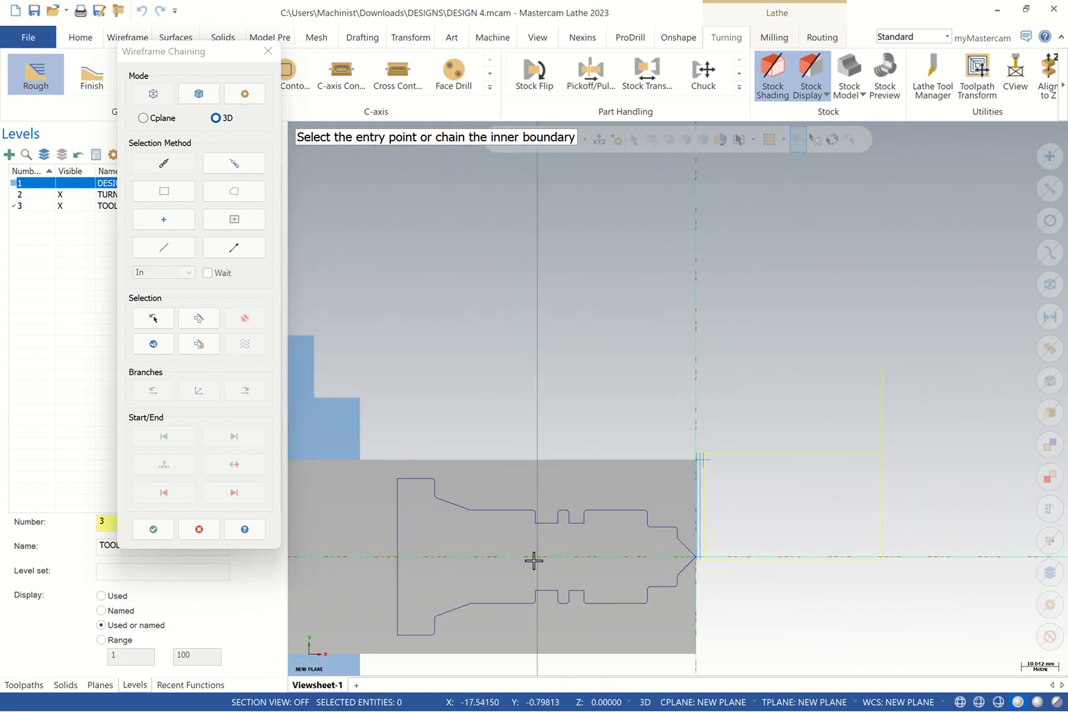
scroll(356, 571, up, 2)
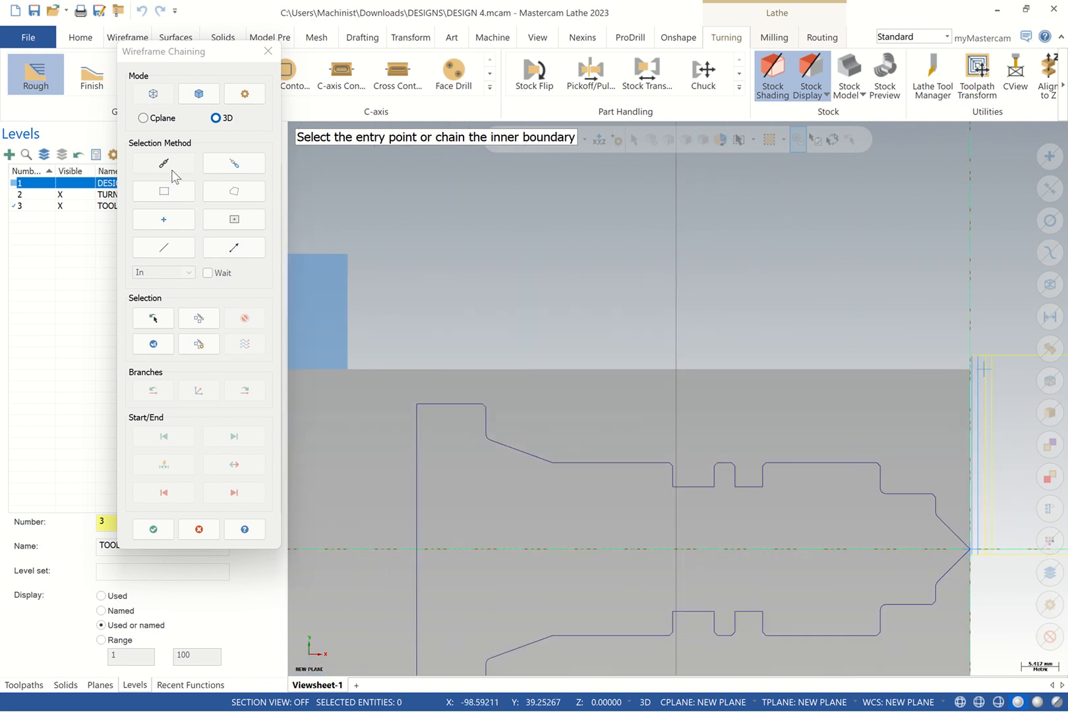
click(961, 536)
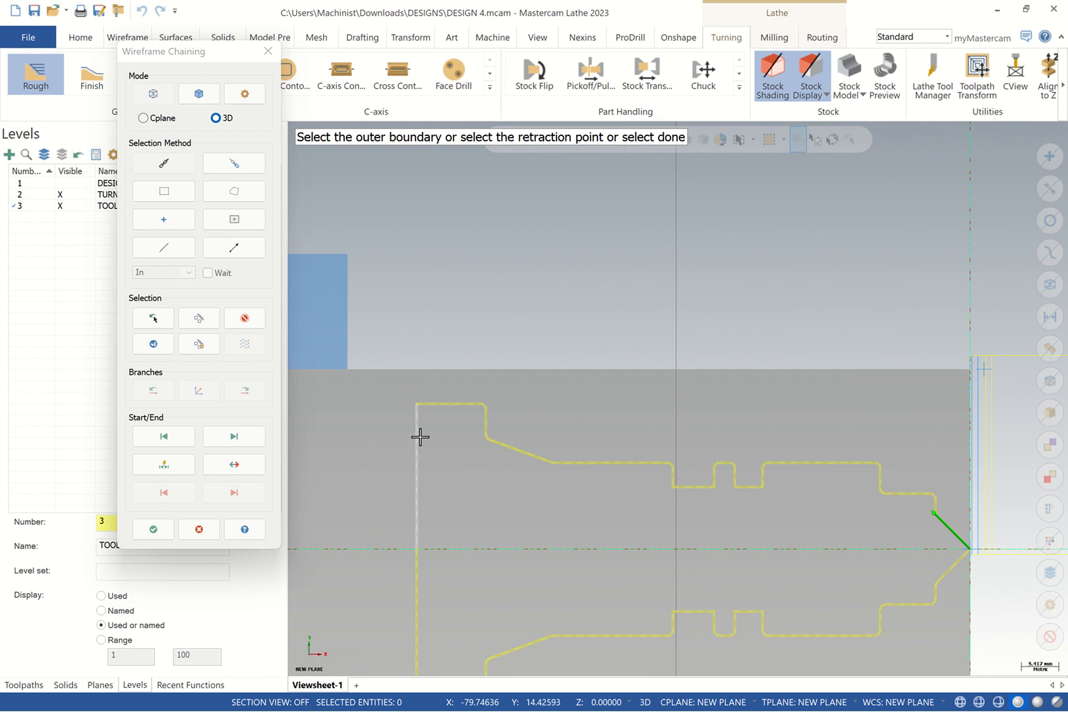
click(440, 404)
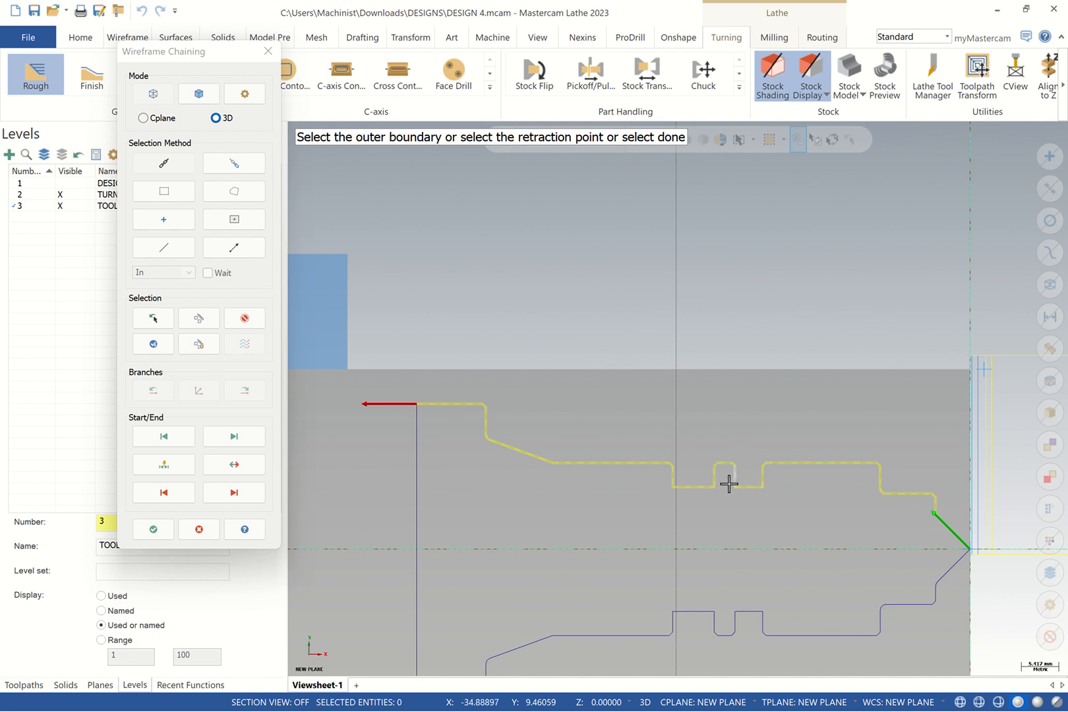
click(168, 535)
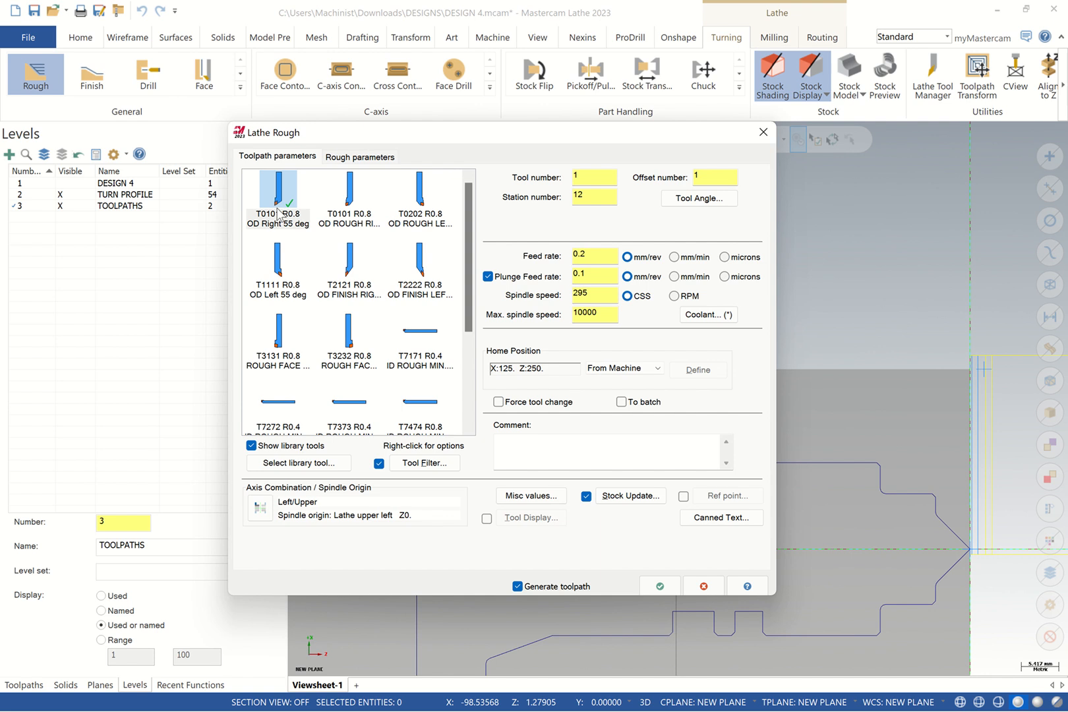
Comment the rough toolpath OD ROUGHING 2 and enable reference points
click(568, 459)
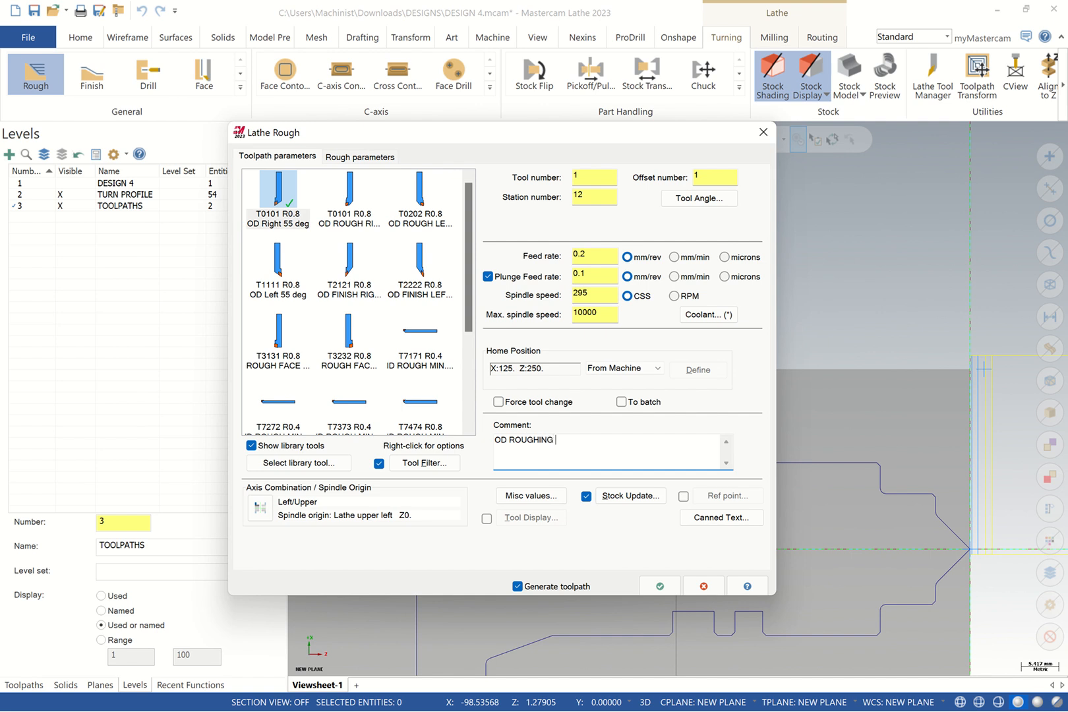
click(684, 495)
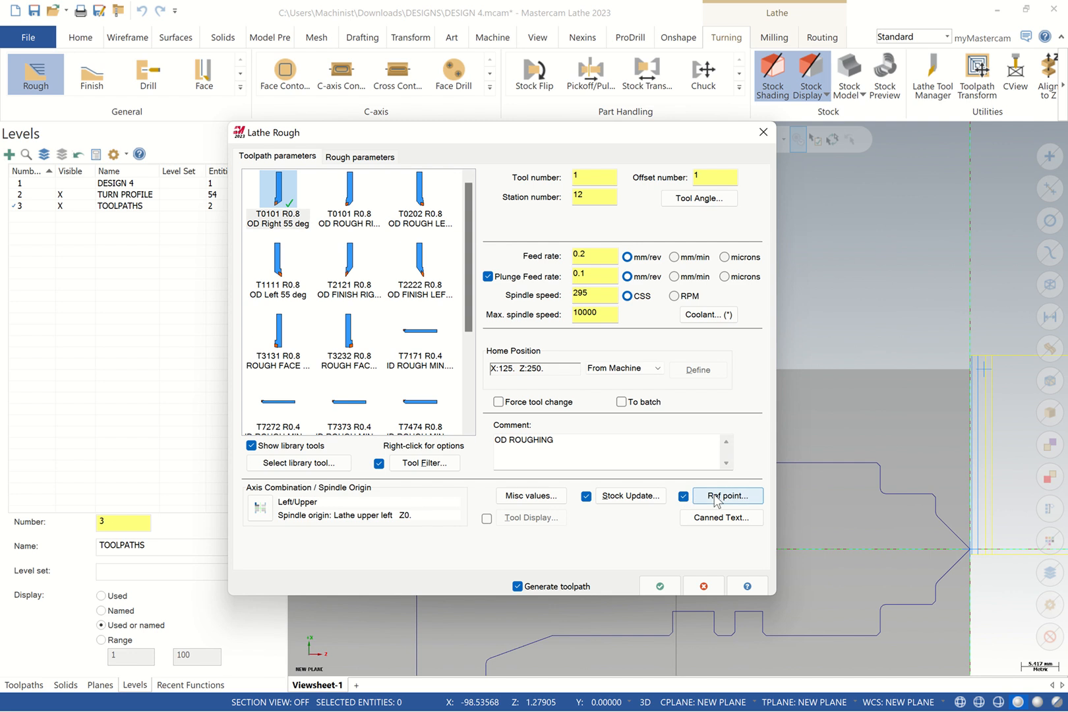
click(565, 438)
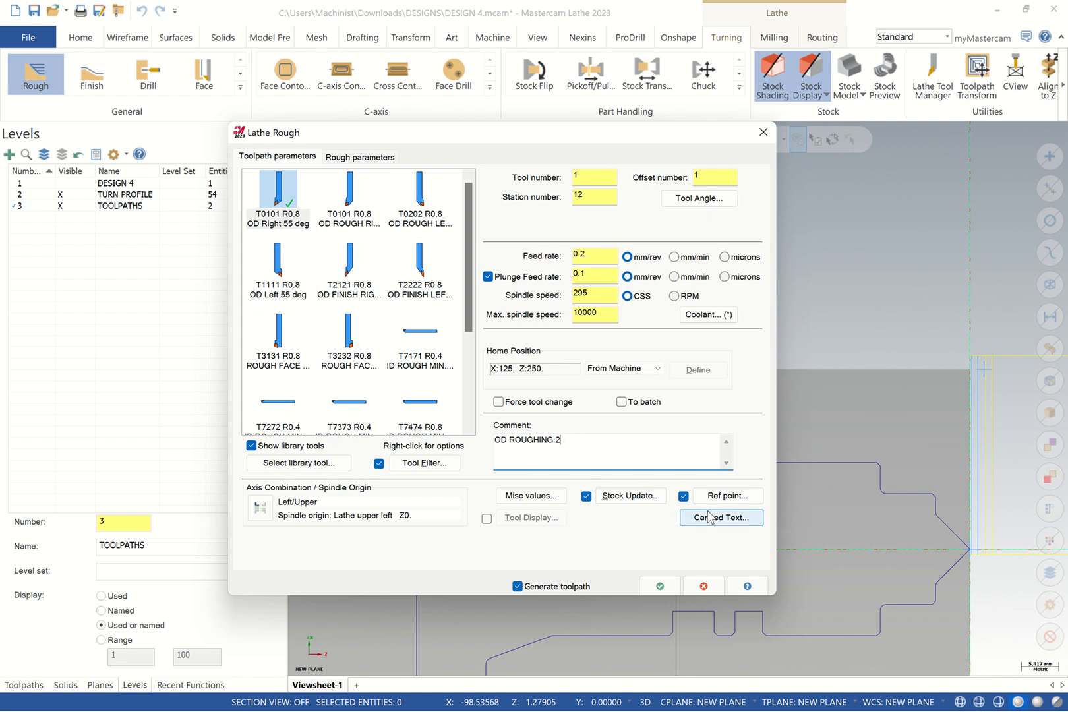
text(2)
Set the approach point to X50 Z50 and copy it to the retract point
click(725, 496)
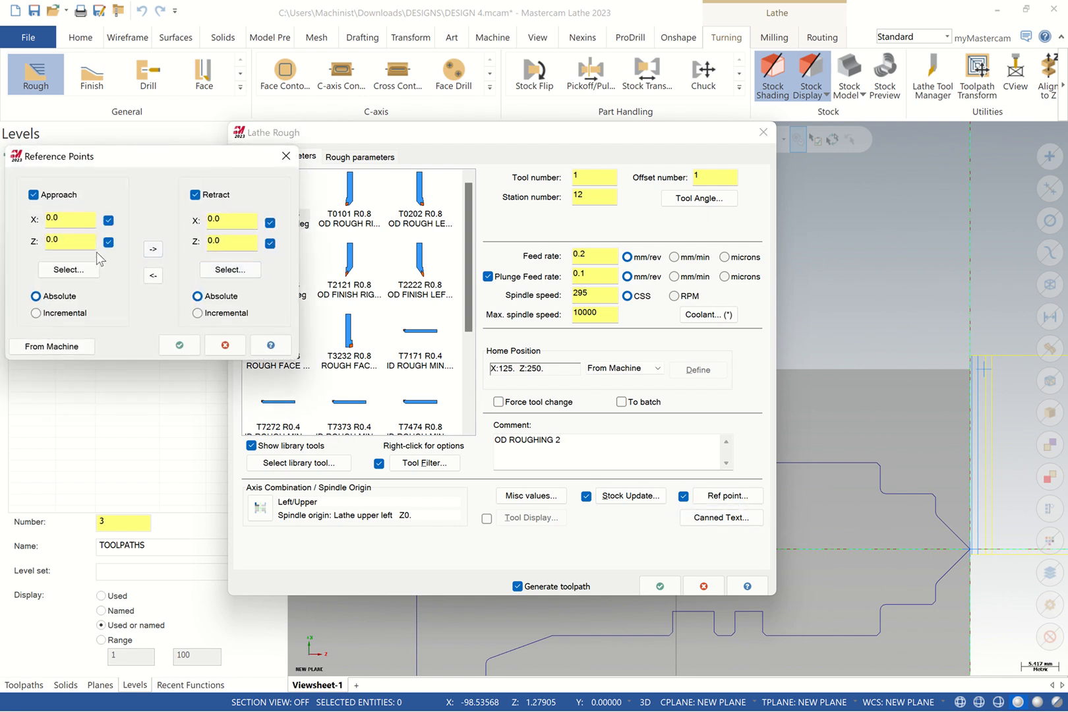
double_click(75, 221)
text(50)
double_click(63, 238)
text(50)
click(152, 248)
click(197, 345)
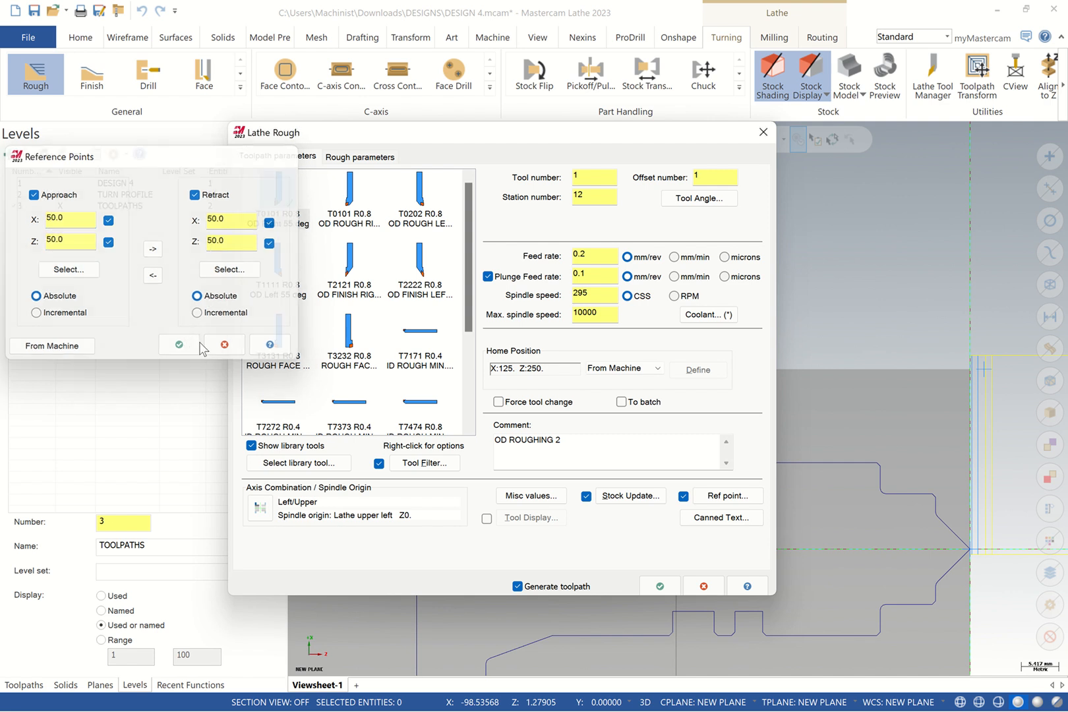
Set max spindle speed to 3000 and spindle speed to 500 CSS
double_click(613, 308)
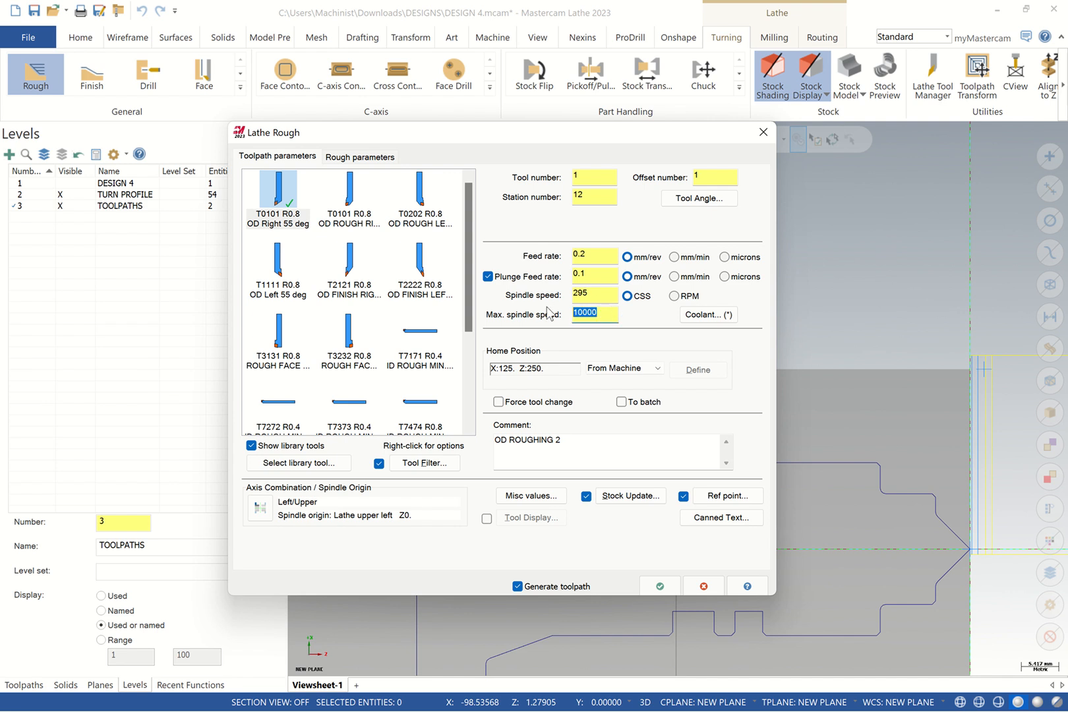
text(3)
key(shift+Tab)
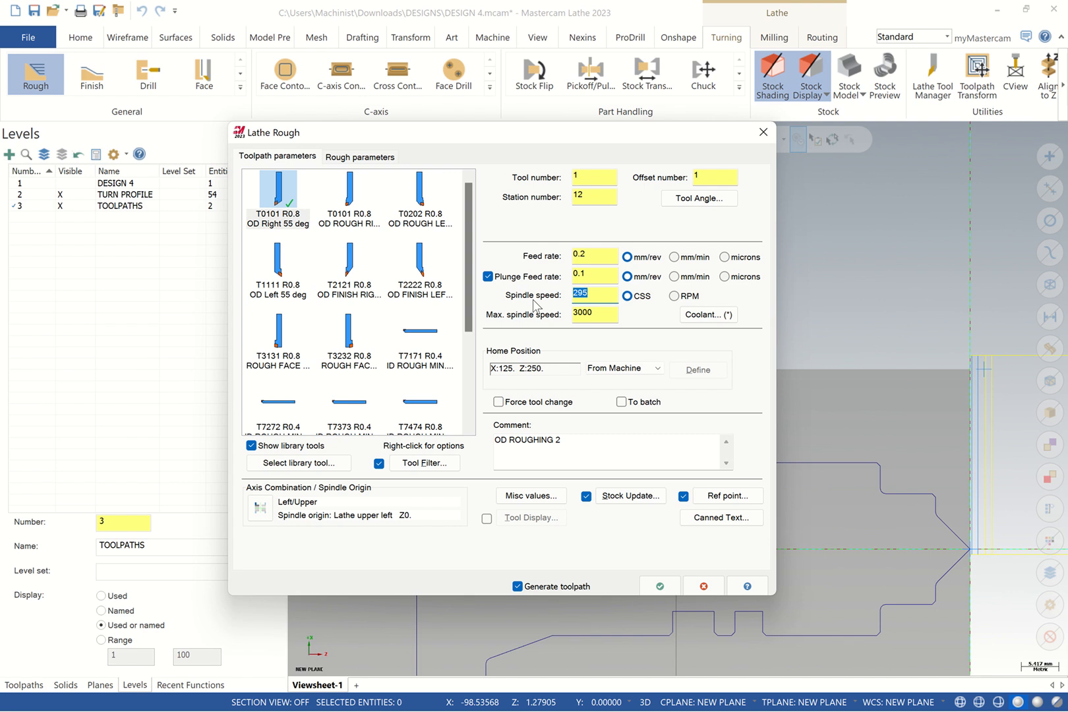
text(500)
drag(599, 294, 537, 294)
click(359, 157)
Leave 0.1 stock in X and Z on the rough passes
double_click(546, 365)
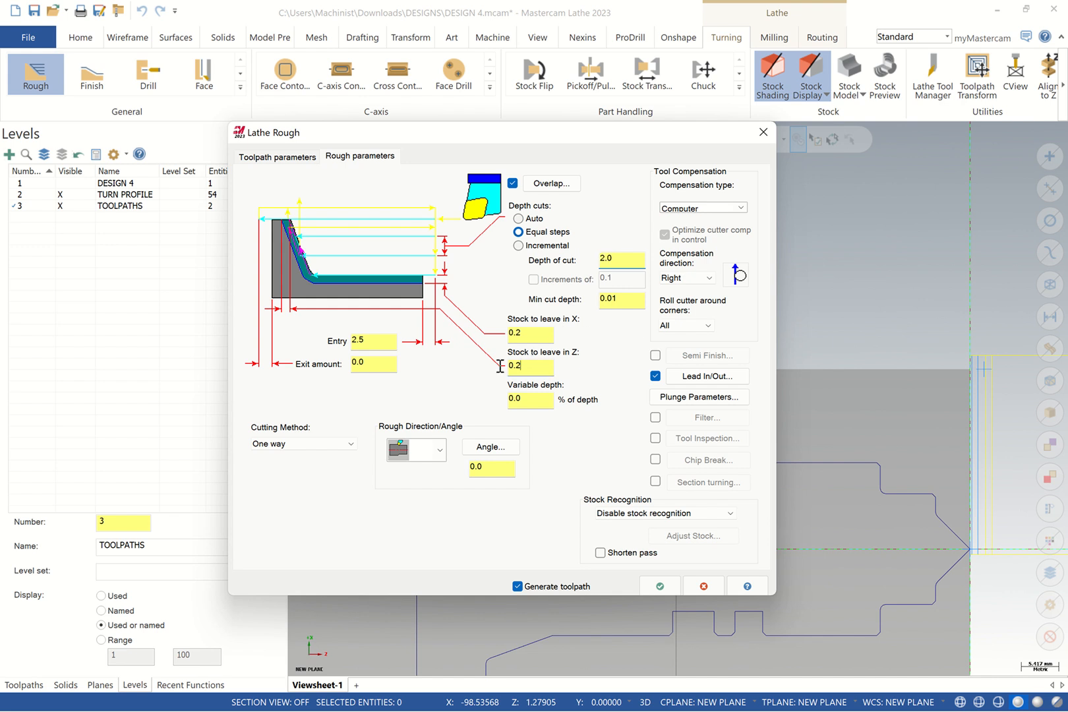
text(0.1)
double_click(530, 333)
key(BackSpace)
click(622, 306)
Extend the end of the contour by 3 mm in the lead-out settings
click(691, 380)
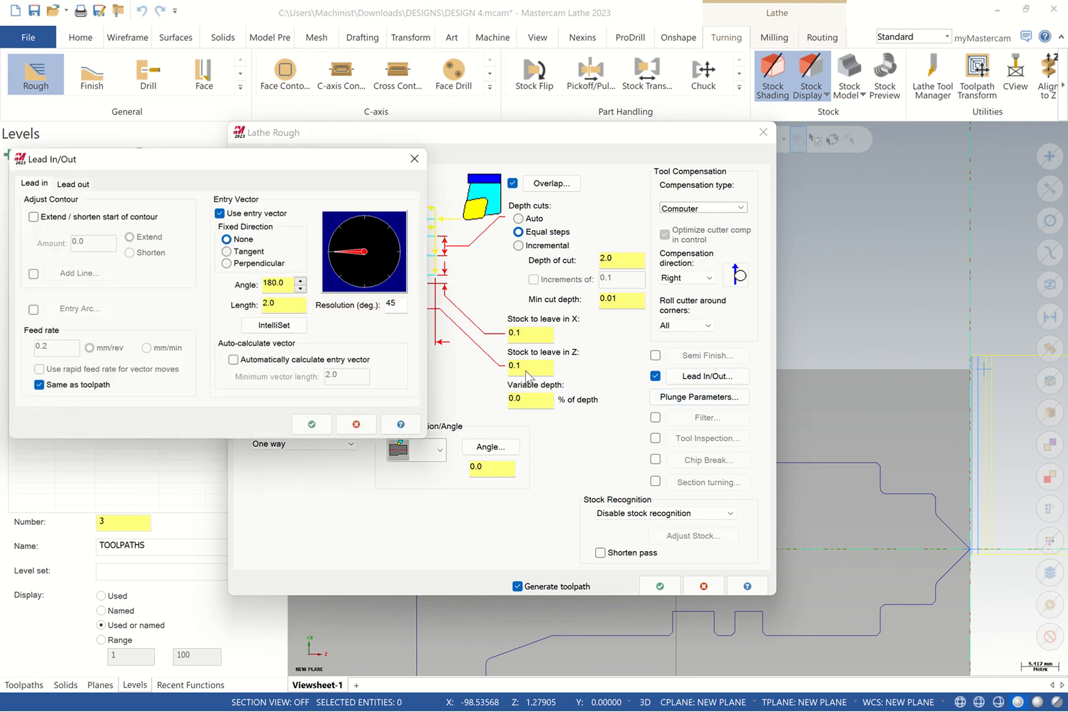
click(80, 188)
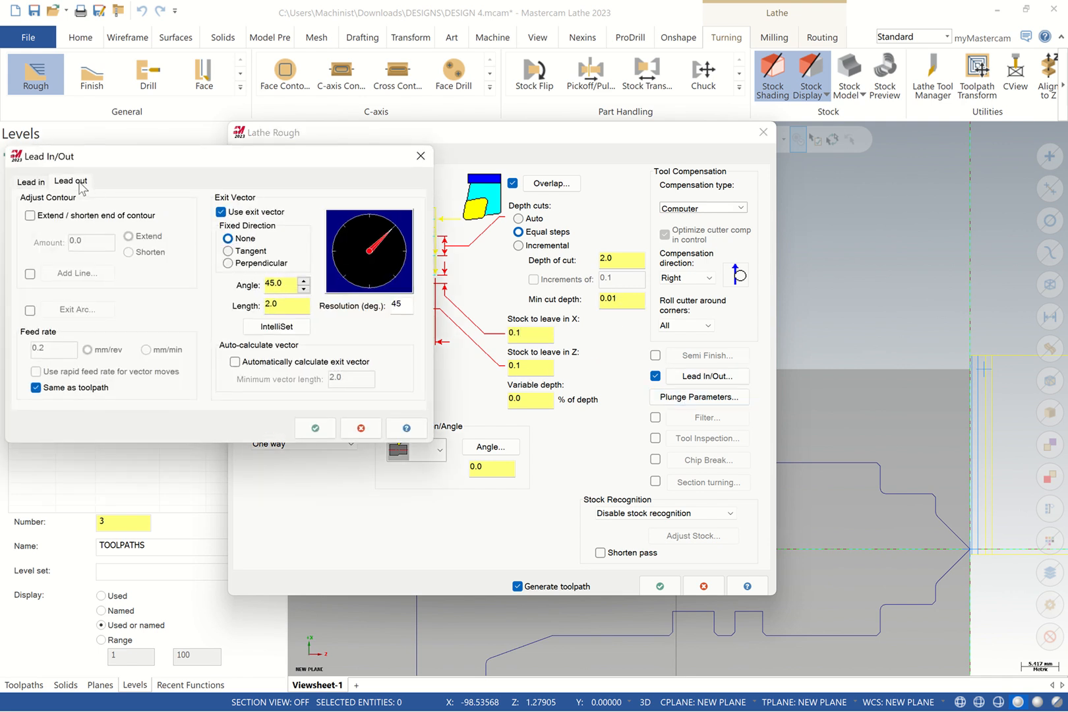
click(29, 215)
drag(89, 241, 61, 247)
text(3)
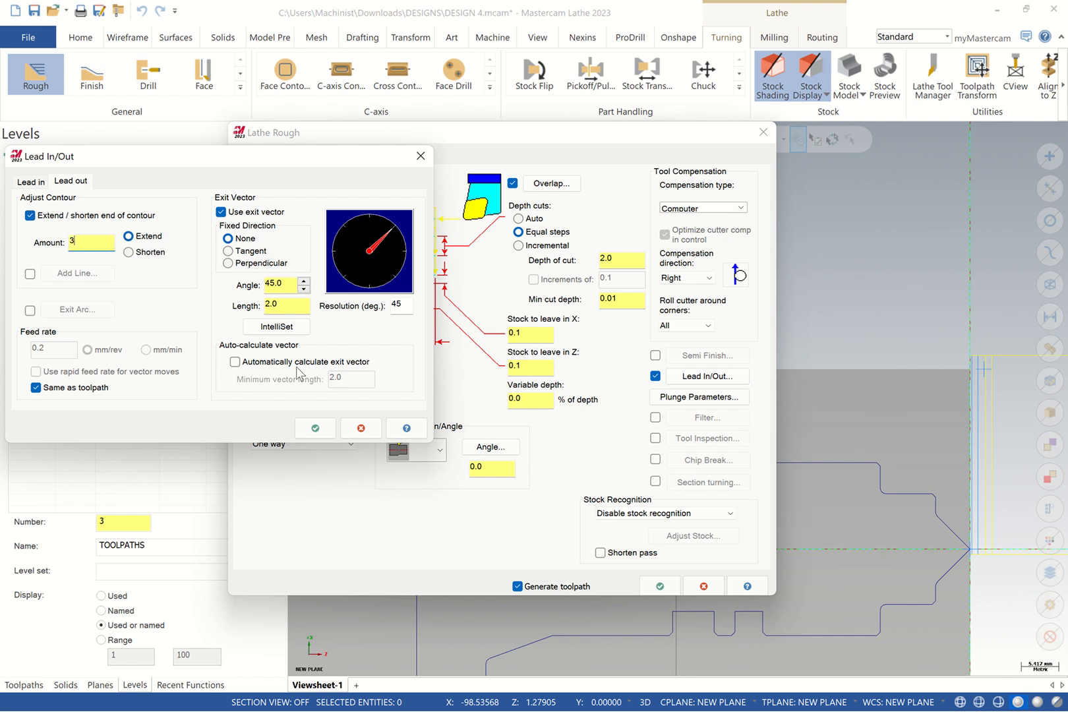
click(316, 429)
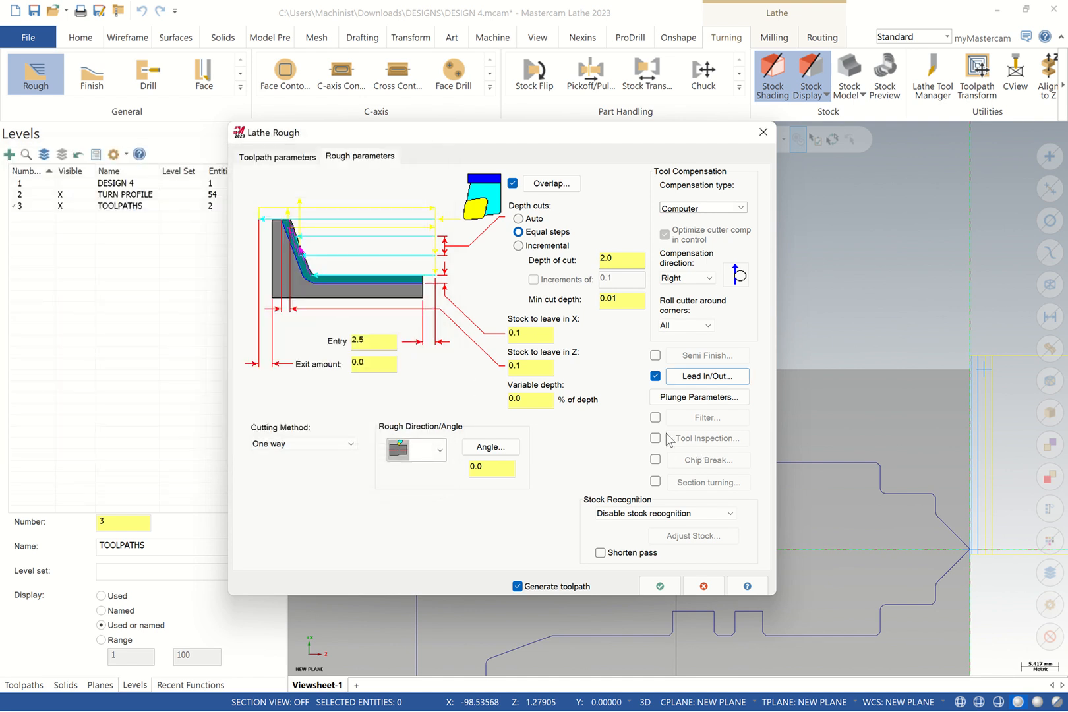
Apply a 0.02 filter tolerance, use stock as the outer boundary, and generate the roughing
click(655, 417)
click(705, 418)
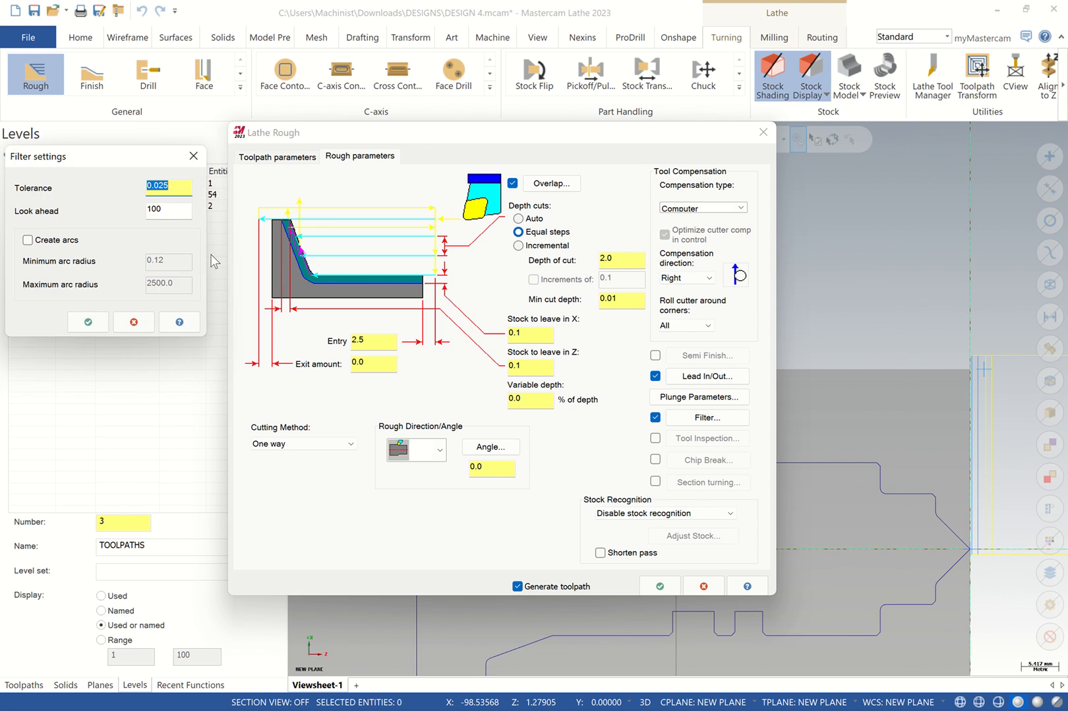
text(0.02)
click(86, 323)
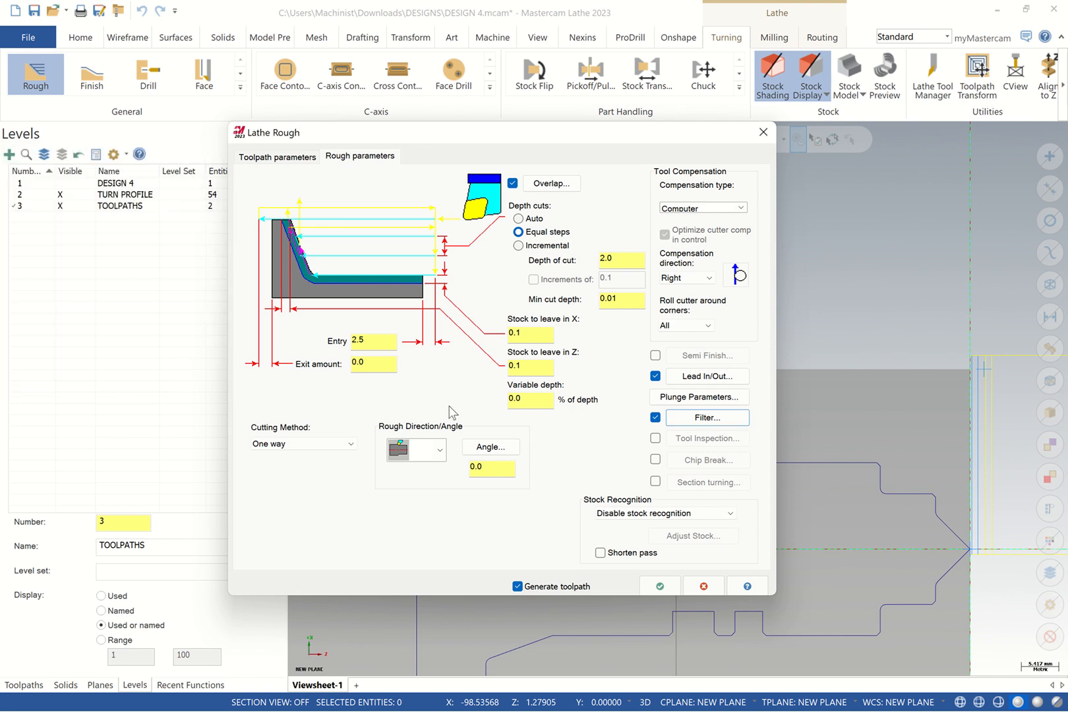
click(653, 513)
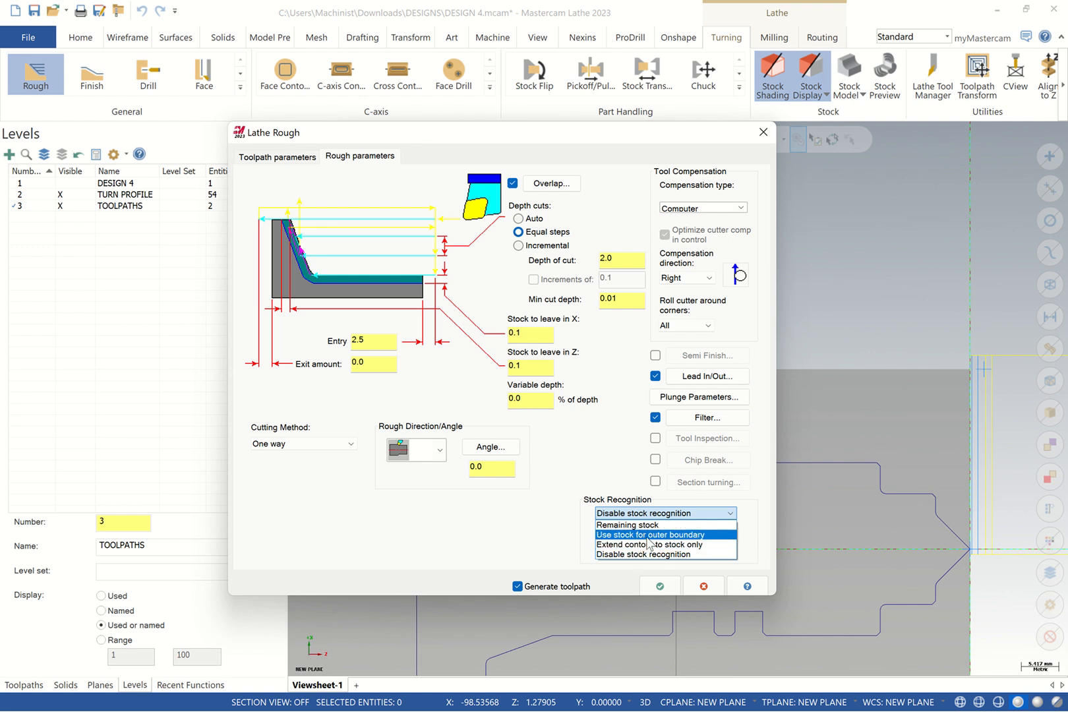
click(663, 535)
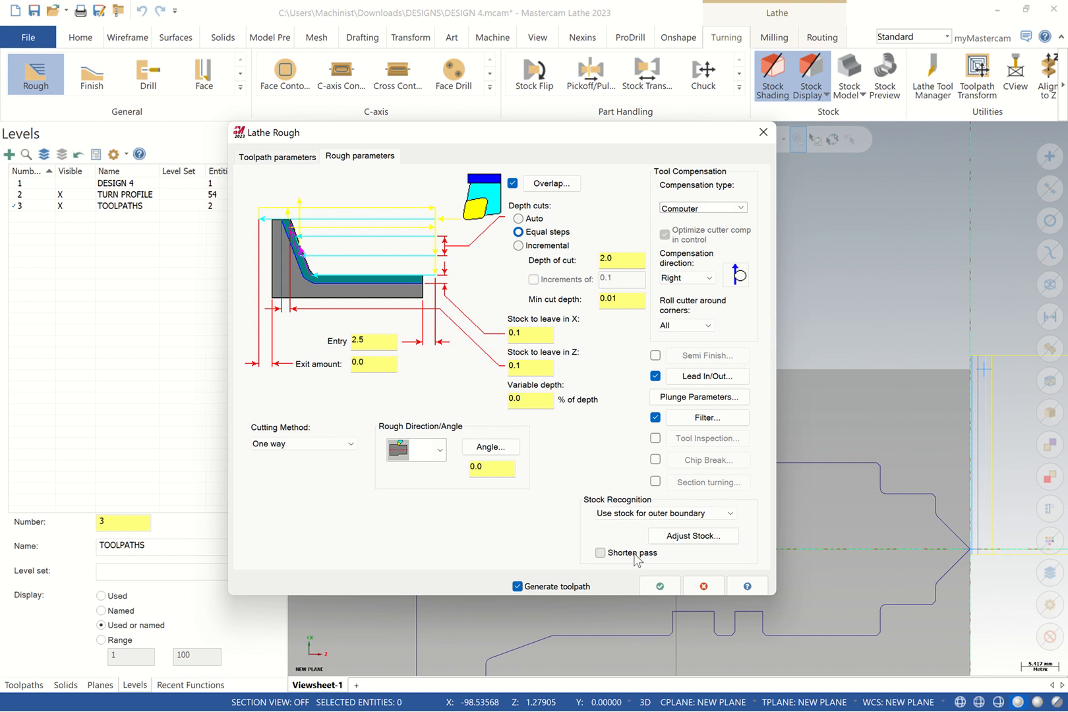
click(660, 586)
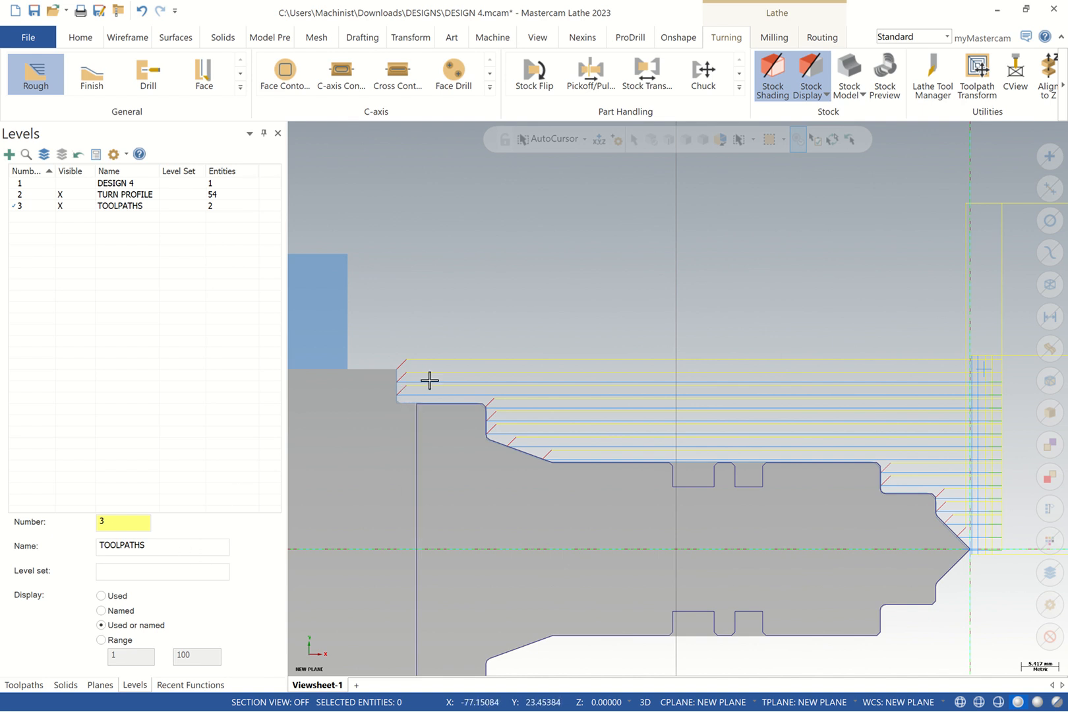
Inspect the rough toolpath's tool definition from the operations list without changing it
click(21, 684)
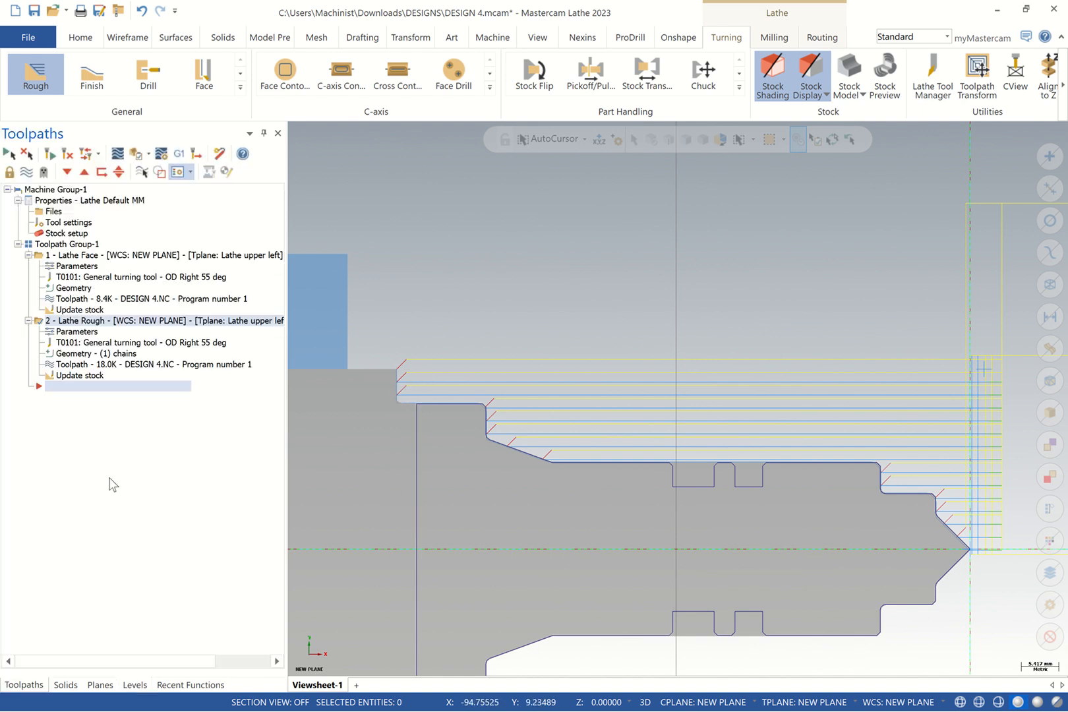
click(87, 339)
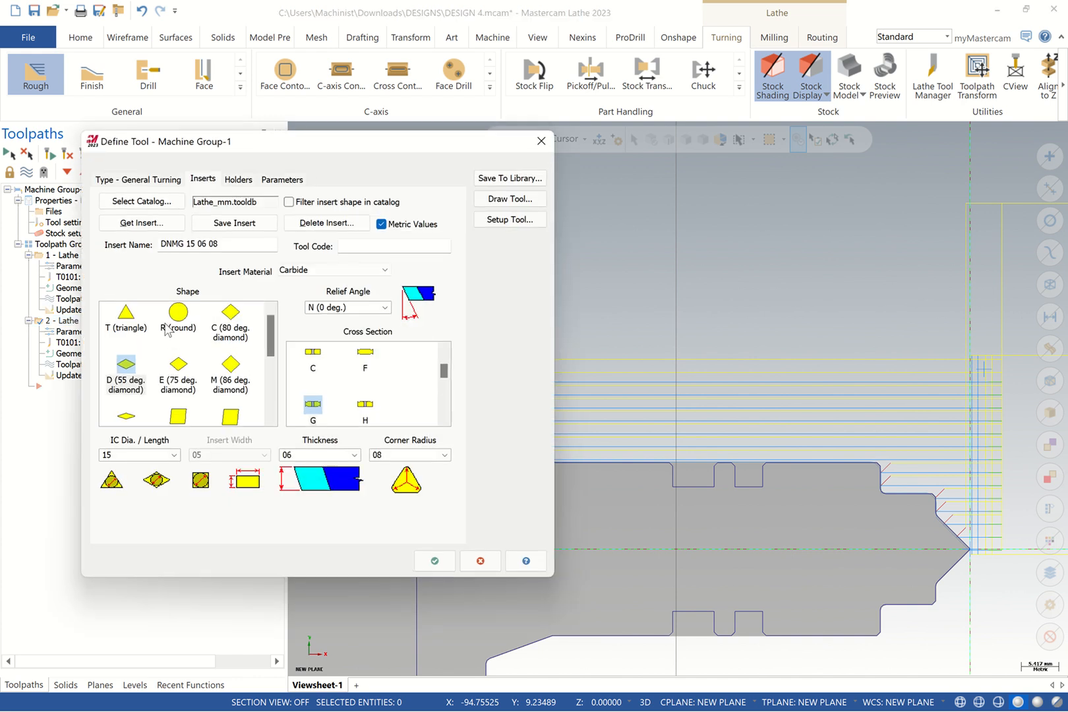
click(540, 142)
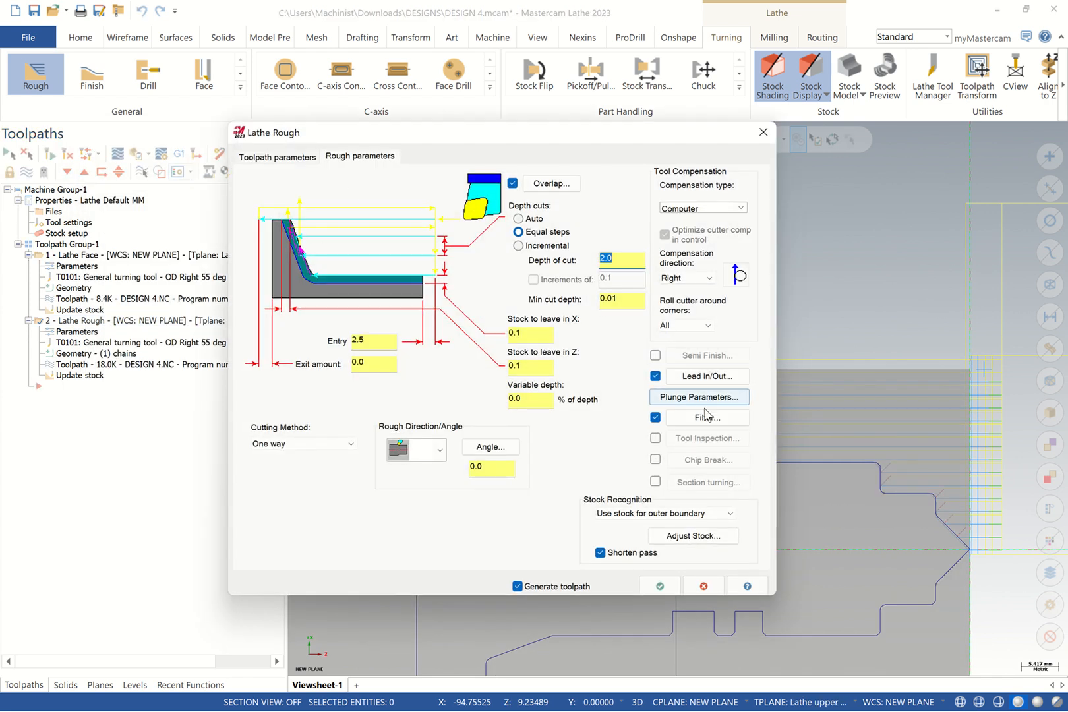
Recheck the lead-out extension amount and regenerate the Lathe Rough toolpath
click(715, 381)
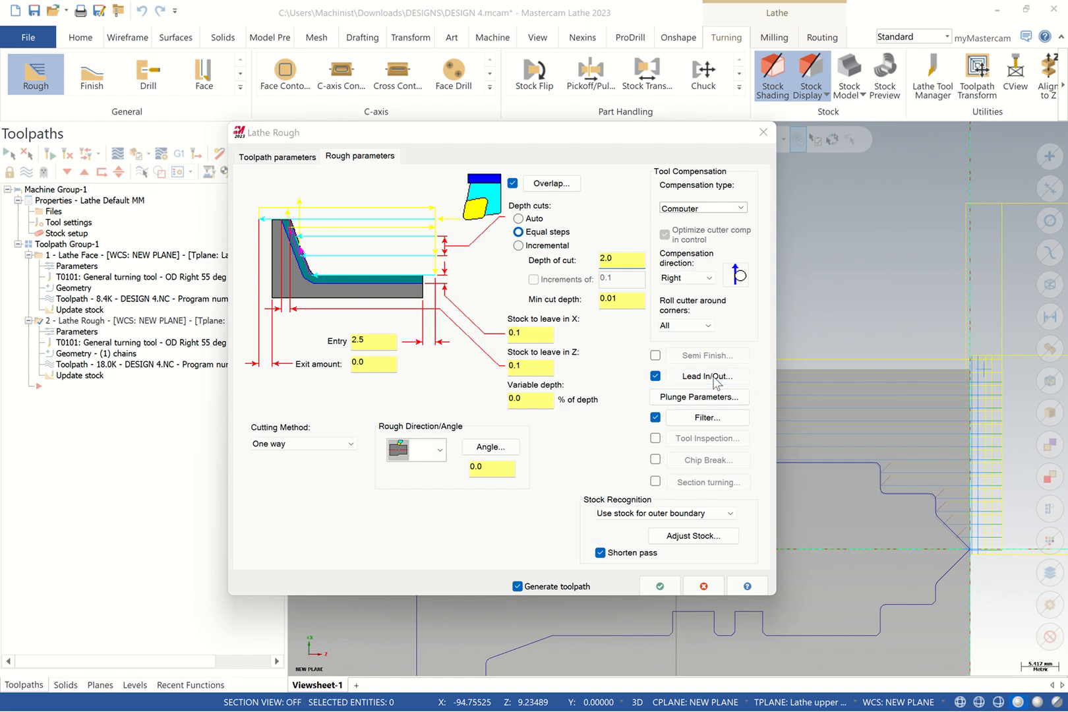
click(72, 181)
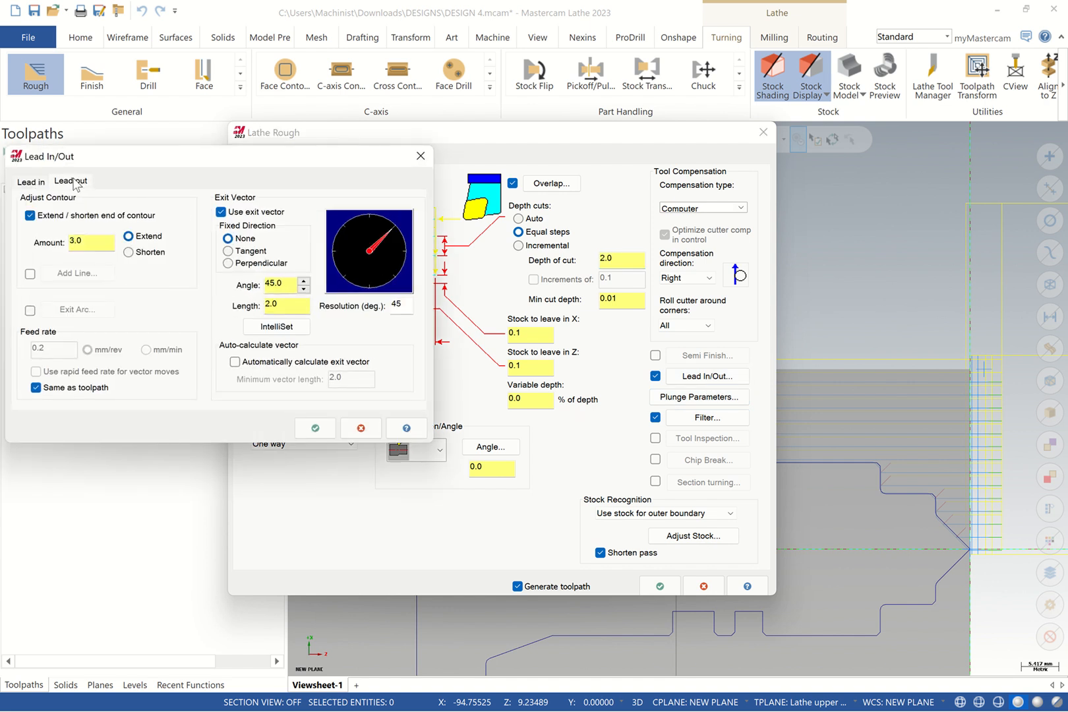
click(78, 241)
click(311, 428)
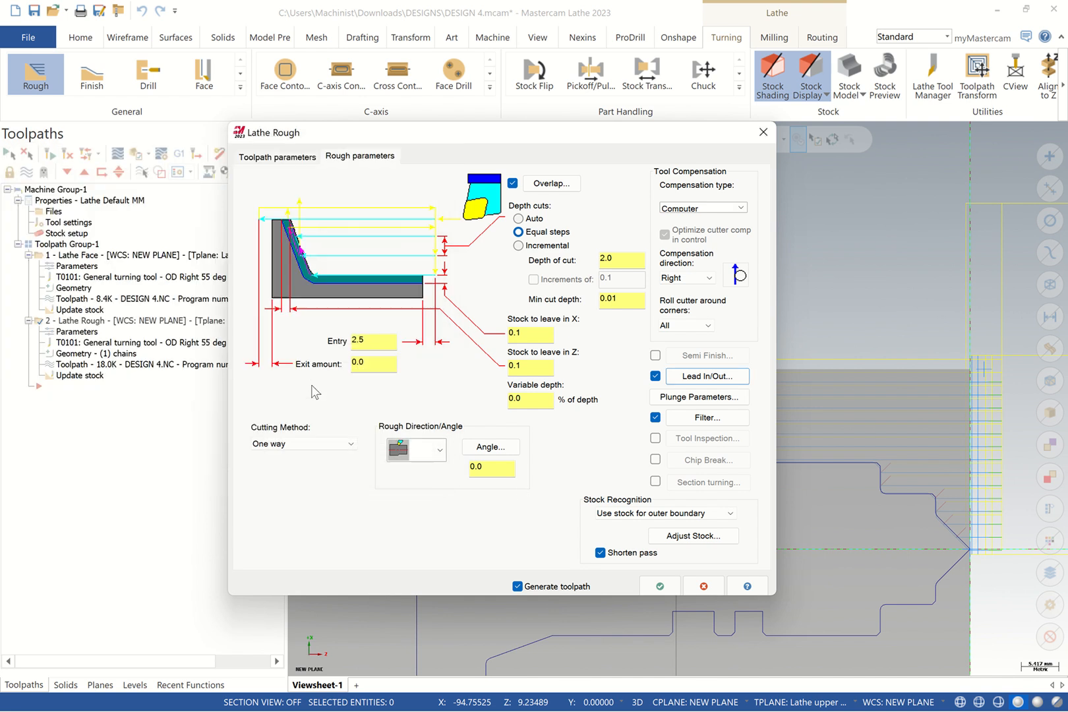
click(657, 585)
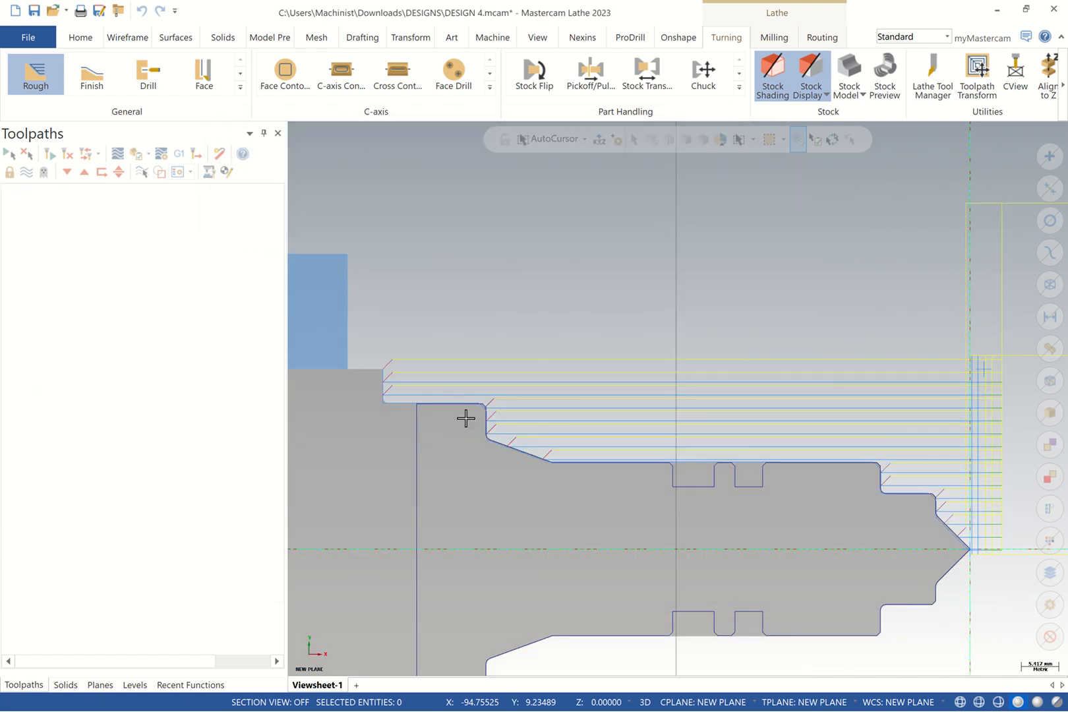
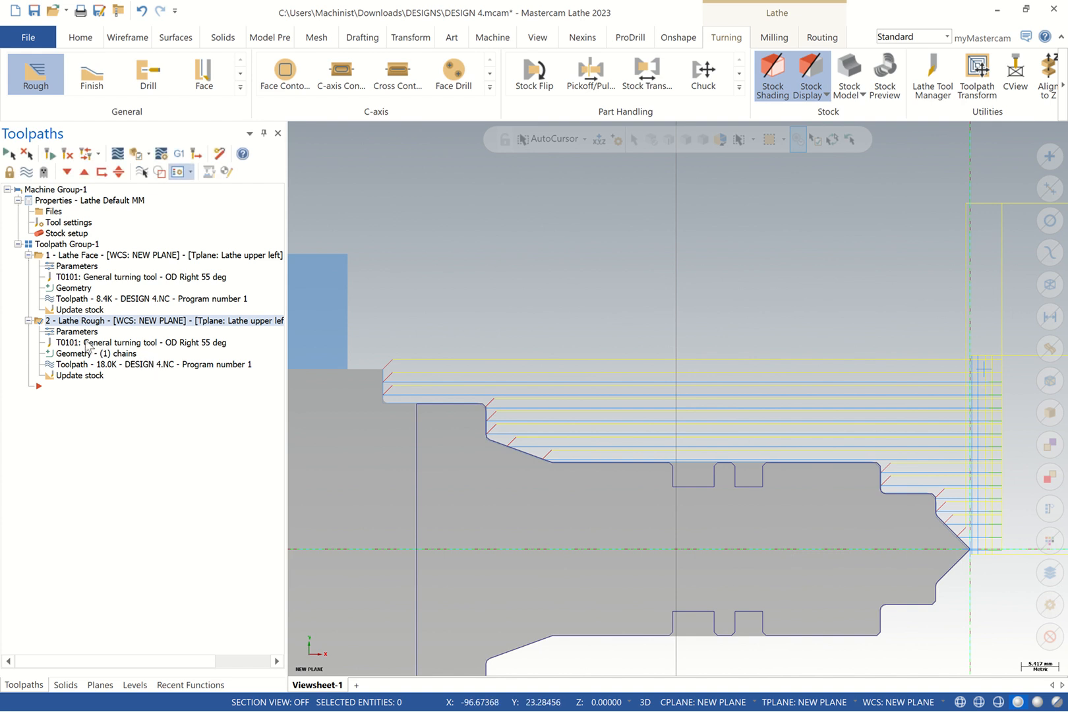
Add a Lathe Finish toolpath on the last chained part contour
click(100, 88)
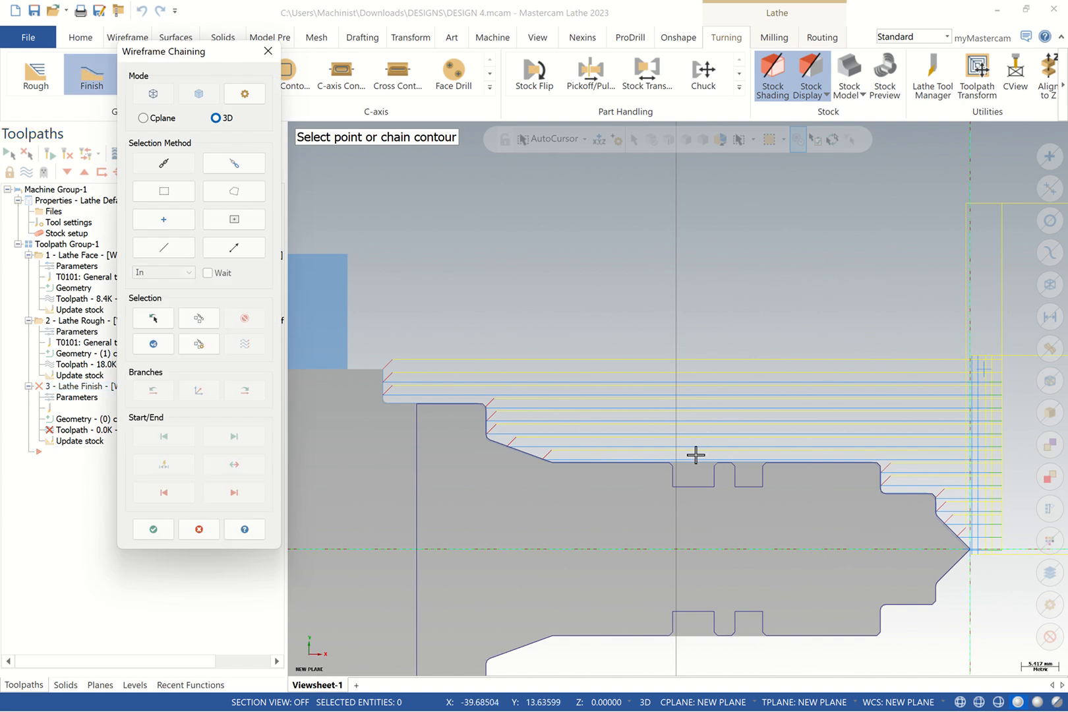
click(153, 319)
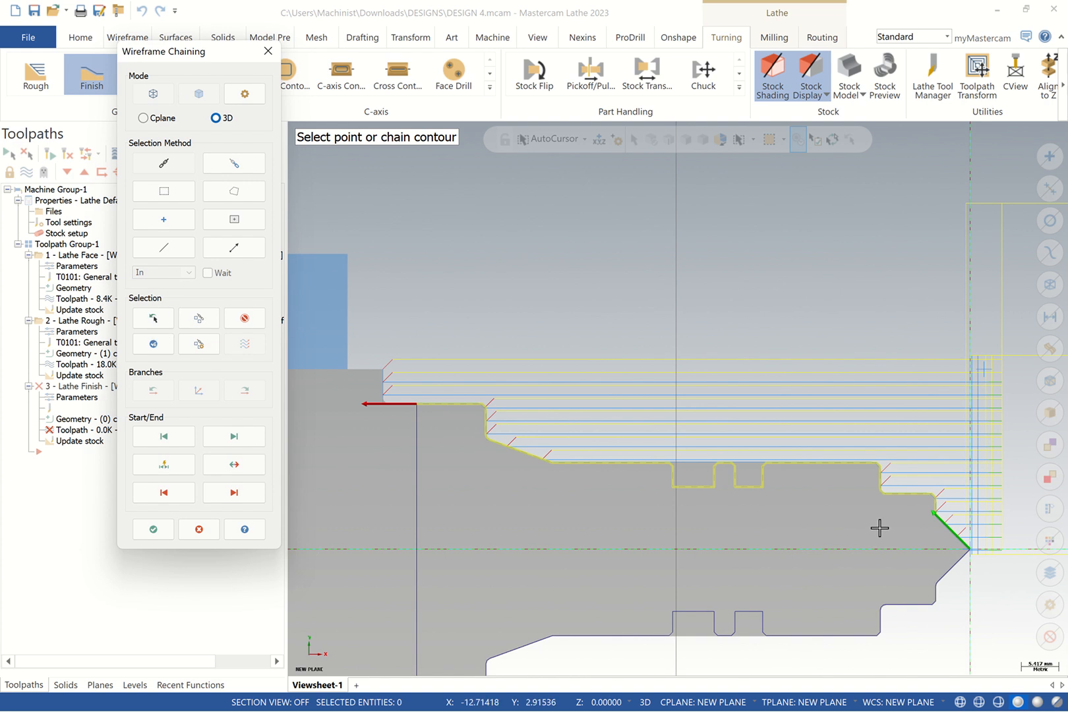
click(153, 529)
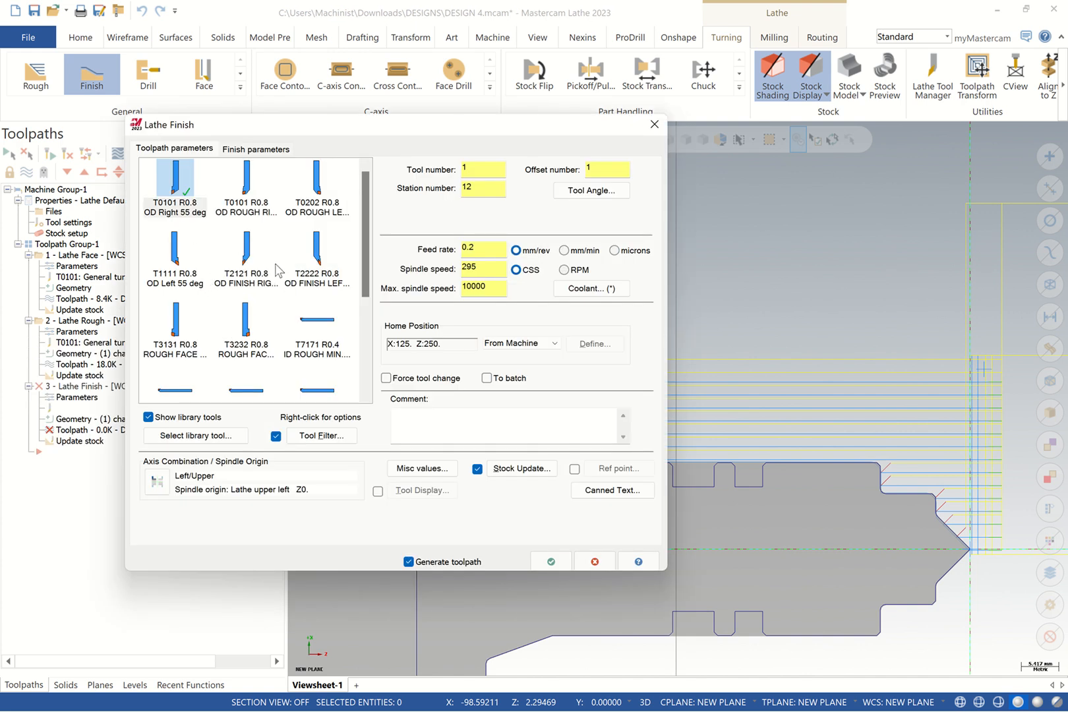
Use tool T2121 with comment OD FINISH and approach/retract reference points at X50 Z5
click(274, 265)
click(419, 429)
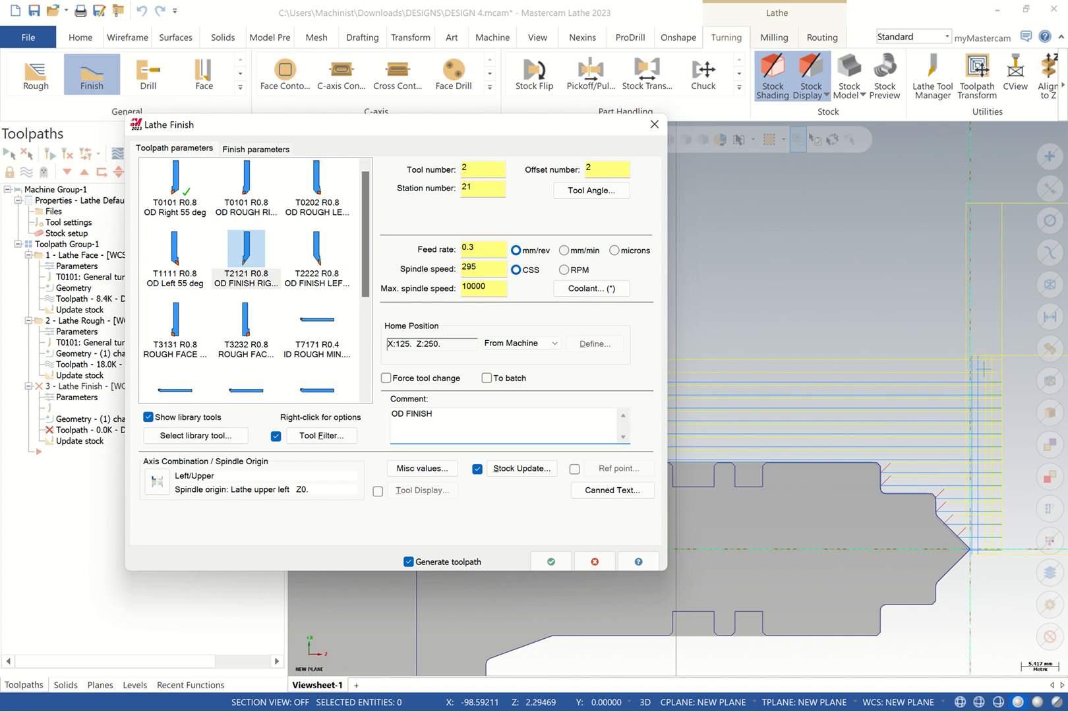
click(574, 469)
click(617, 468)
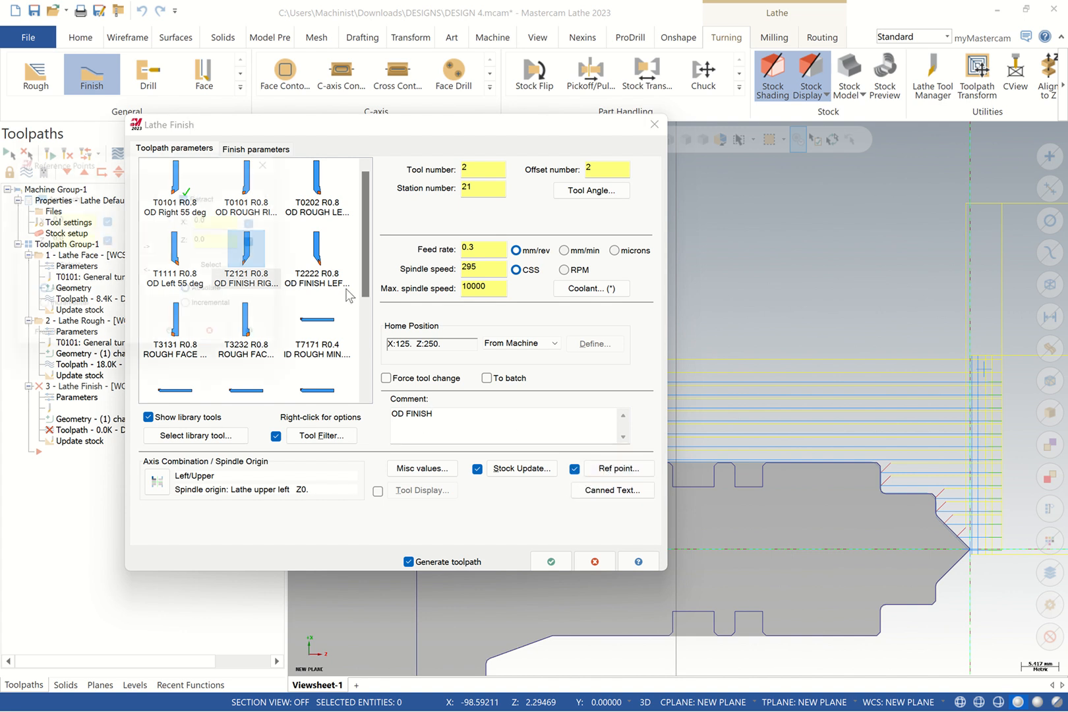
click(87, 216)
text(5)
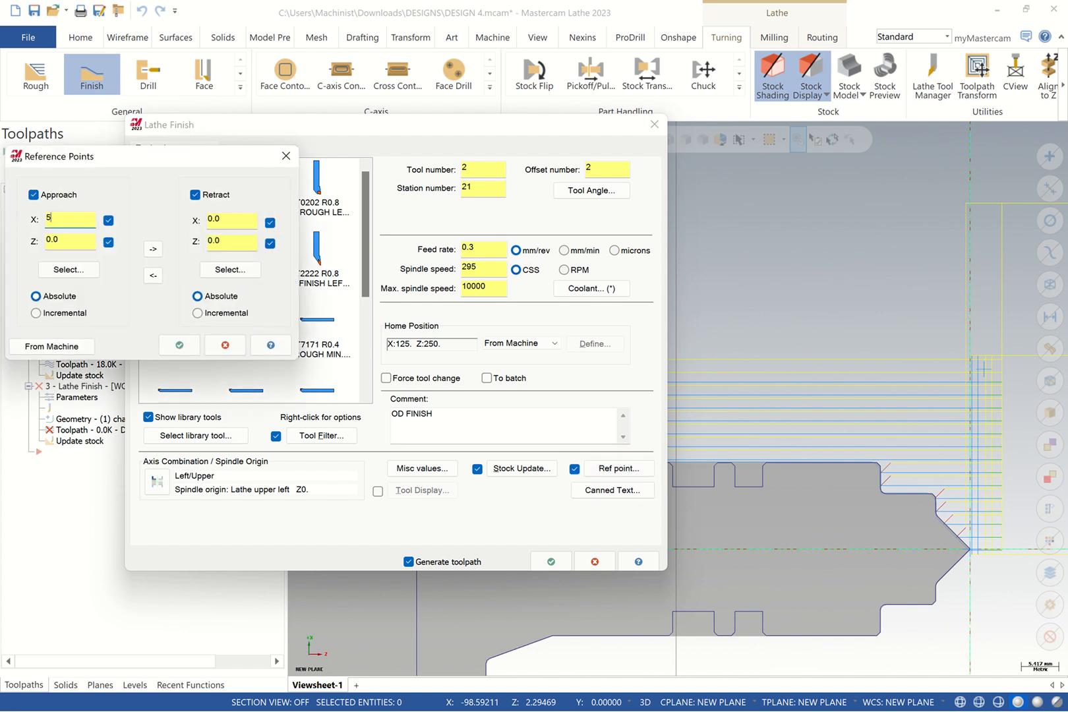
text(0)
key(Tab)
text(5)
click(152, 248)
click(178, 345)
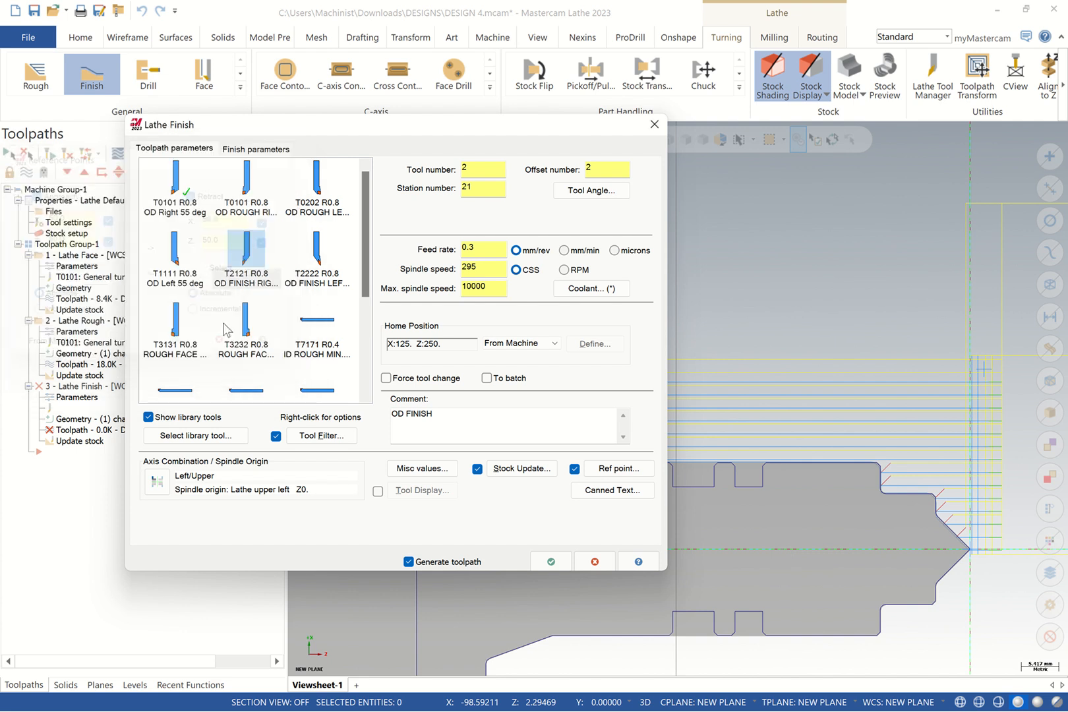
click(240, 150)
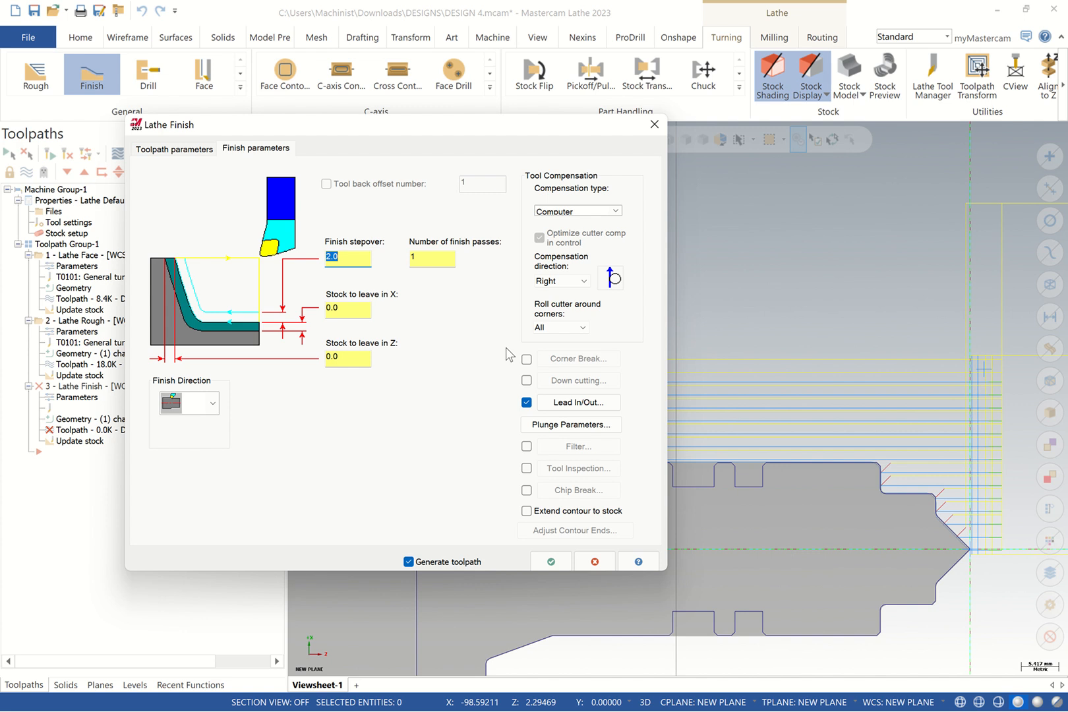
Extend the end of the finish contour on lead-out by 5
click(572, 404)
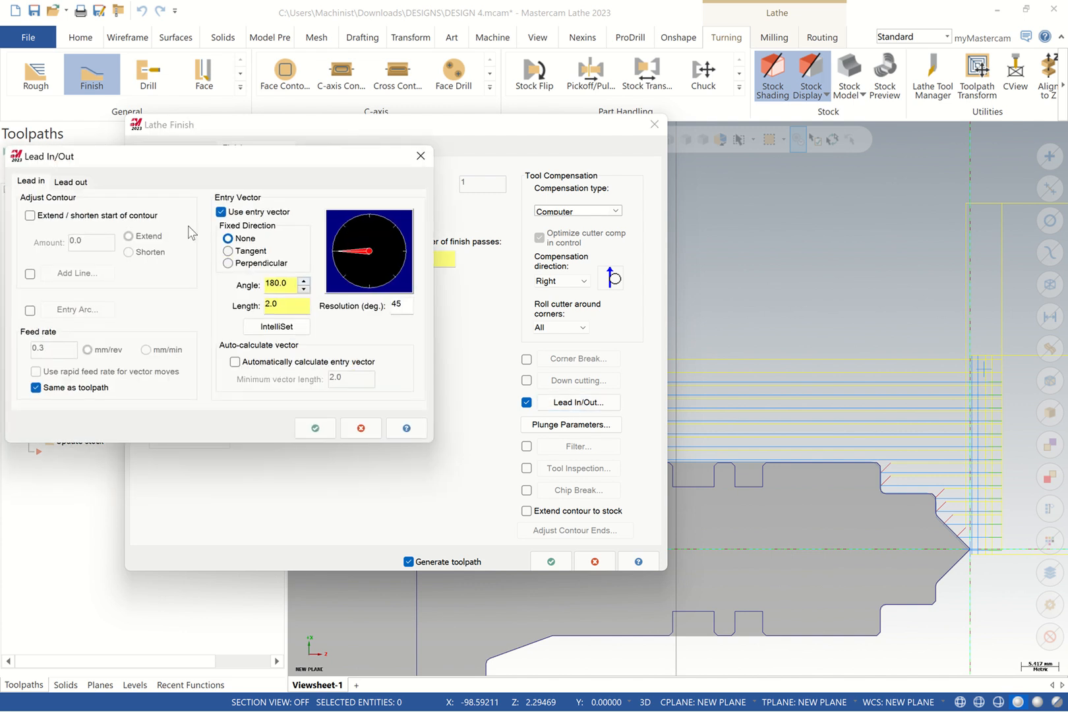
click(71, 183)
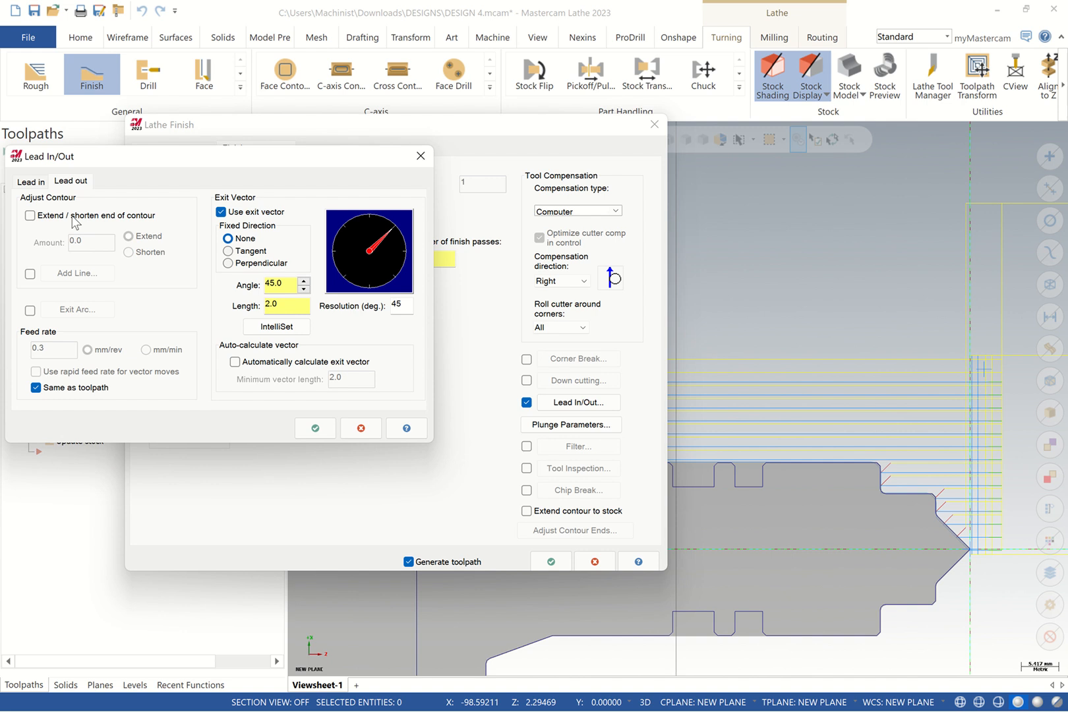
click(73, 218)
text(5)
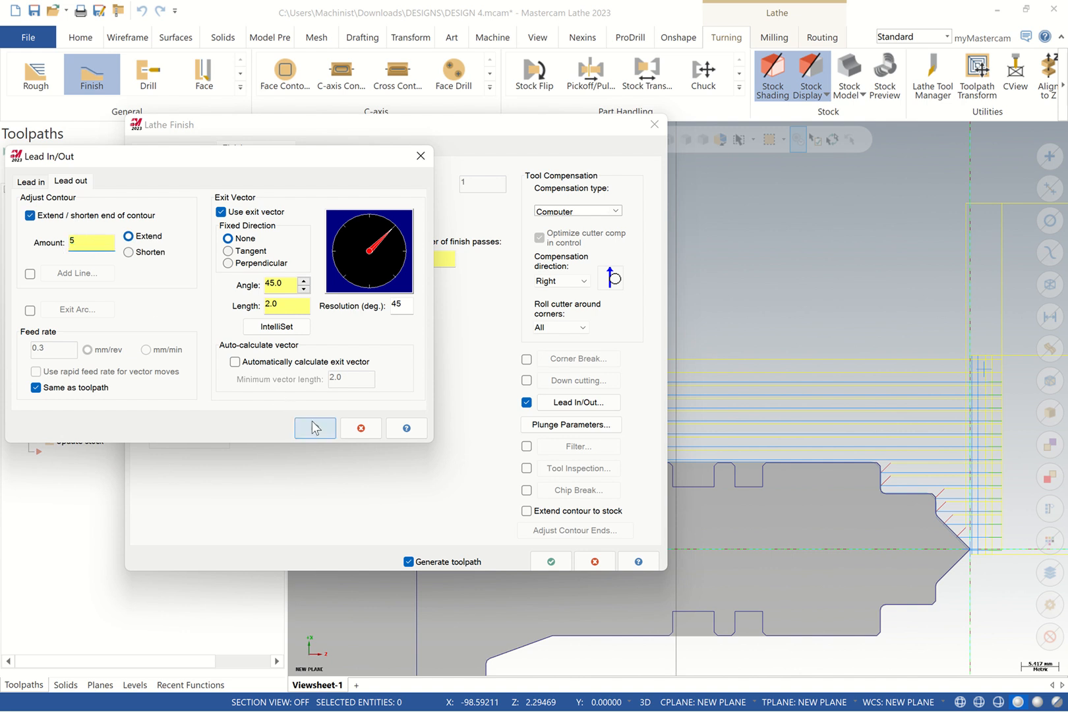
click(315, 427)
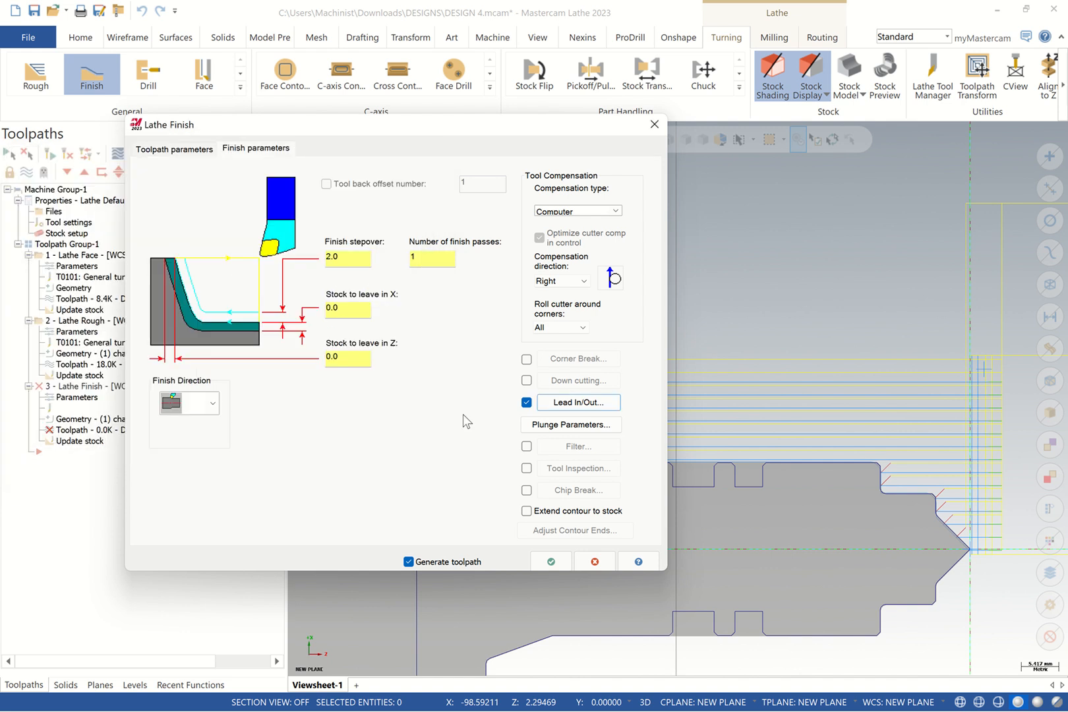
Enable filtering with a 0.02 tolerance and generate the finish toolpath
click(526, 447)
click(566, 446)
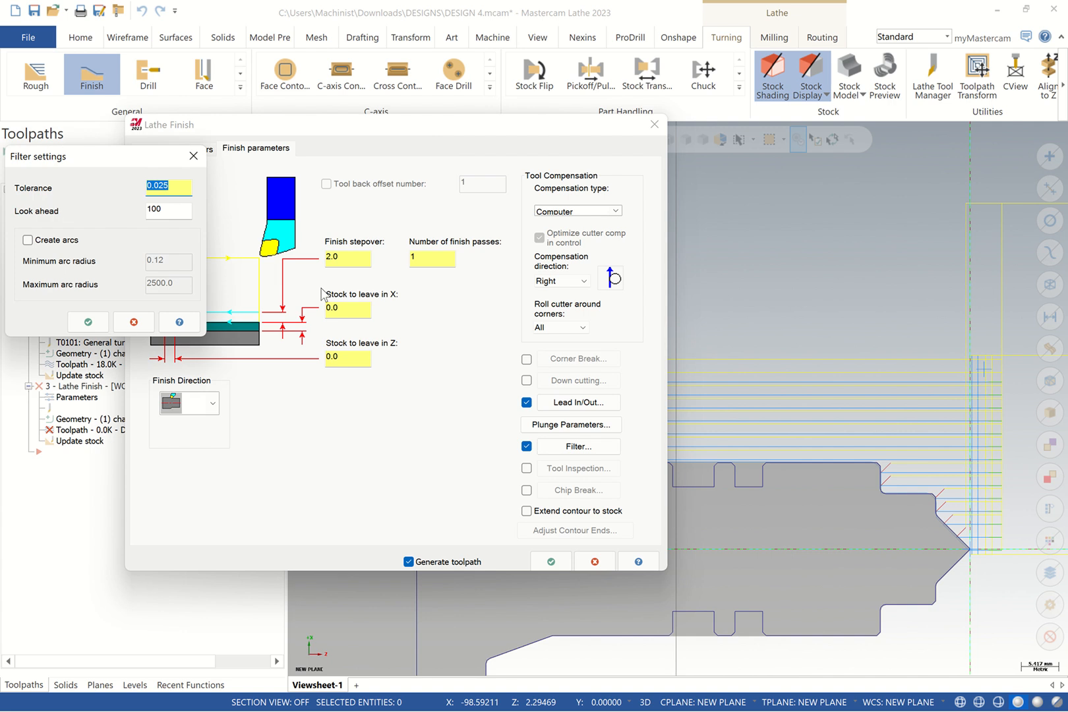
text(0)
click(88, 322)
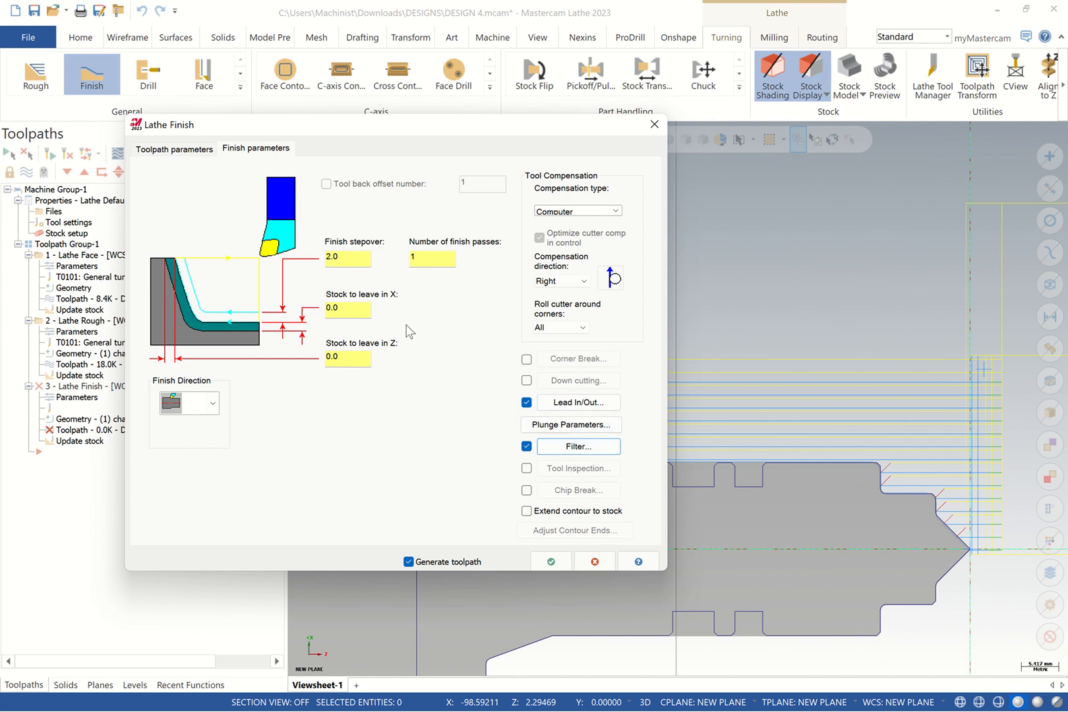
click(551, 561)
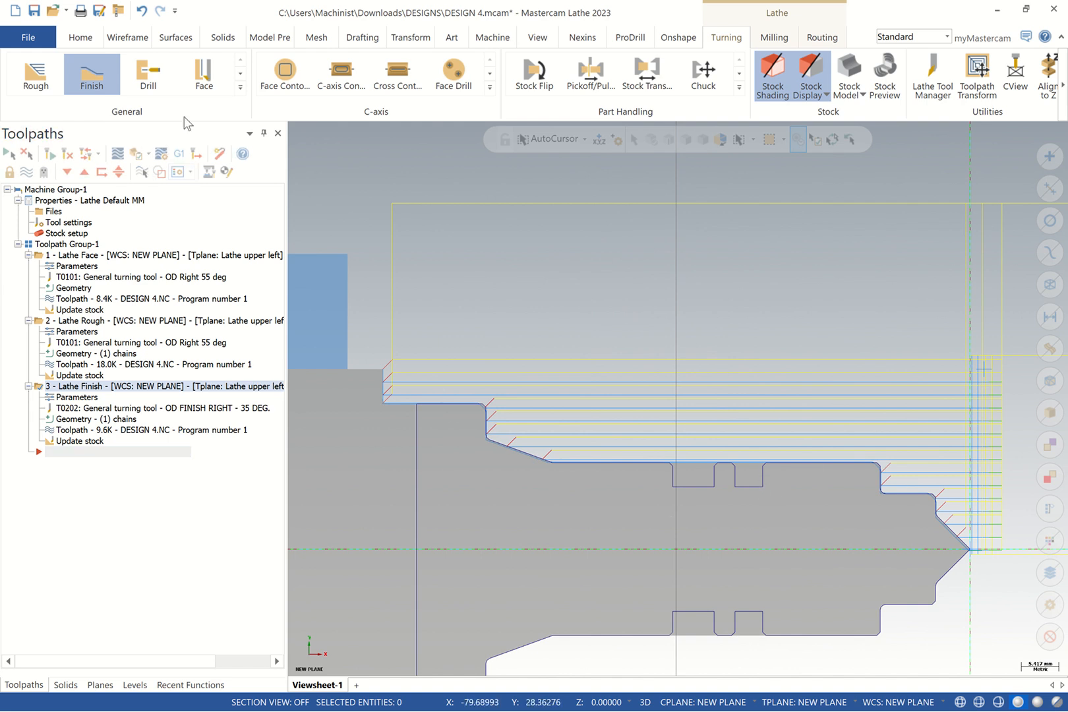
Start a Lathe Groove toolpath with the groove defined by chain
click(240, 88)
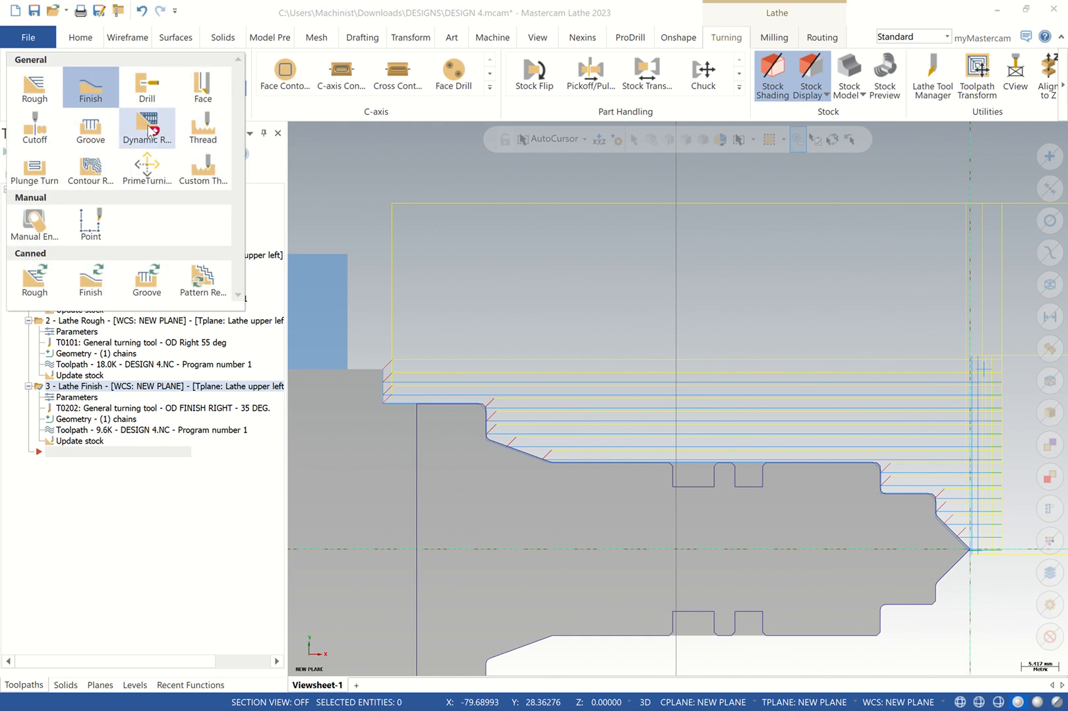
click(153, 132)
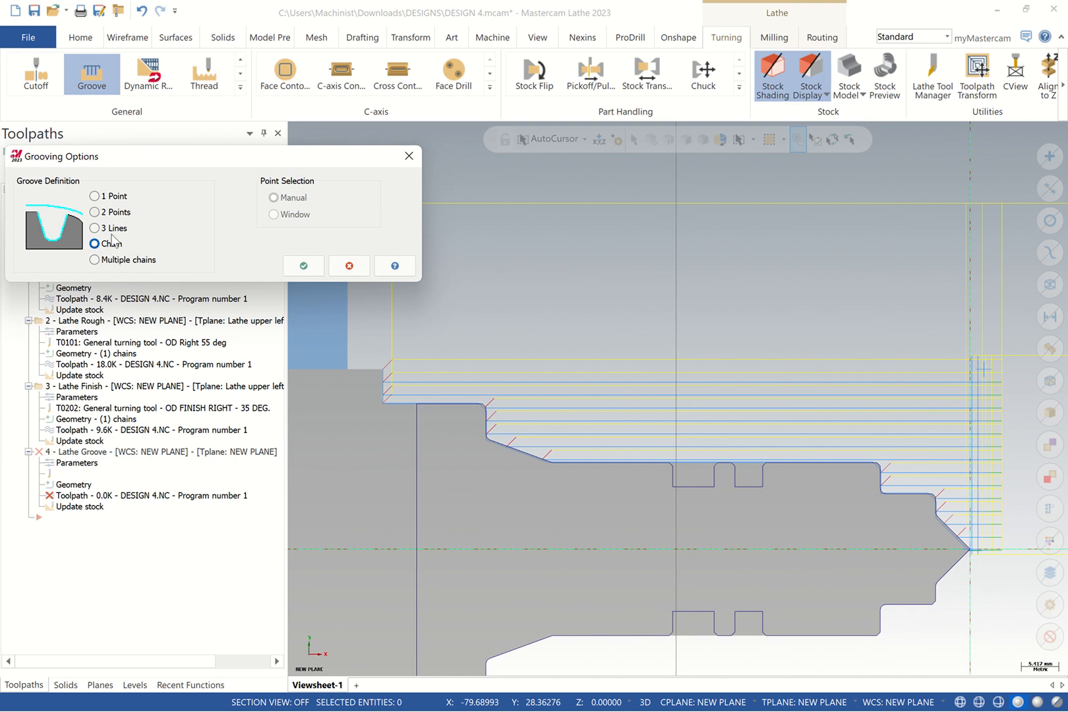
click(303, 265)
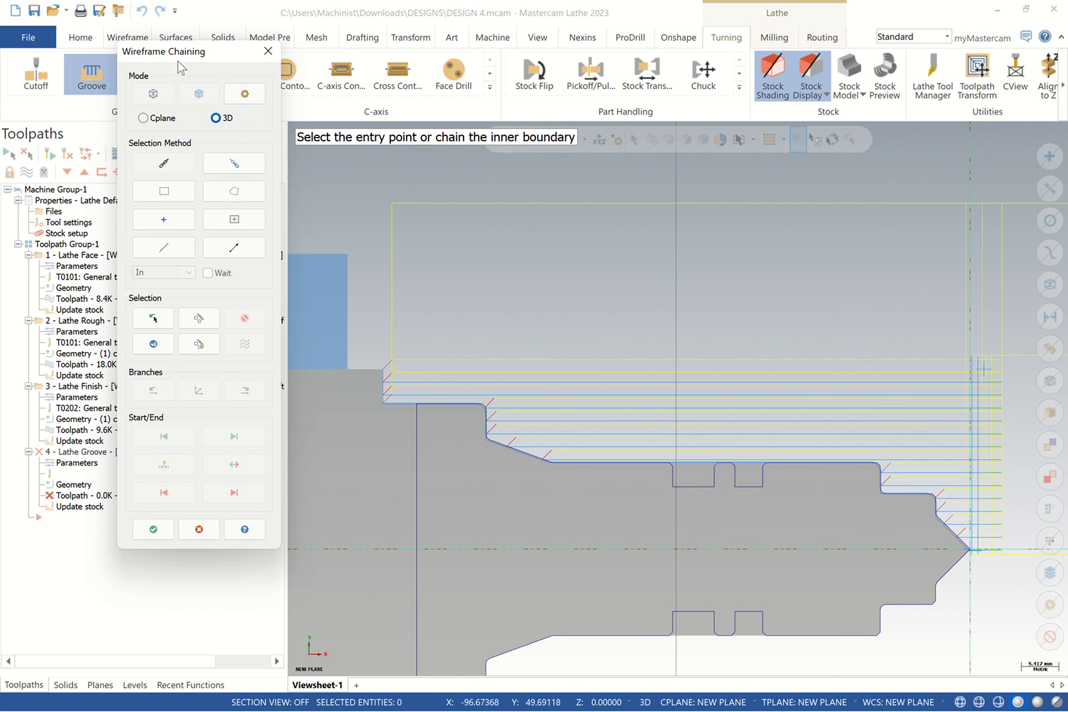
drag(179, 66, 337, 90)
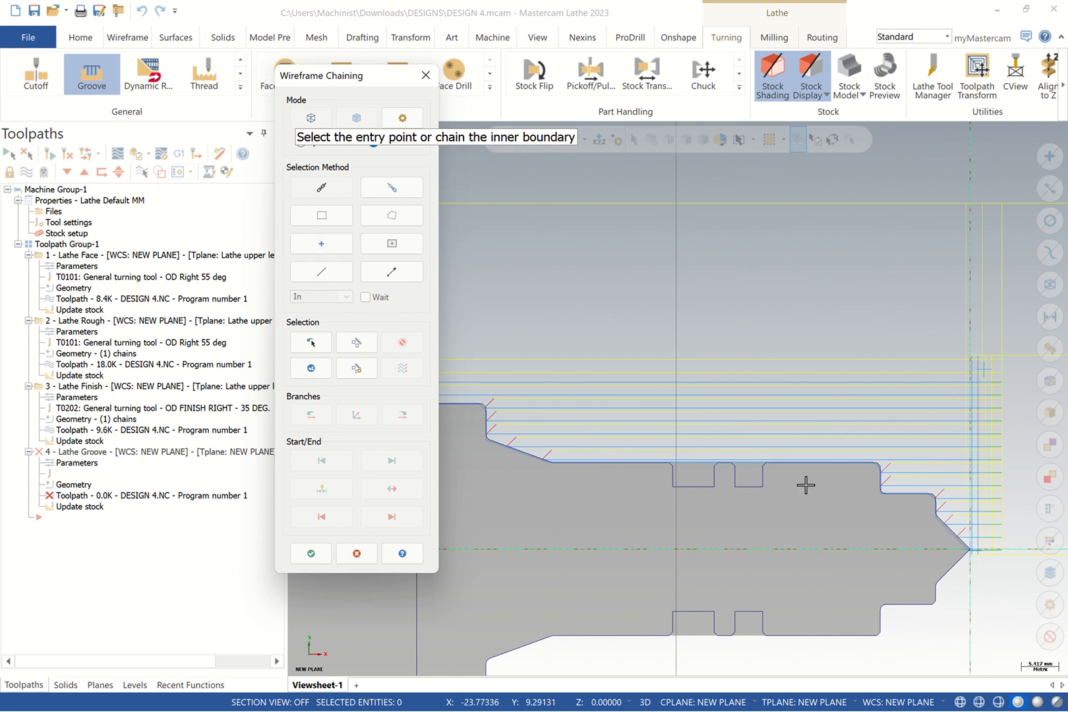
Chain the groove's inner boundary, reversed to end at the left groove corner, and accept it
scroll(738, 470, up, 2)
scroll(737, 469, up, 6)
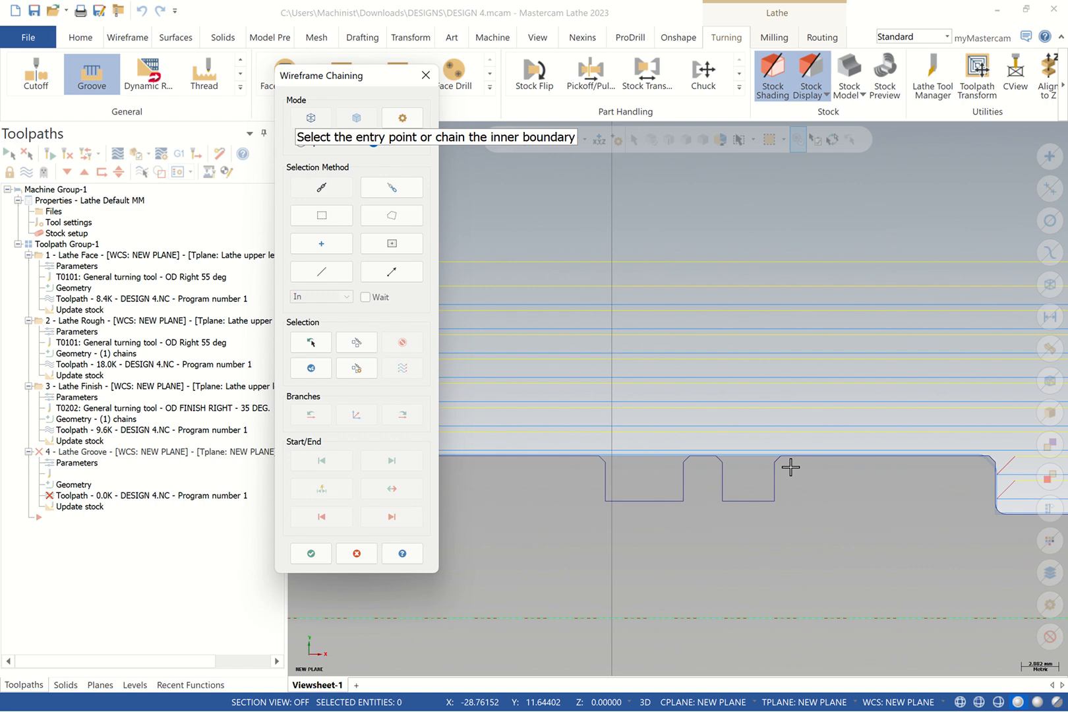
scroll(760, 464, up, 1)
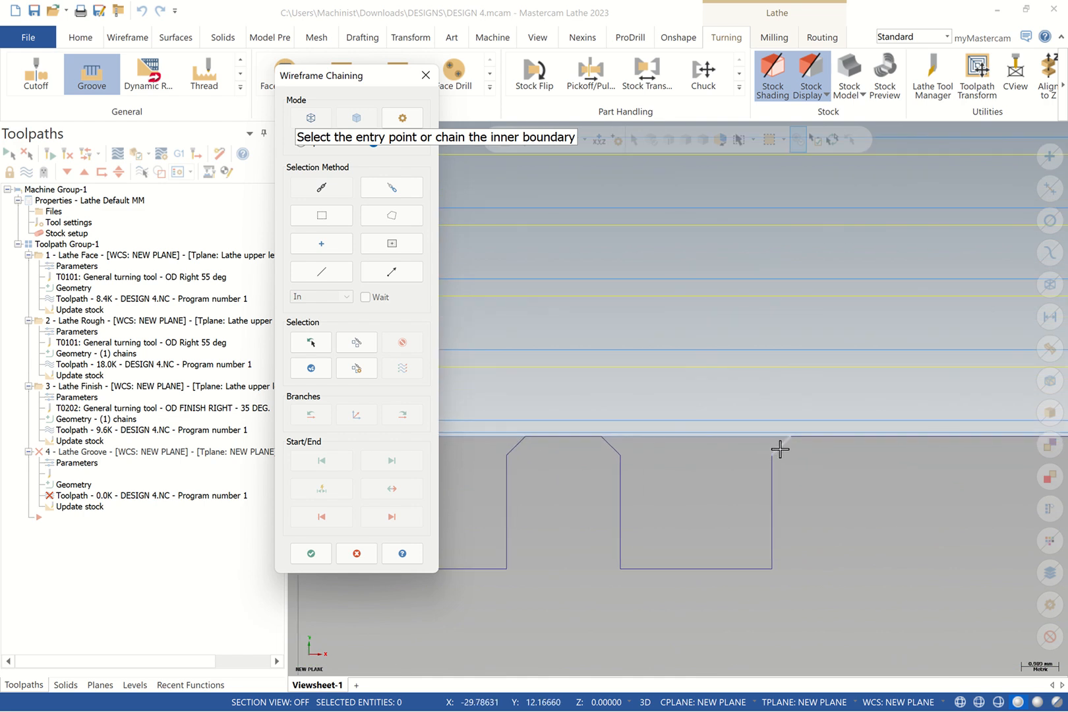
click(770, 451)
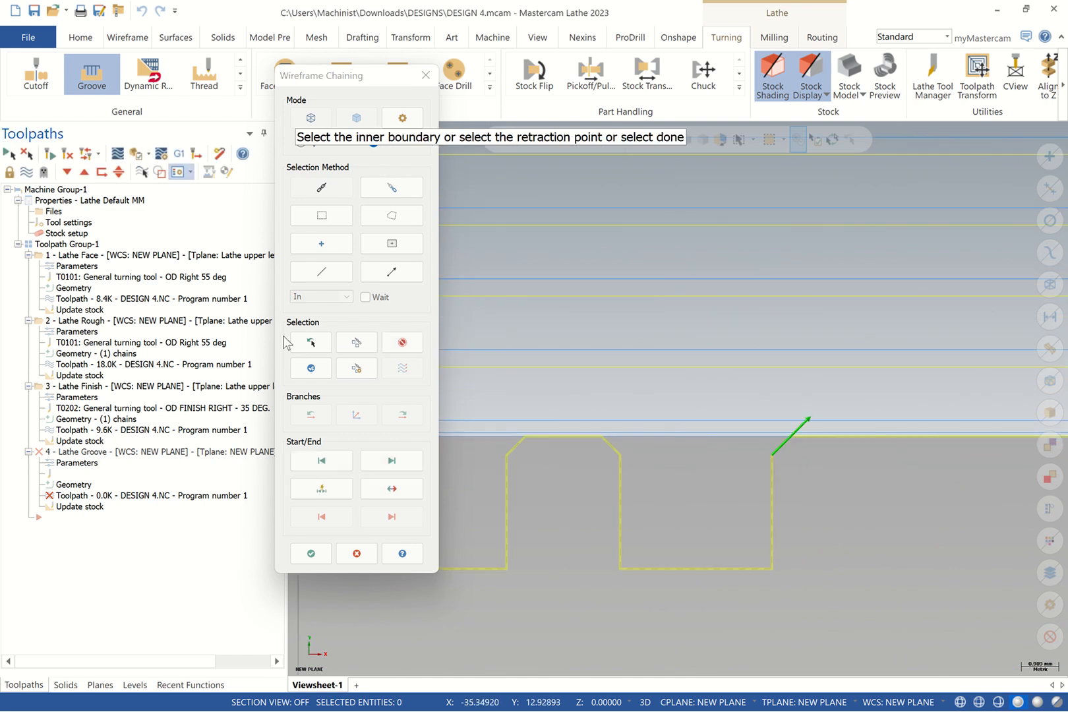
click(391, 491)
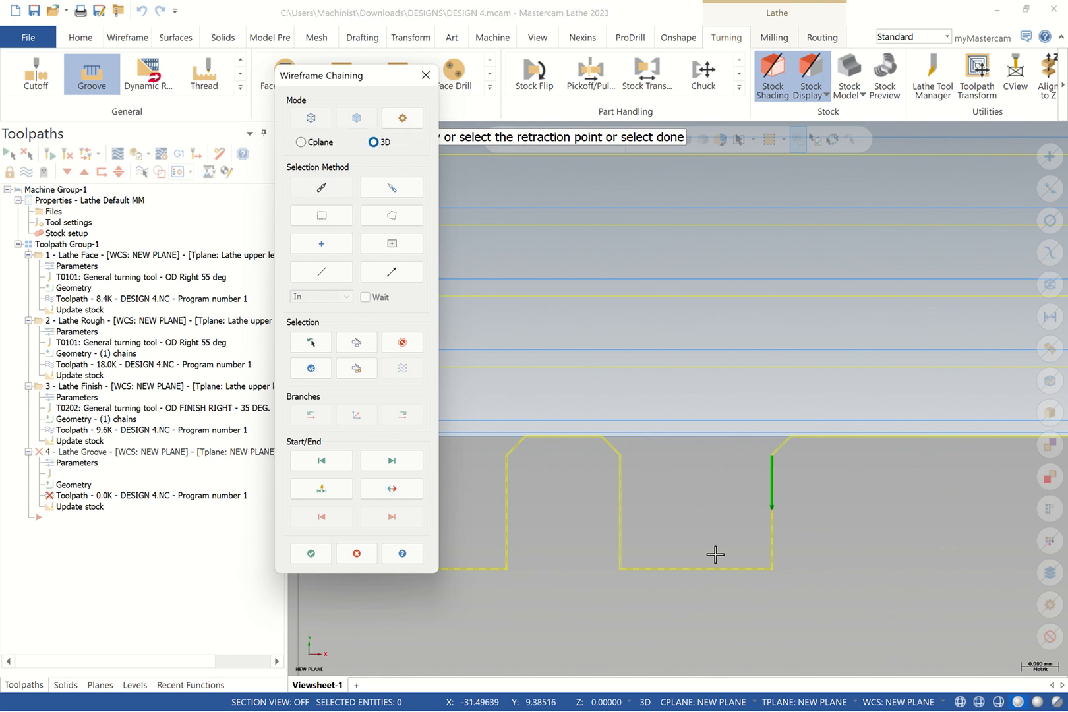
scroll(712, 555, down, 3)
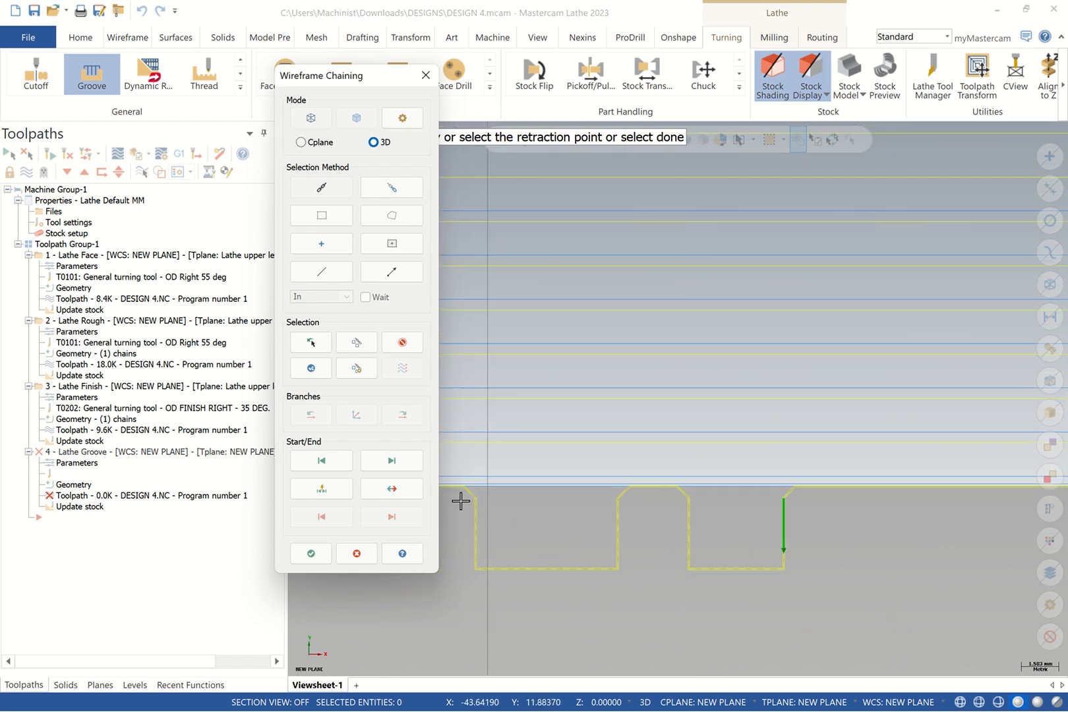
scroll(464, 497, up, 2)
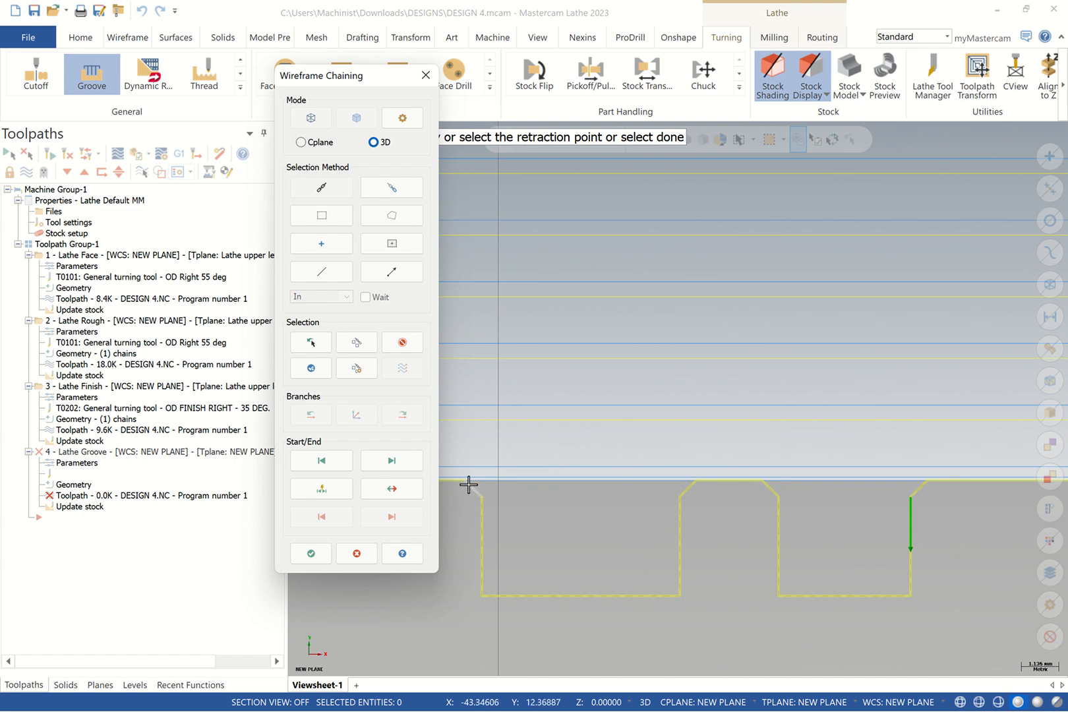
click(469, 487)
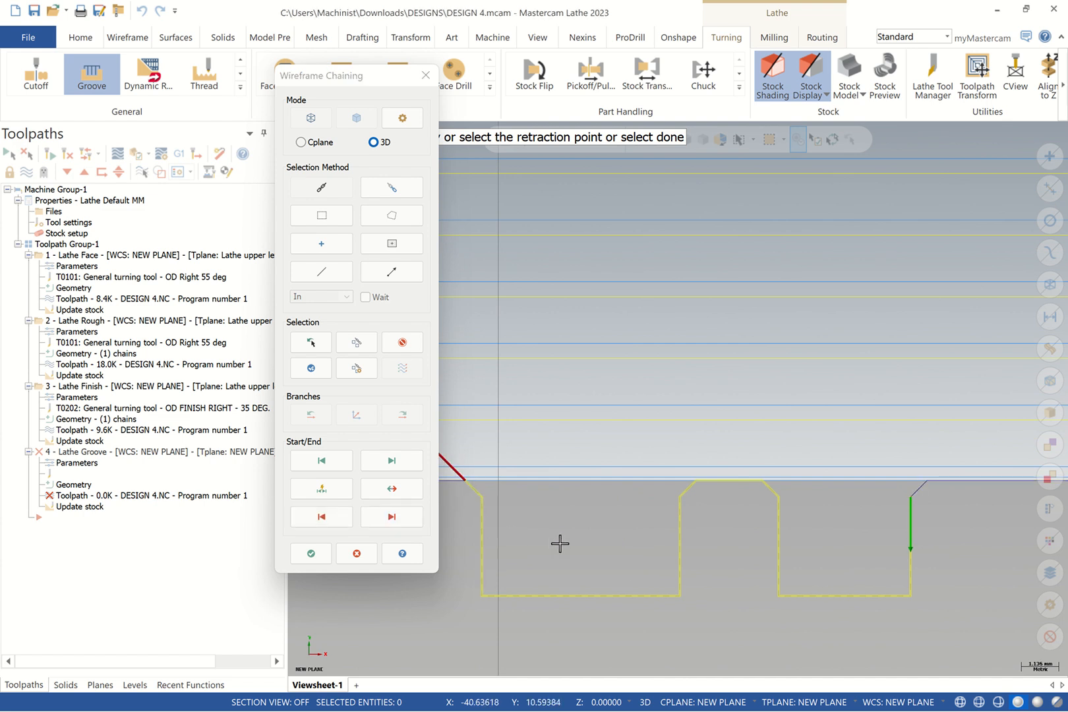
scroll(560, 542, down, 3)
scroll(560, 539, down, 2)
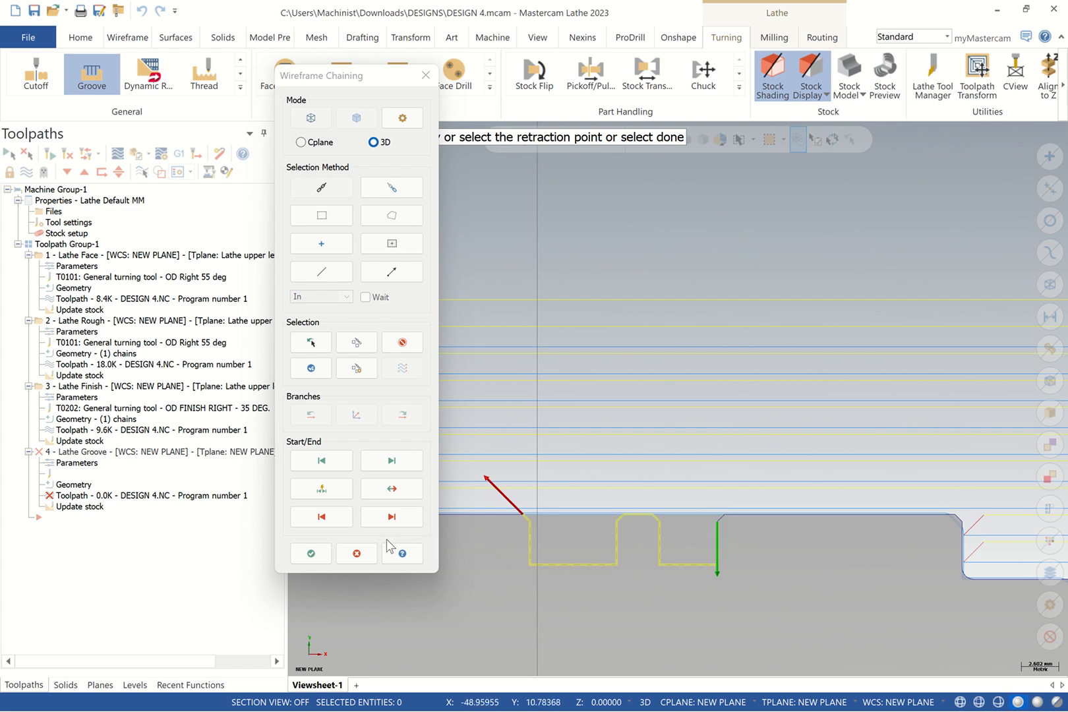
key(Return)
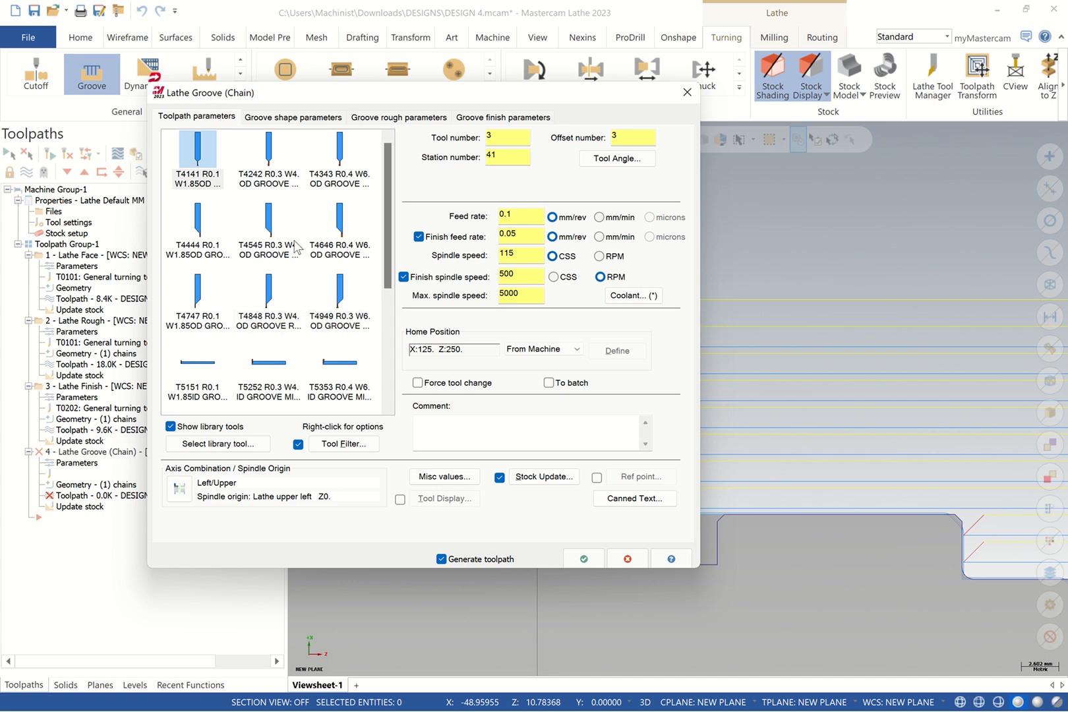
Use tool T4747 with comment GROOVE and approach/retract reference points at X50 Z50
click(208, 300)
click(421, 419)
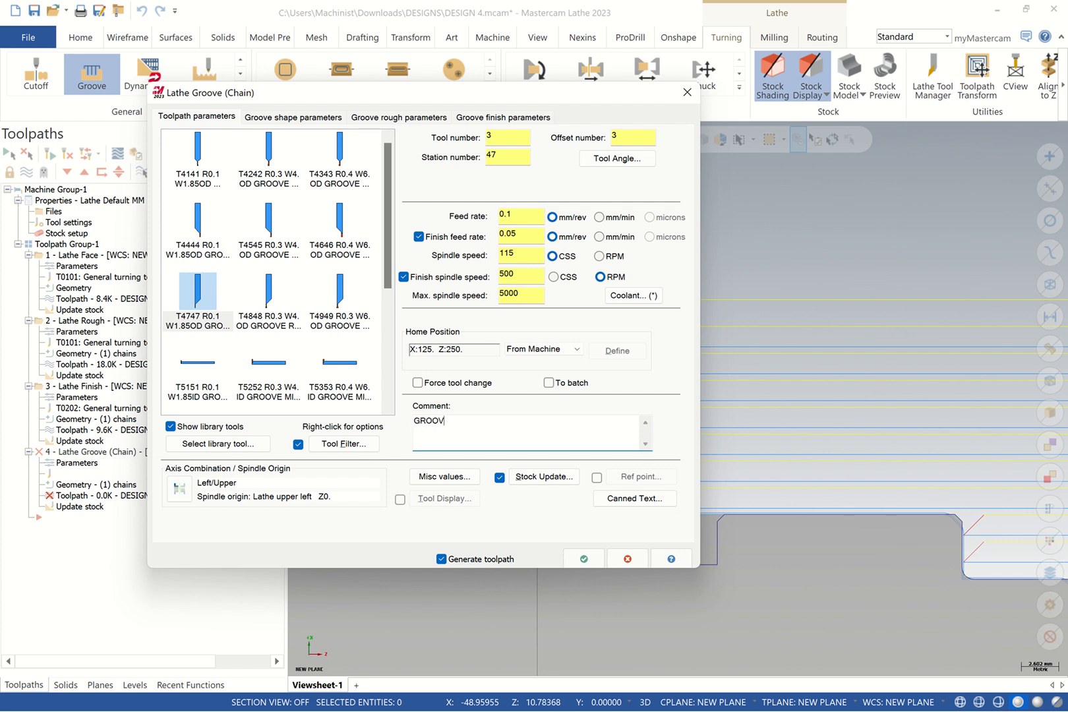
click(596, 477)
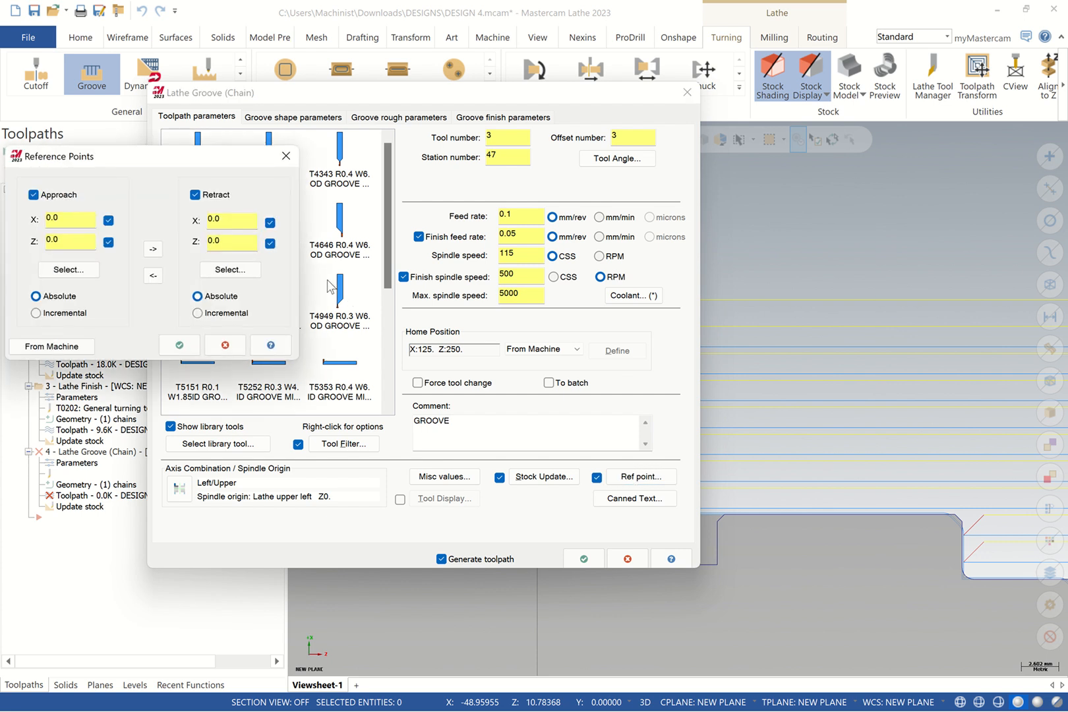
click(88, 216)
text(50)
click(67, 243)
text(5)
click(153, 248)
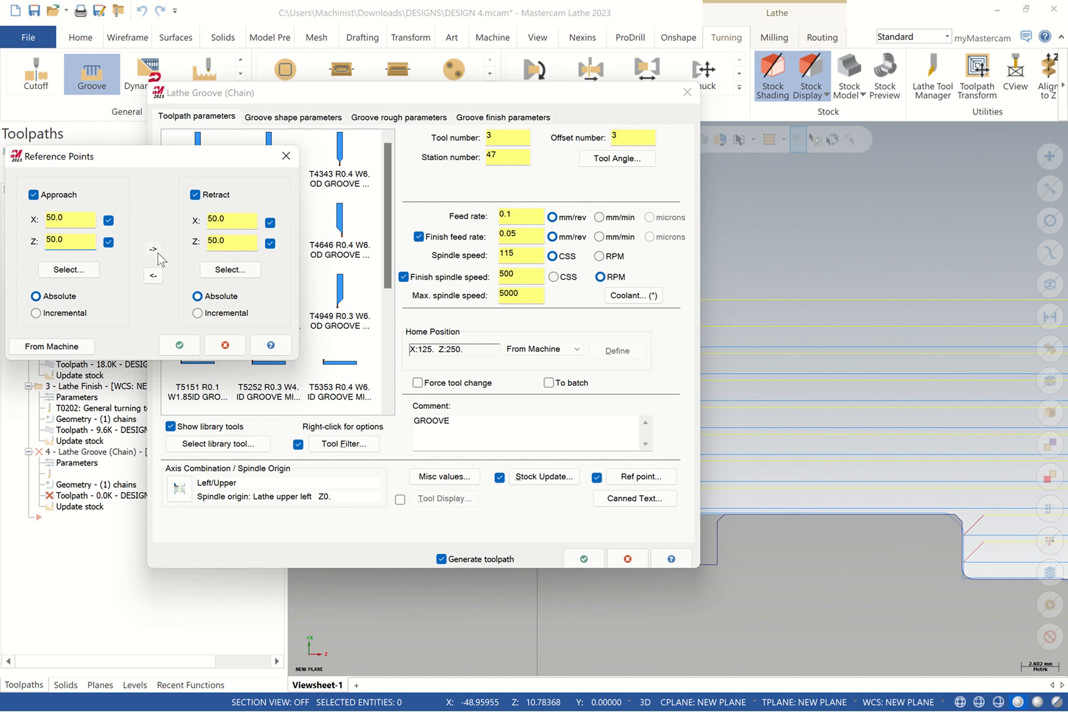
click(180, 344)
Set the maximum spindle speed to 500 and the finish spindle speed to 300
click(511, 294)
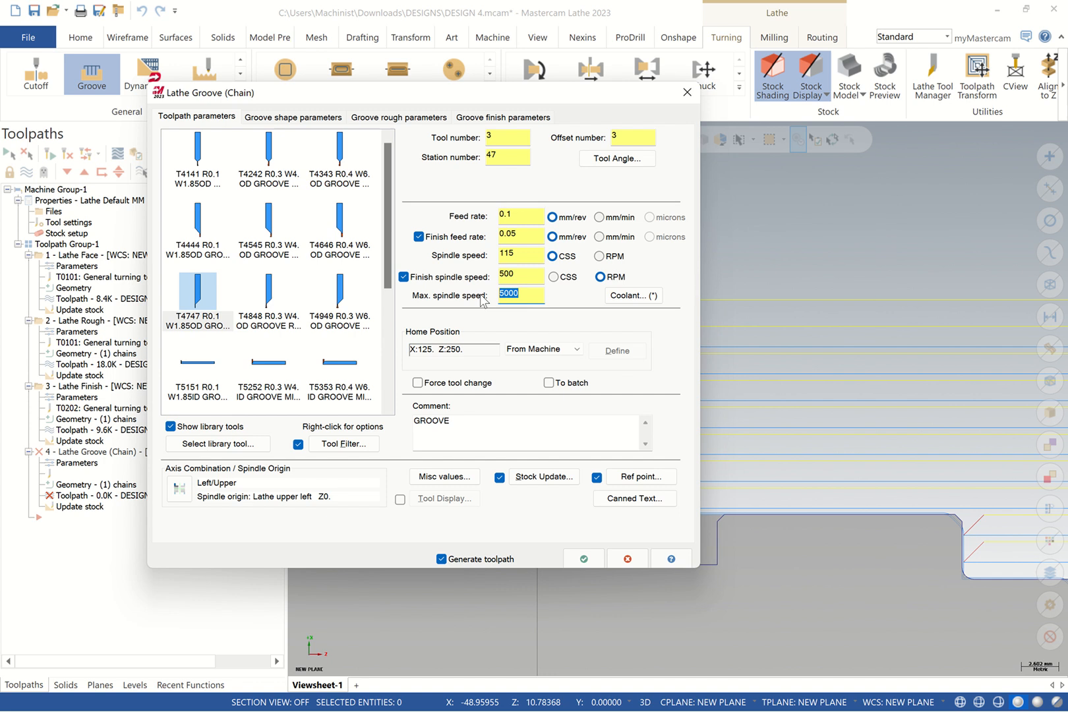
text(1)
click(521, 277)
text(3)
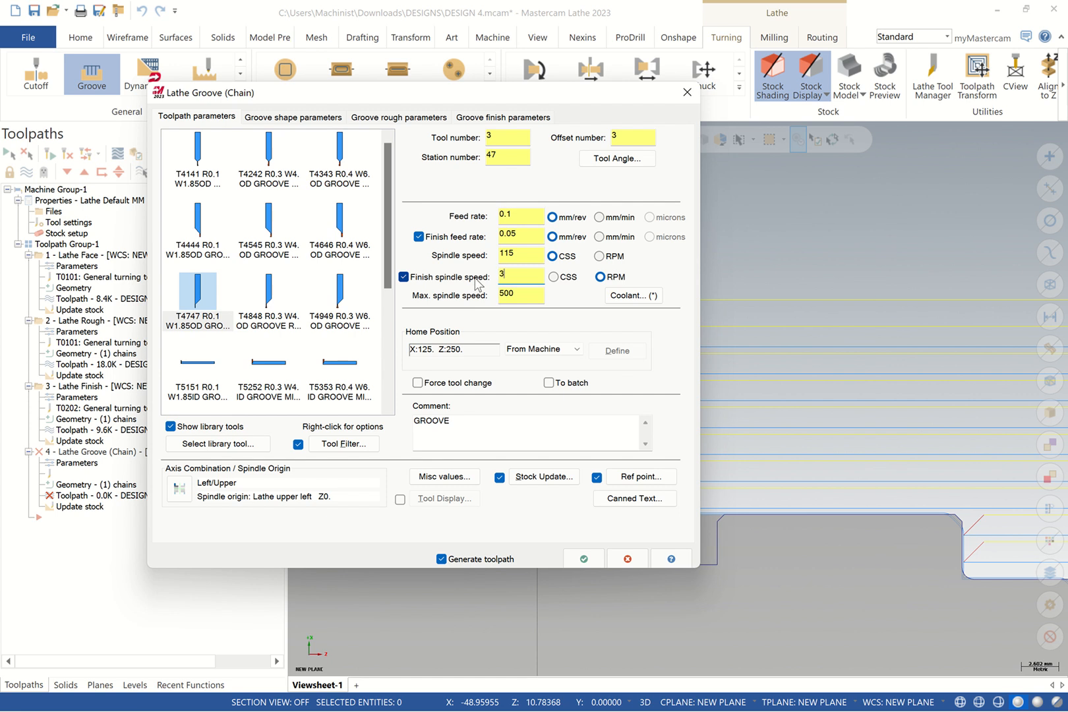
text(00)
click(525, 238)
click(283, 119)
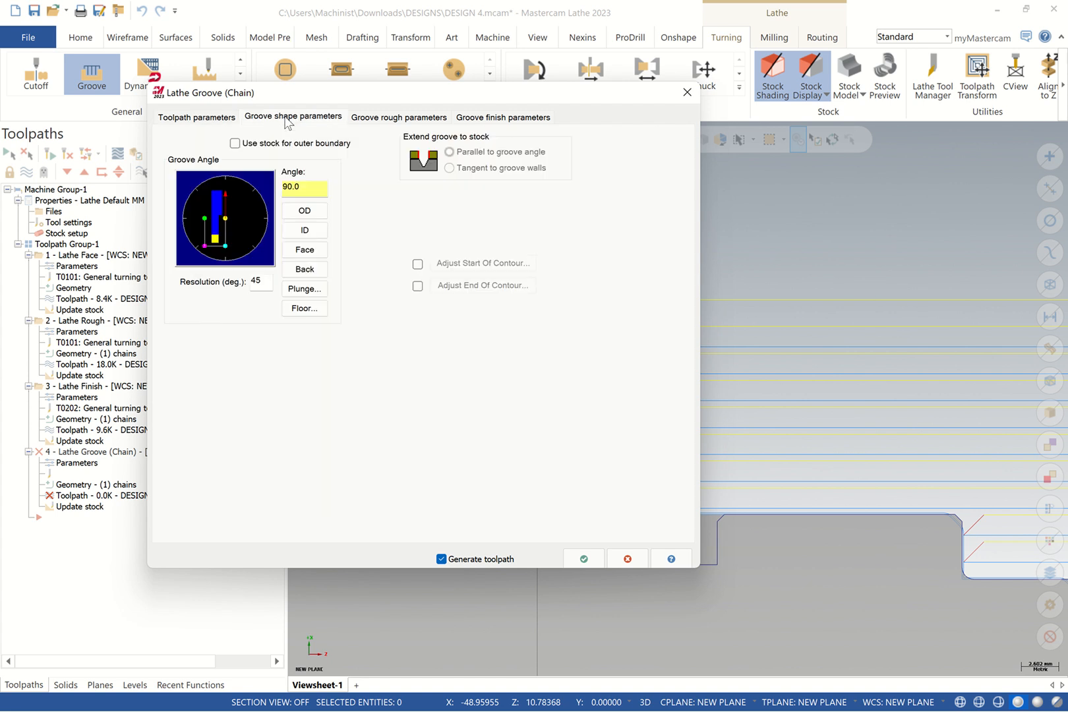
Make it an OD groove and turn on peck grooving and toolpath filtering
click(307, 213)
click(392, 117)
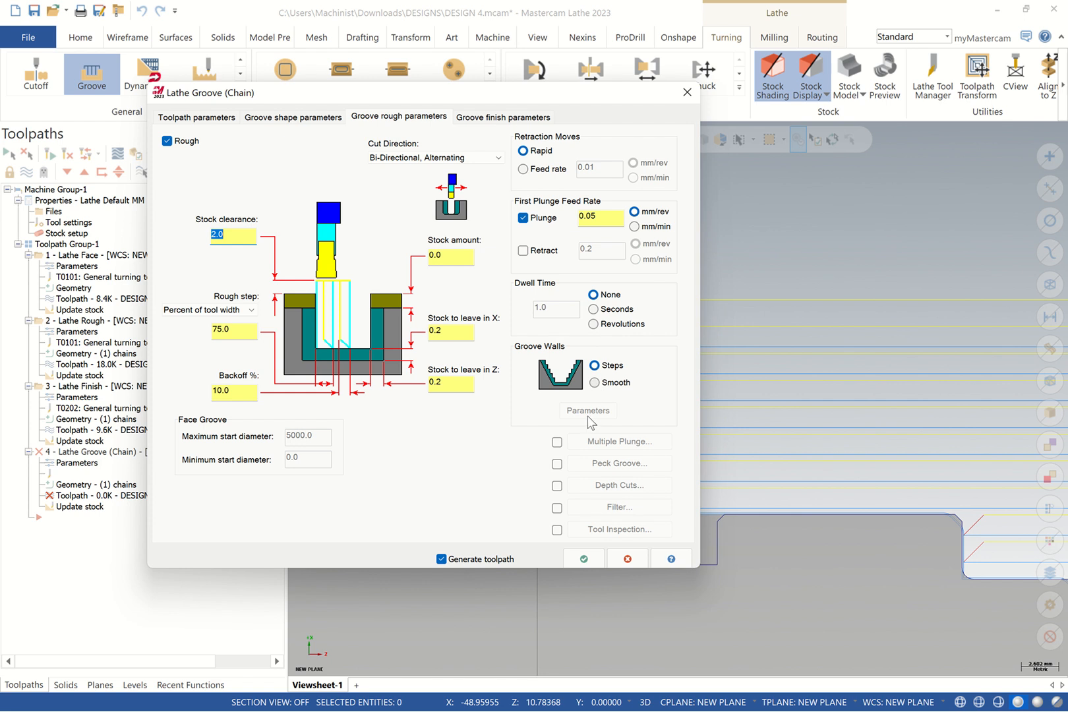
click(557, 464)
click(618, 462)
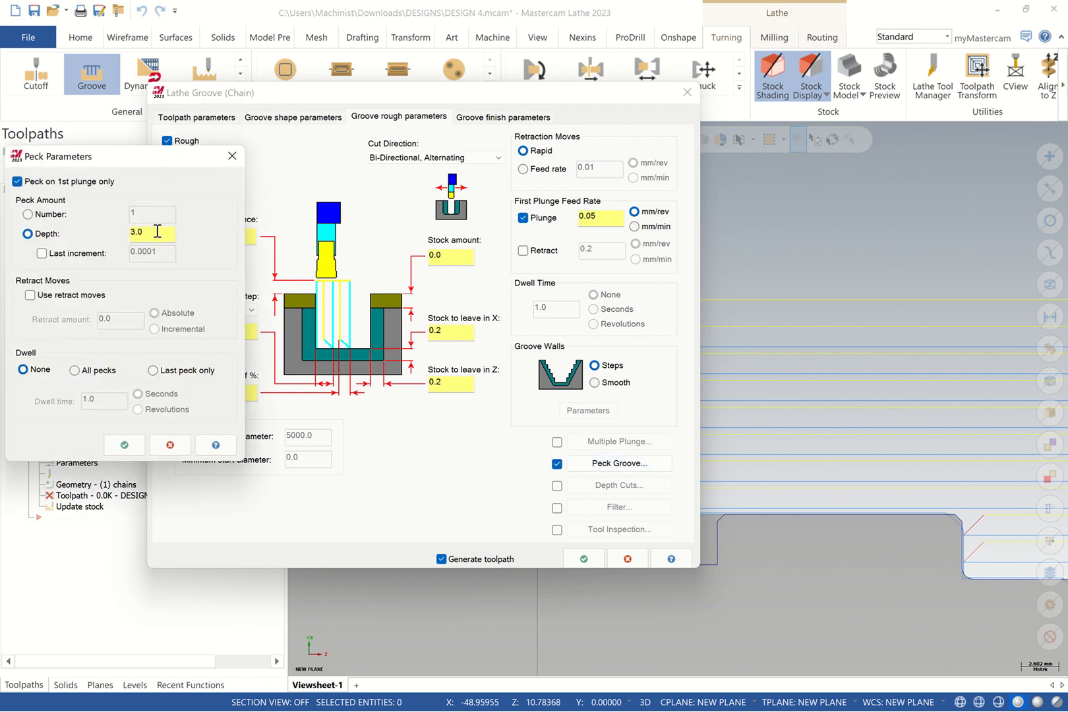
click(124, 445)
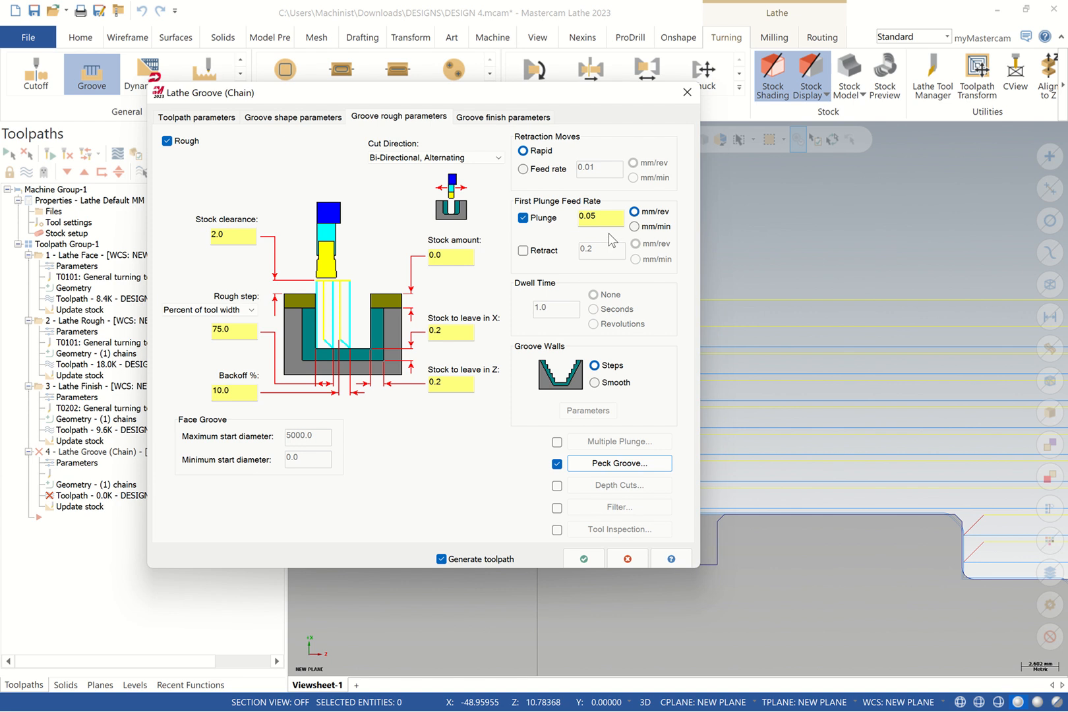
click(557, 508)
click(619, 507)
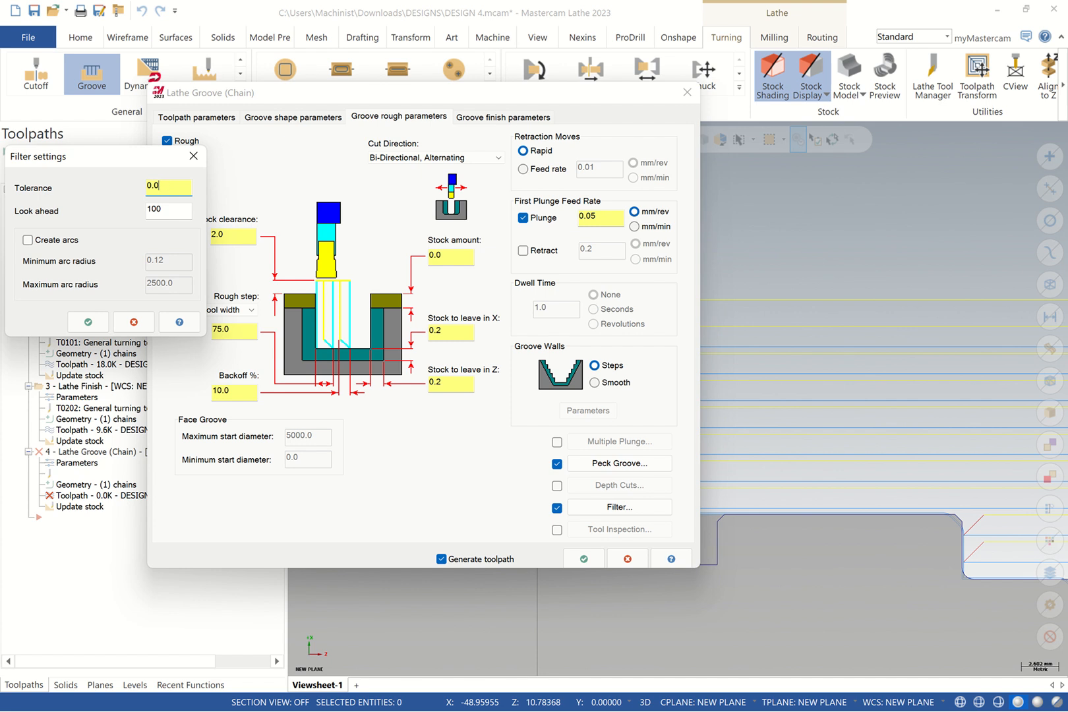
click(90, 322)
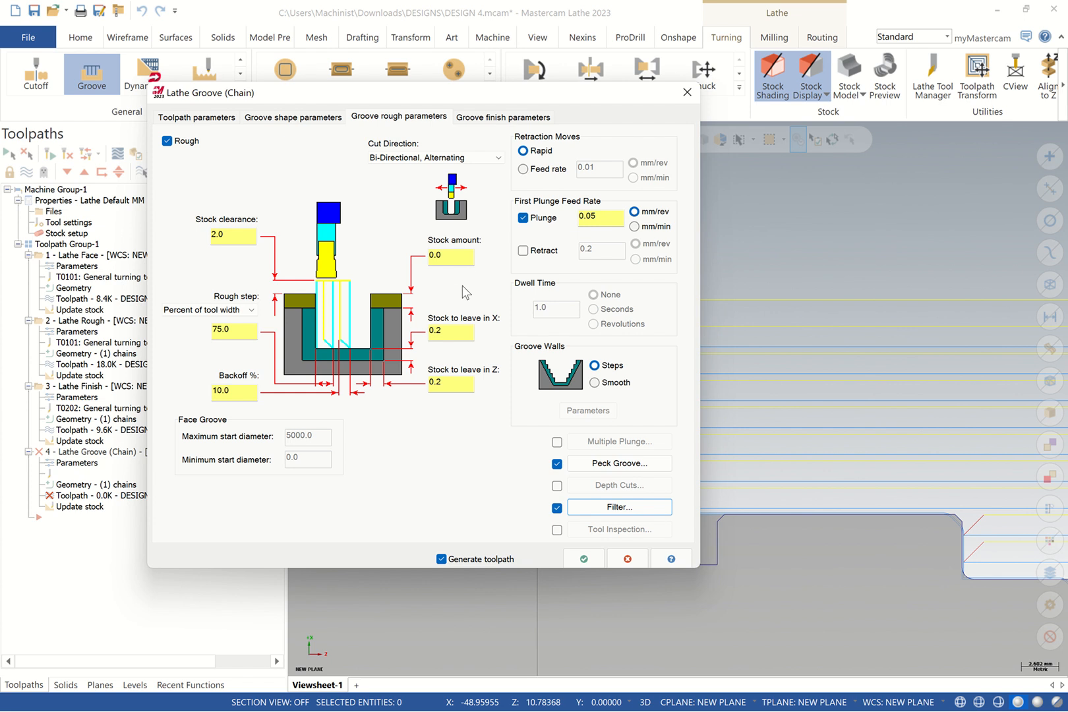
Set groove rough stock to leave to 0.1 in X and Z, cutting in chain direction
double_click(440, 330)
key(BackSpace)
double_click(433, 381)
key(BackSpace)
text(.1)
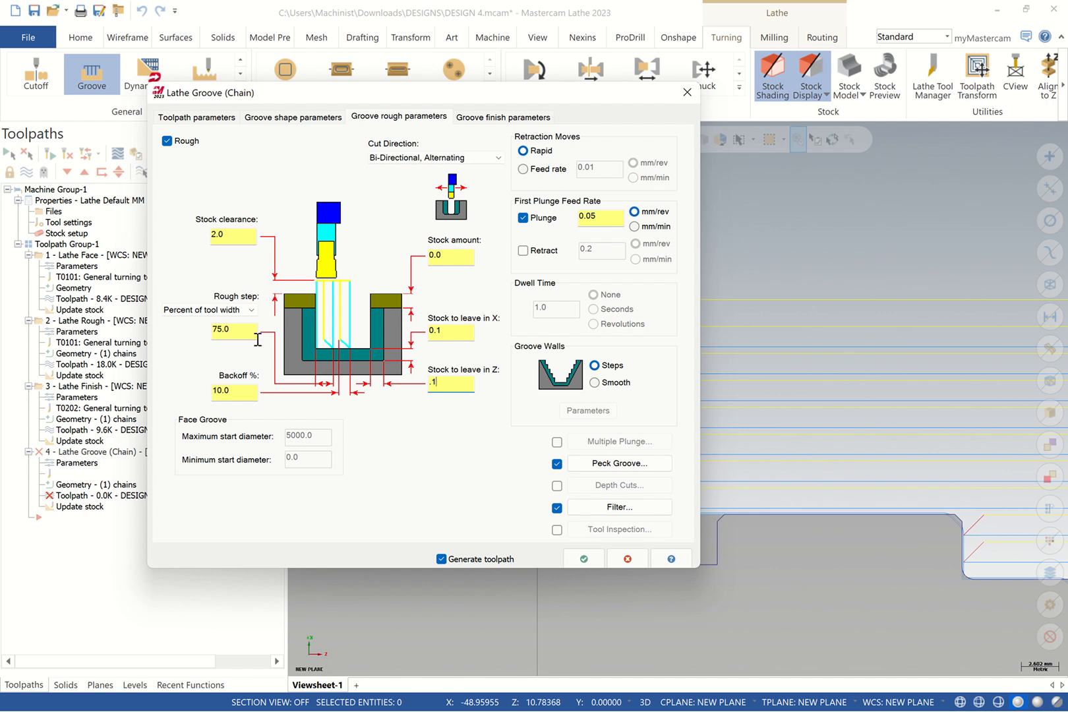
click(471, 254)
click(371, 118)
click(415, 157)
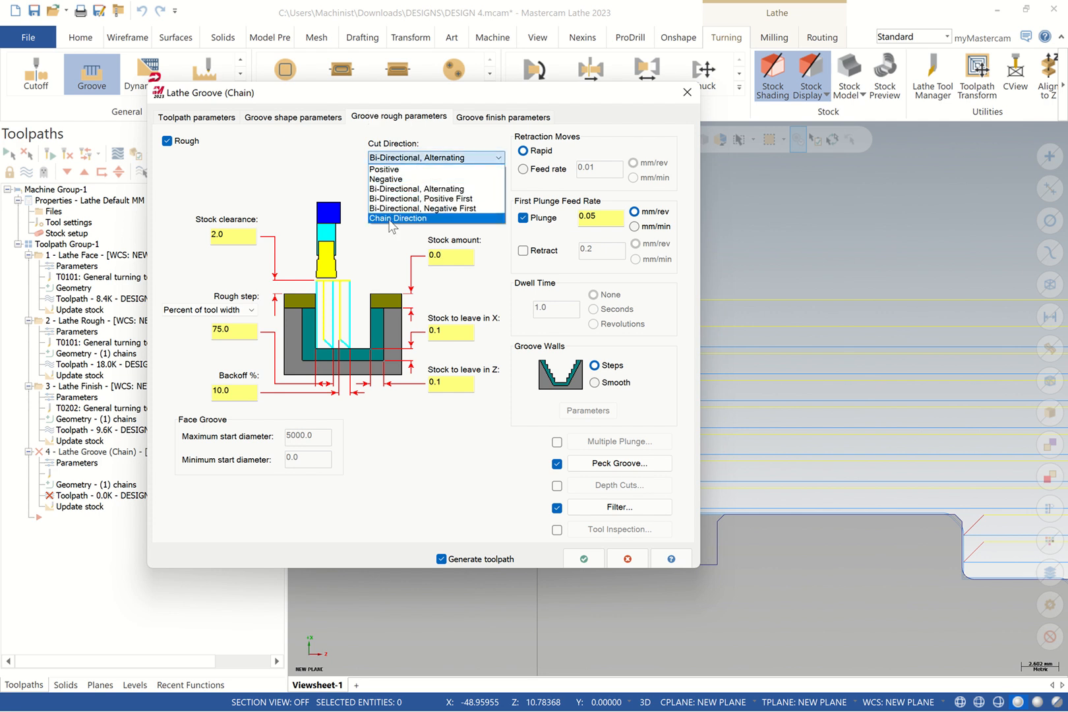
click(394, 218)
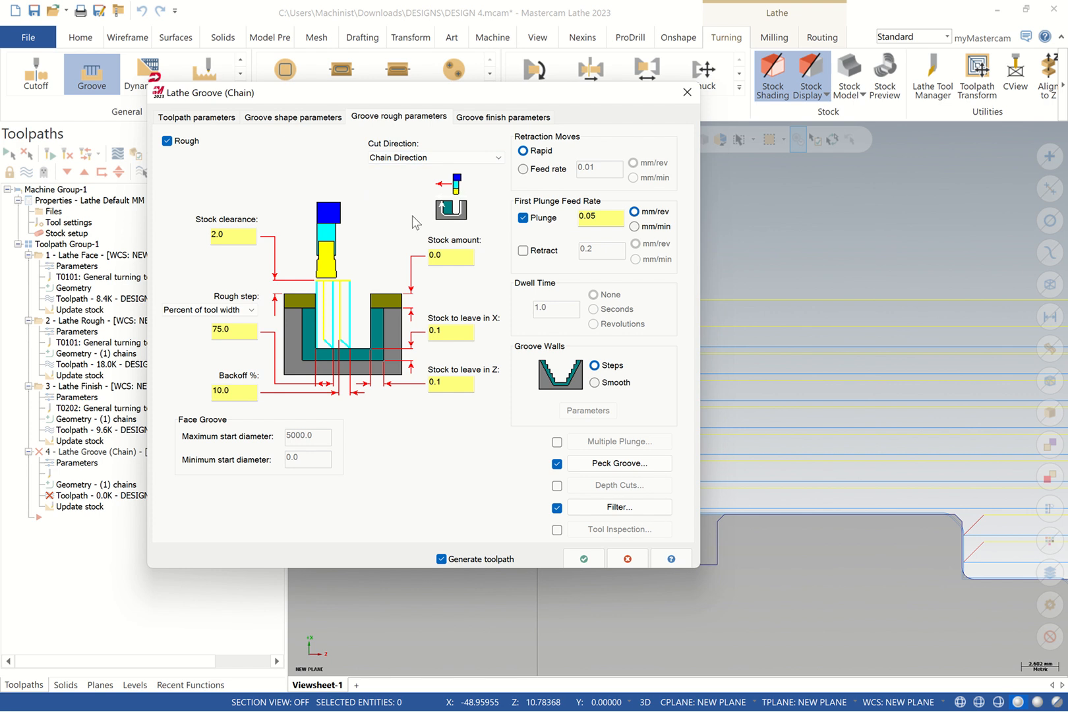
Review the groove finish pass settings and generate the groove toolpath
click(485, 120)
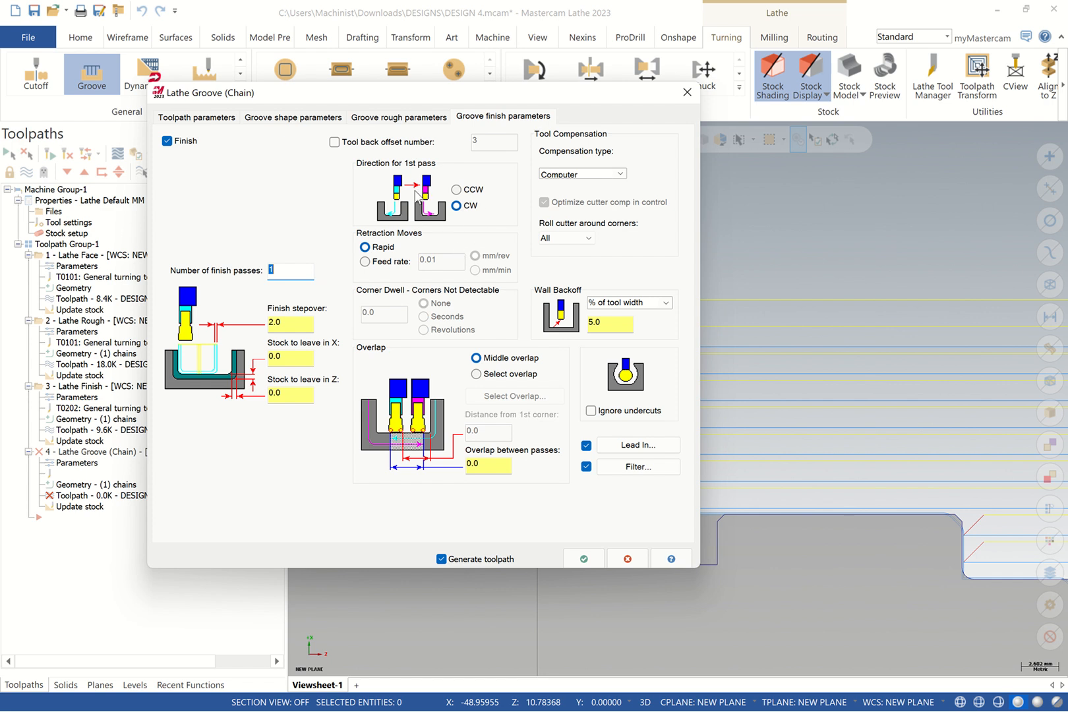
click(456, 190)
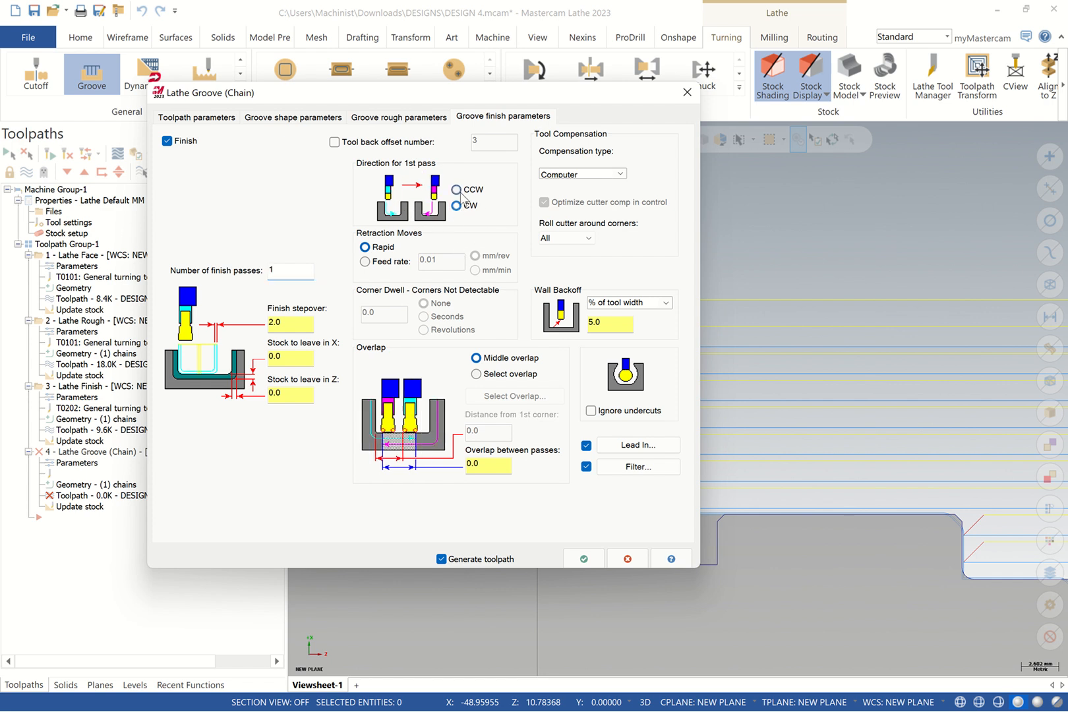
click(457, 205)
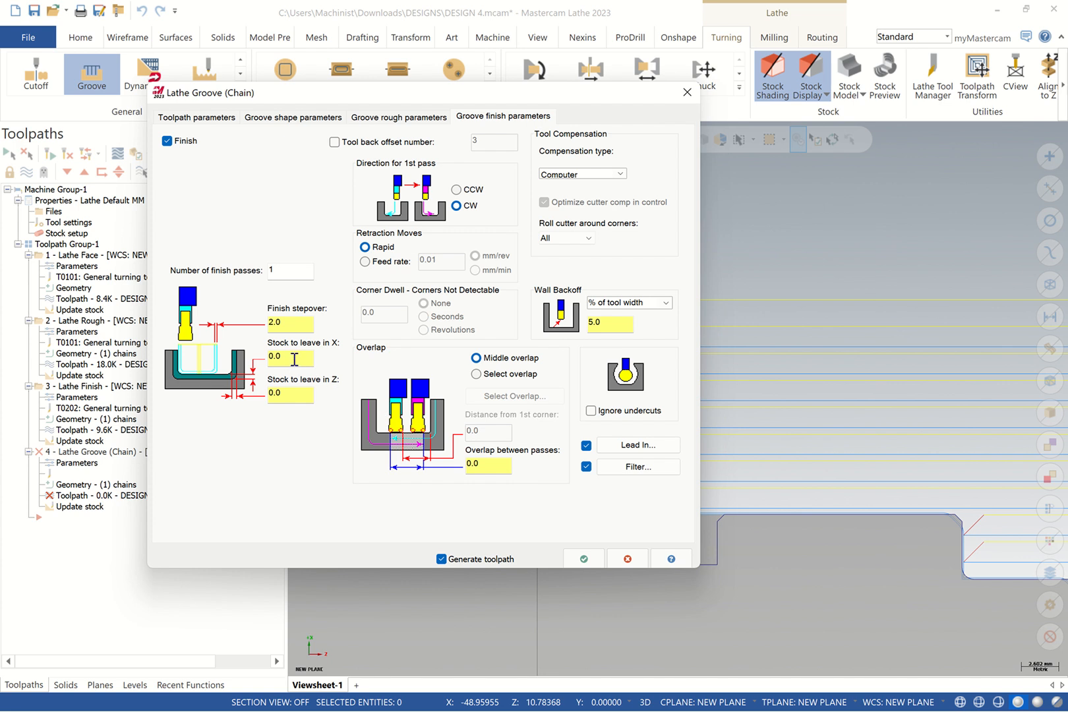
mouse_move(293, 359)
mouse_down()
mouse_move(272, 359)
mouse_move(269, 395)
mouse_move(290, 356)
mouse_move(275, 355)
mouse_up()
click(583, 557)
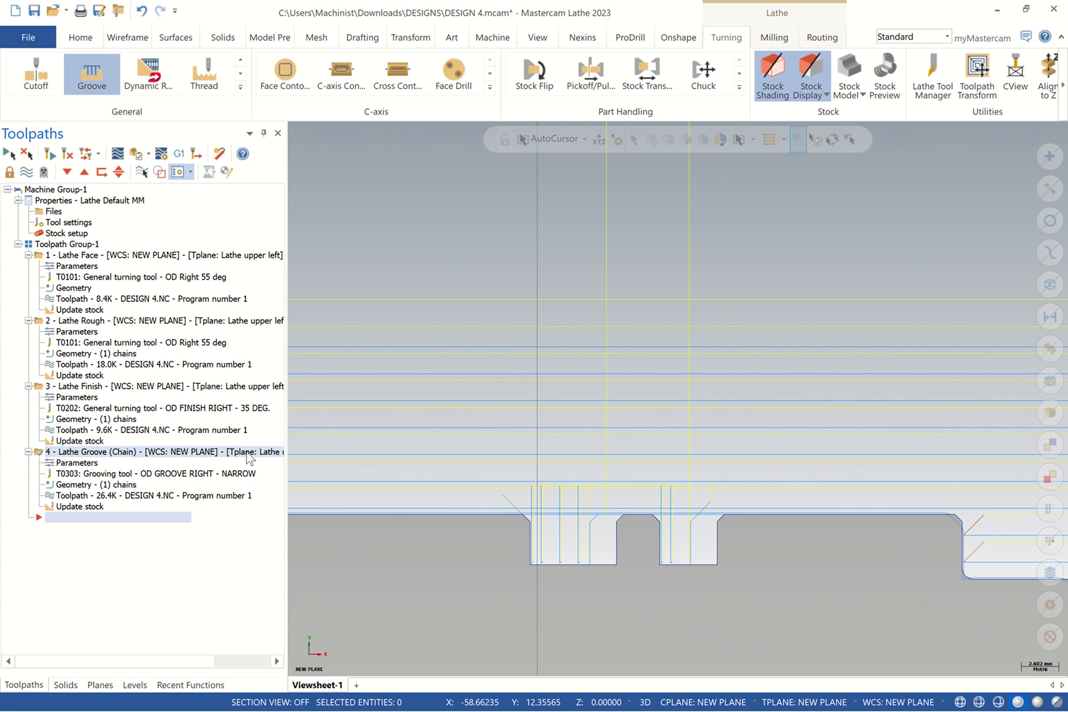
click(65, 452)
Move the groove and finish operations to come right after Lathe Rough
ctrl+click(65, 386)
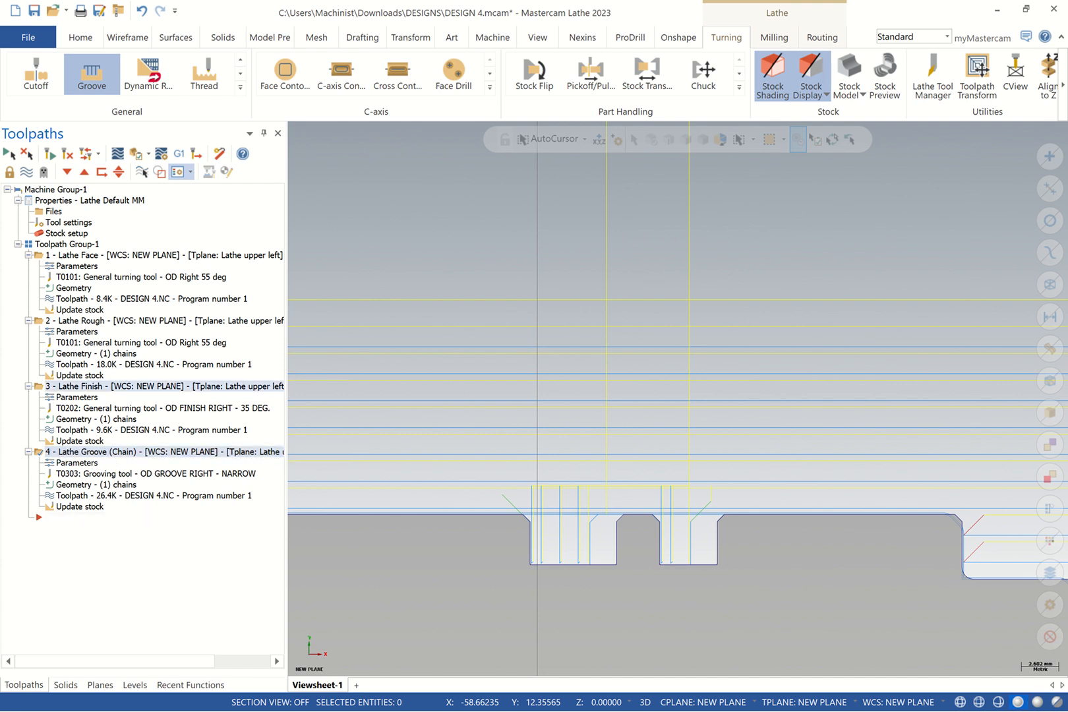
right_drag(64, 386, 79, 327)
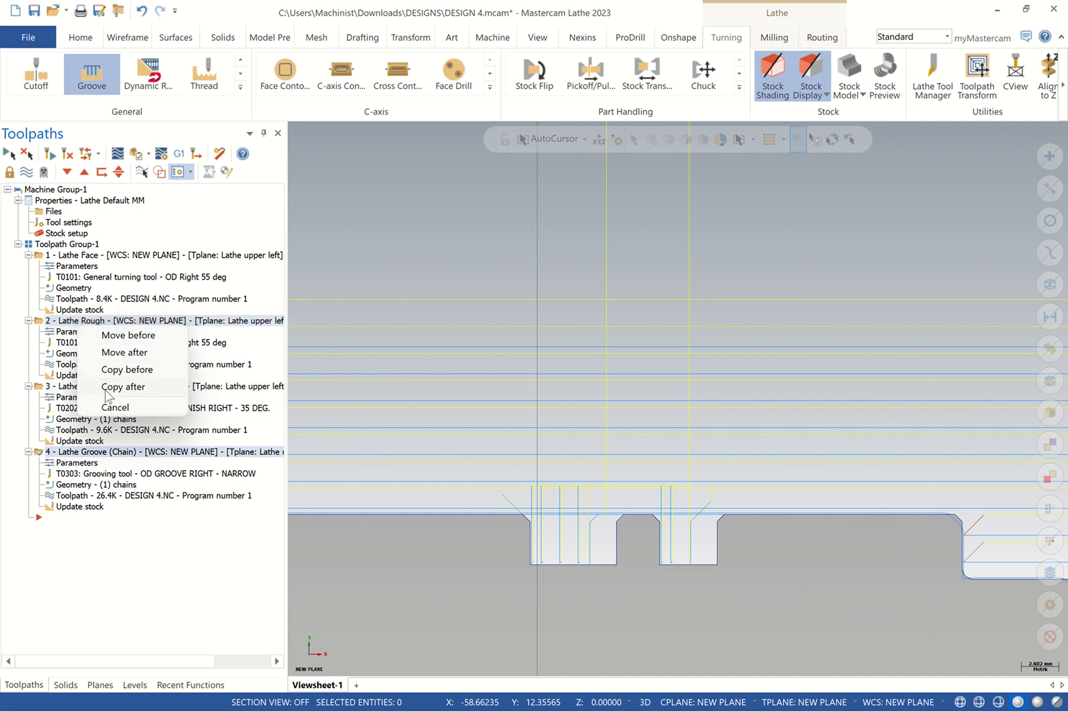
click(134, 359)
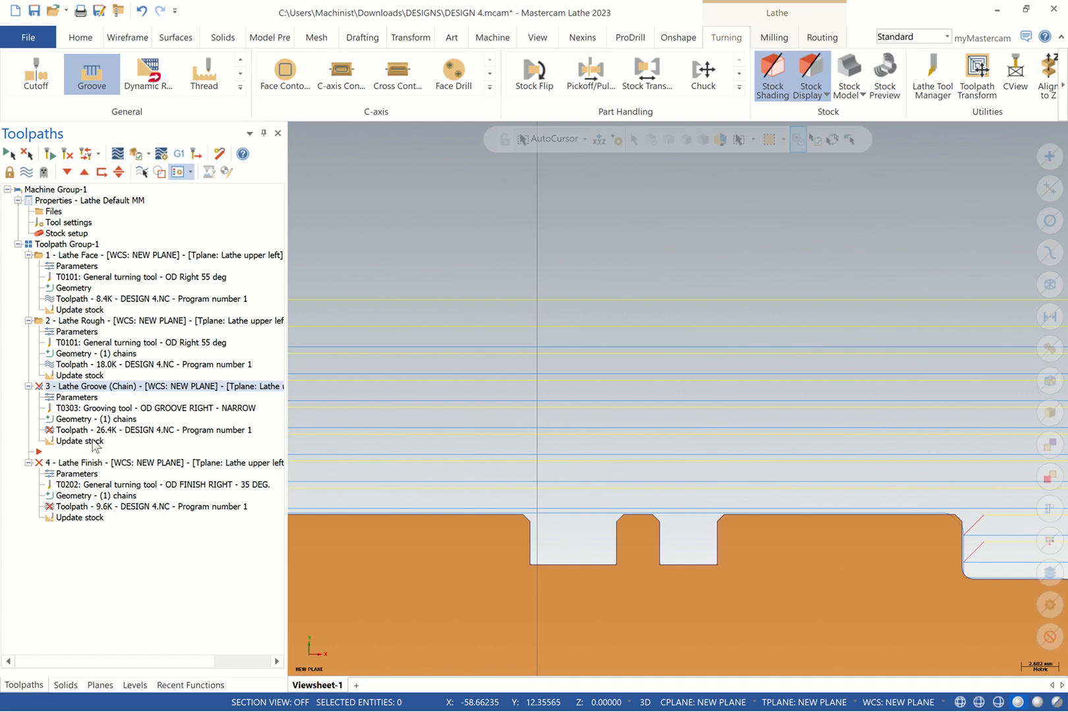
click(56, 389)
Regenerate the out-of-date groove and finish toolpaths
click(8, 154)
click(26, 154)
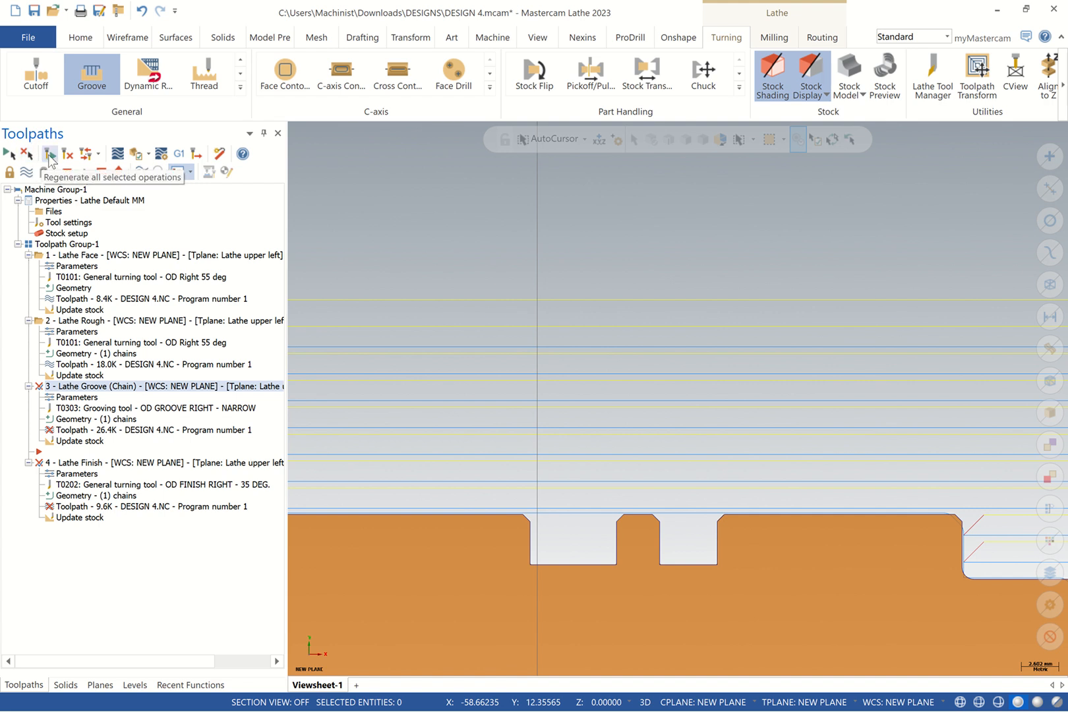
click(51, 155)
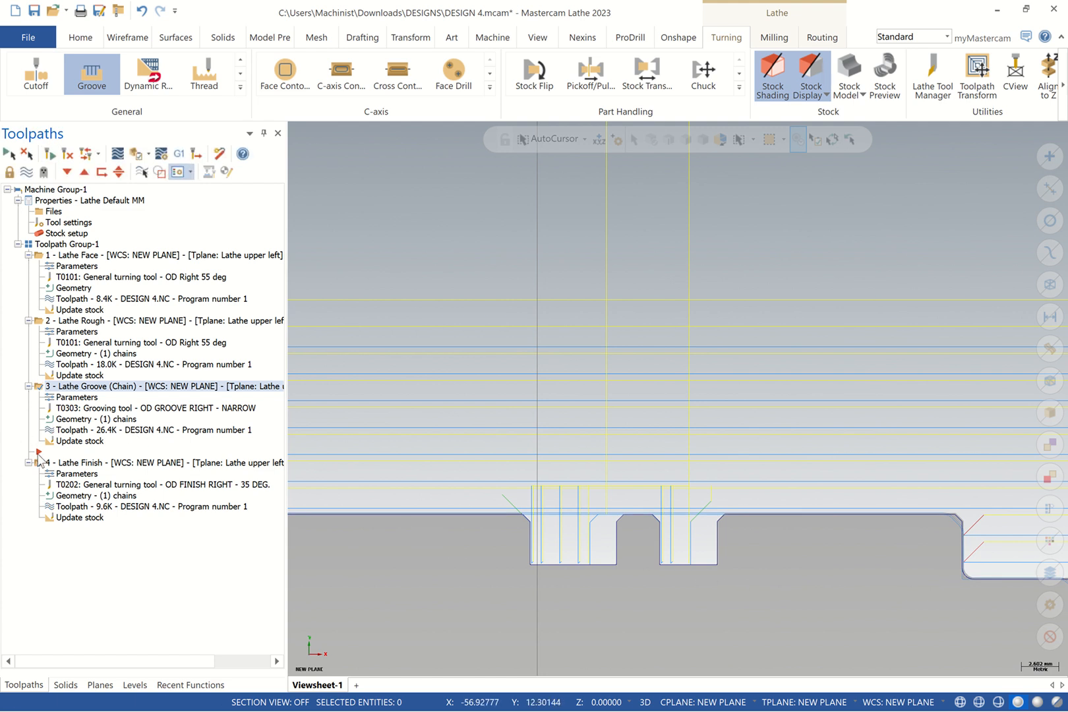
drag(39, 455, 47, 462)
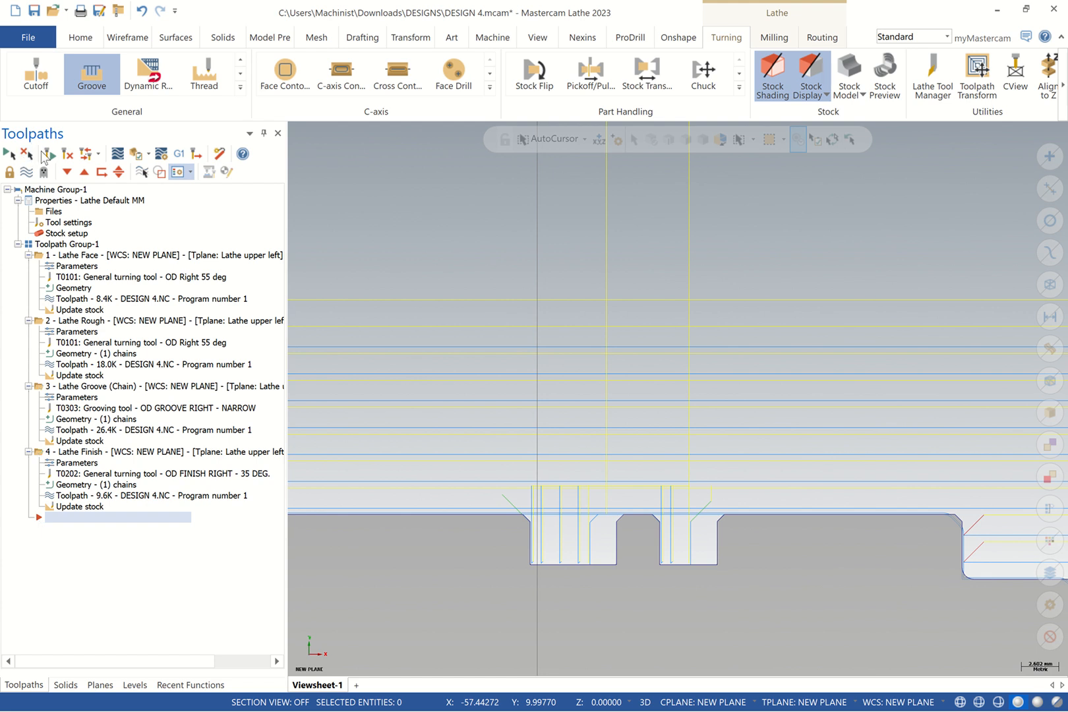
scroll(841, 440, up, 1)
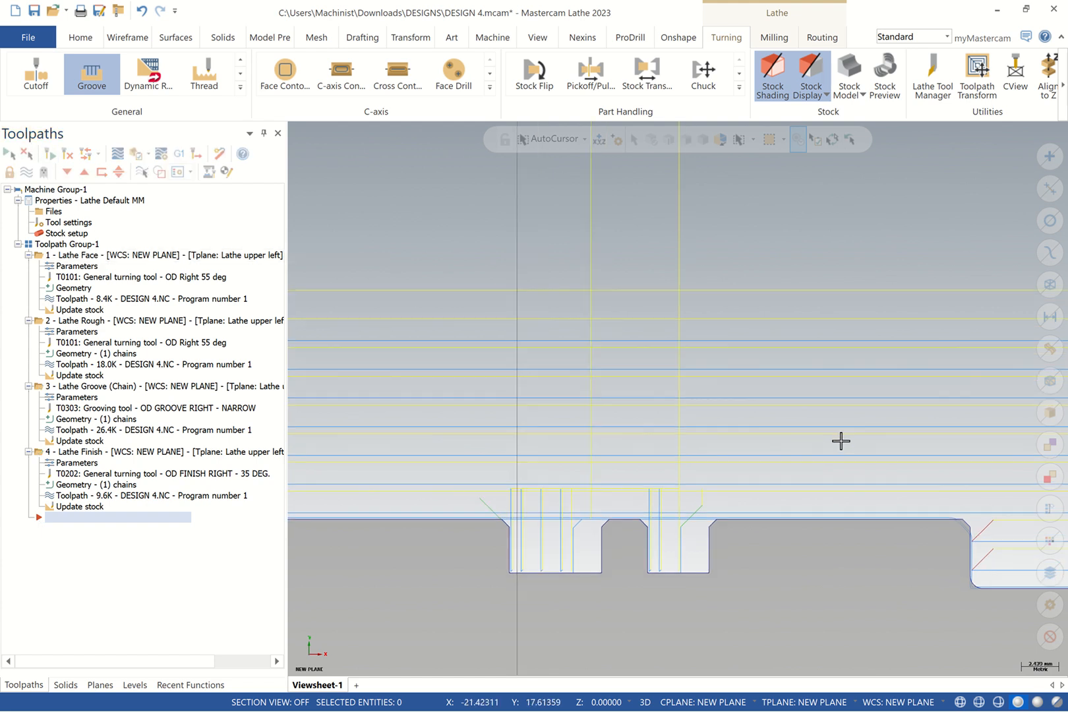
scroll(840, 440, down, 5)
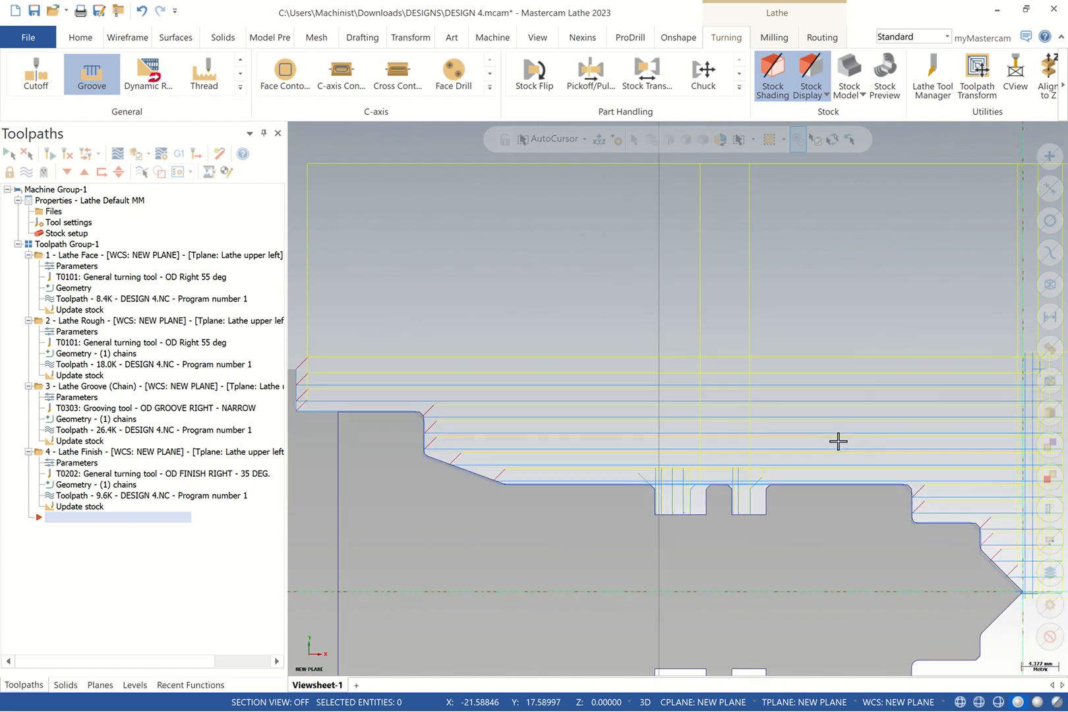
Change the face and rough operation comments to OD FACING and OD ROUGHING
scroll(837, 440, down, 4)
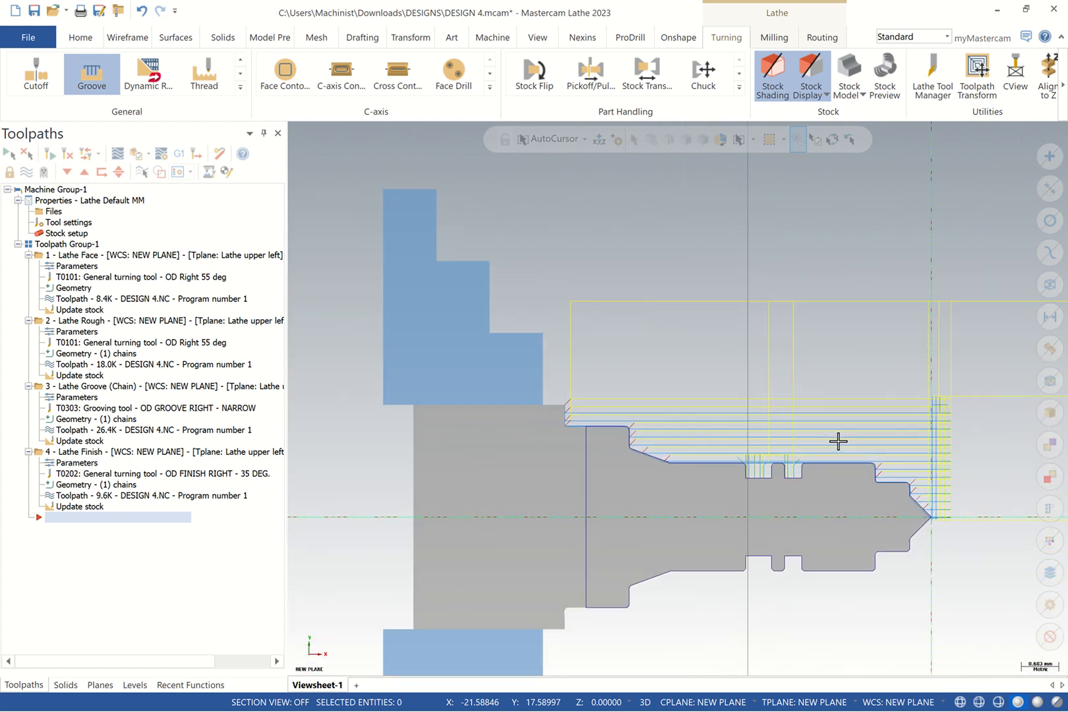
scroll(838, 441, up, 3)
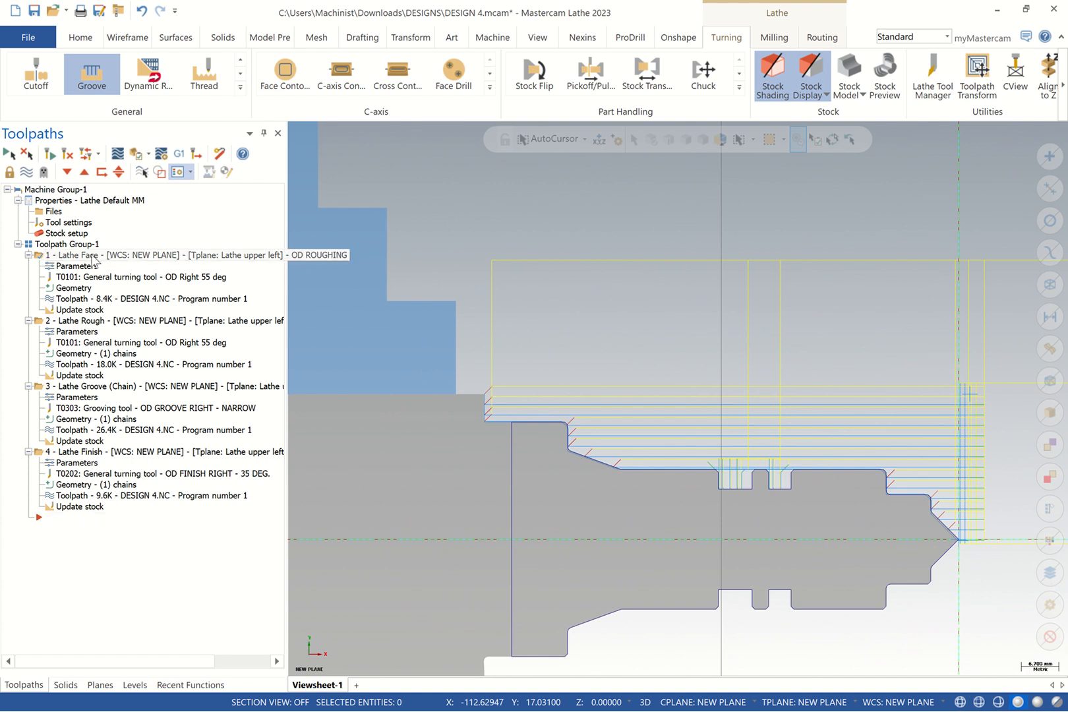
click(72, 269)
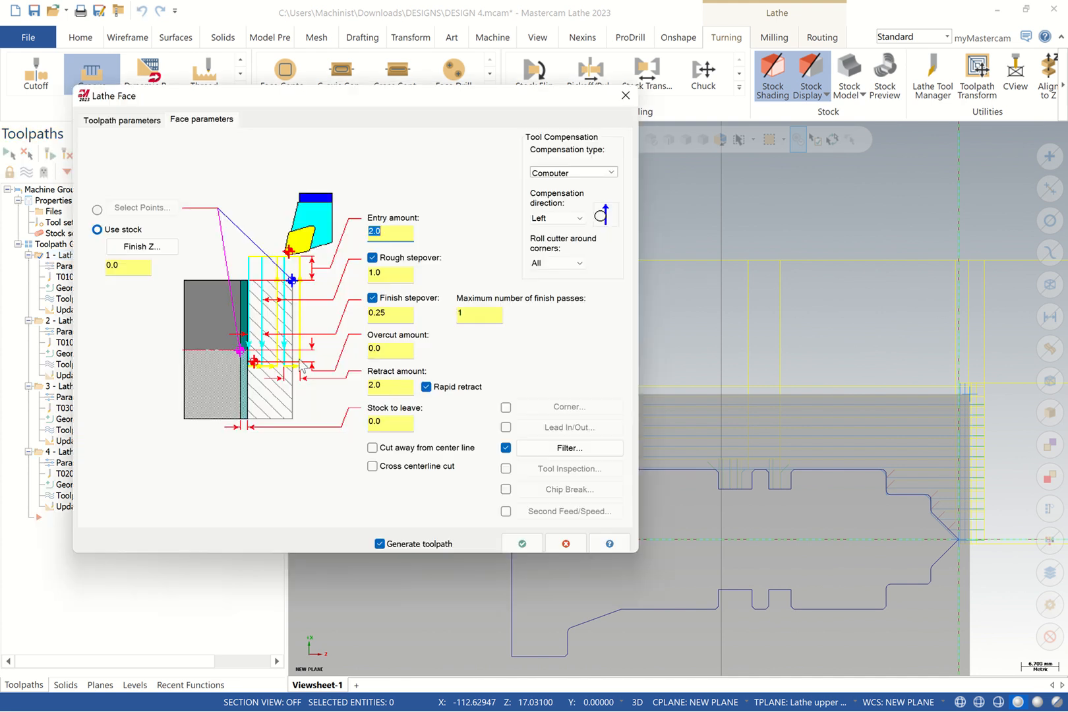
click(124, 119)
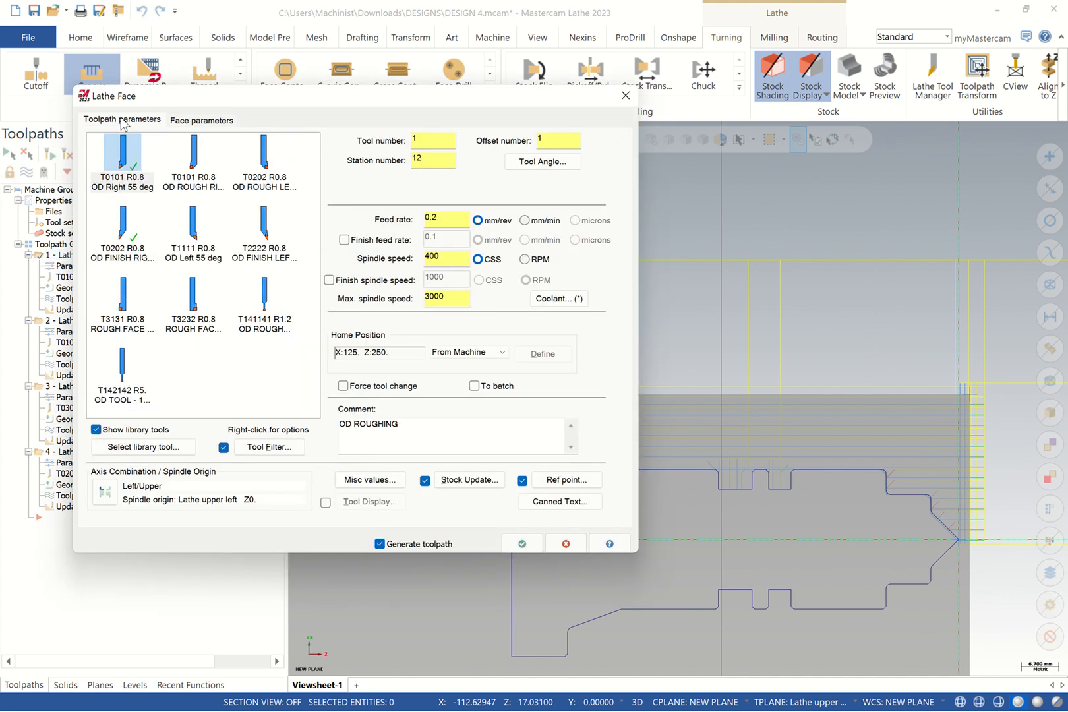
drag(405, 426, 317, 421)
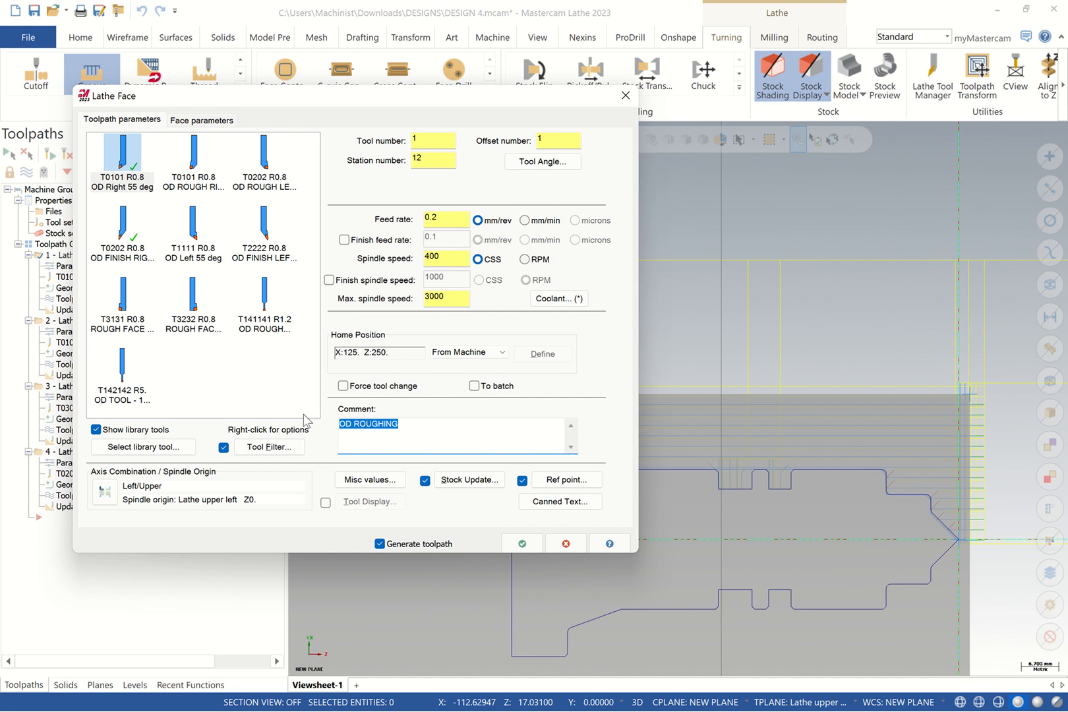
text(OD)
click(535, 551)
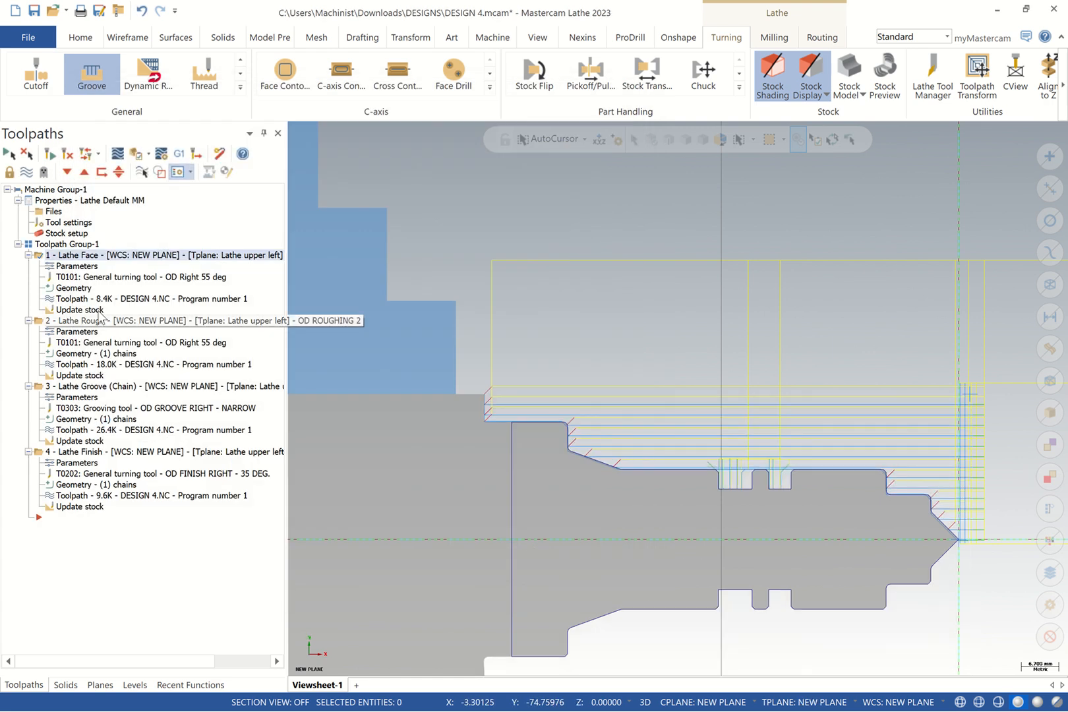
click(79, 323)
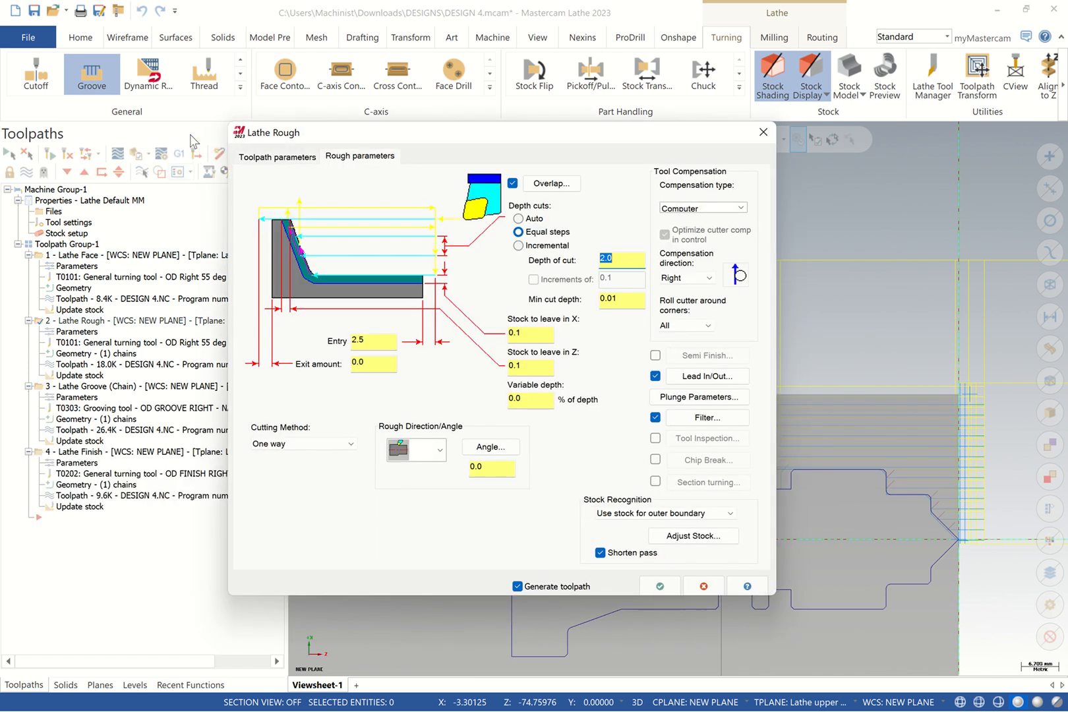
click(259, 157)
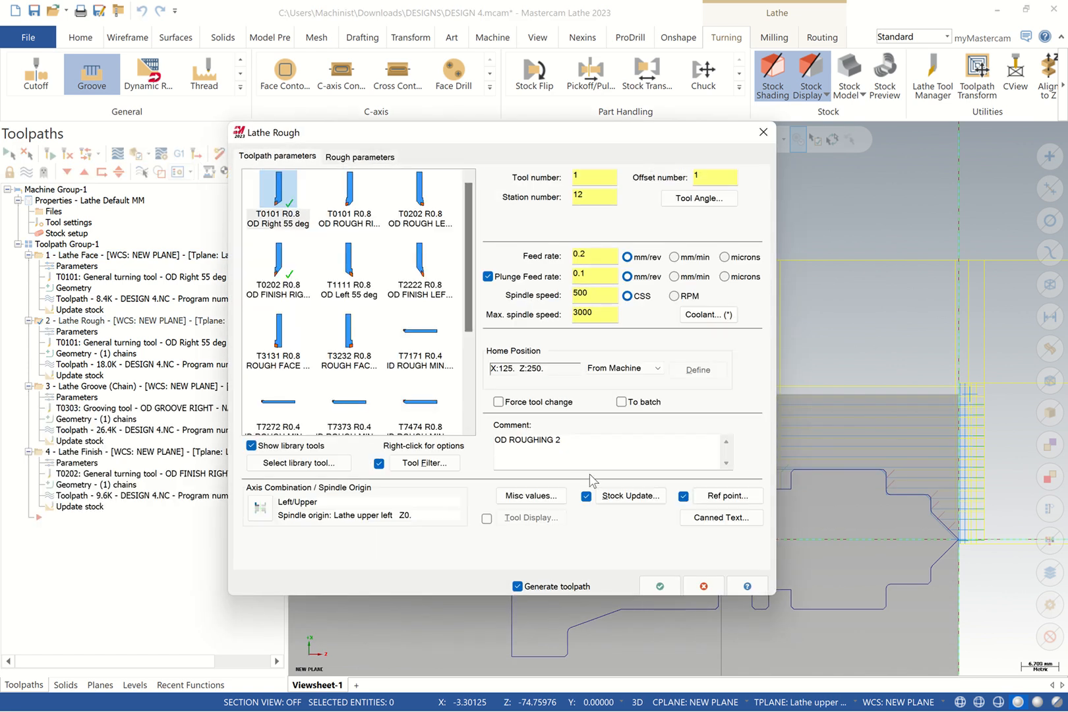
click(578, 441)
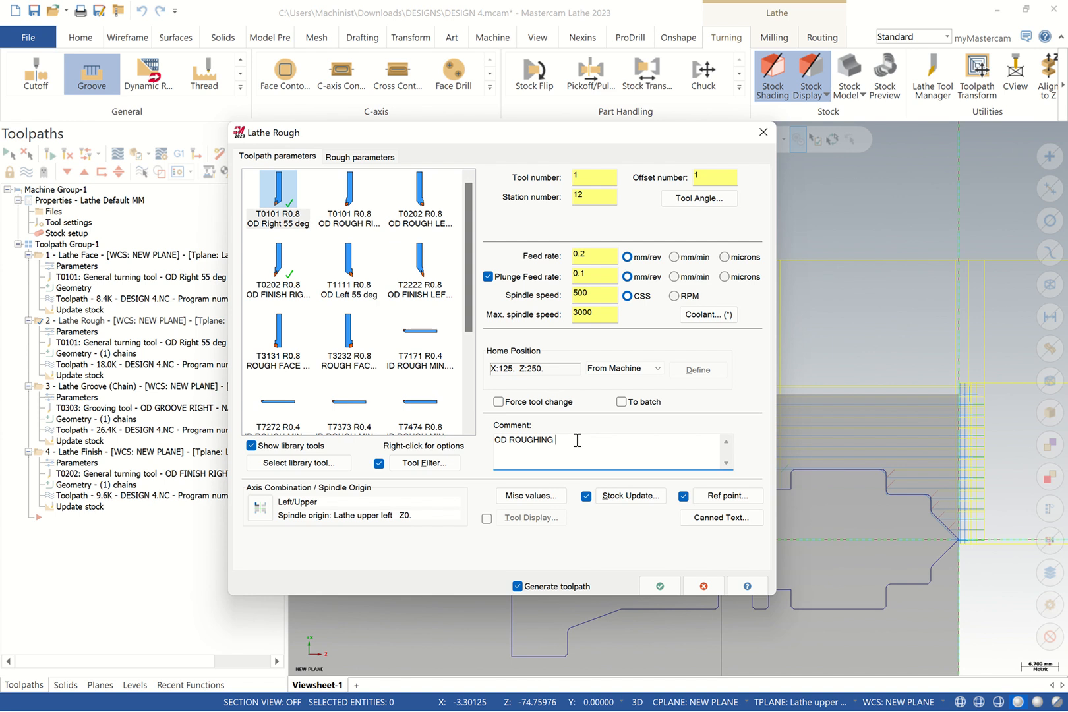
click(662, 586)
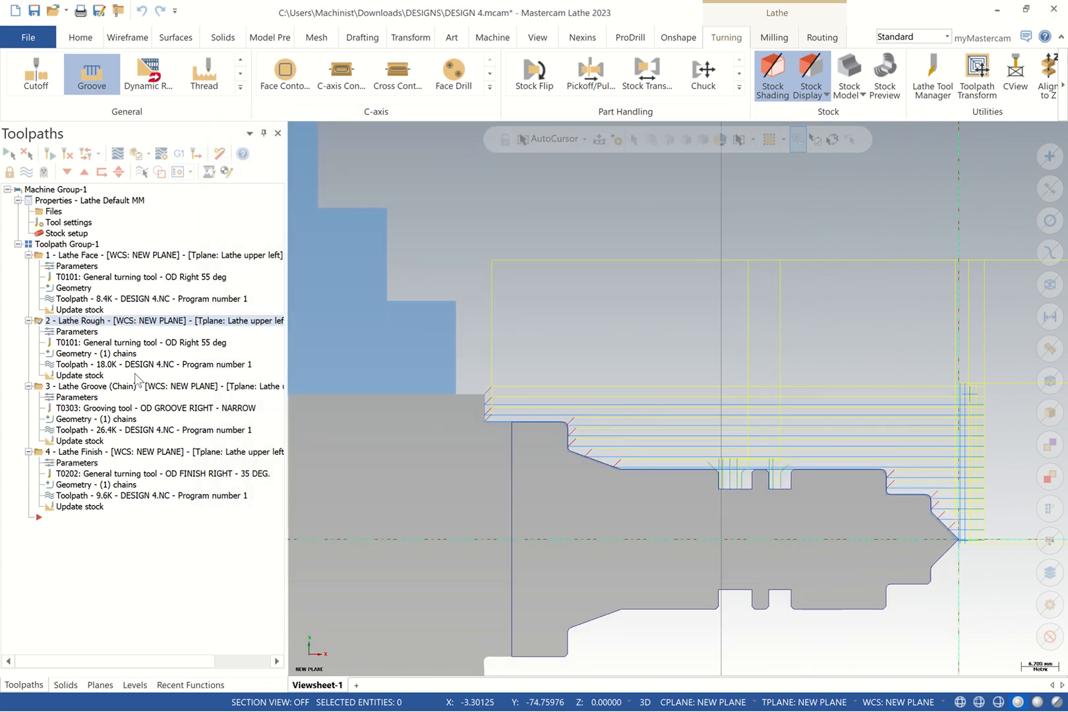
Set the groove comment to GROOVING and confirm the OD FINISH finish operation
click(82, 387)
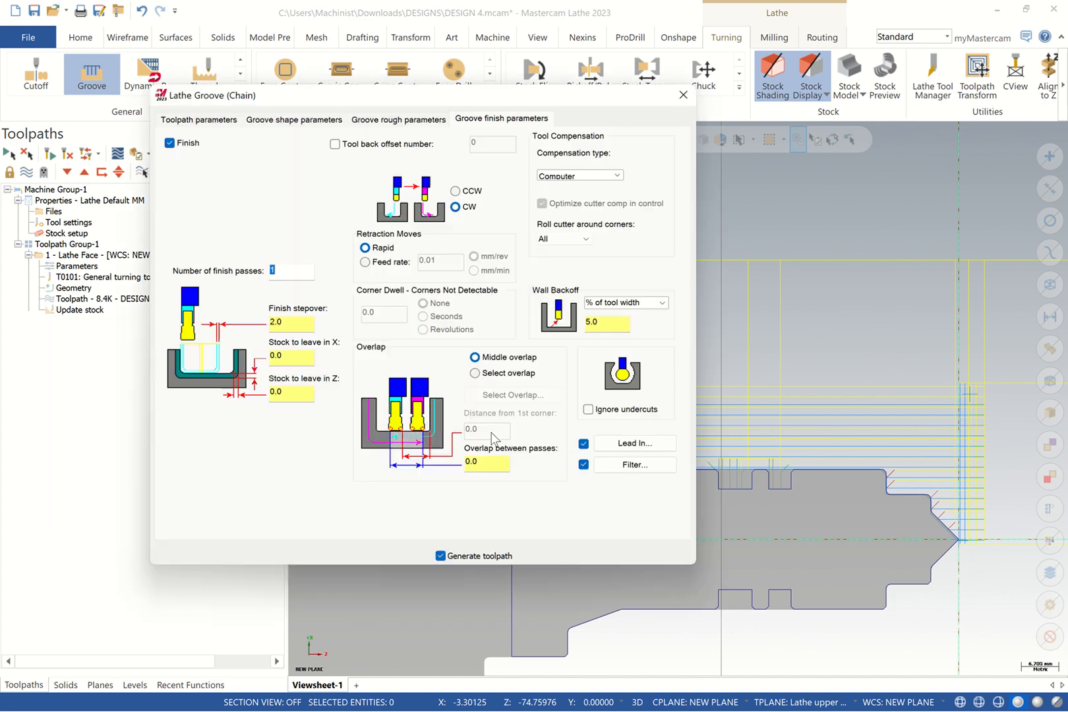
click(185, 119)
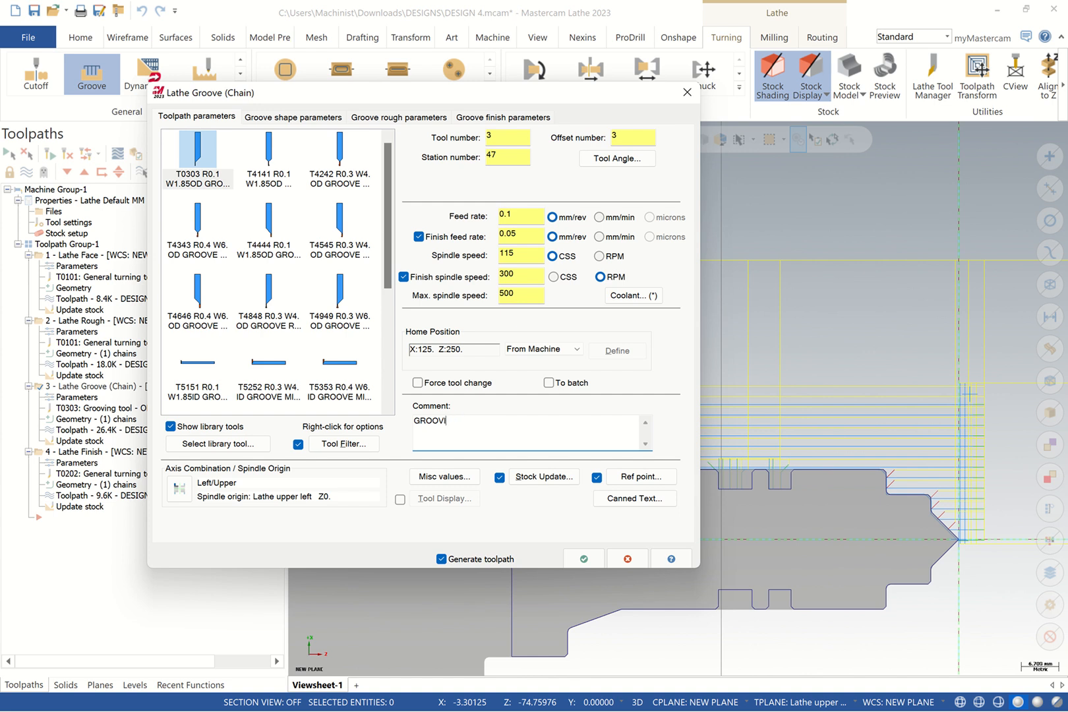
click(583, 559)
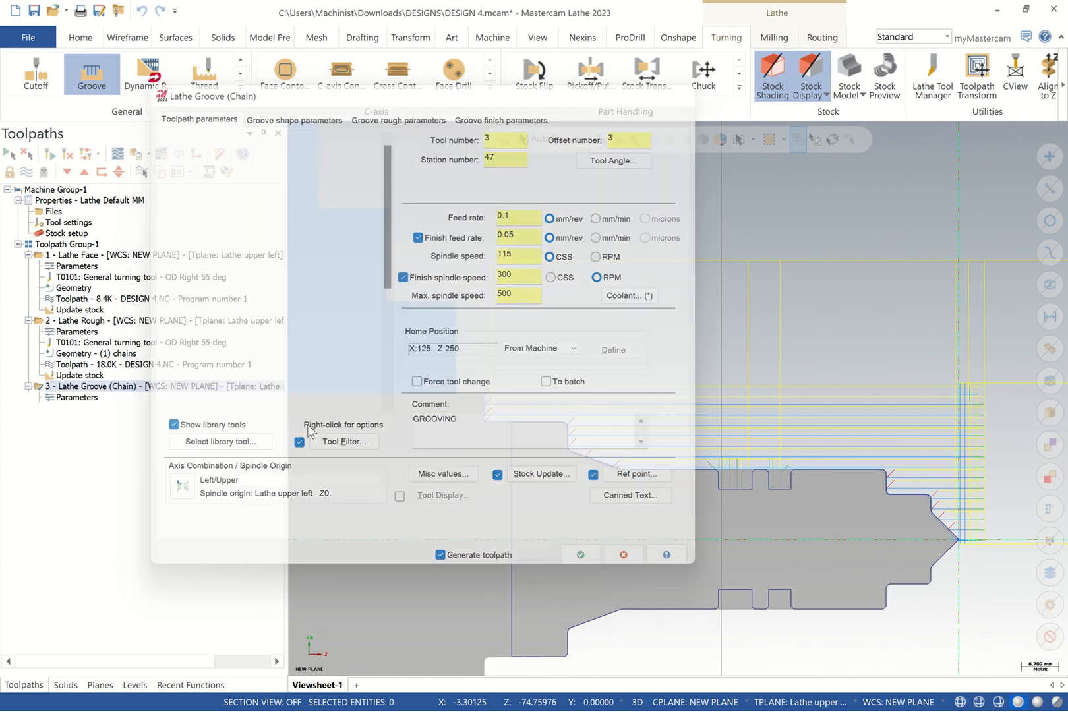
click(98, 452)
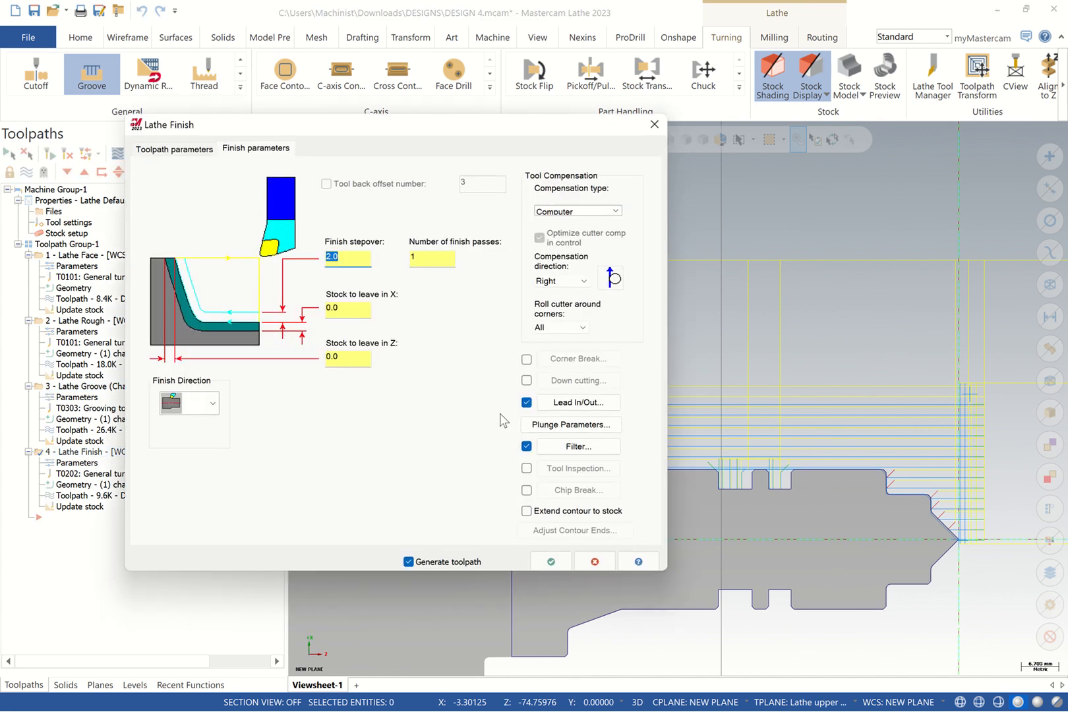
click(177, 149)
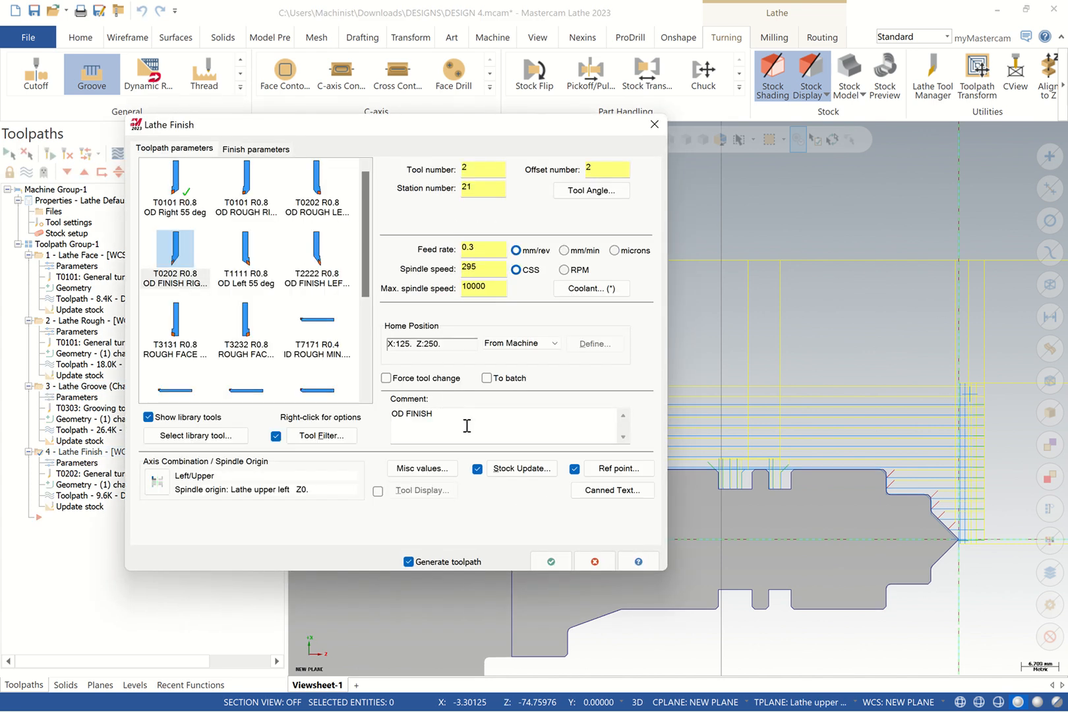
click(553, 564)
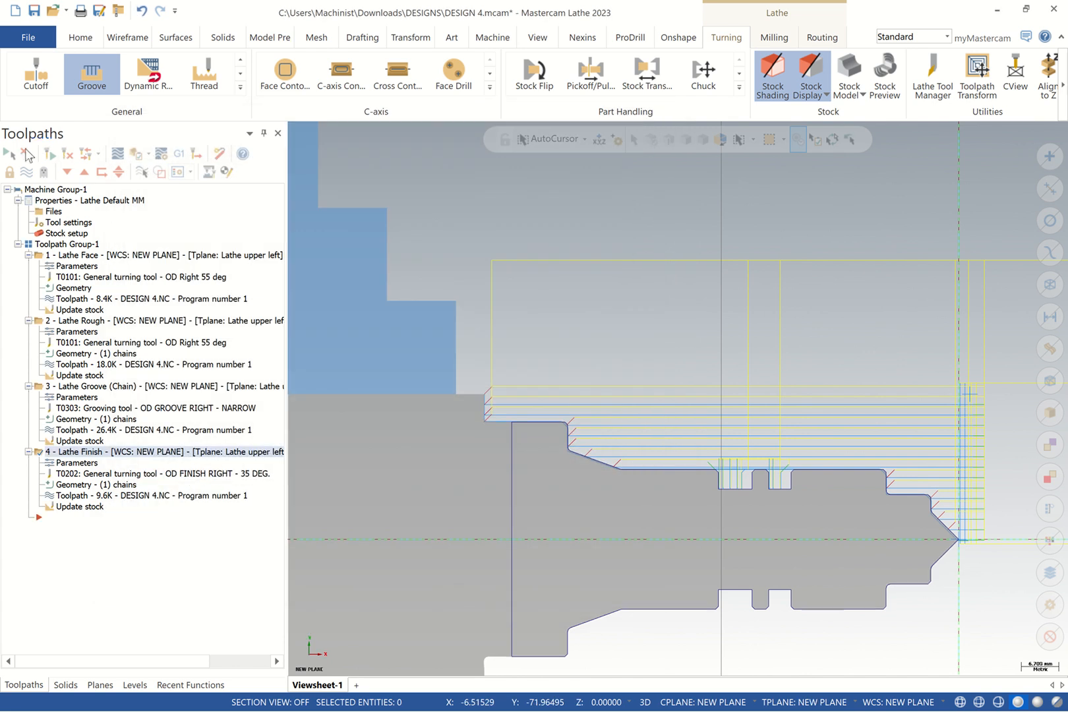
click(9, 153)
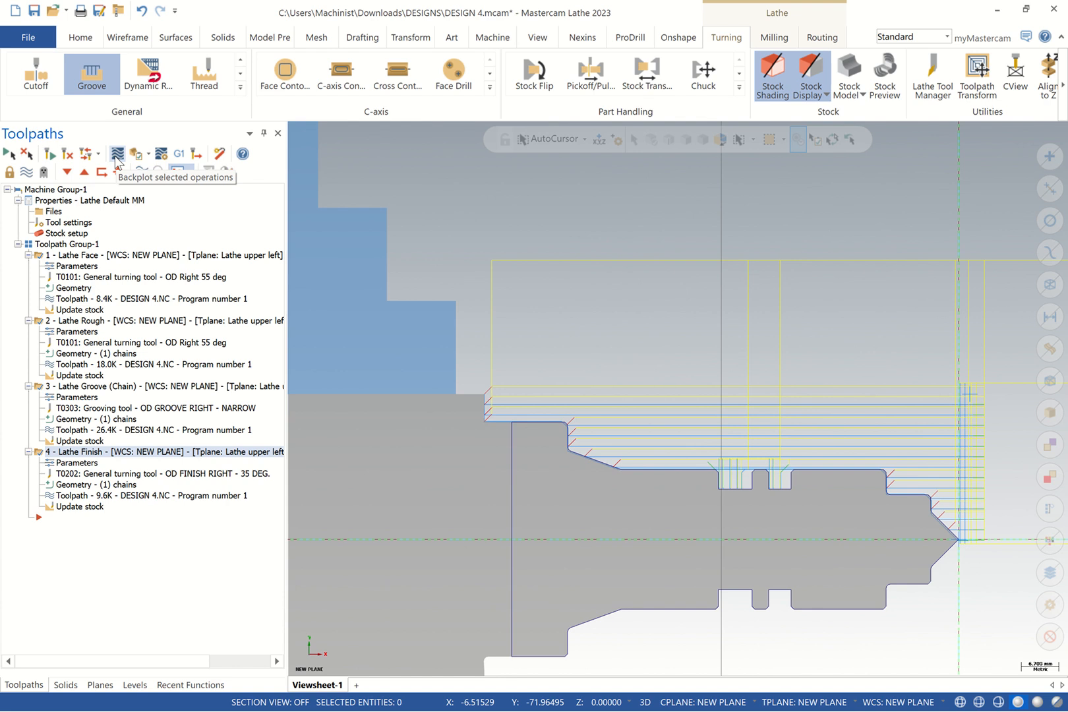
Backplot all four selected operations and close the backplot when done
click(116, 154)
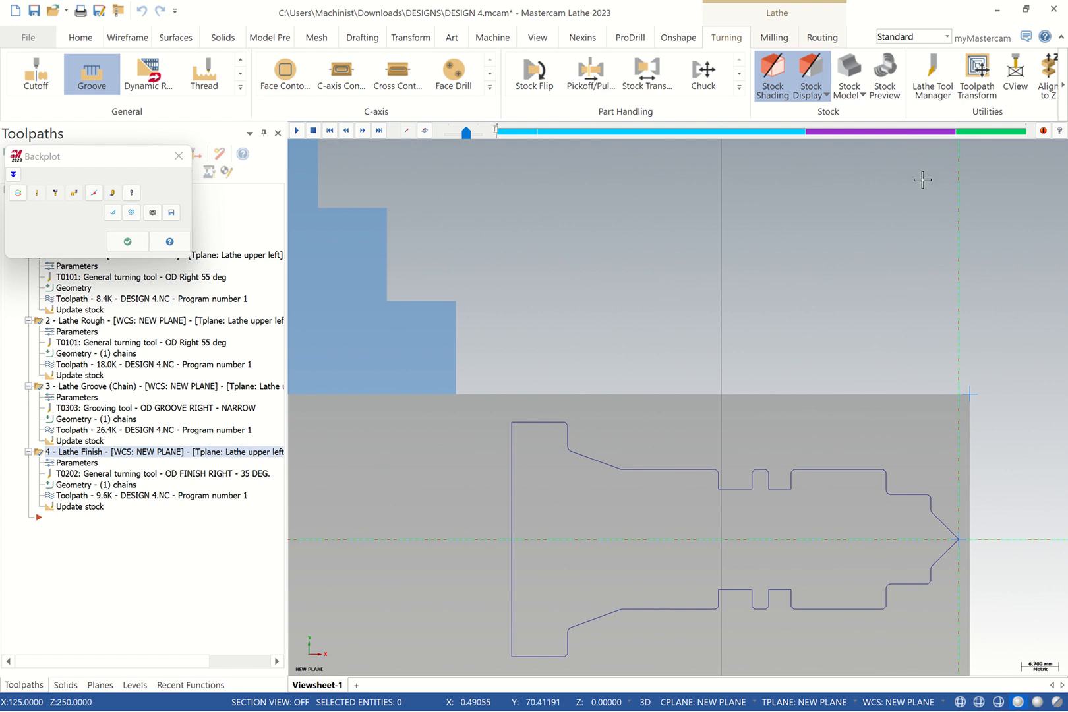
scroll(887, 207, down, 1)
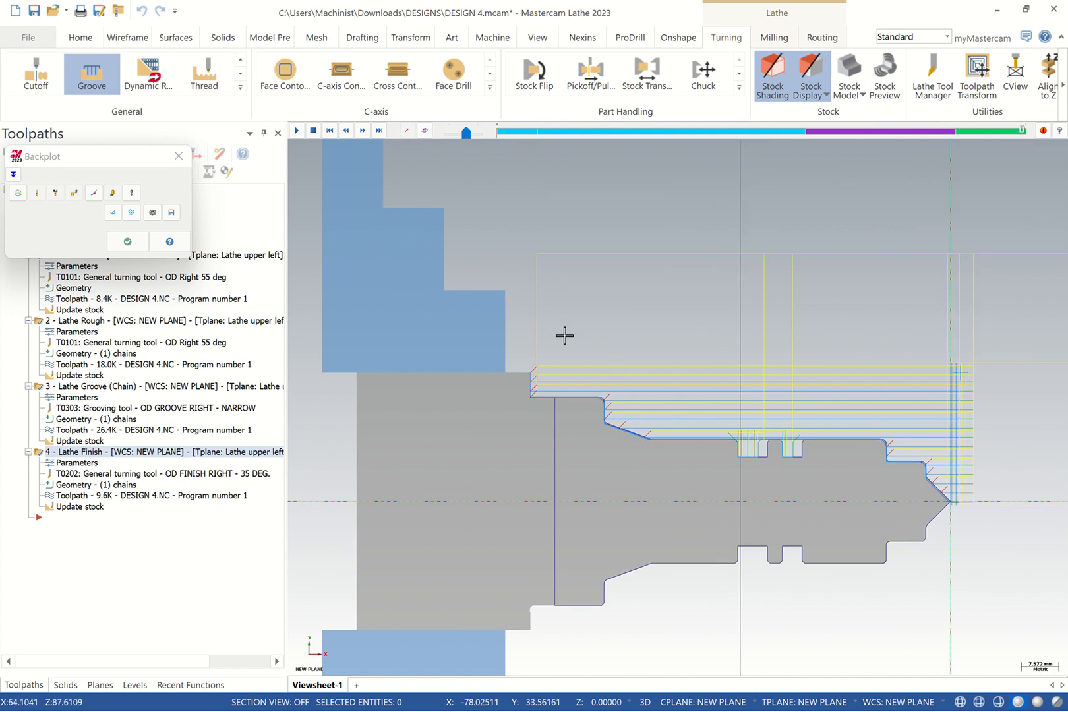
click(127, 241)
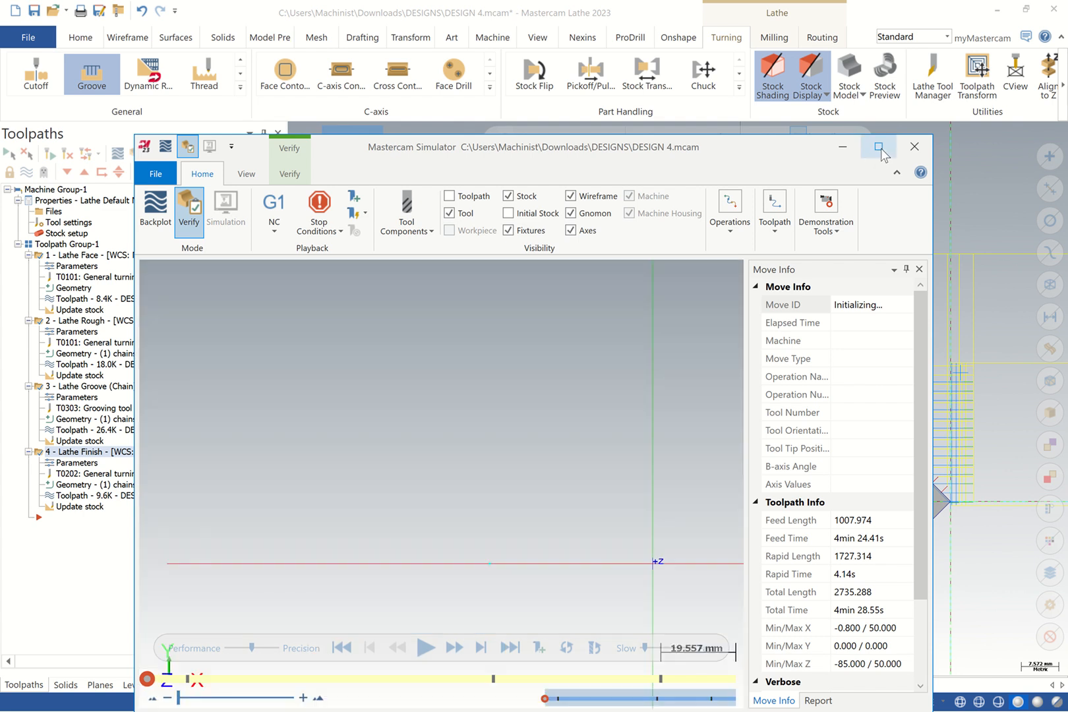
Maximise the Simulator and free-rotate the view to inspect the stock and first tool
click(878, 146)
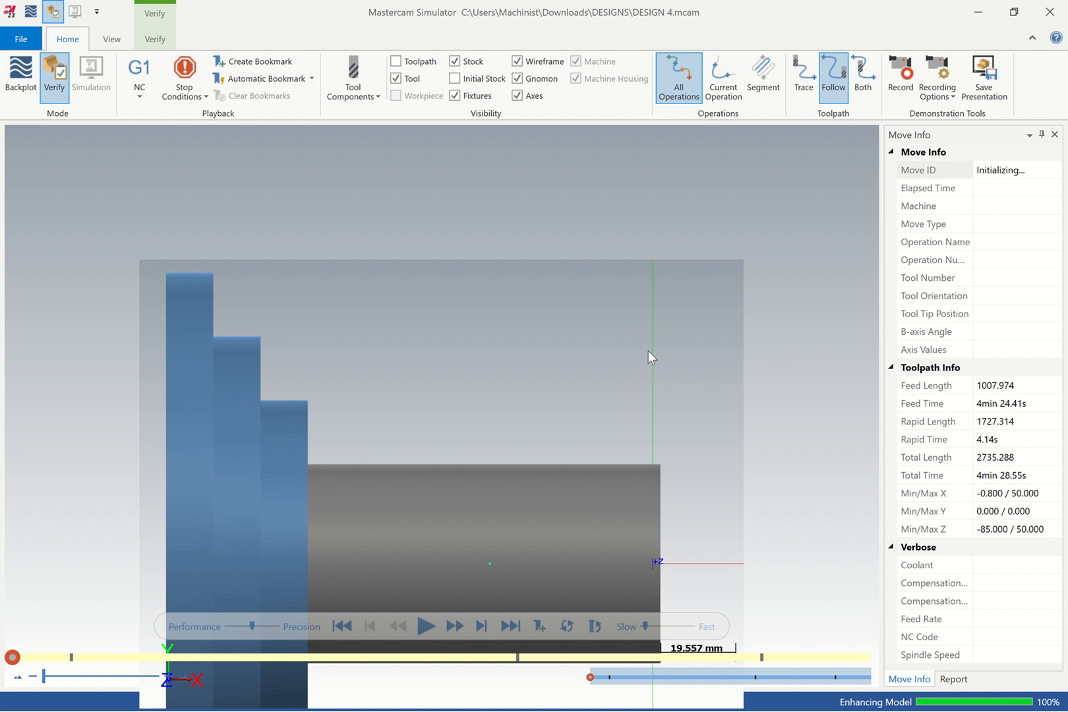
scroll(560, 404, down, 4)
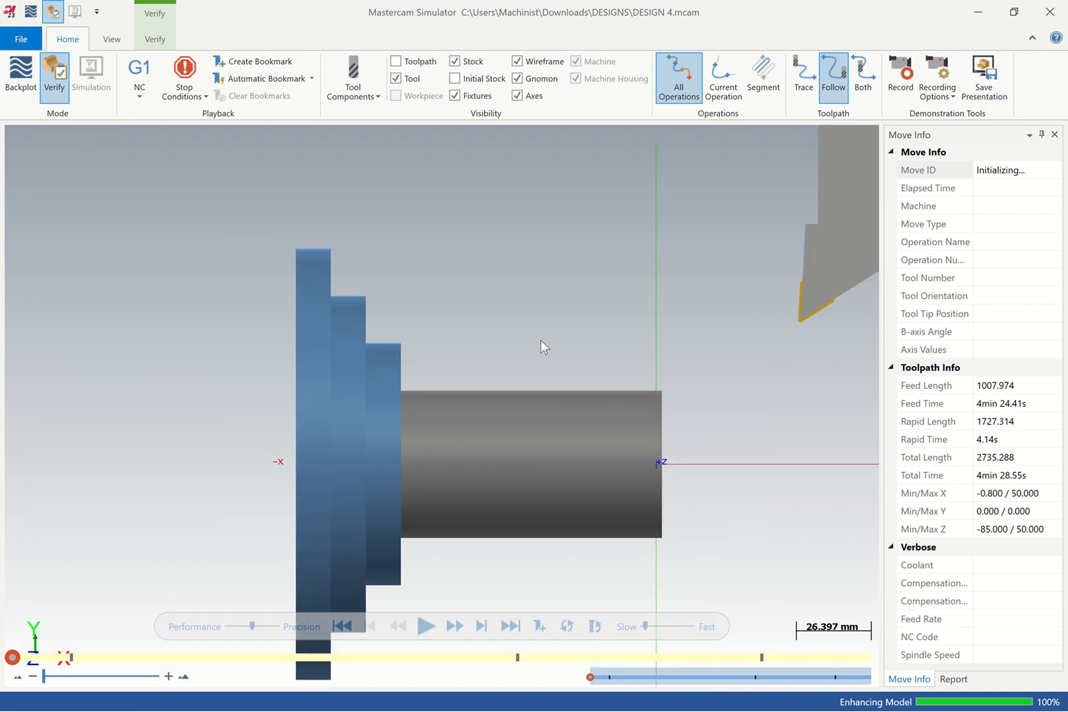
right_click(542, 380)
click(473, 427)
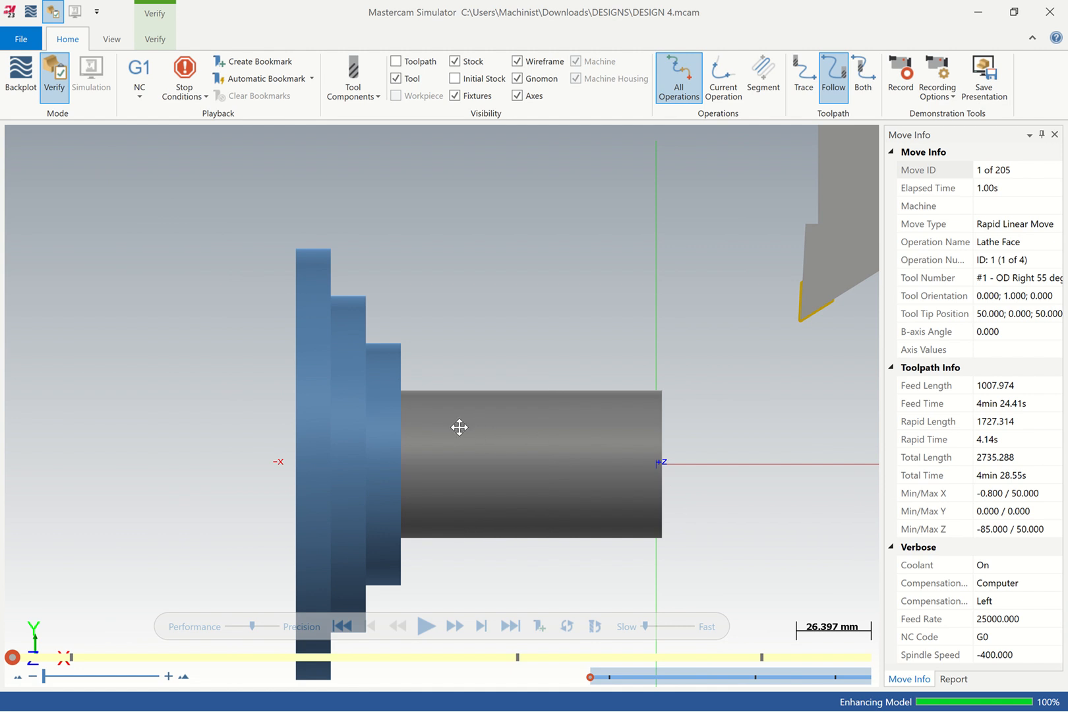
drag(459, 427, 548, 442)
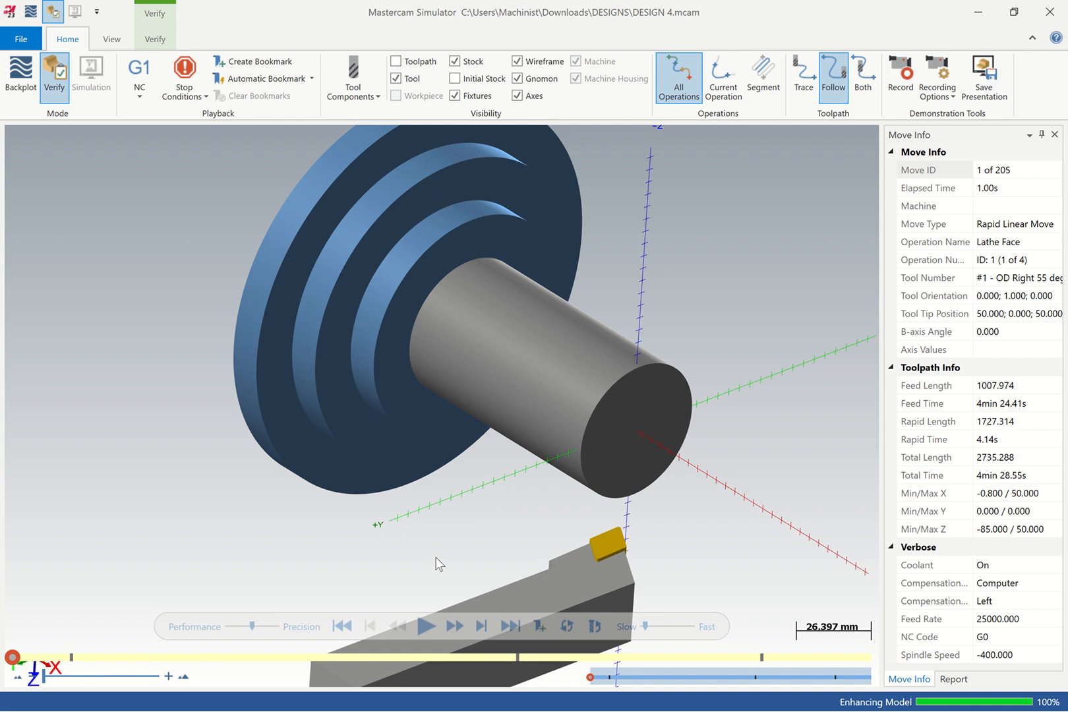
Play all 205 verification moves, zoom in on the part, then minimise and select all operations
click(424, 625)
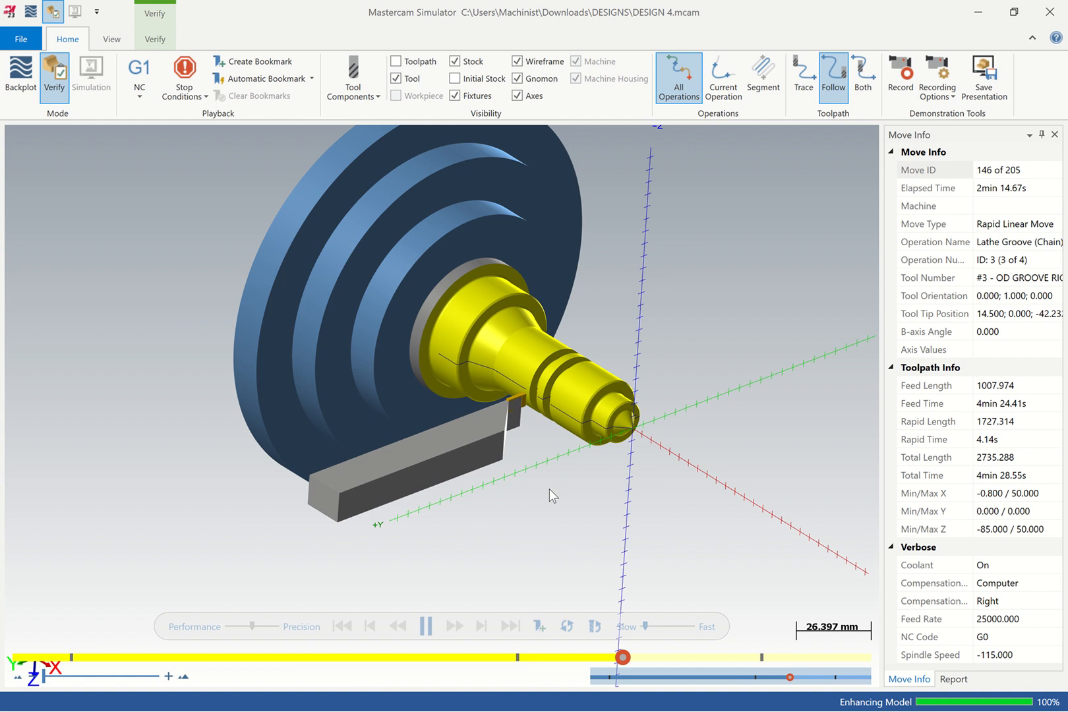
scroll(536, 392, up, 5)
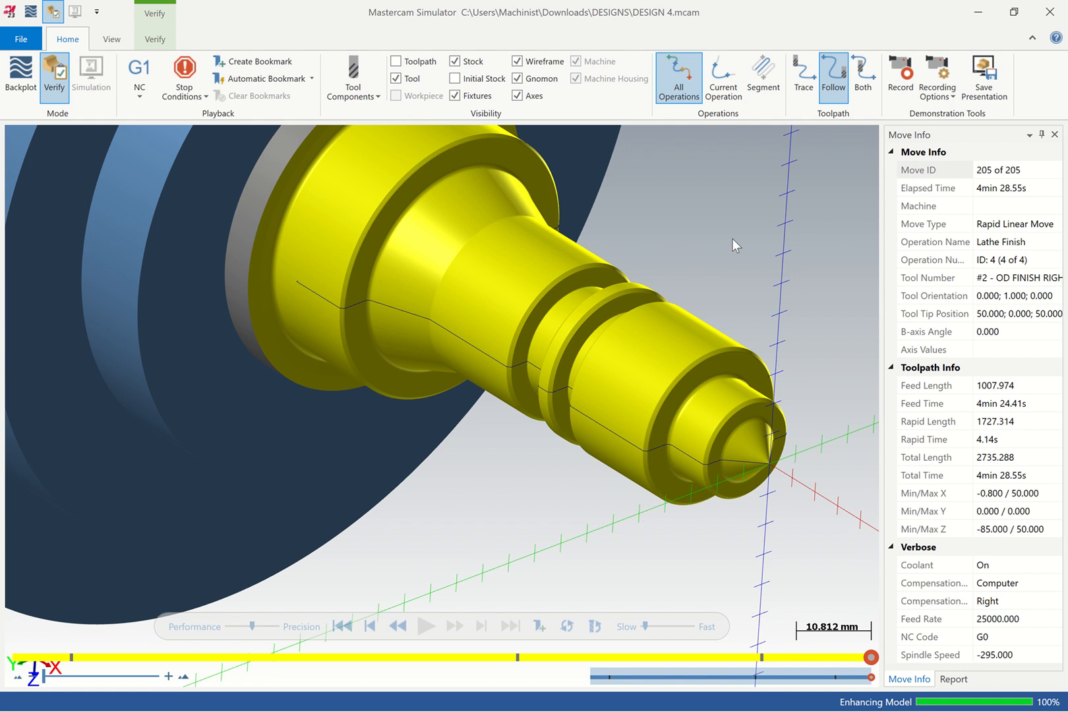
click(978, 12)
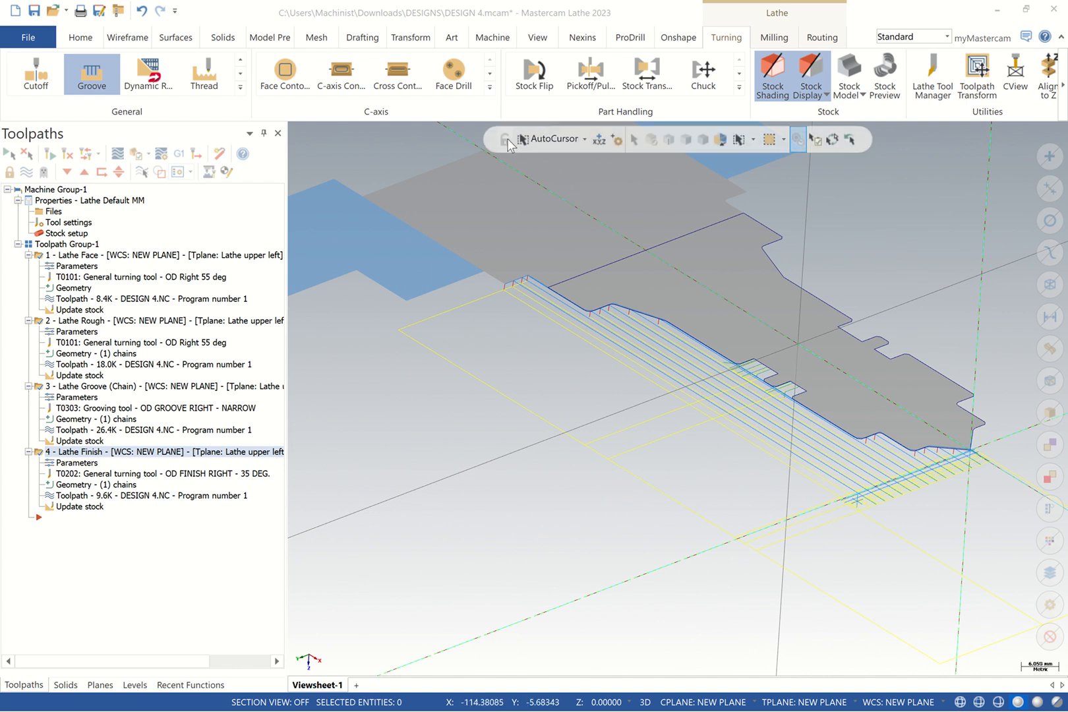
click(6, 153)
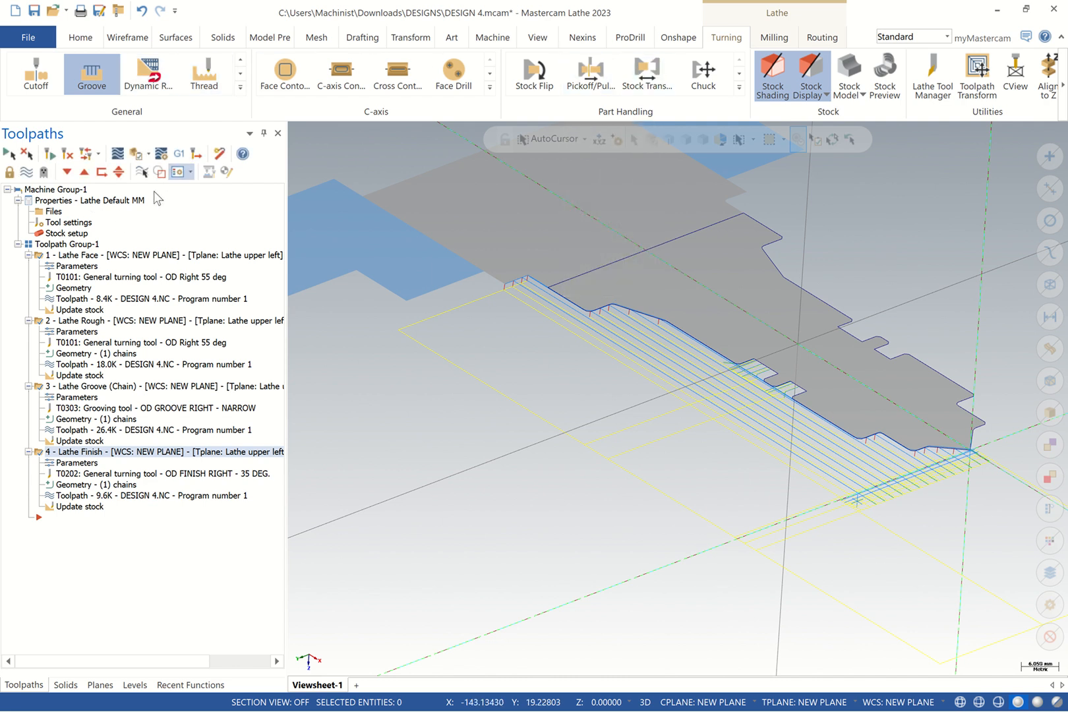
Post the selected operations with default settings, saving the NC file as DESIGN 4.MPF
click(182, 155)
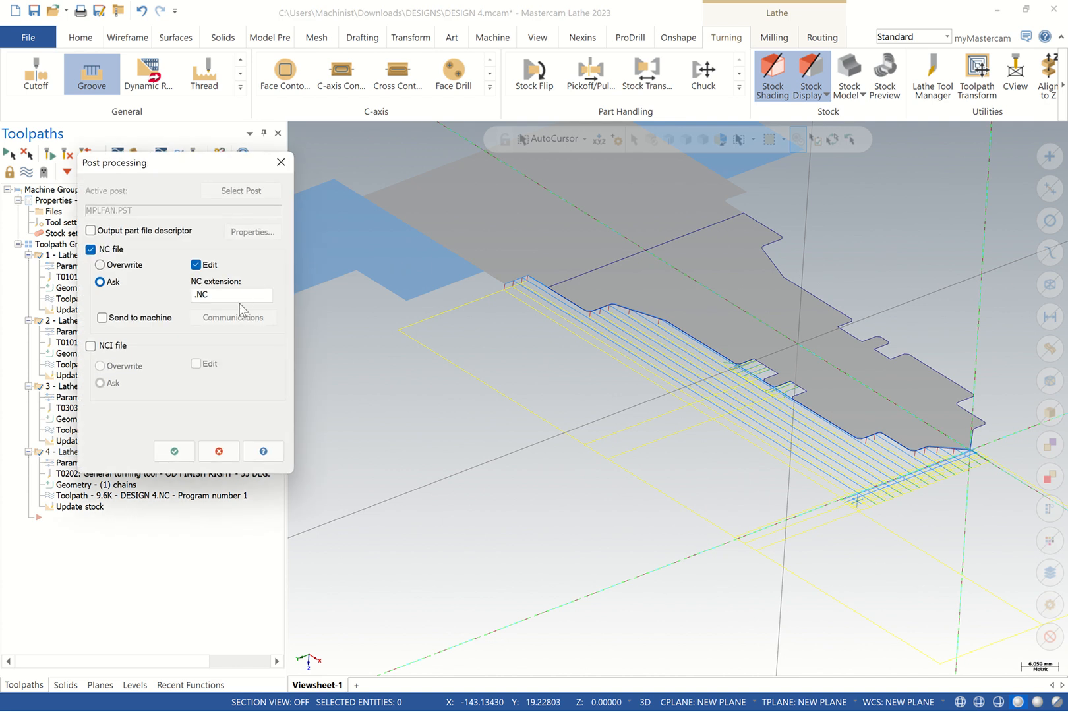
click(174, 451)
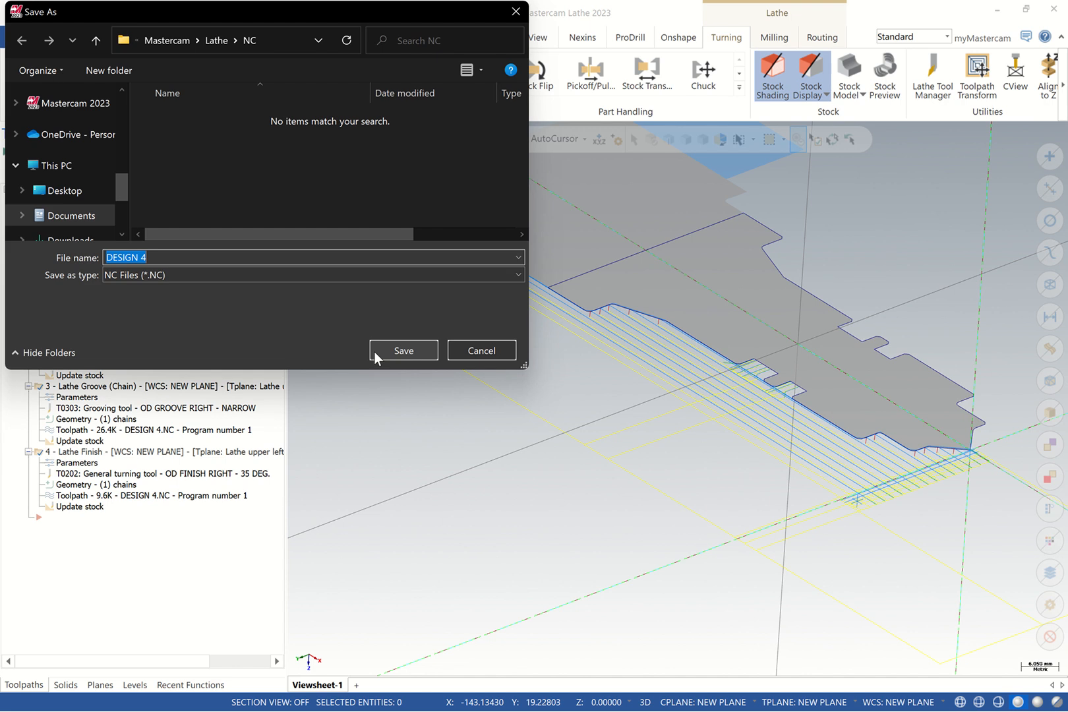
click(180, 257)
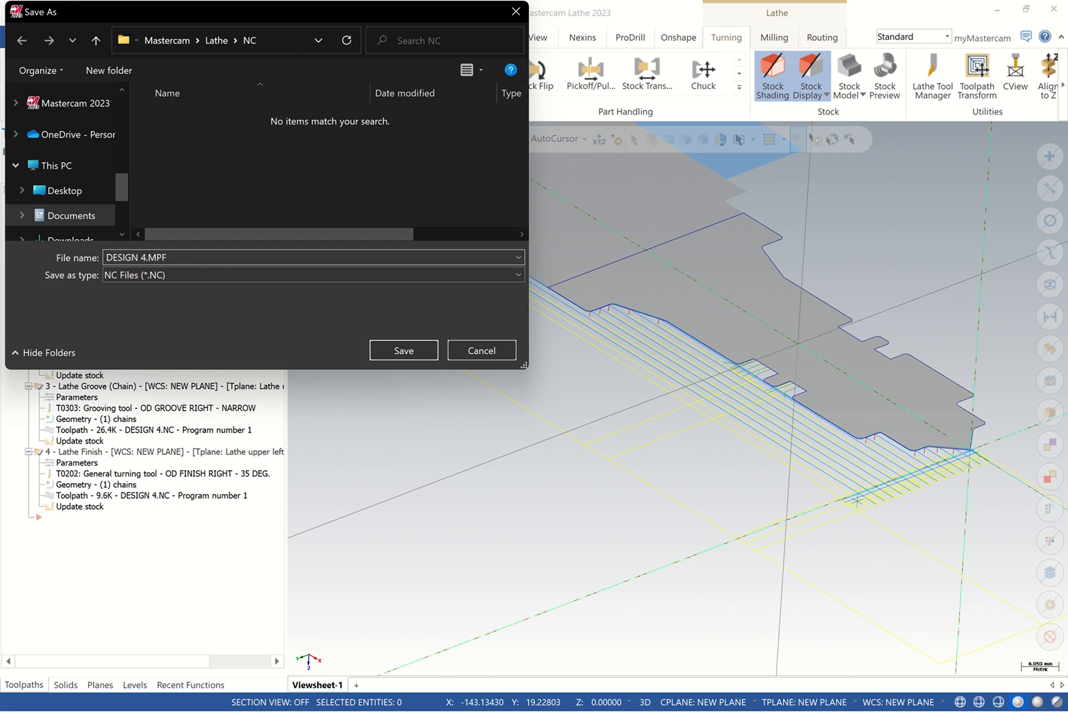
key(Return)
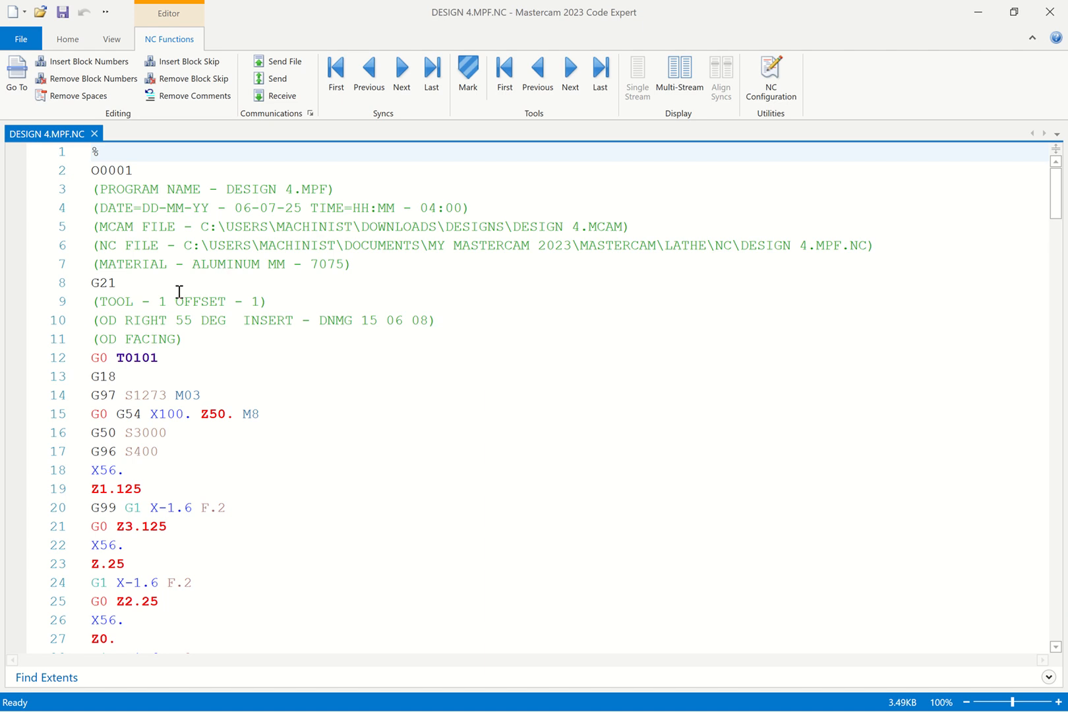
scroll(158, 290, down, 8)
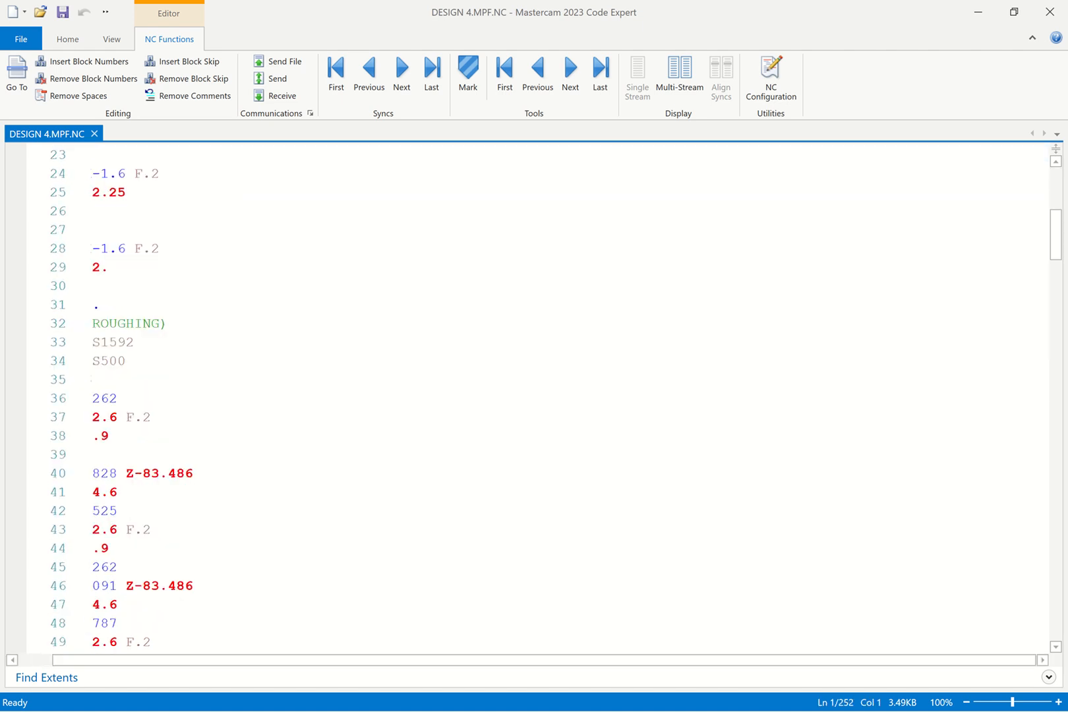
scroll(170, 551, up, 3)
scroll(169, 551, down, 1)
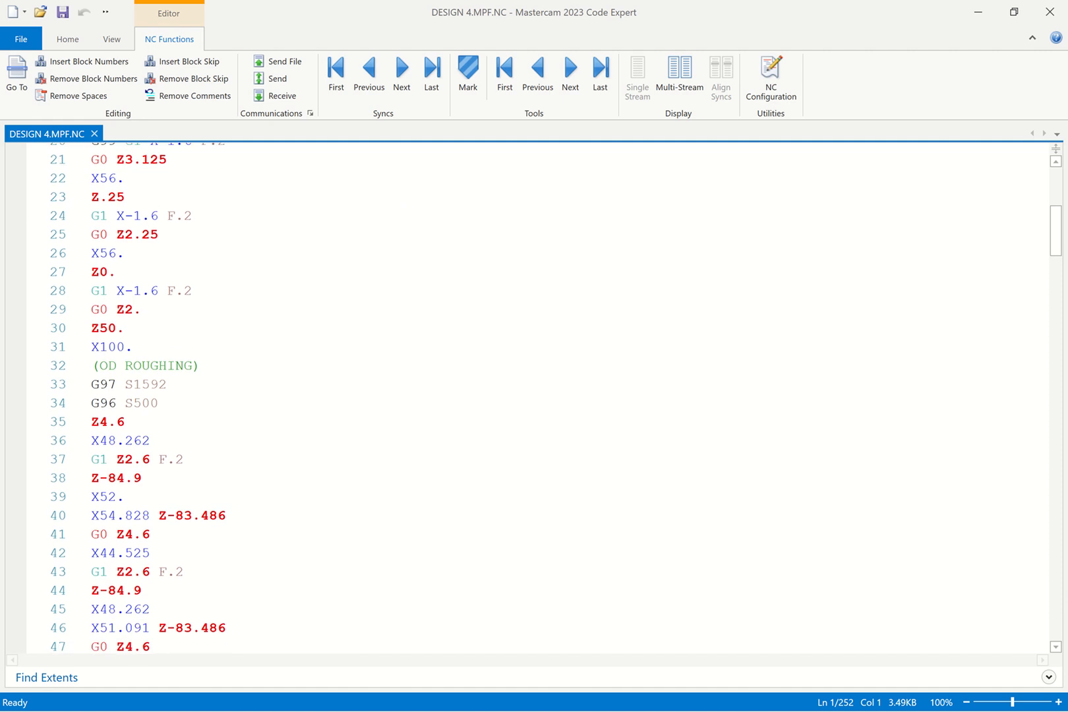
scroll(128, 470, up, 1)
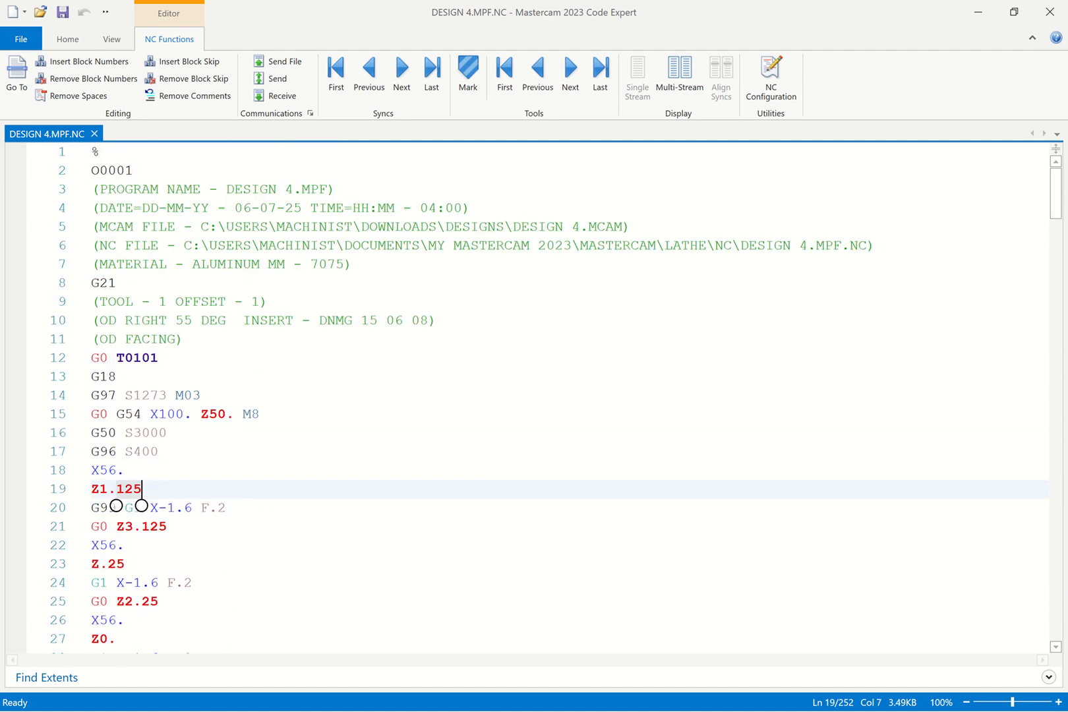
scroll(128, 469, down, 3)
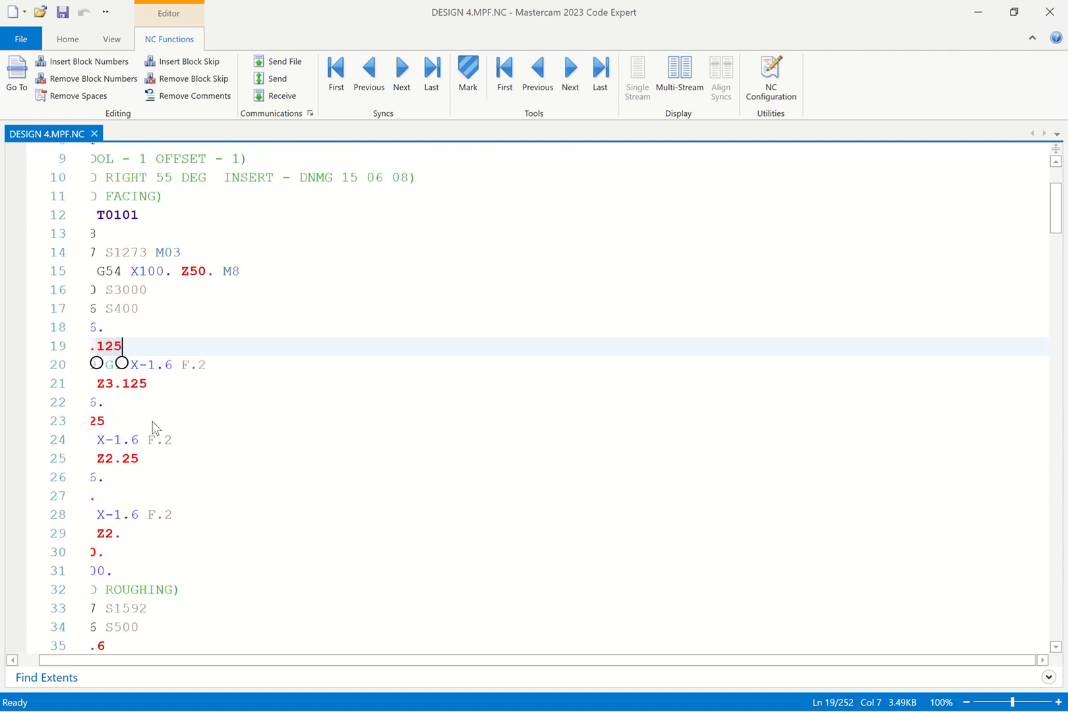
scroll(198, 462, up, 1)
scroll(197, 455, up, 1)
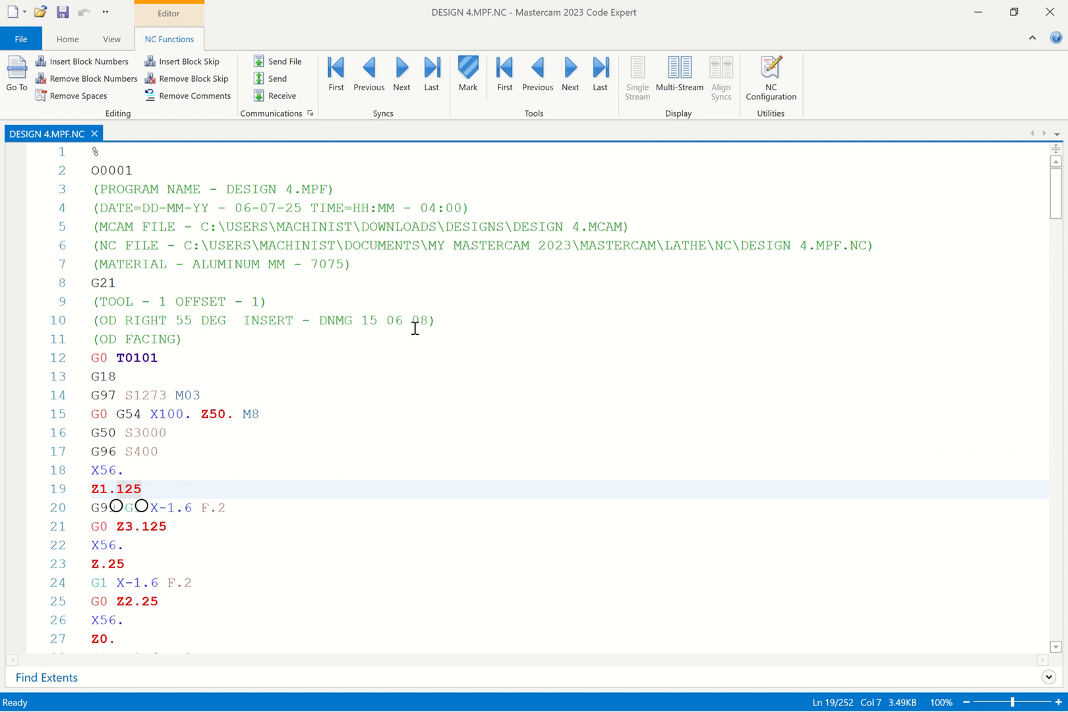
scroll(145, 485, down, 3)
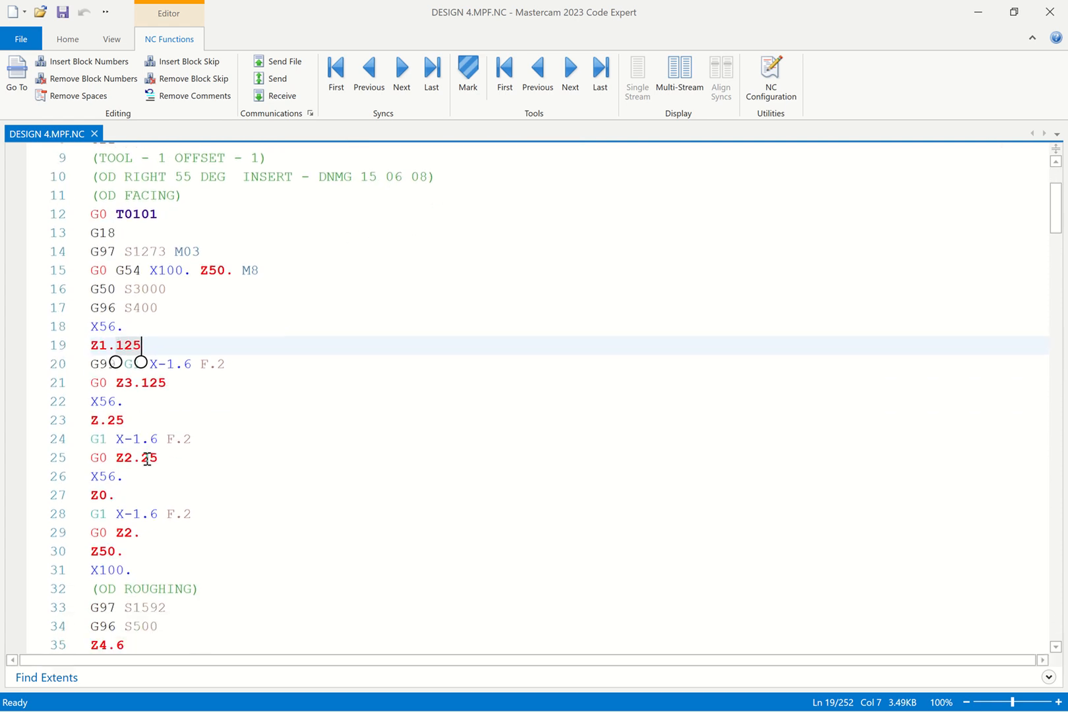
scroll(147, 459, down, 11)
click(133, 479)
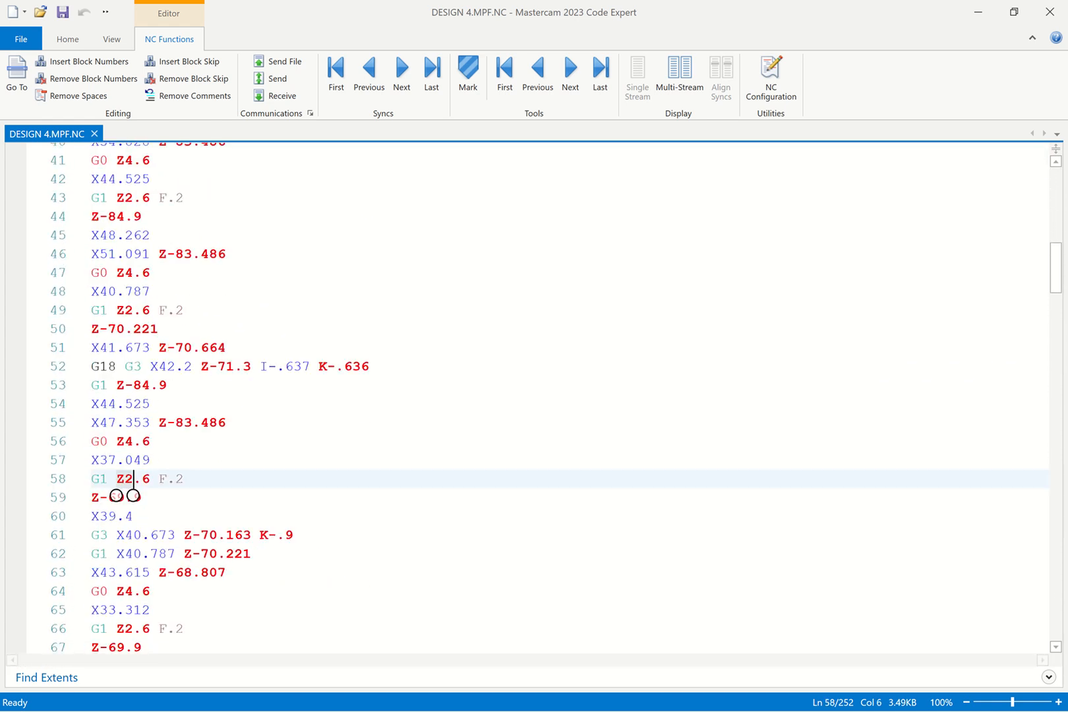
scroll(142, 462, down, 5)
click(150, 433)
scroll(143, 460, down, 13)
click(127, 401)
scroll(126, 401, down, 4)
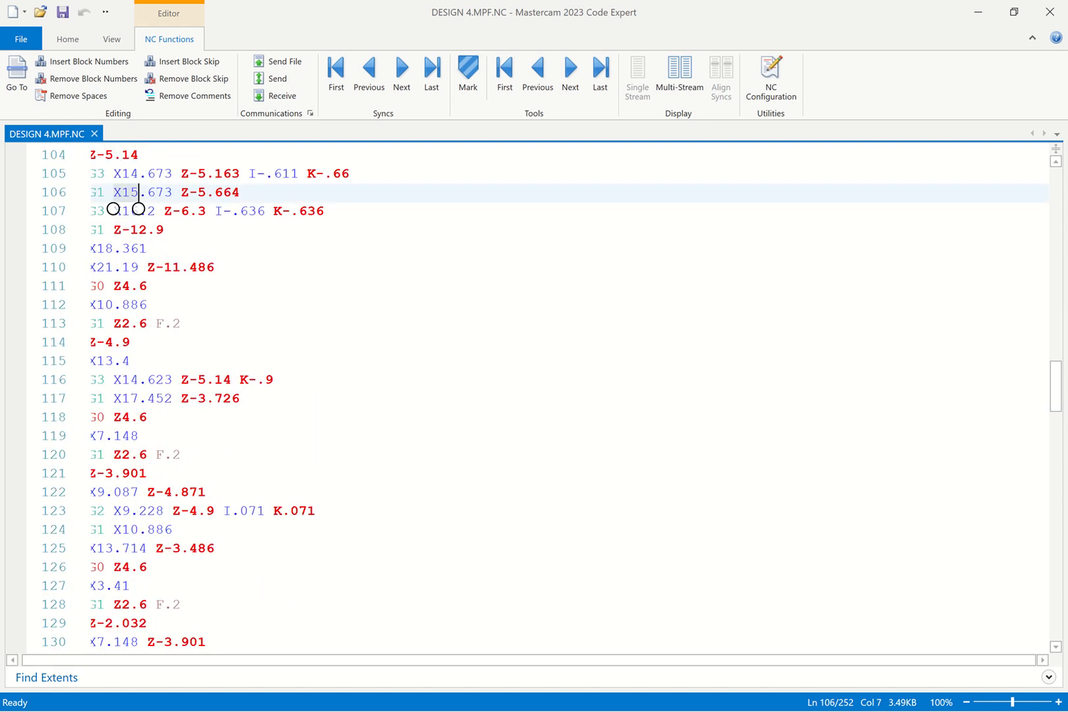
scroll(151, 461, down, 12)
scroll(172, 496, up, 2)
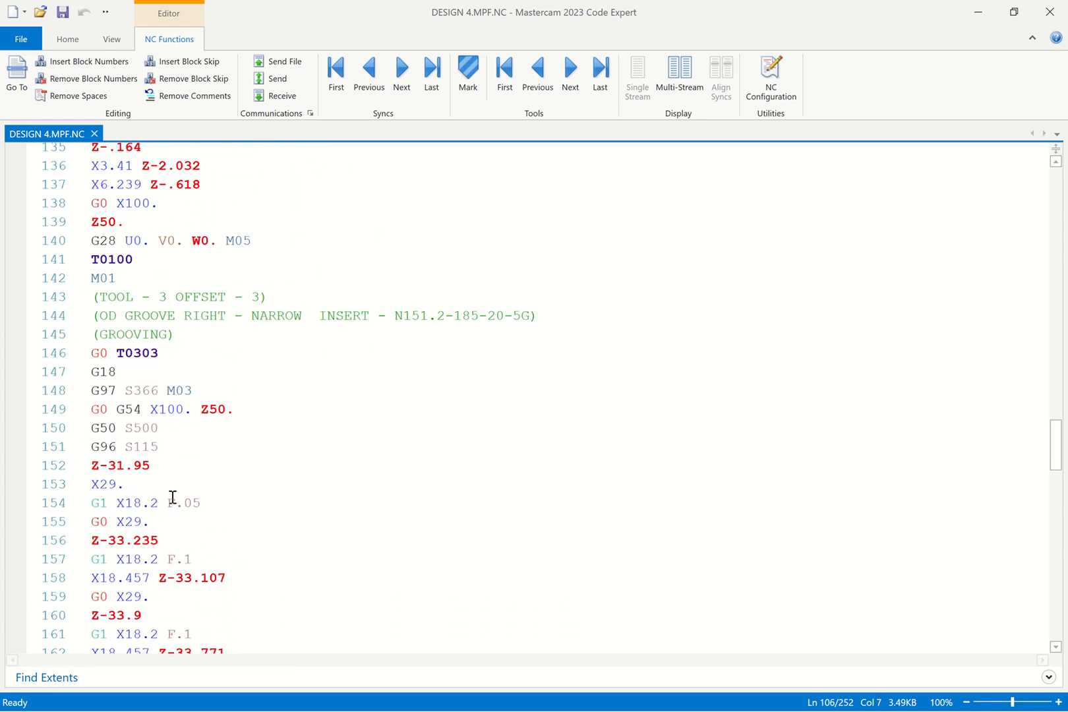
scroll(173, 496, up, 1)
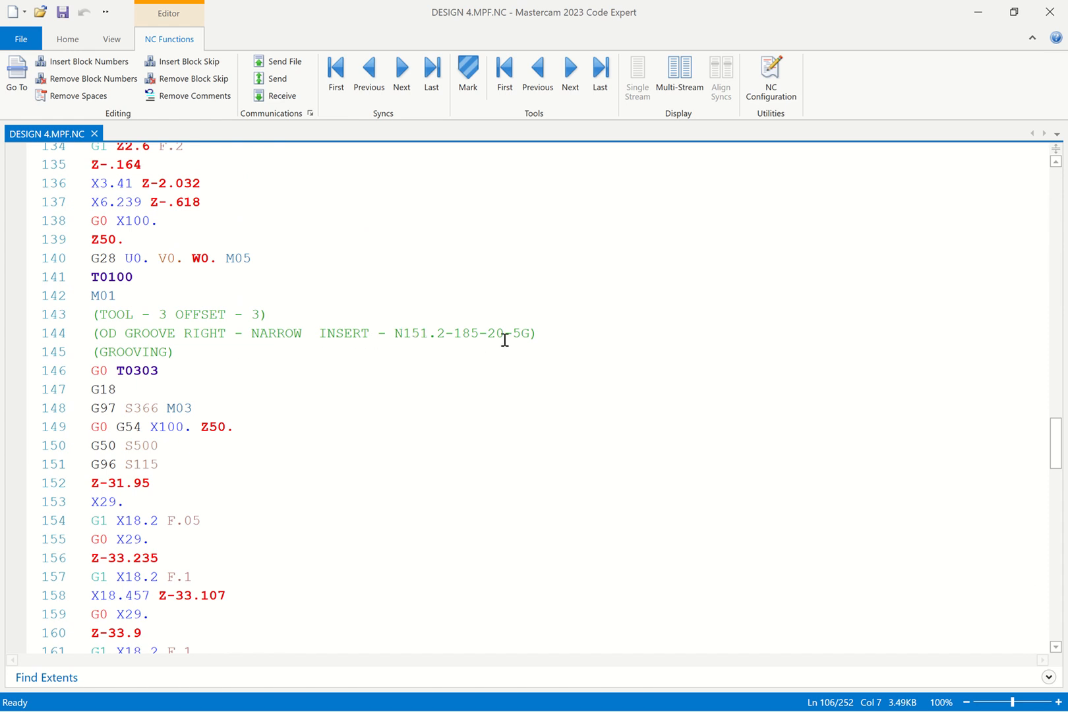
drag(539, 335, 319, 334)
scroll(376, 396, down, 7)
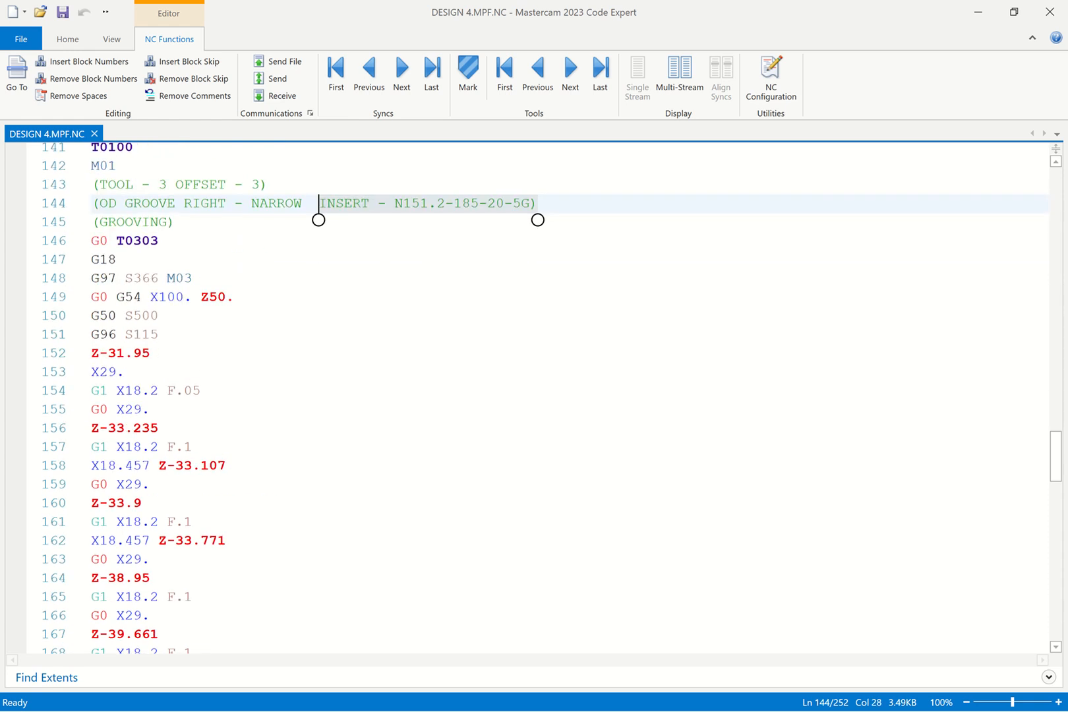
click(110, 474)
scroll(109, 488, down, 5)
click(110, 460)
scroll(109, 477, down, 7)
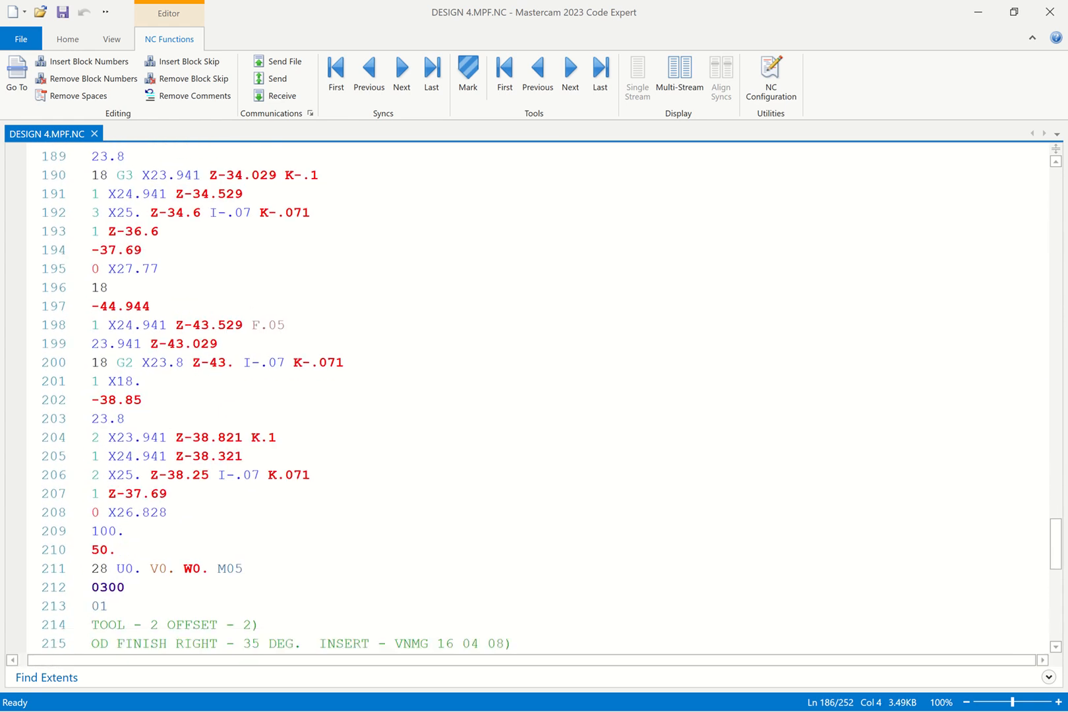
scroll(541, 395, down, 4)
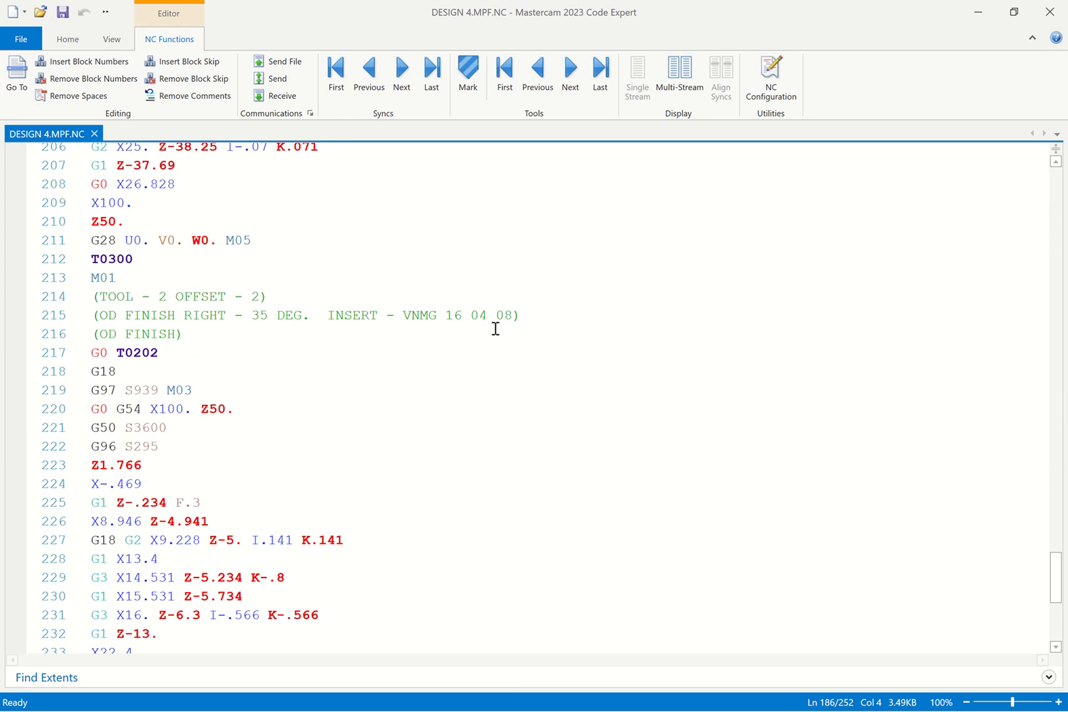
scroll(495, 328, down, 7)
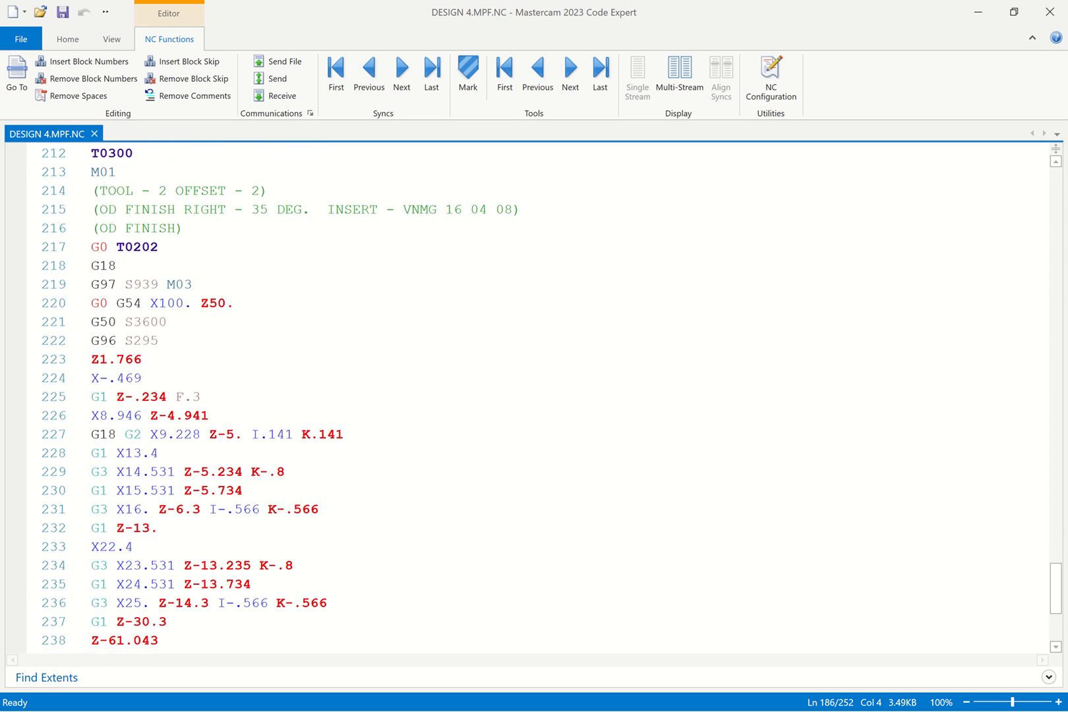
scroll(495, 328, up, 2)
scroll(527, 397, up, 6)
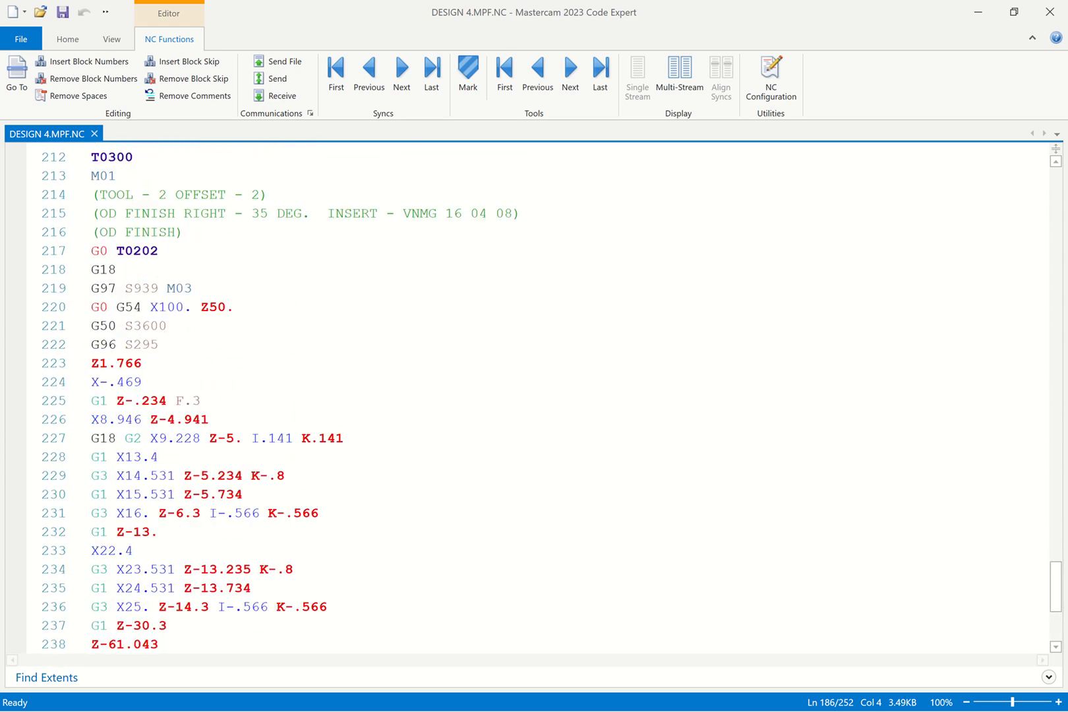
click(163, 480)
double_click(159, 418)
scroll(169, 510, up, 7)
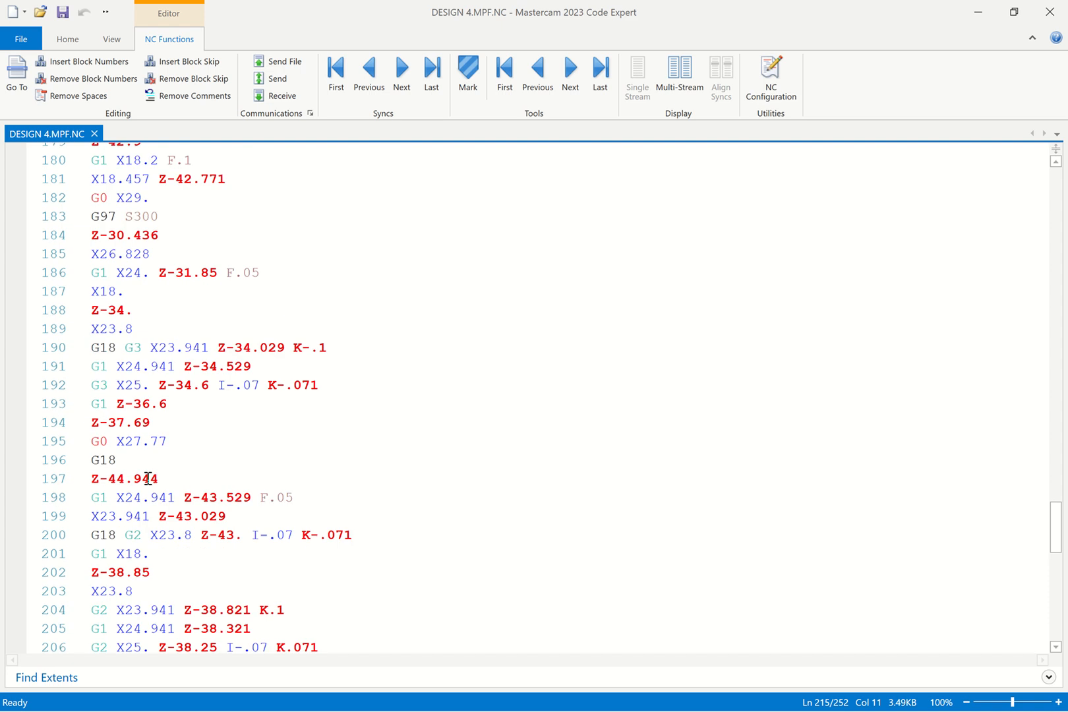
click(148, 491)
scroll(147, 485, up, 5)
click(149, 462)
double_click(135, 388)
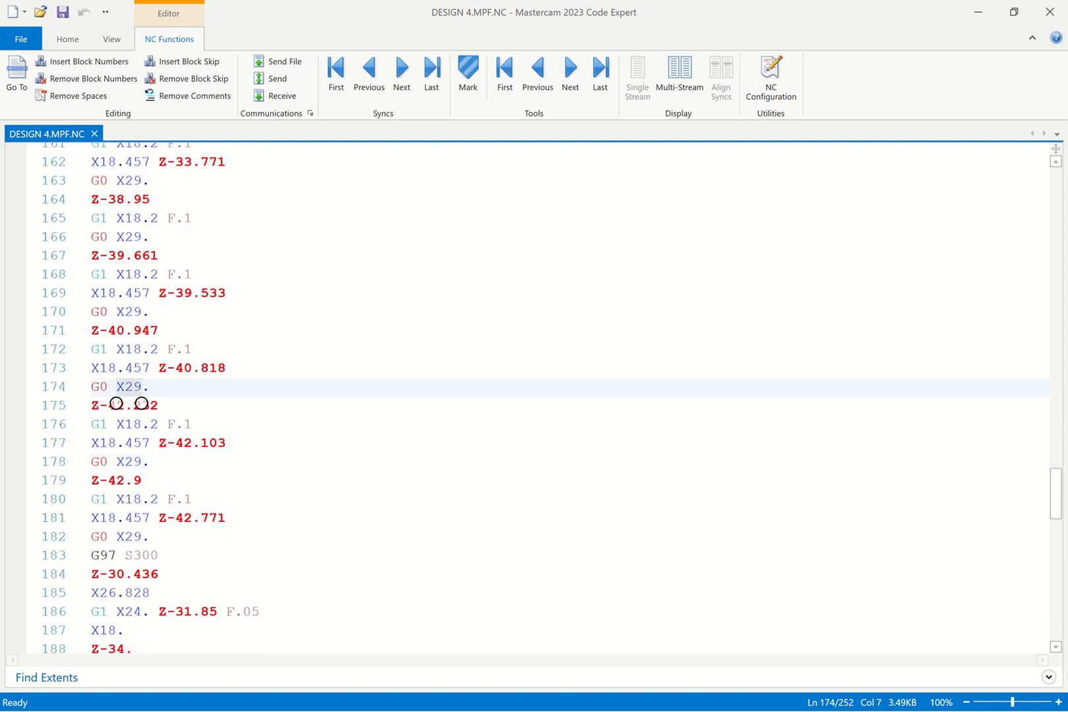
scroll(135, 396, up, 13)
click(124, 464)
scroll(124, 465, up, 5)
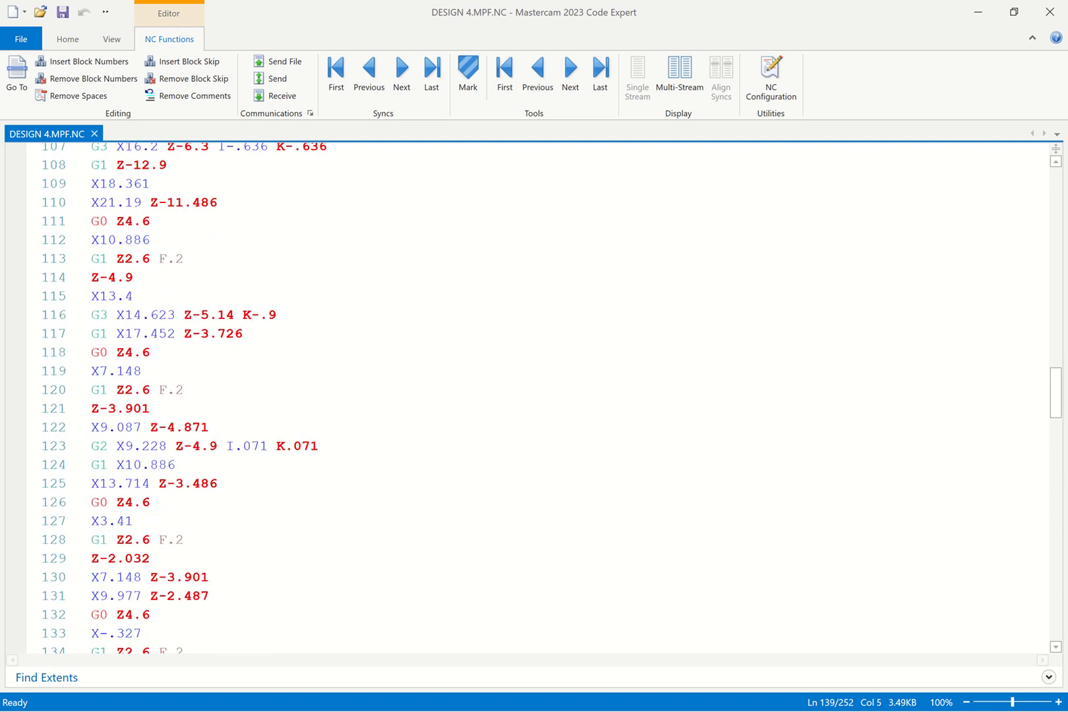
scroll(148, 478, up, 2)
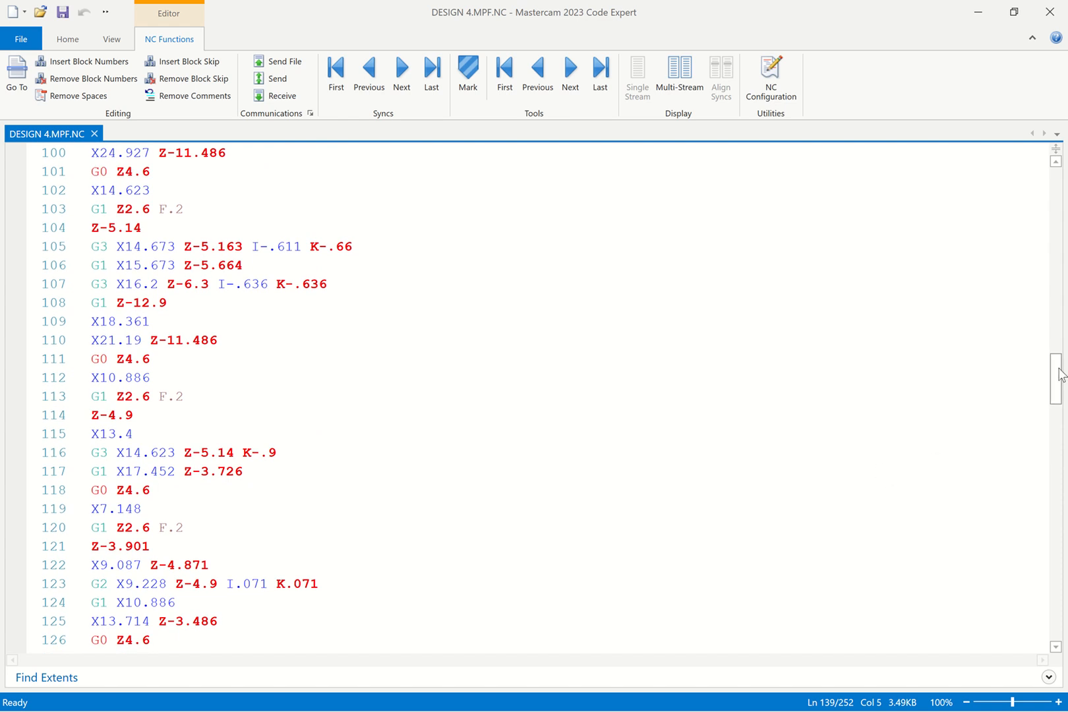
drag(1059, 376, 764, 183)
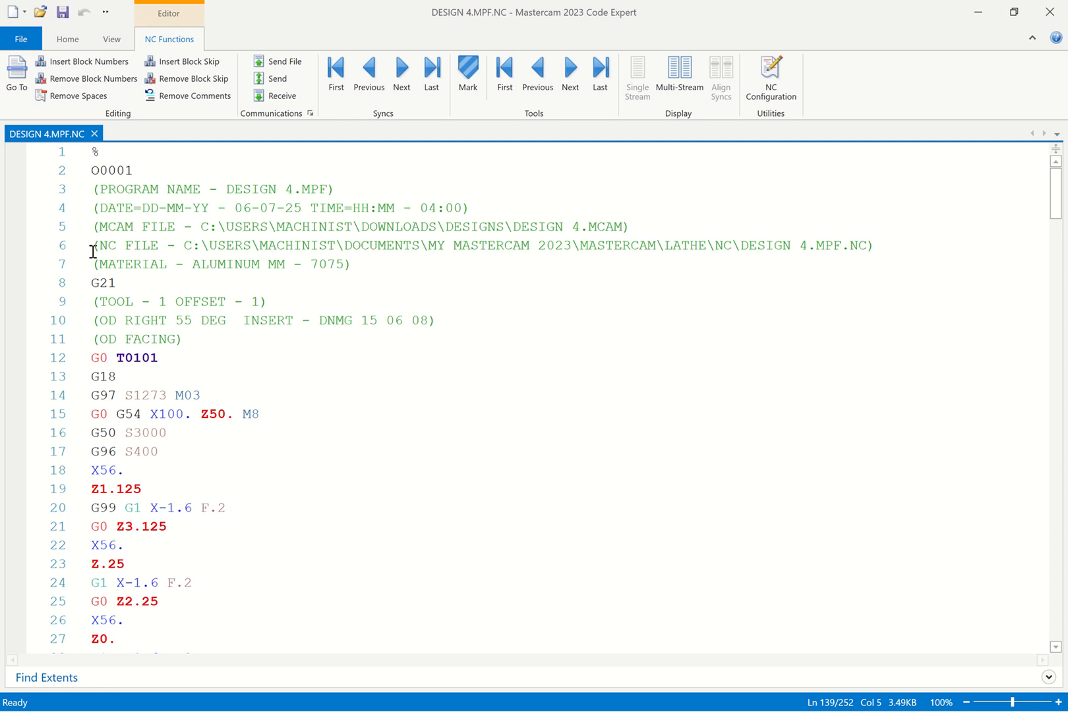
scroll(93, 251, down, 3)
Highlight then deselect the G0 T0101 tool call on line 12 and scroll down the code
scroll(93, 251, up, 3)
drag(169, 358, 89, 355)
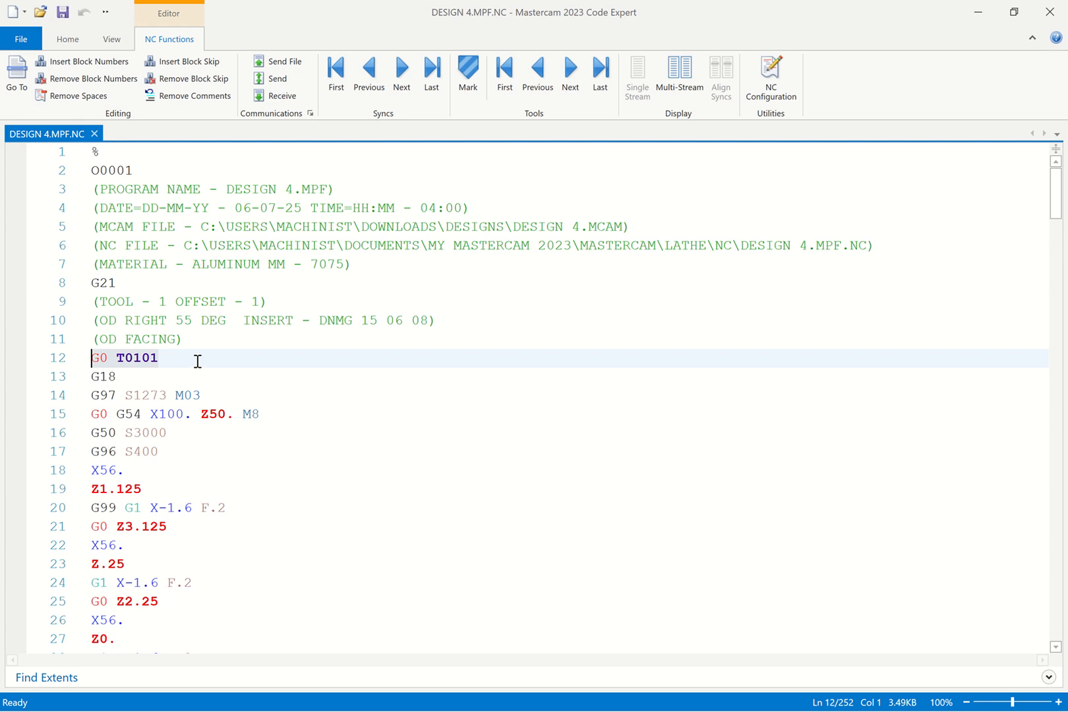
click(172, 357)
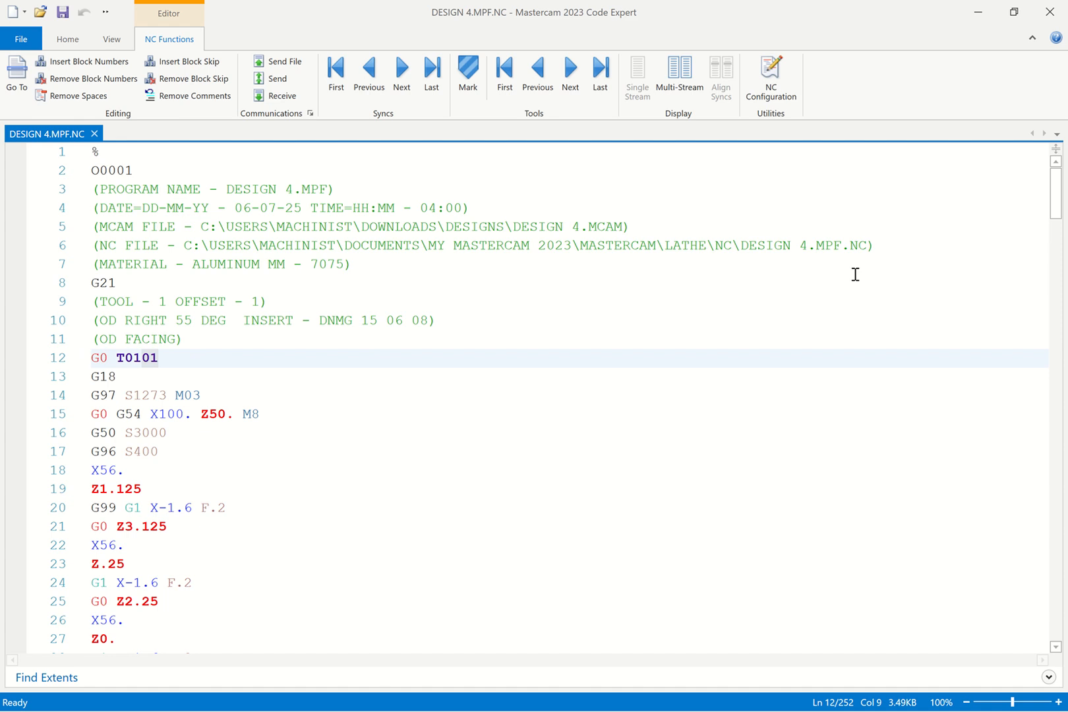
scroll(854, 274, down, 13)
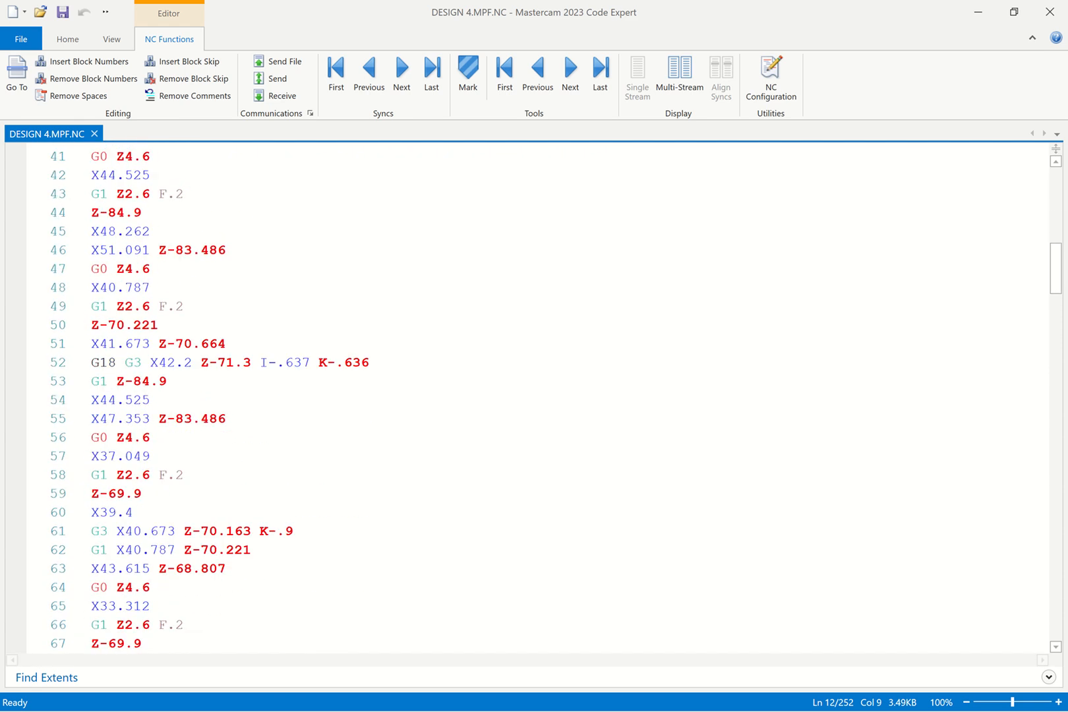
scroll(527, 395, down, 2)
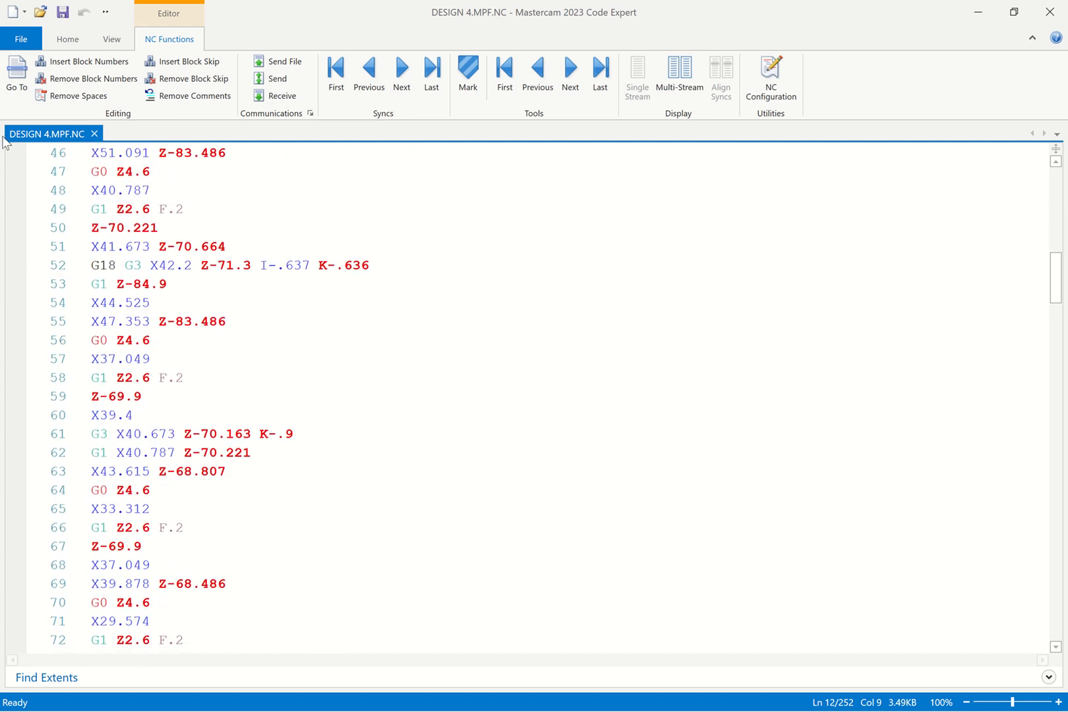
Open TEST8.MPF from Downloads > SOURCECAD into Code Expert
click(32, 36)
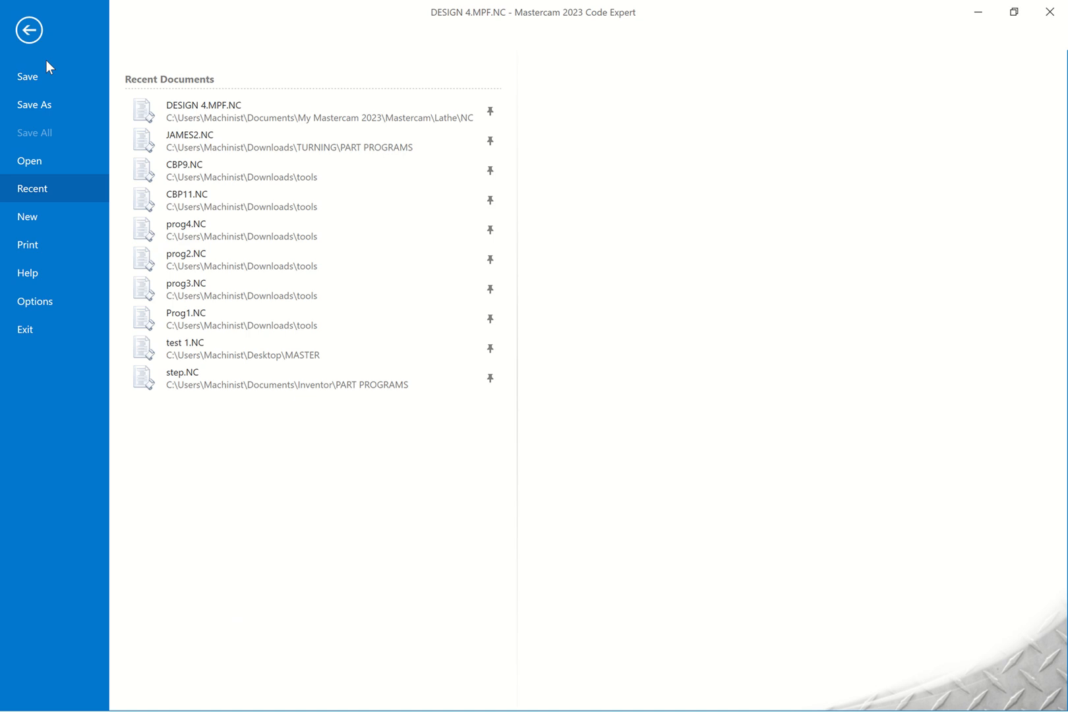
click(39, 157)
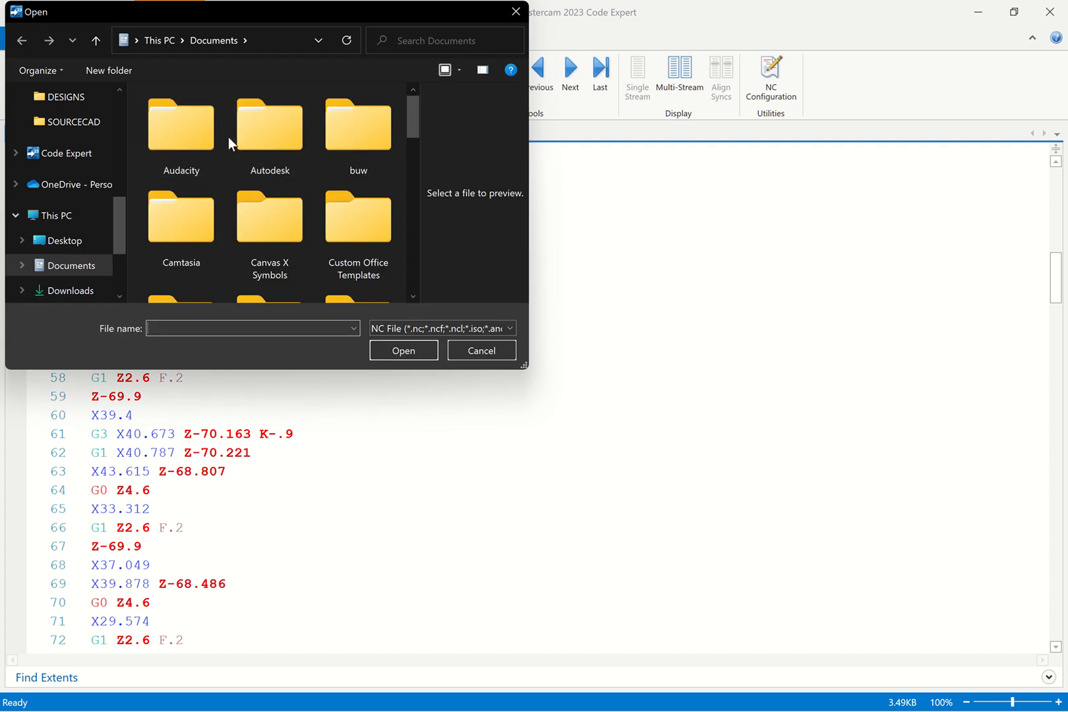
scroll(67, 291, down, 1)
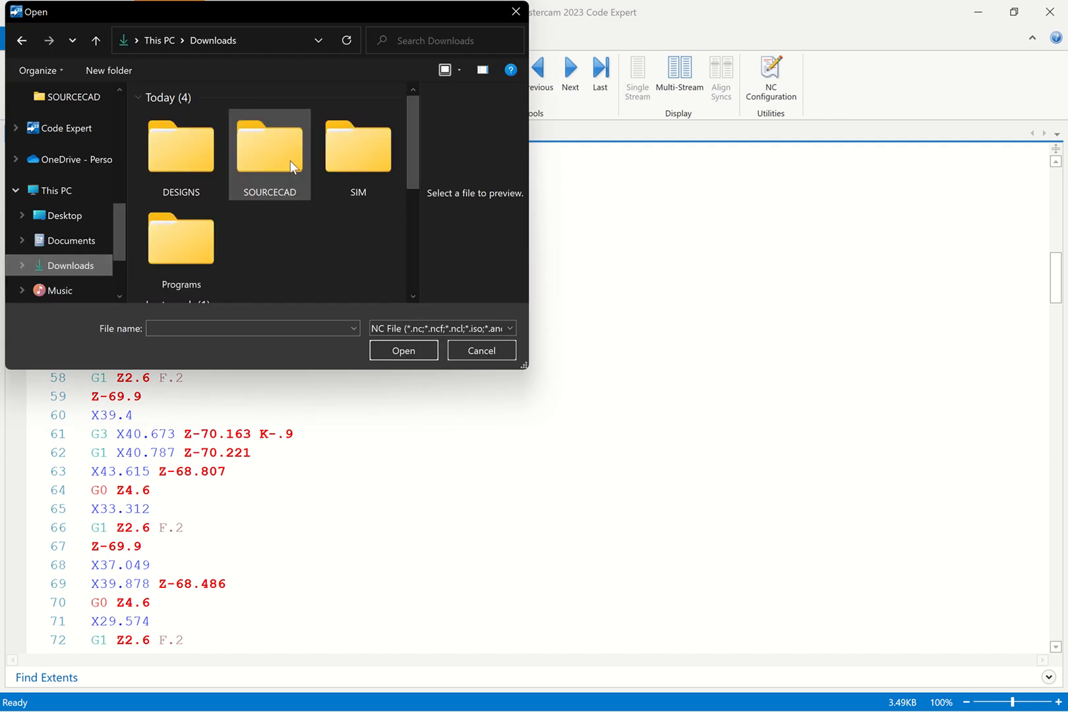
double_click(293, 164)
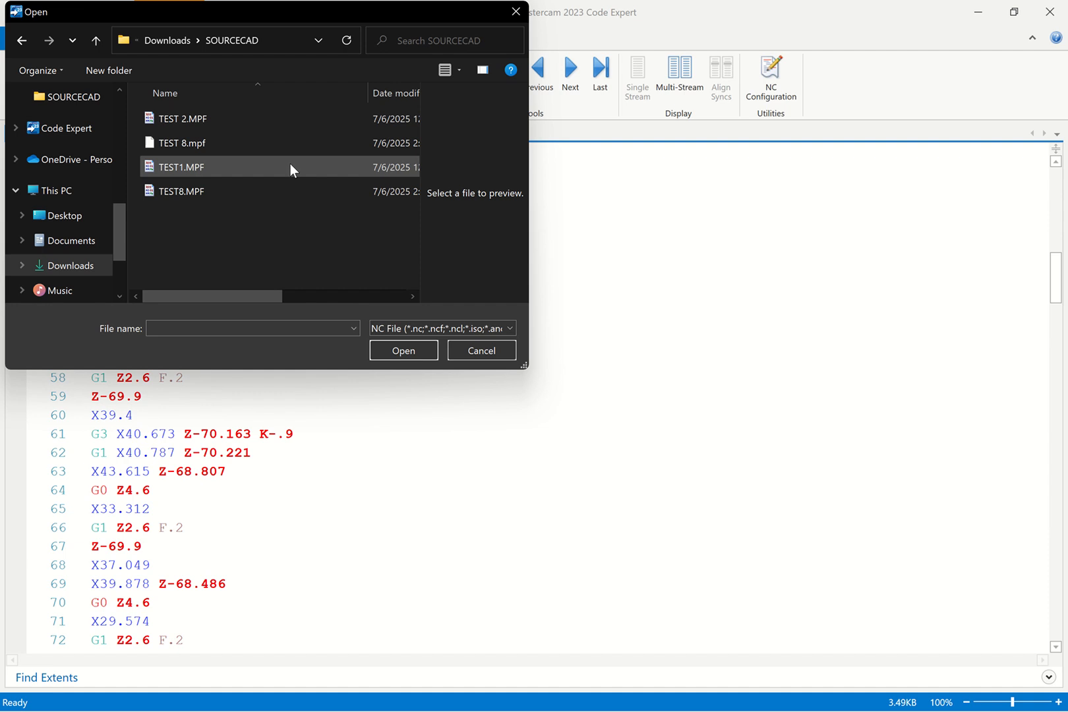
click(231, 190)
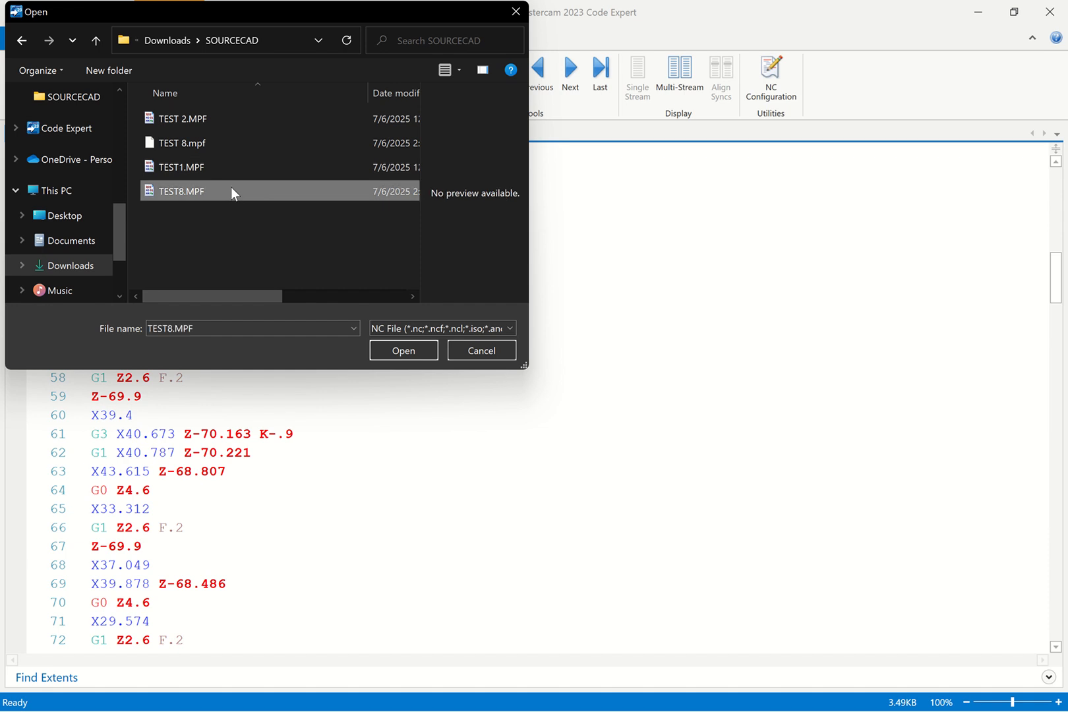
click(398, 350)
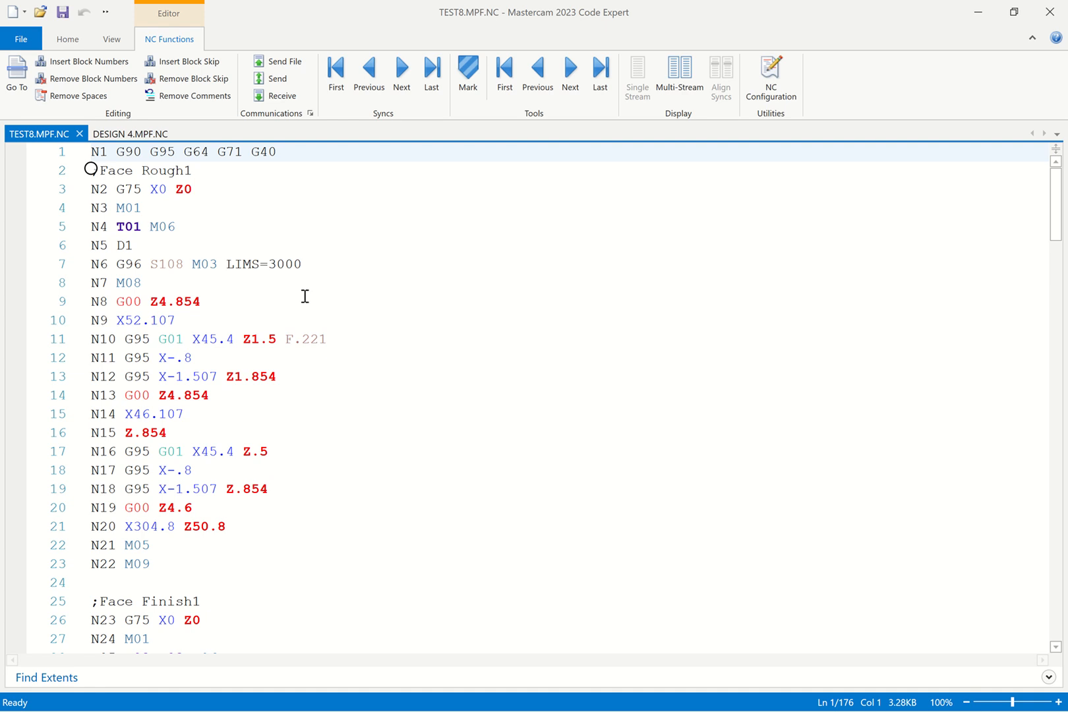
scroll(283, 319, down, 20)
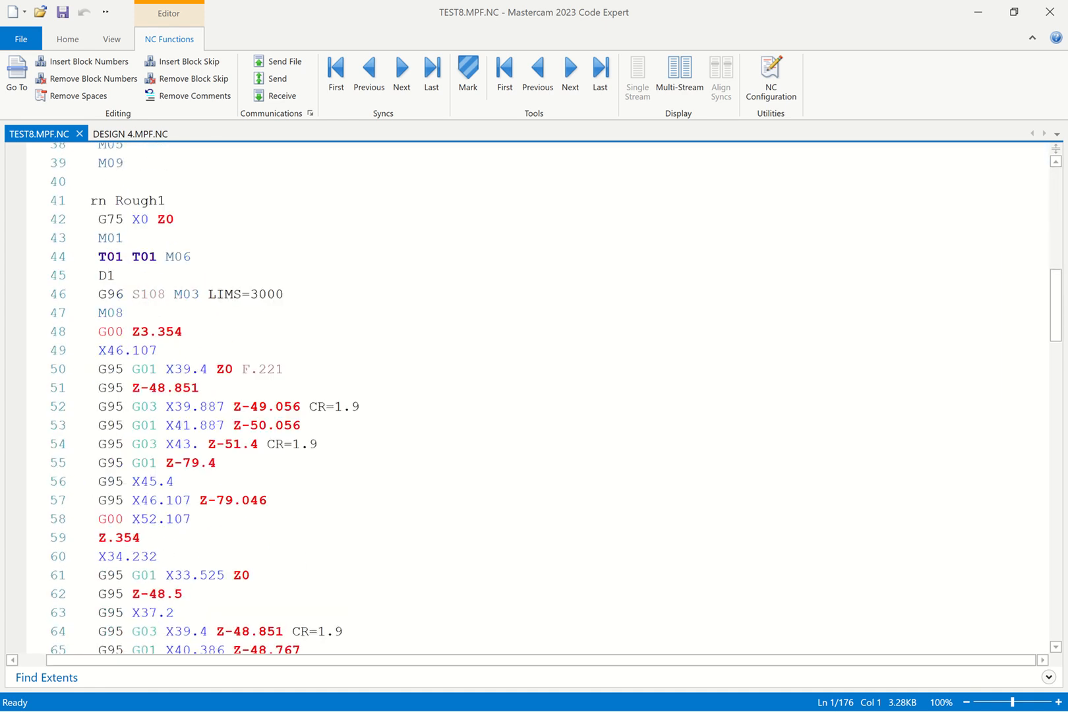
scroll(114, 461, down, 5)
click(114, 501)
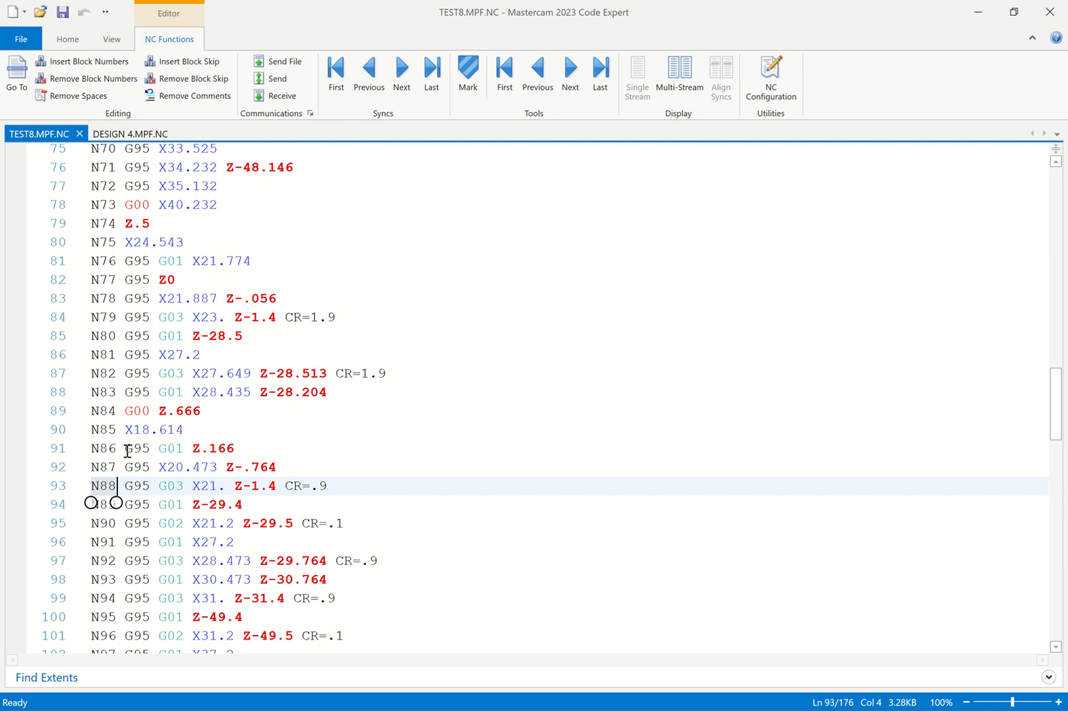
scroll(110, 454, down, 10)
scroll(110, 455, down, 10)
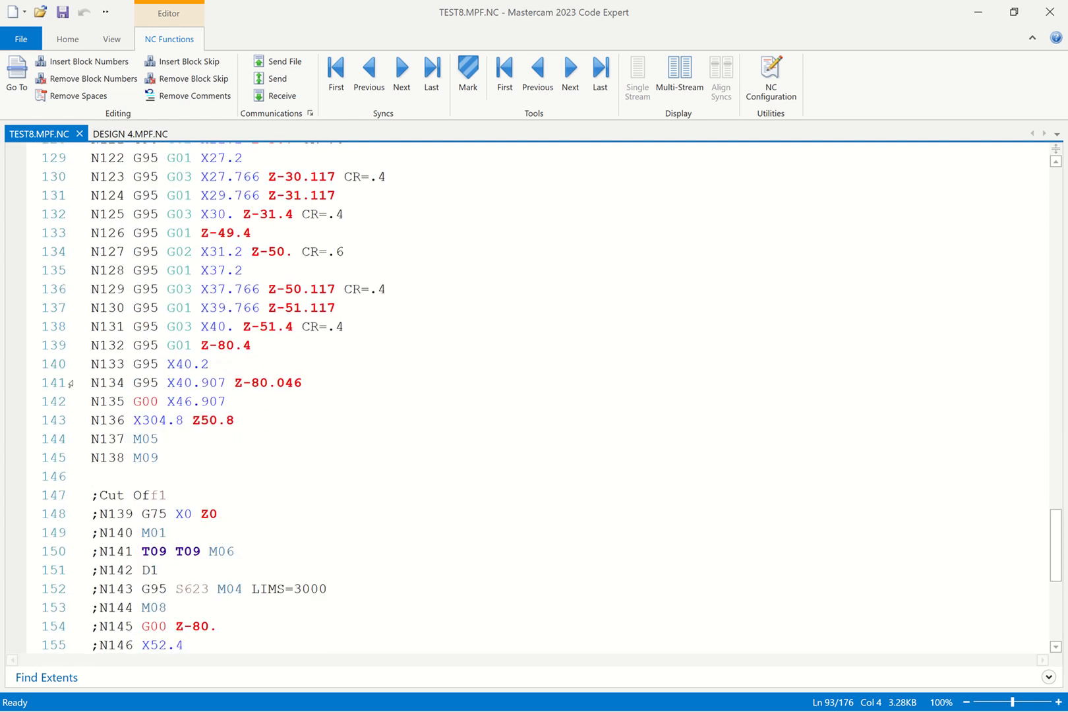
click(76, 44)
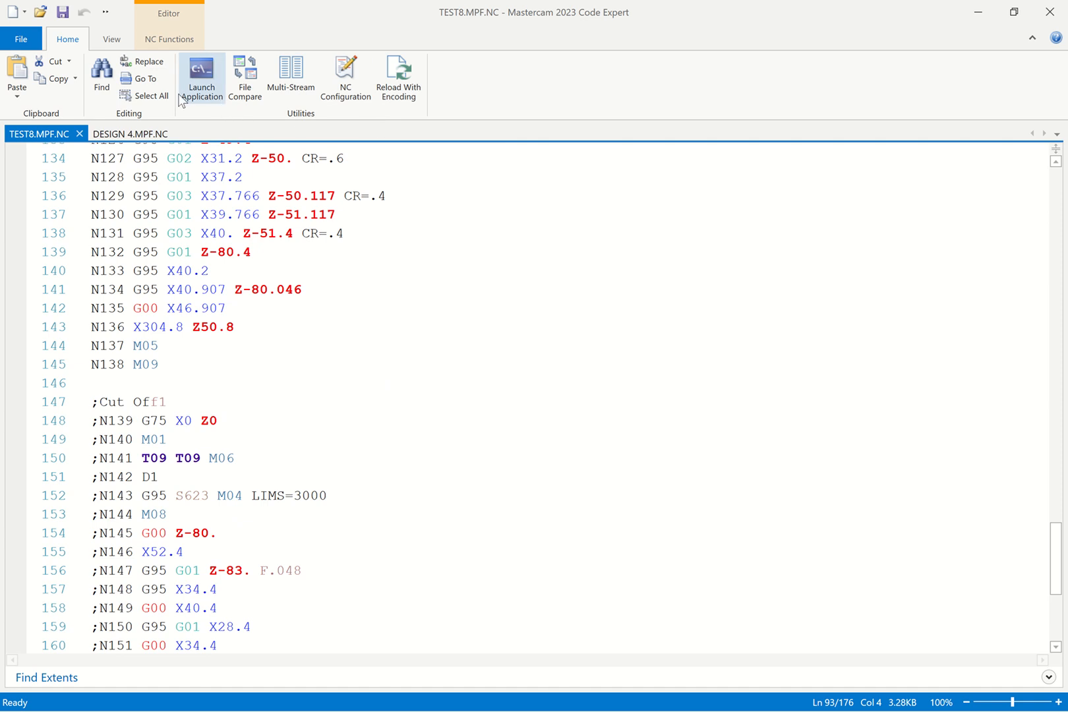
click(112, 40)
click(142, 39)
click(114, 43)
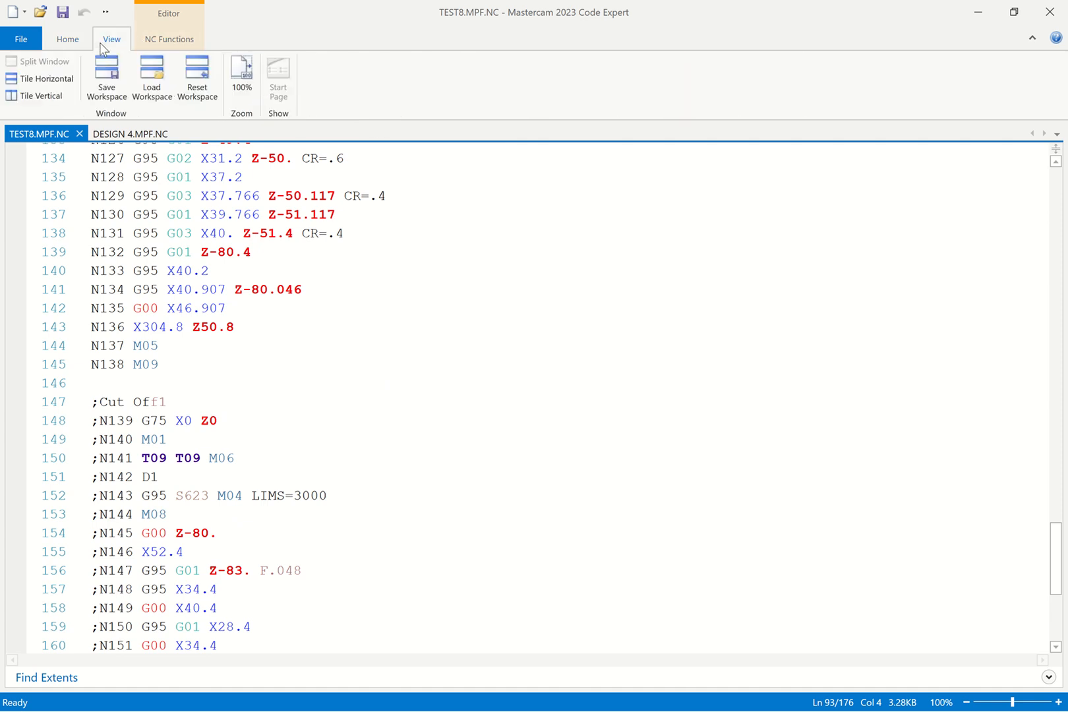
click(72, 41)
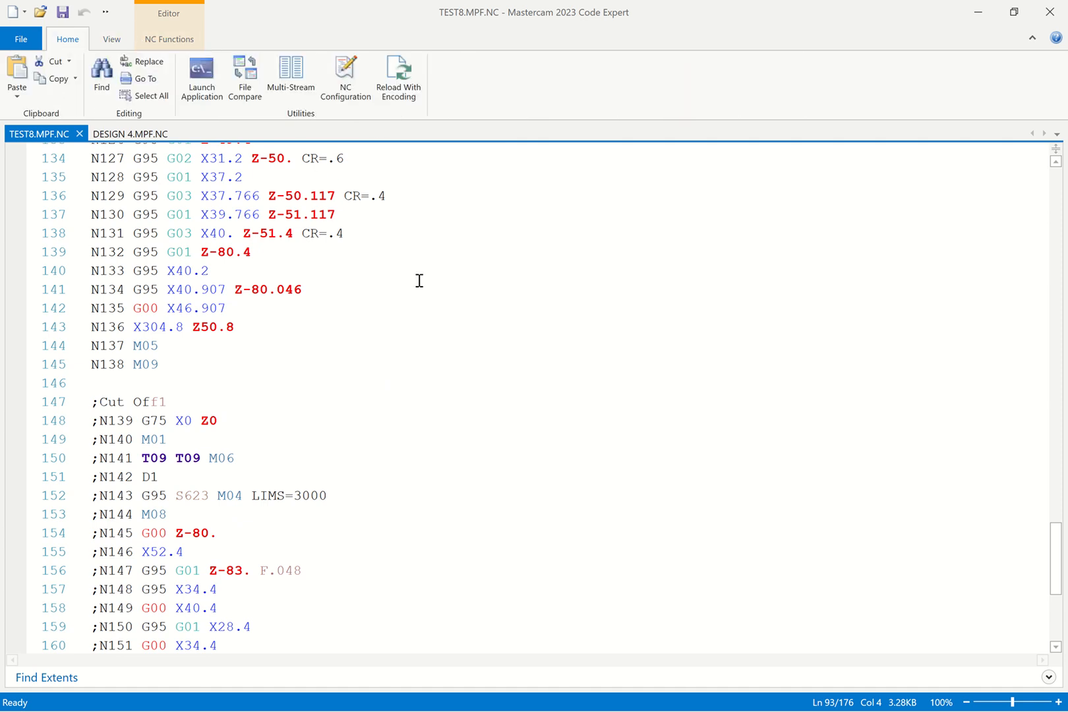
scroll(136, 507, up, 3)
click(122, 451)
scroll(122, 461, up, 5)
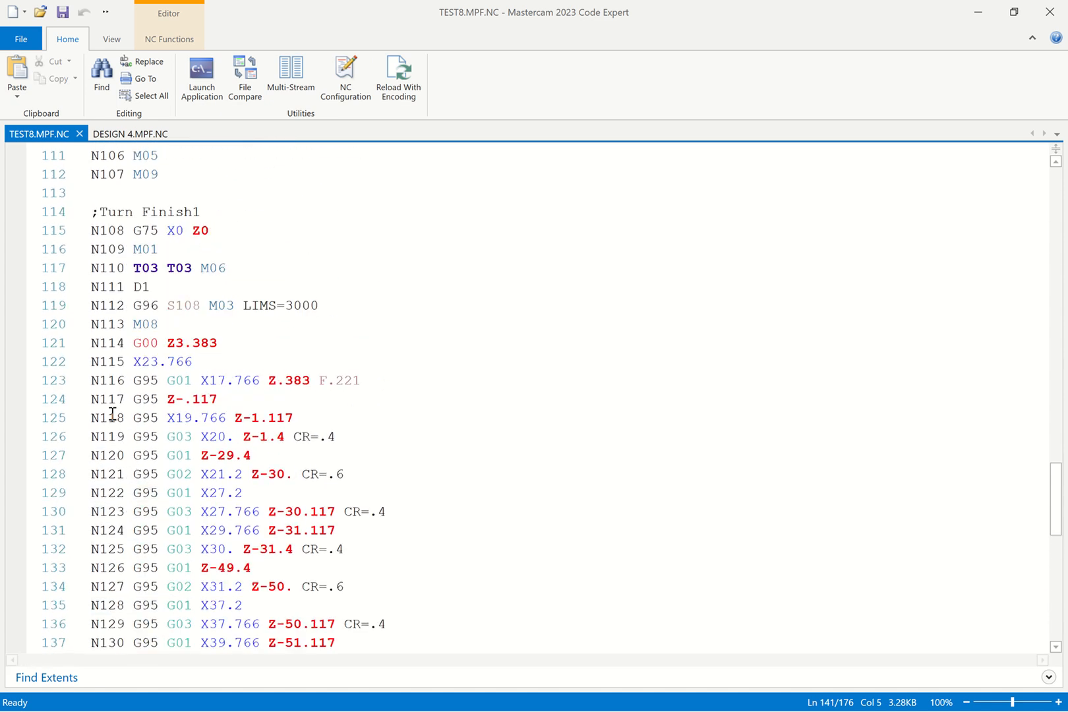
scroll(113, 414, up, 3)
double_click(117, 390)
scroll(115, 425, up, 2)
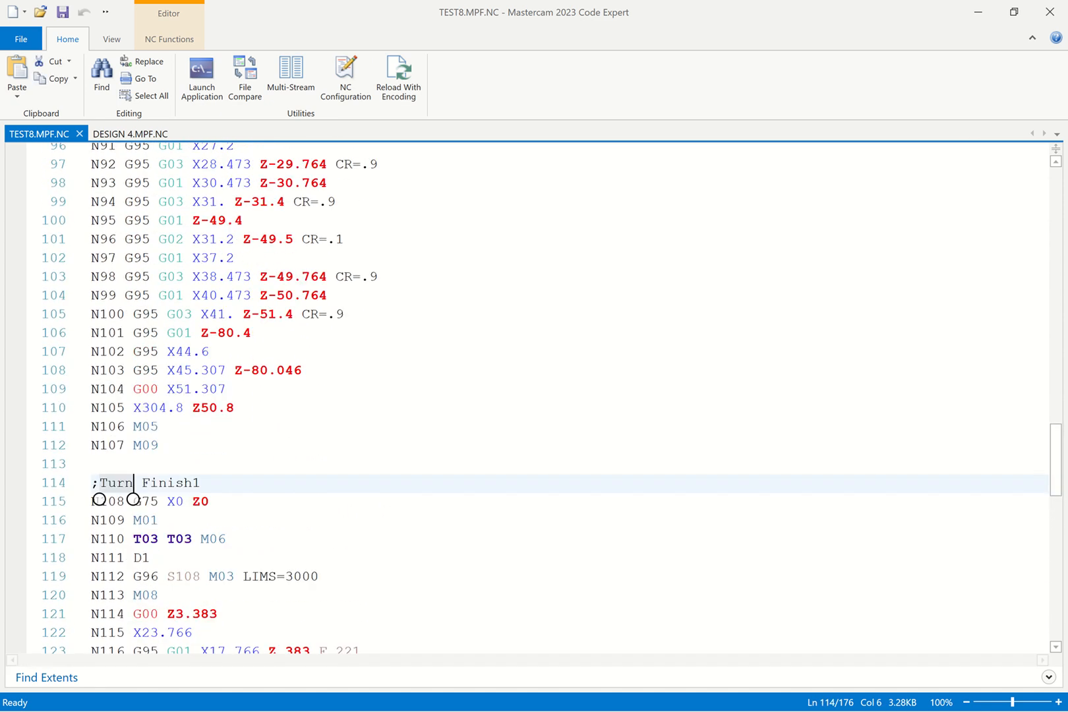
scroll(98, 566, up, 2)
click(125, 438)
scroll(124, 507, up, 1)
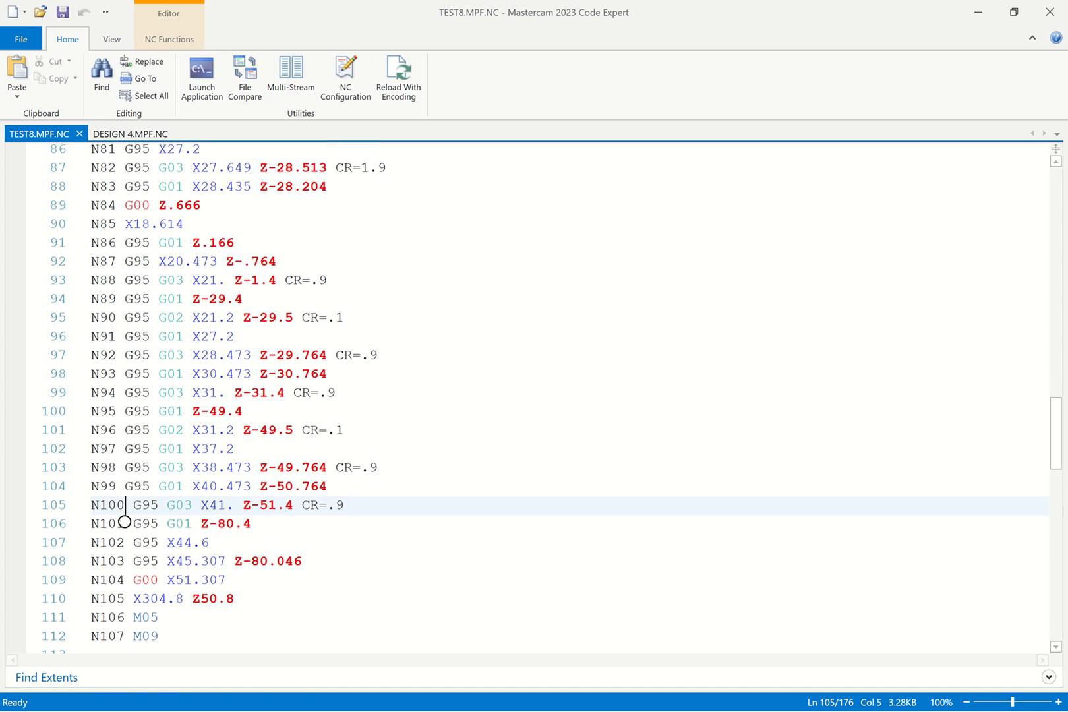
scroll(124, 527, up, 2)
click(119, 407)
click(116, 374)
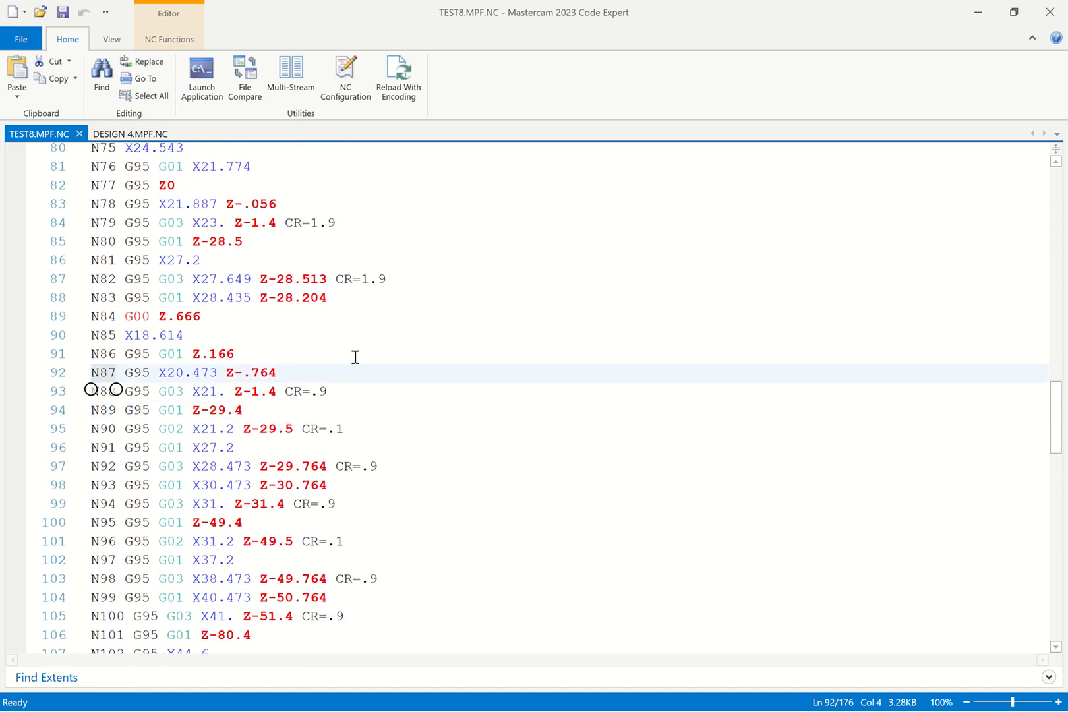
scroll(136, 491, down, 7)
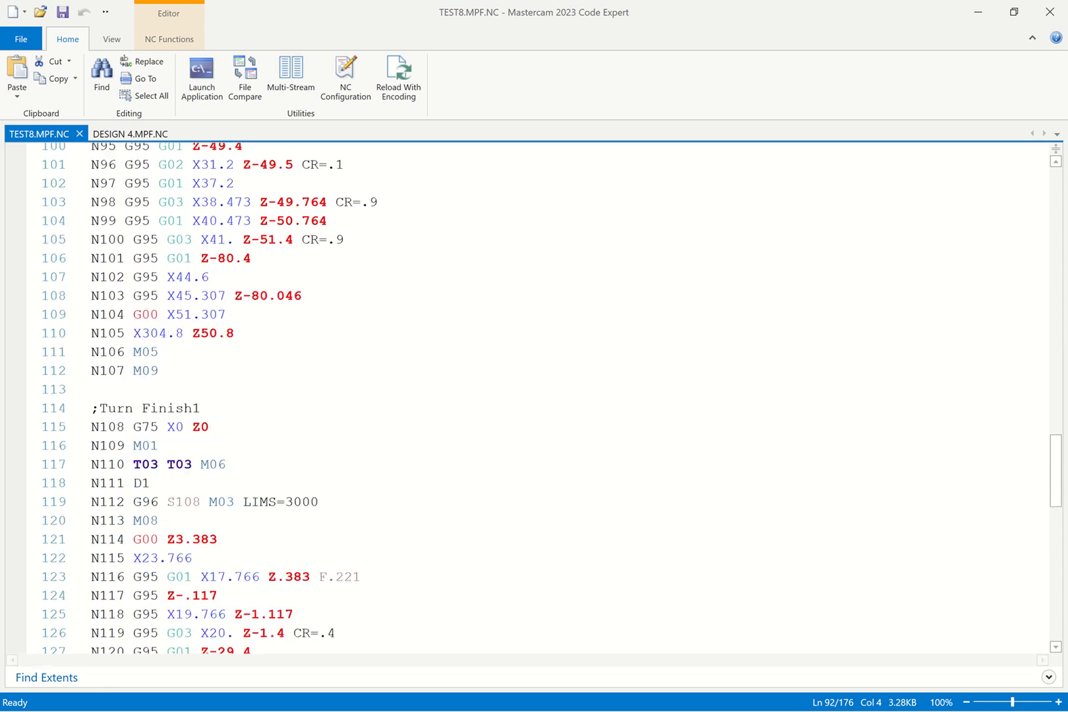
scroll(125, 474, down, 17)
click(133, 456)
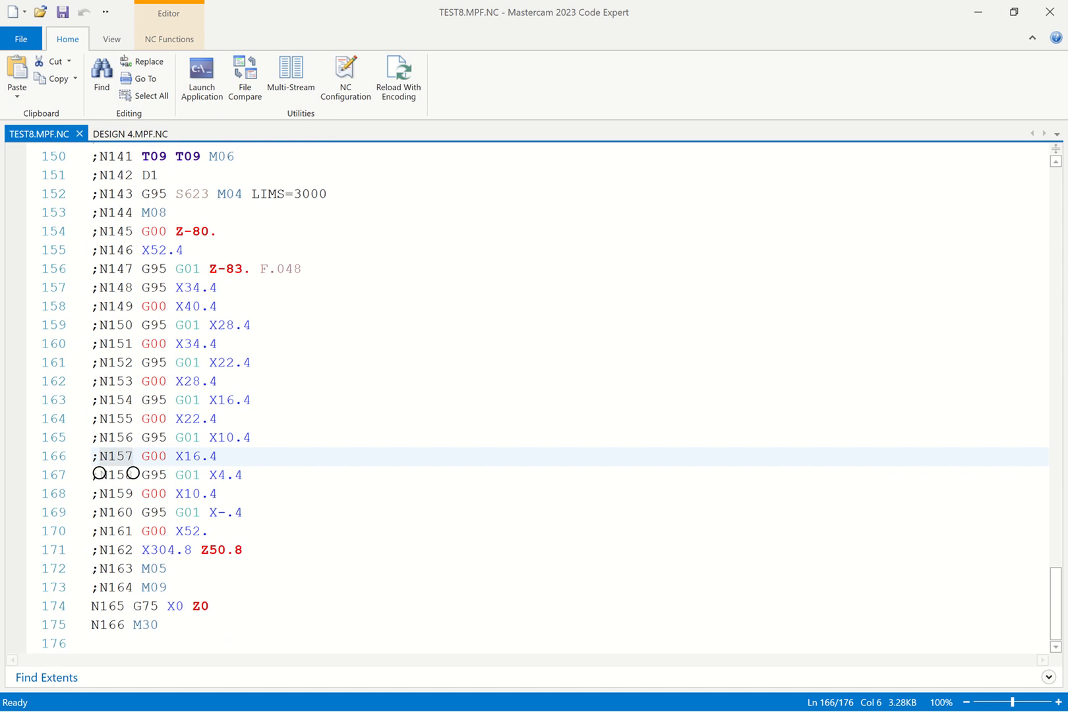
scroll(453, 404, up, 3)
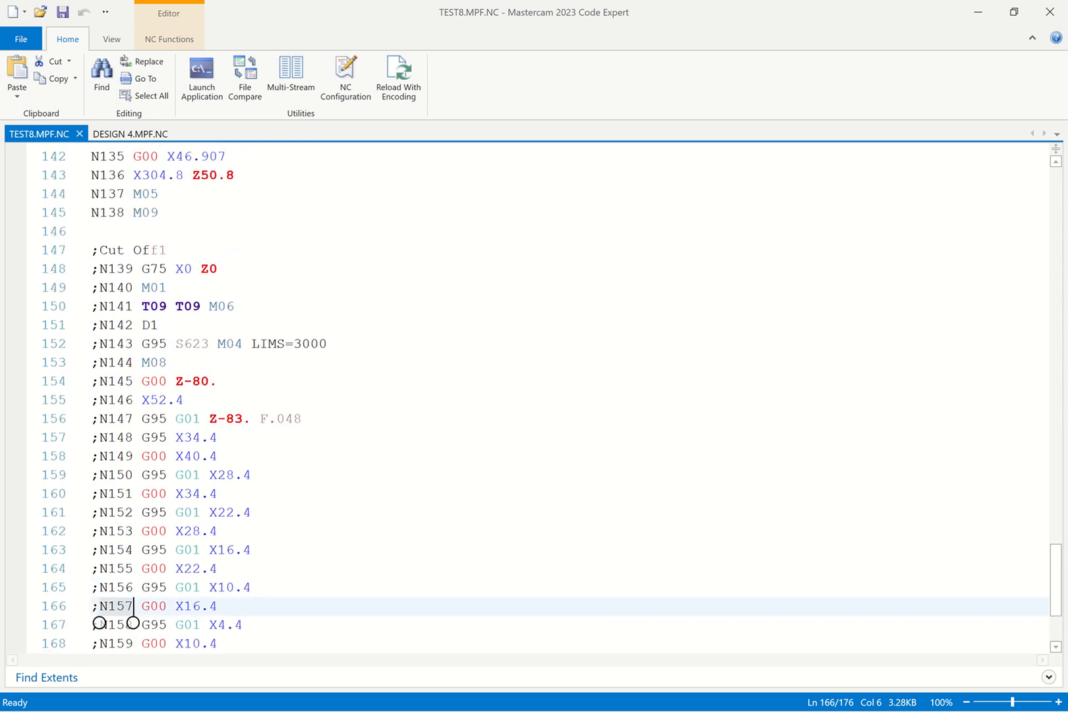